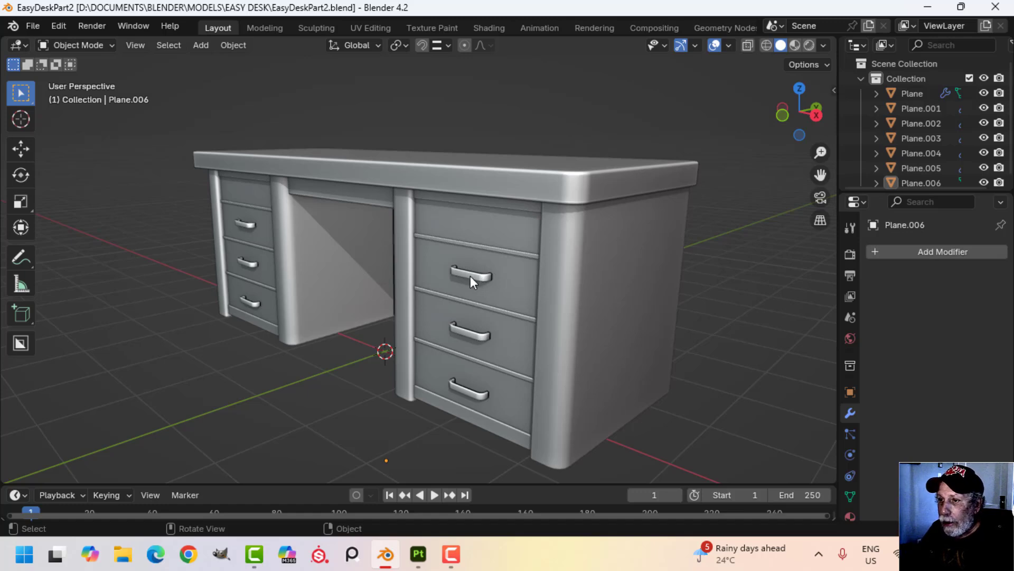
# - Switch to the UV Editing workspace and apply the Mirror modifier on the desk's pedestal side panels
pyautogui.moveTo(481, 256); pyautogui.dragTo(480, 234, button='middle')
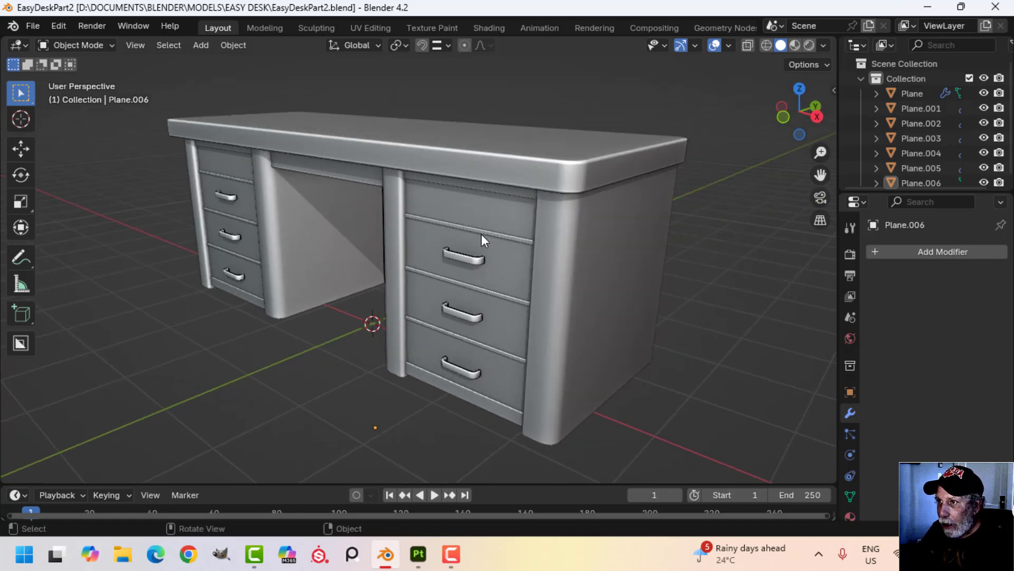
pyautogui.click(370, 27)
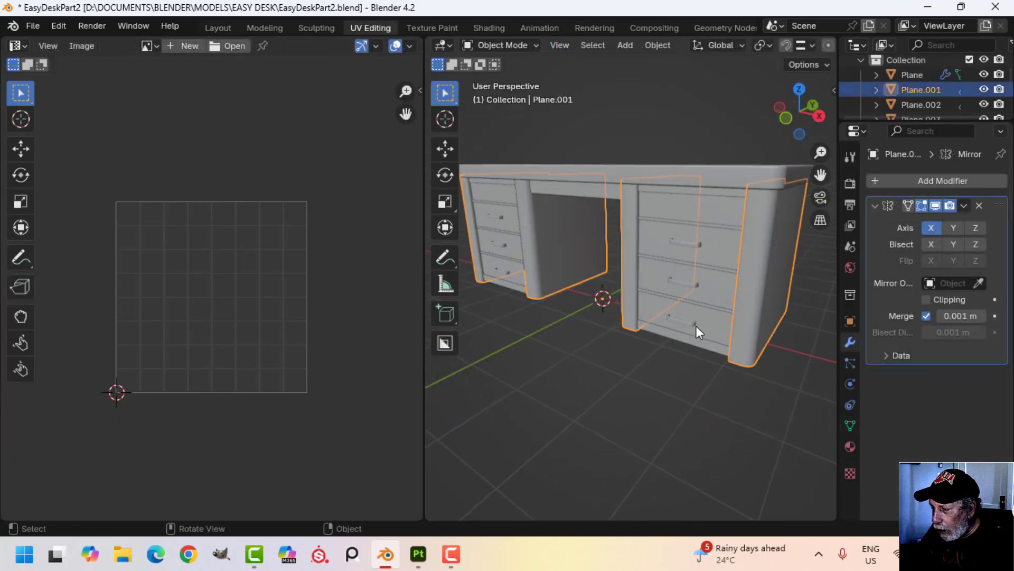
pyautogui.moveTo(696, 326)
pyautogui.mouseDown(button='middle')
pyautogui.moveTo(683, 322)
pyautogui.moveTo(706, 318)
pyautogui.moveTo(696, 318)
pyautogui.mouseUp(button='middle')
pyautogui.scroll(-1, 686, 319)
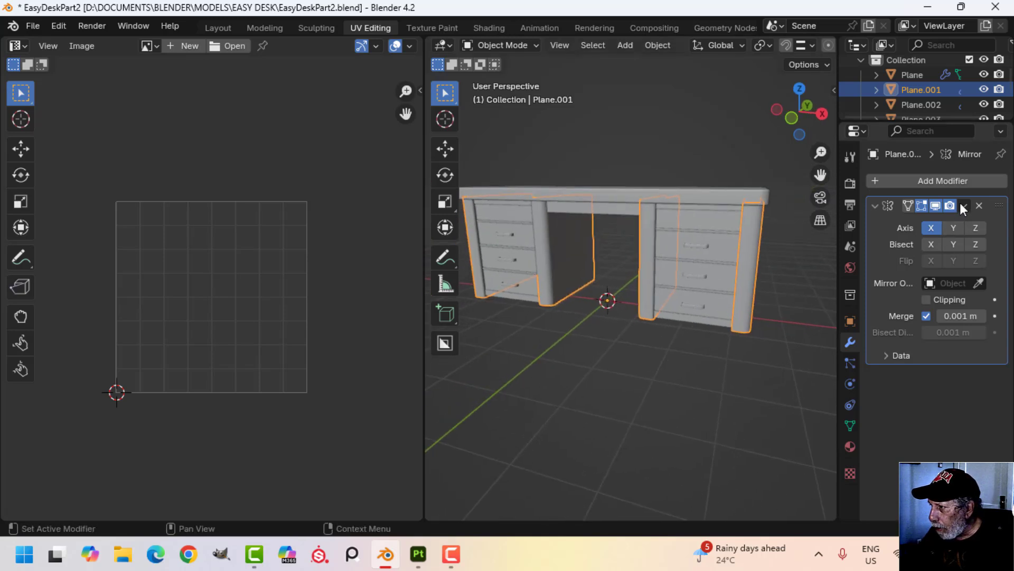
pyautogui.click(963, 207)
pyautogui.click(922, 227)
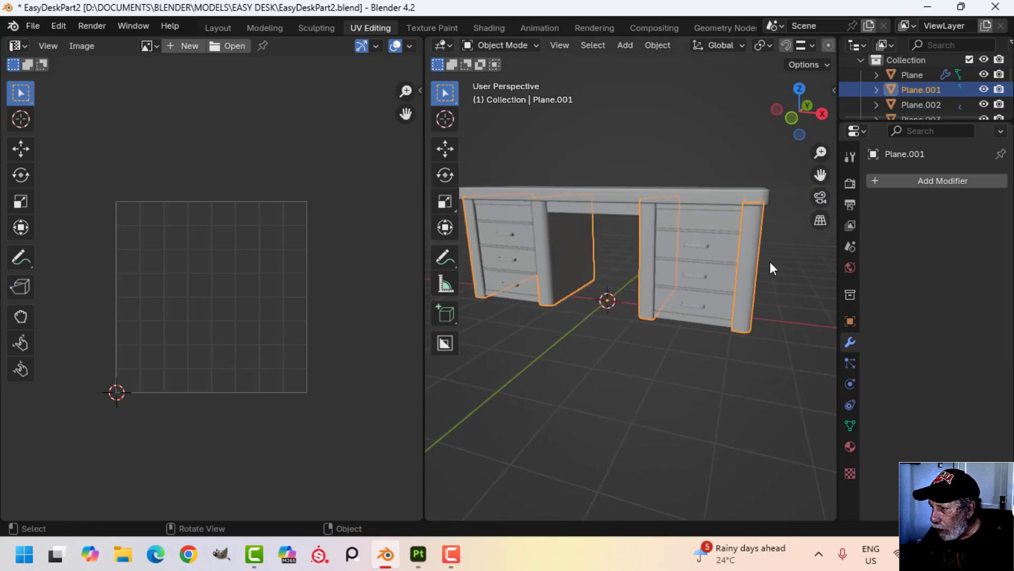
# - Apply the Mirror modifier on the flat front panels behind the drawer handles
pyautogui.click(717, 222)
pyautogui.click(964, 206)
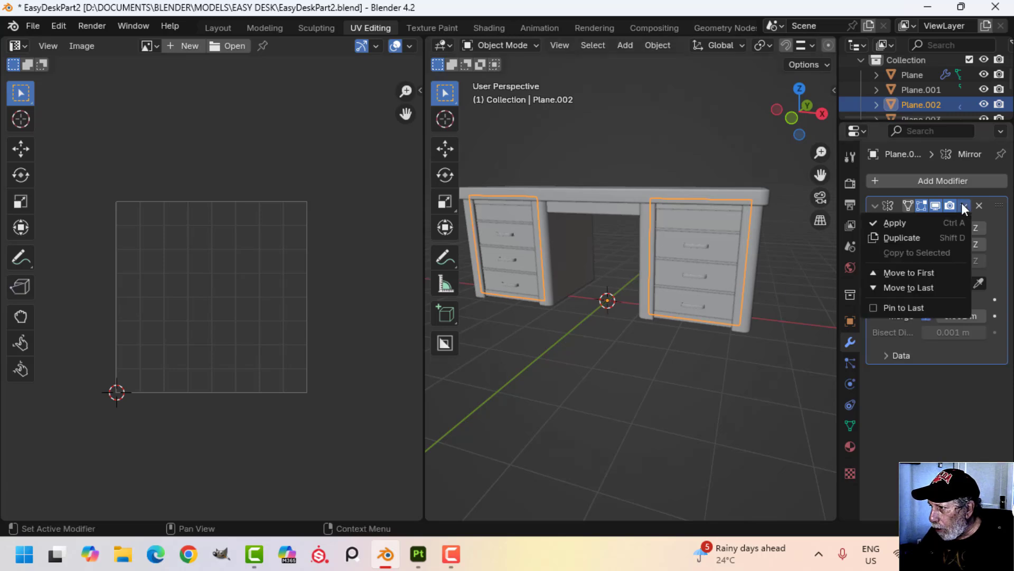
pyautogui.click(924, 222)
# - Examine the drawer fronts, the desktop and the centre drawer panel for modifiers still waiting to be applied
pyautogui.moveTo(782, 267); pyautogui.dragTo(708, 275, button='middle')
pyautogui.scroll(2, 708, 276)
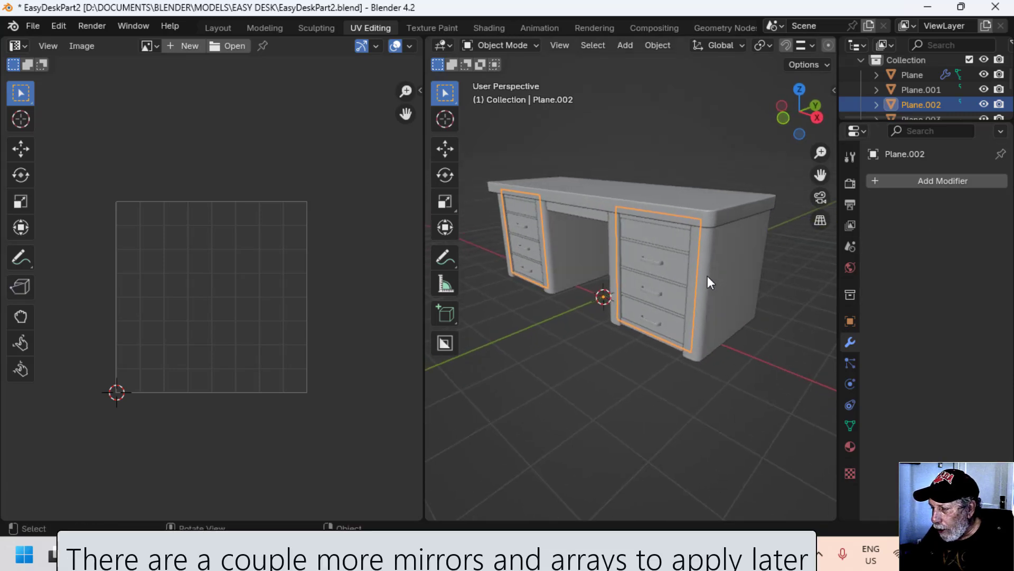
pyautogui.moveTo(610, 243); pyautogui.dragTo(648, 239, button='middle')
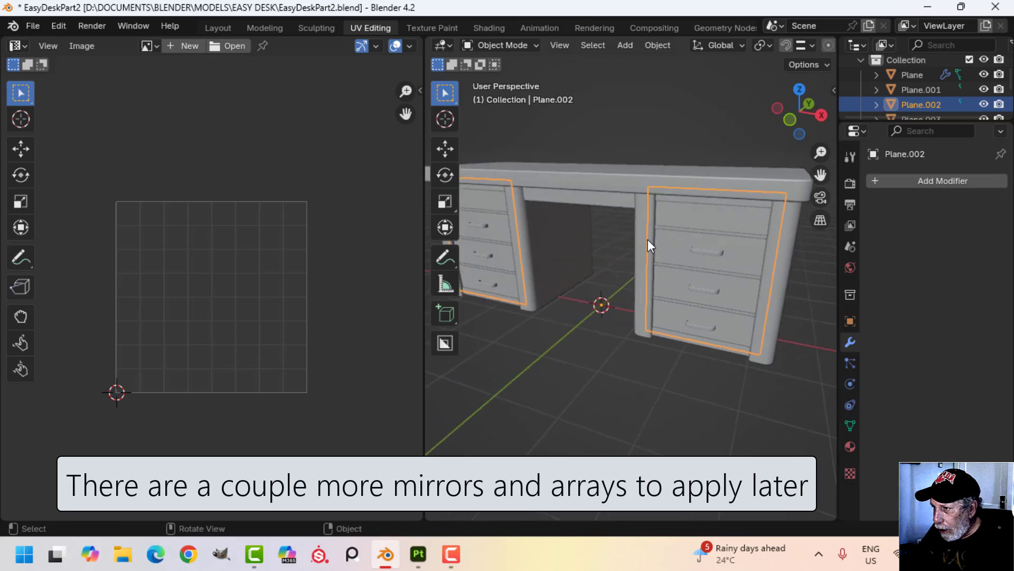
pyautogui.click(648, 236)
pyautogui.click(717, 228)
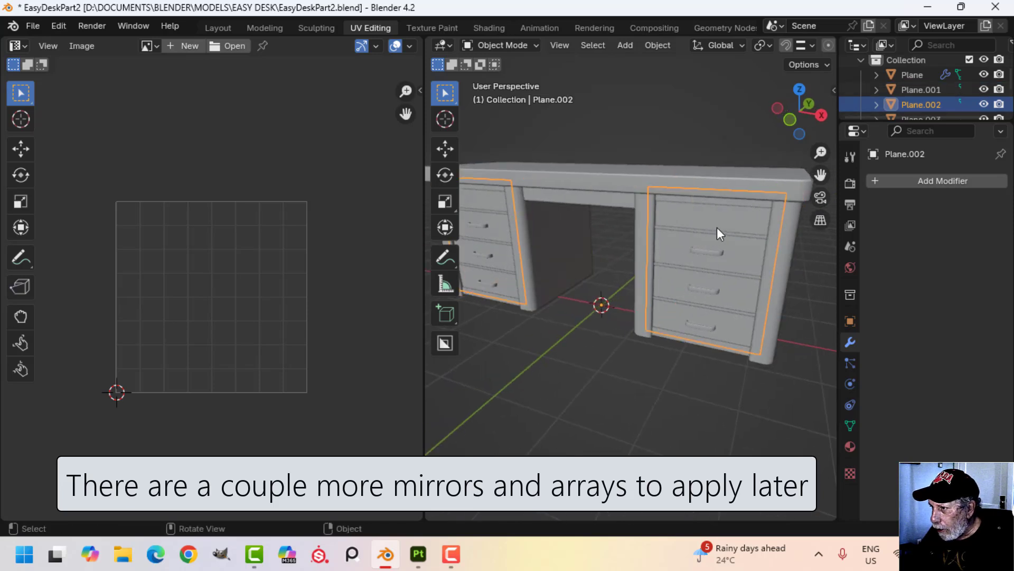
pyautogui.click(750, 188)
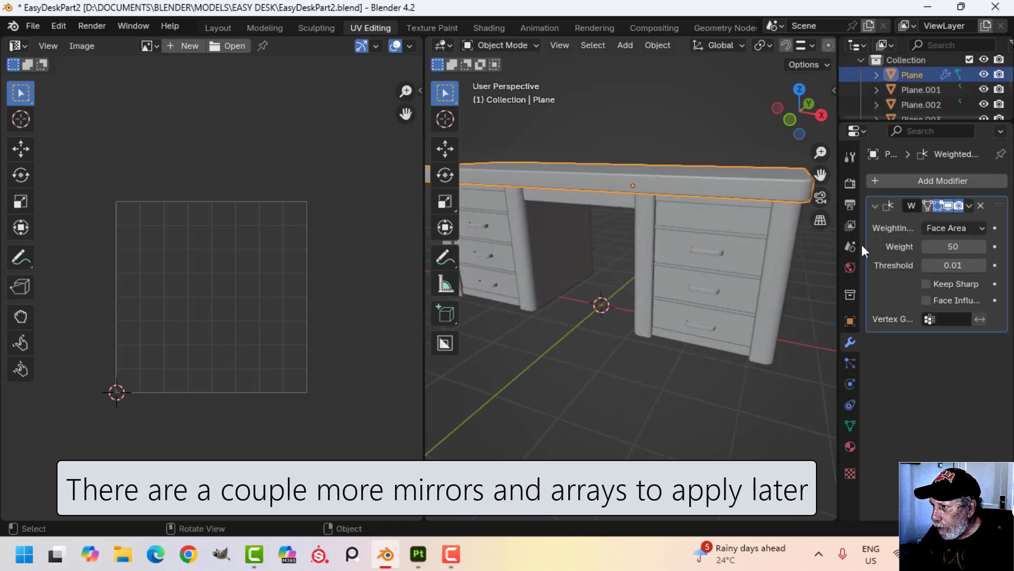
pyautogui.click(602, 205)
pyautogui.moveTo(703, 263); pyautogui.dragTo(623, 303, button='middle')
pyautogui.click(709, 236)
# - Isolate the pedestal side panels in local view and enter Edit Mode on them
pyautogui.hotkey('alt', 'a')
pyautogui.click(721, 253)
pyautogui.press('KP_Divide')
pyautogui.press('Tab')
pyautogui.scroll(-3, 695, 267)
pyautogui.moveTo(695, 267); pyautogui.dragTo(721, 270, button='middle')
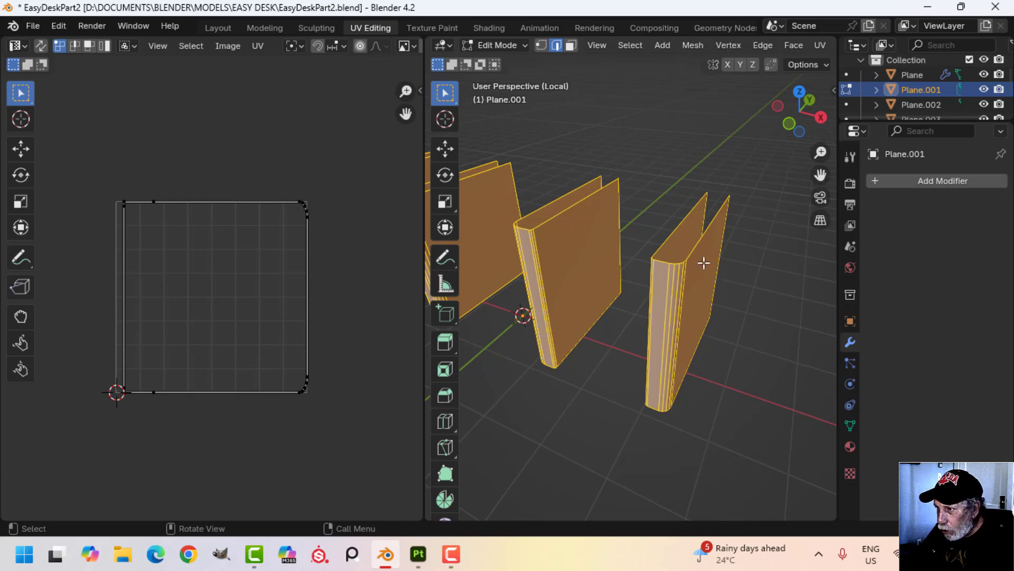
pyautogui.moveTo(682, 265); pyautogui.dragTo(707, 207, button='middle')
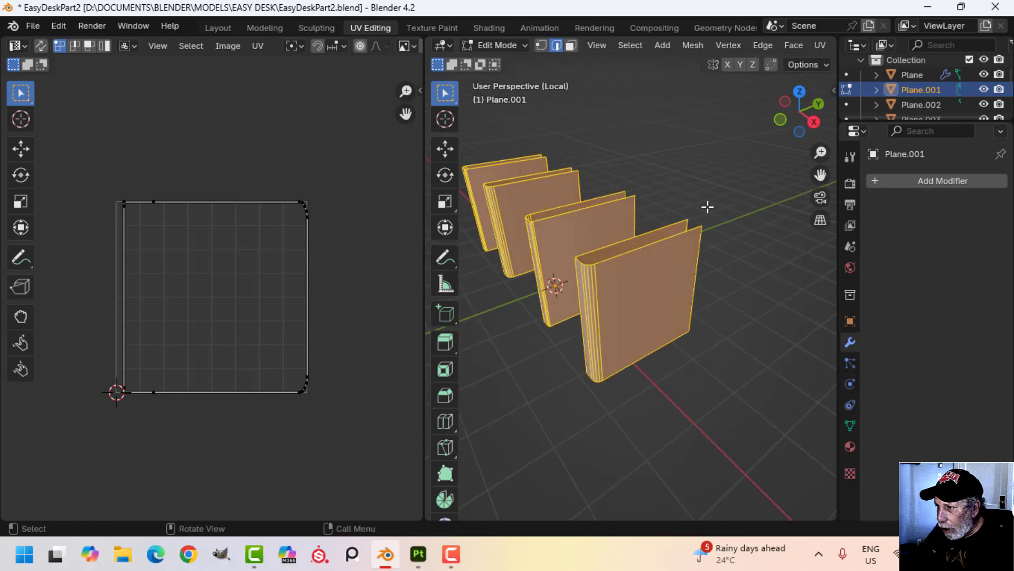
pyautogui.moveTo(708, 253); pyautogui.dragTo(732, 269, button='middle')
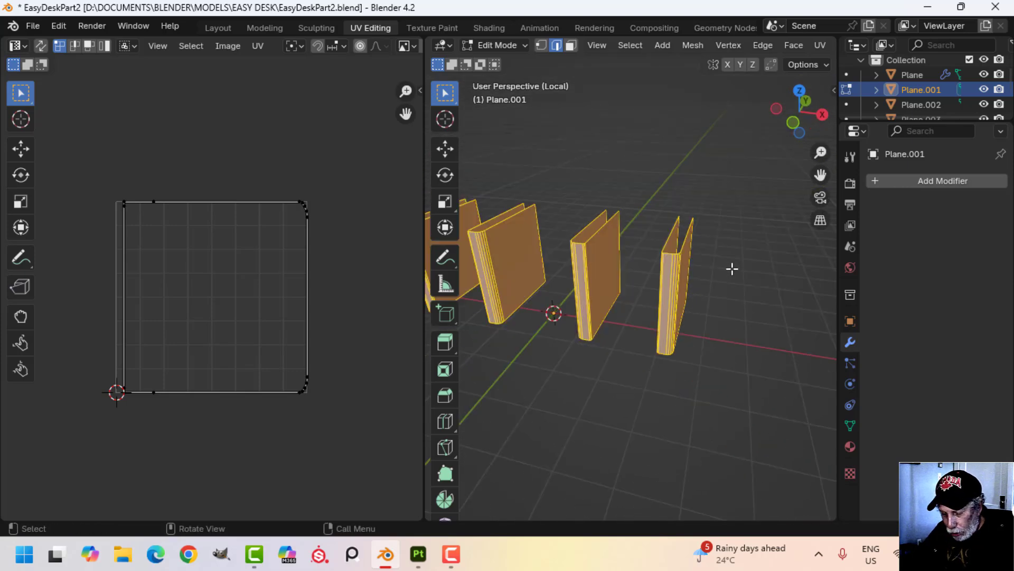
# - Unwrap the UVs of the pedestal side panels and return to the view of the whole desk
pyautogui.press('u')
pyautogui.click(733, 269)
pyautogui.scroll(3, 272, 322)
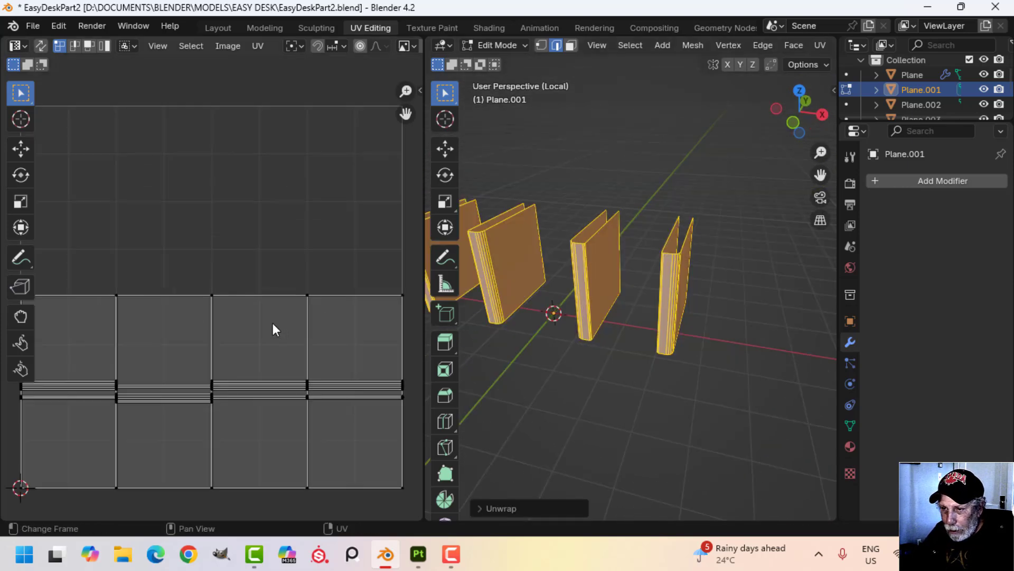
pyautogui.scroll(-2, 277, 333)
pyautogui.press('Tab')
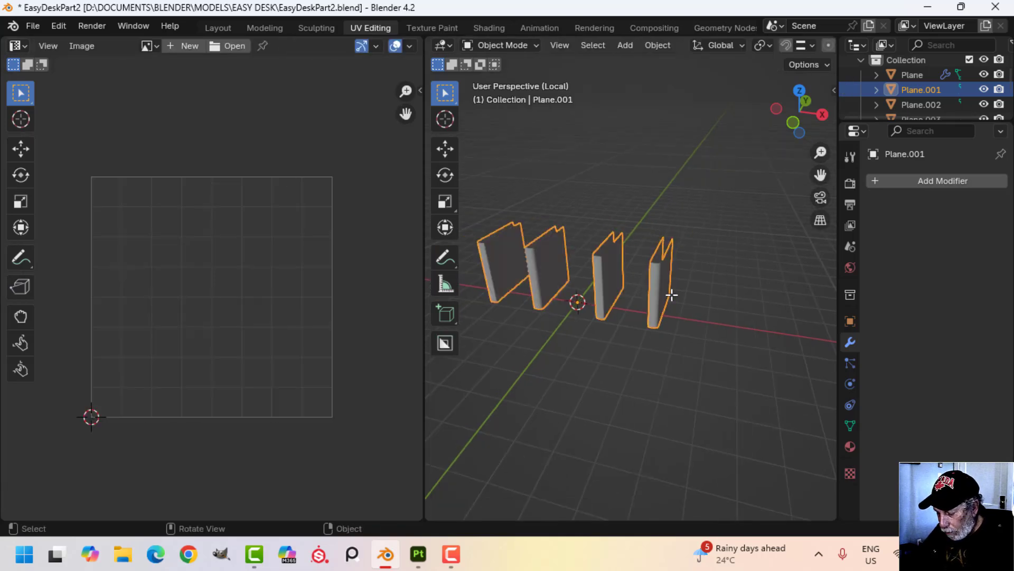
pyautogui.press('KP_Divide')
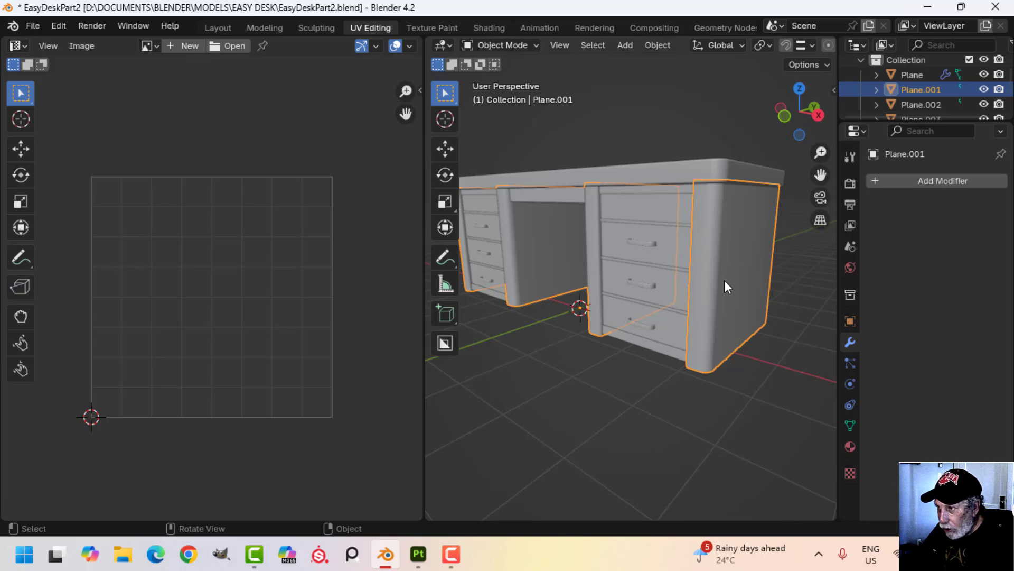
# - Hide the pedestal side panels, then isolate the centre drawer panel by hiding every other object
pyautogui.press('h')
pyautogui.moveTo(718, 287)
pyautogui.mouseDown(button='middle')
pyautogui.moveTo(674, 267)
pyautogui.moveTo(707, 279)
pyautogui.moveTo(696, 294)
pyautogui.moveTo(643, 310)
pyautogui.moveTo(594, 289)
pyautogui.moveTo(628, 275)
pyautogui.mouseUp(button='middle')
pyautogui.scroll(2, 657, 270)
pyautogui.click(654, 221)
pyautogui.hotkey('shift', 'h')
pyautogui.scroll(-6, 806, 51)
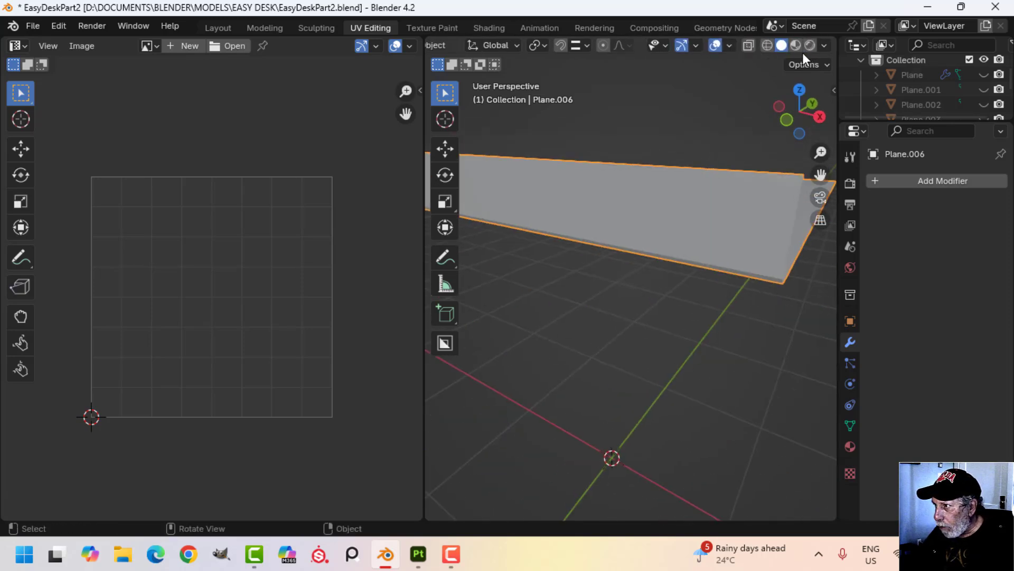
# - Enable Cavity in the 3D viewport's shading options
pyautogui.click(823, 47)
pyautogui.click(739, 419)
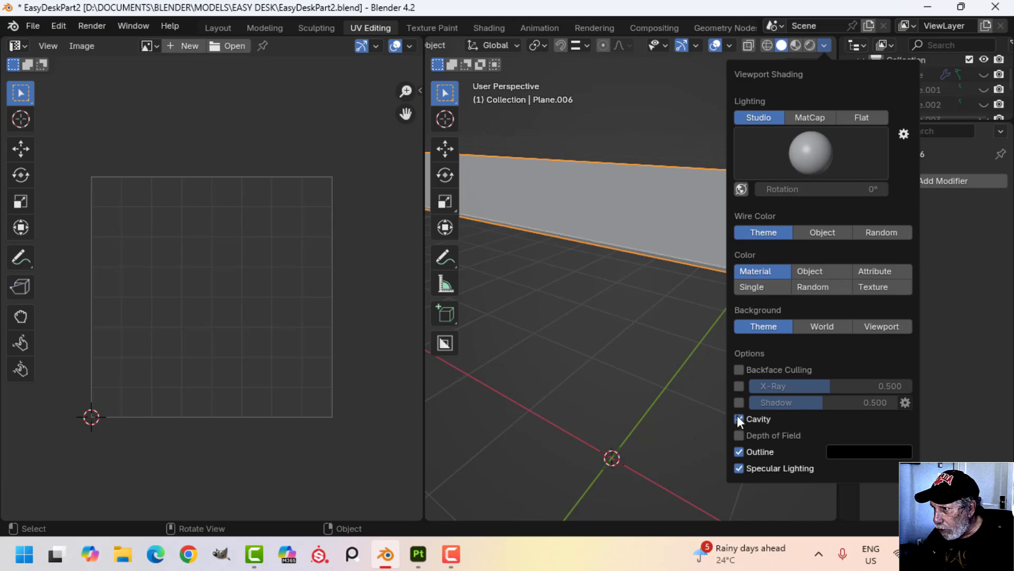
pyautogui.moveTo(678, 283)
pyautogui.mouseDown(button='middle')
pyautogui.moveTo(661, 309)
pyautogui.moveTo(664, 265)
pyautogui.mouseUp(button='middle')
pyautogui.scroll(-1, 663, 305)
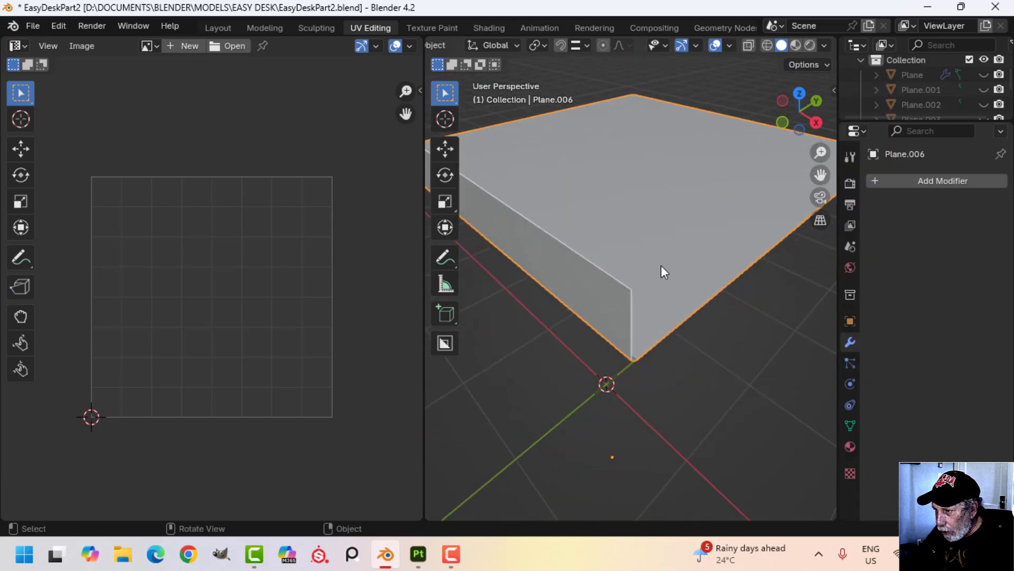
# - Unwrap all faces of the centre drawer panel in Edit Mode and unhide the rest of the desk
pyautogui.scroll(1, 660, 265)
pyautogui.press('Tab')
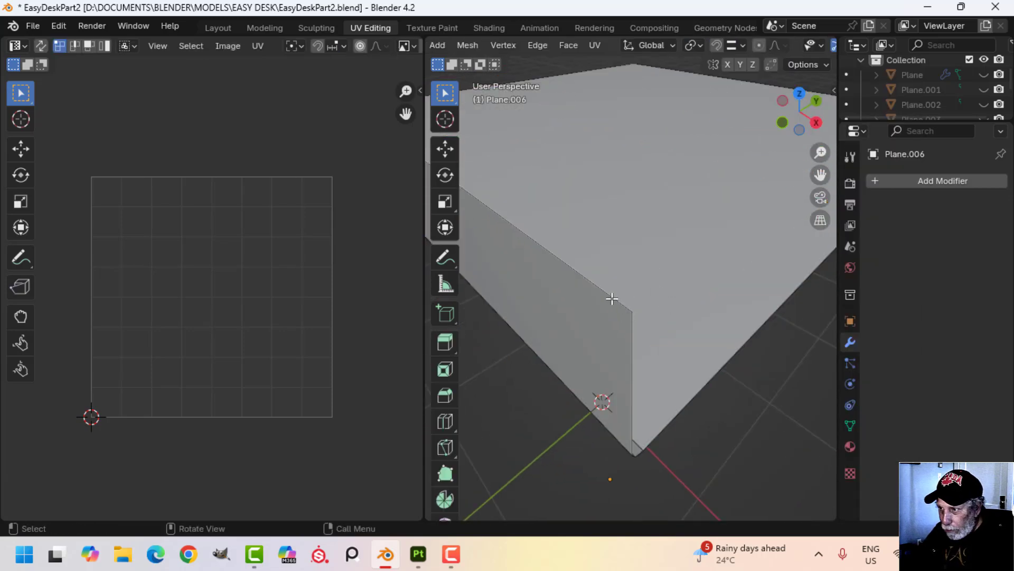
pyautogui.click(613, 299)
pyautogui.scroll(-1, 652, 316)
pyautogui.moveTo(652, 316)
pyautogui.keyDown('shift'); pyautogui.mouseDown(button='middle')
pyautogui.moveTo(665, 312)
pyautogui.moveTo(654, 308)
pyautogui.mouseUp(button='middle'); pyautogui.keyUp('shift')
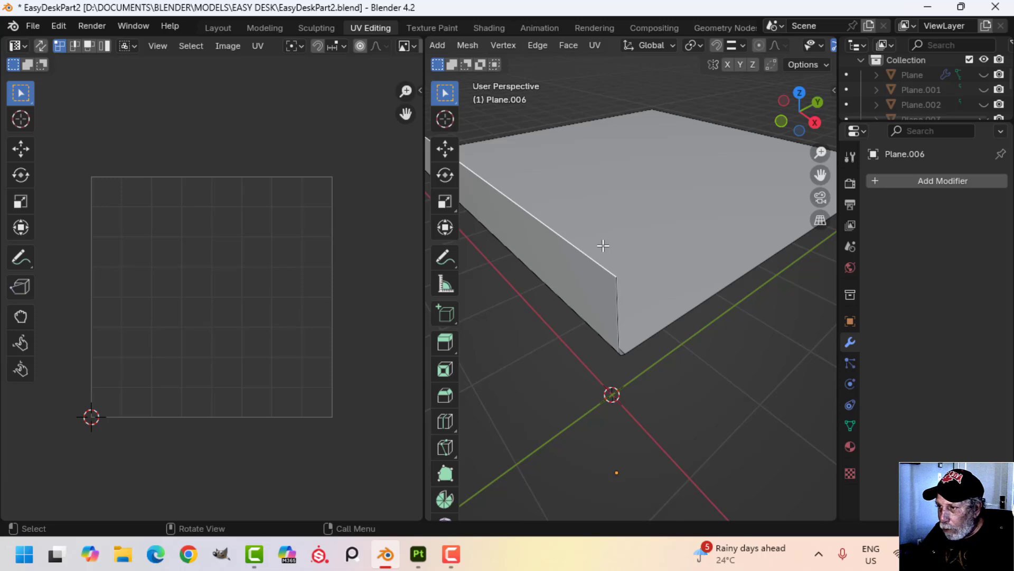
pyautogui.scroll(-2, 622, 268)
pyautogui.press('a')
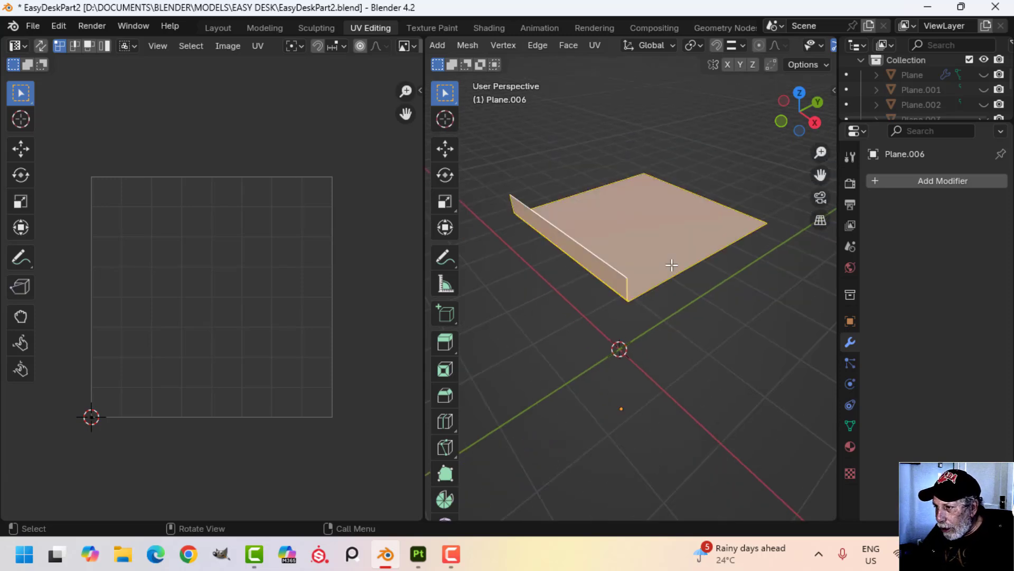
pyautogui.moveTo(671, 265); pyautogui.dragTo(622, 185, button='middle')
pyautogui.press('u')
pyautogui.click(659, 199)
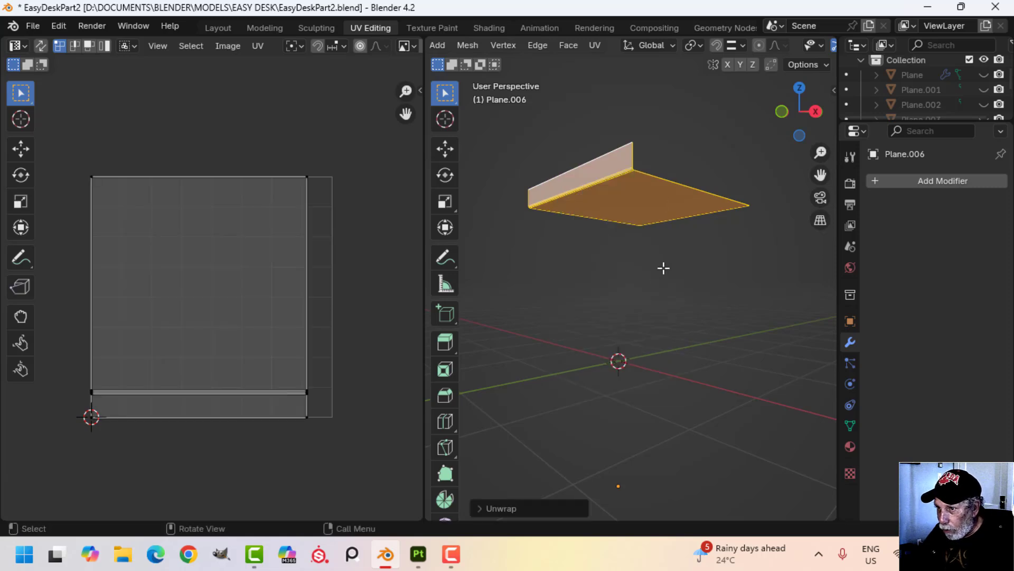
pyautogui.press('Tab')
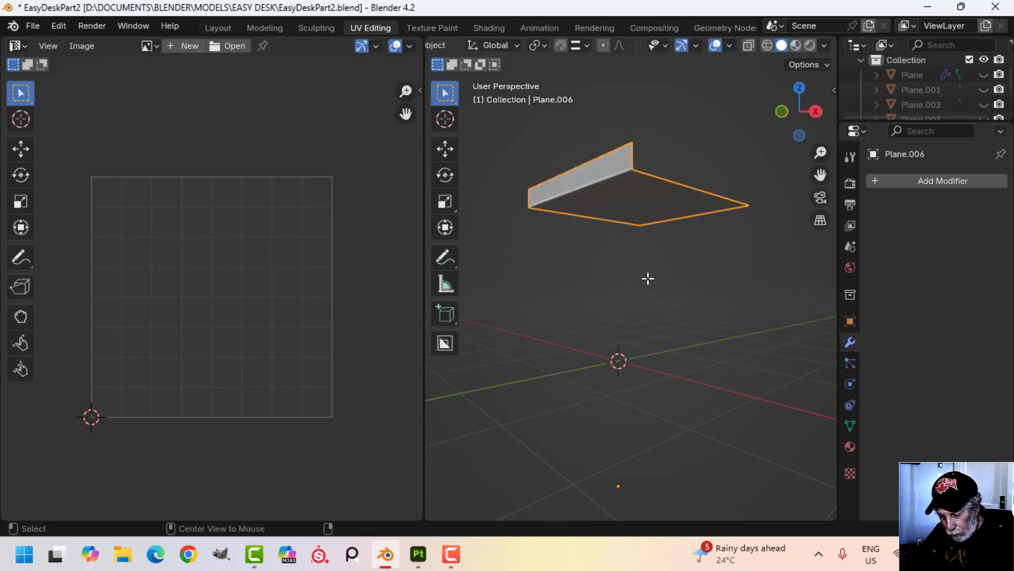
pyautogui.hotkey('alt', 'h')
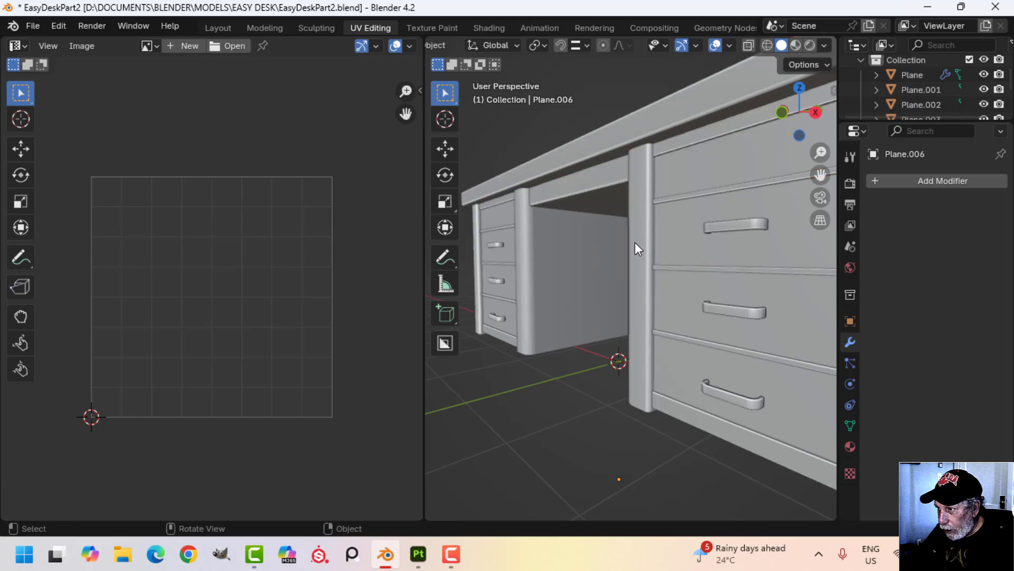
# - Hide the pedestal side panels and the centre drawer panel to expose the drawer fronts
pyautogui.click(664, 258)
pyautogui.press('h')
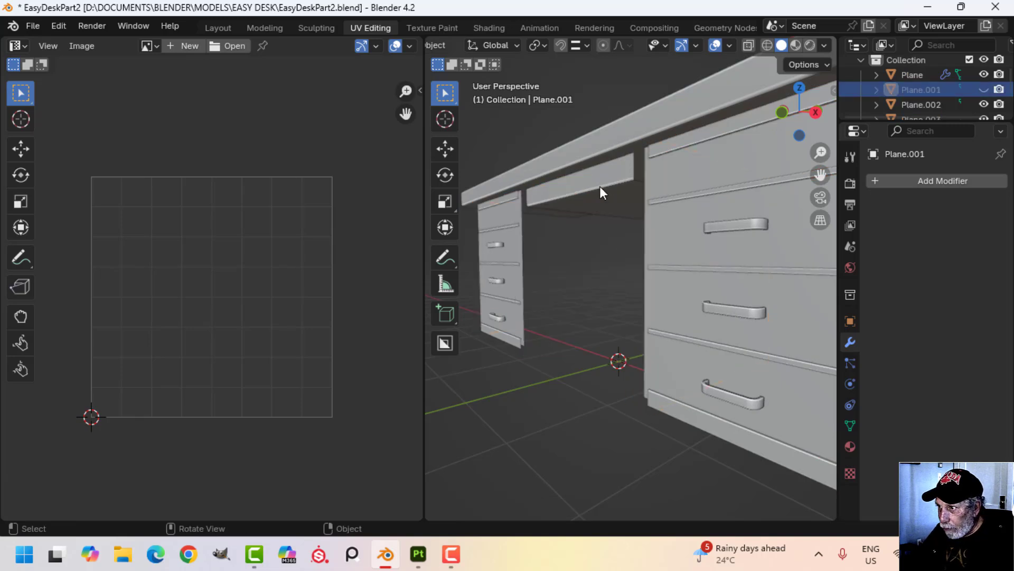
pyautogui.scroll(-5, 618, 243)
pyautogui.moveTo(620, 262); pyautogui.dragTo(557, 252, button='middle')
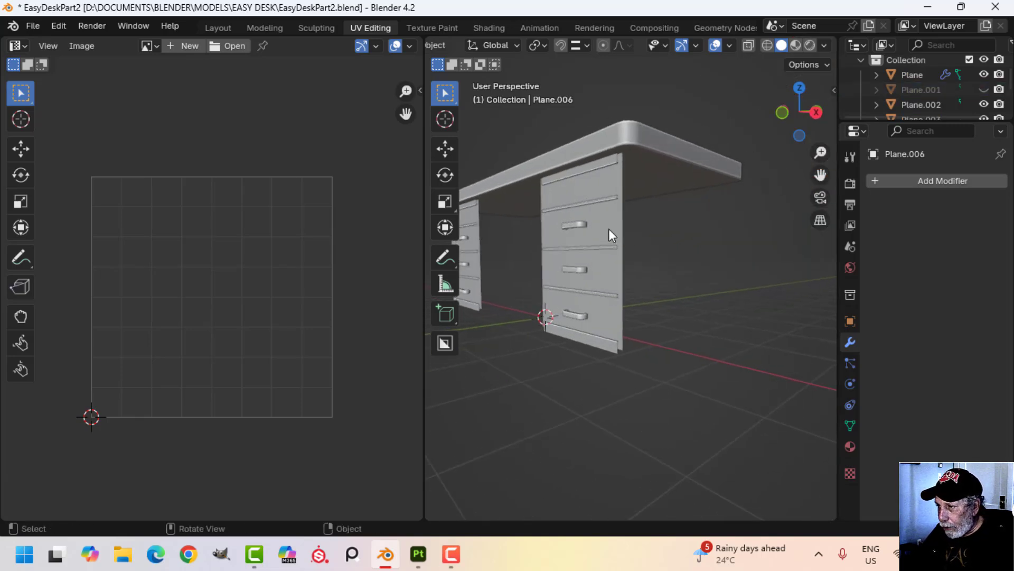
pyautogui.click(608, 231)
pyautogui.moveTo(608, 231); pyautogui.dragTo(676, 236, button='middle')
# - Apply the Array and Mirror modifiers on the thin divider strips between the drawers
pyautogui.scroll(4, 638, 231)
pyautogui.click(647, 152)
pyautogui.scroll(-4, 646, 164)
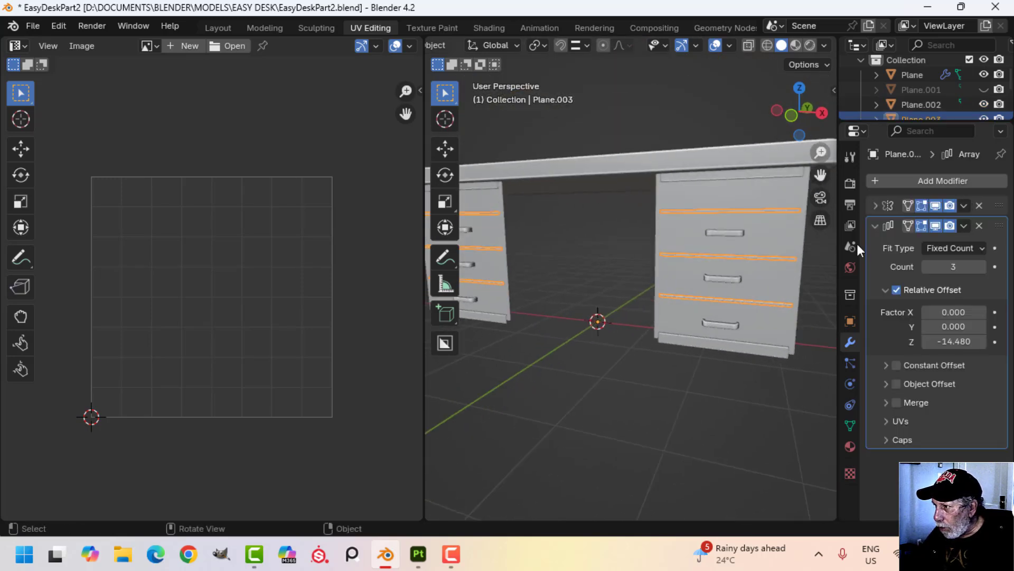
pyautogui.click(964, 226)
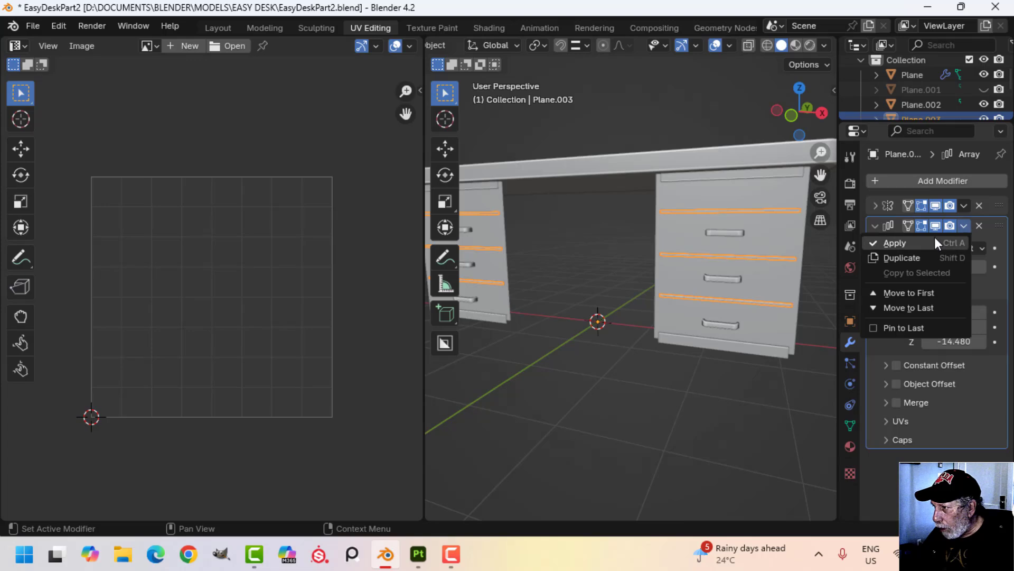
pyautogui.click(934, 238)
pyautogui.click(963, 205)
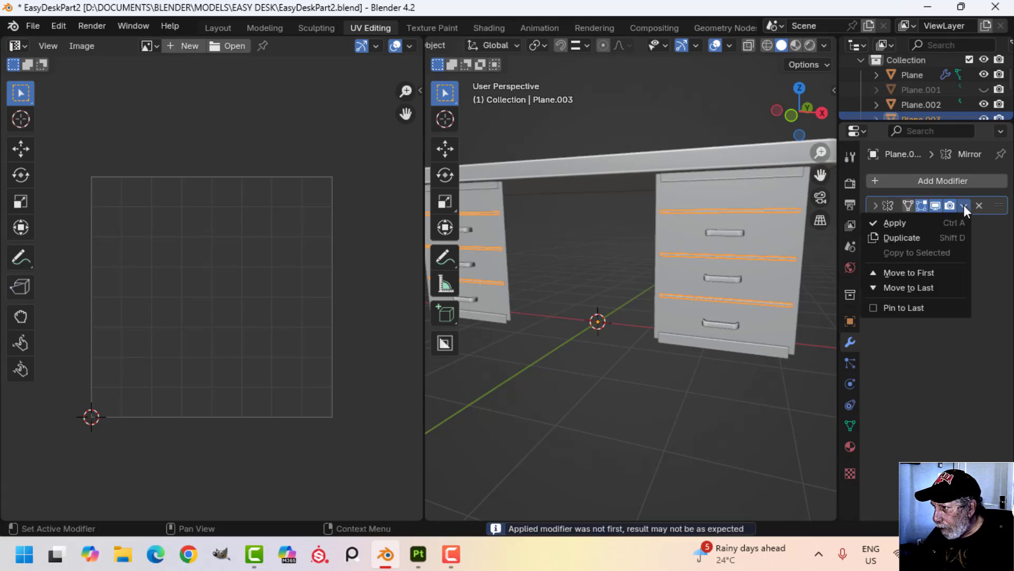
pyautogui.click(911, 223)
# - Isolate the drawer divider strips by hiding all other objects and enter Edit Mode on them
pyautogui.moveTo(719, 240); pyautogui.dragTo(666, 249, button='middle')
pyautogui.scroll(3, 700, 251)
pyautogui.scroll(-2, 701, 251)
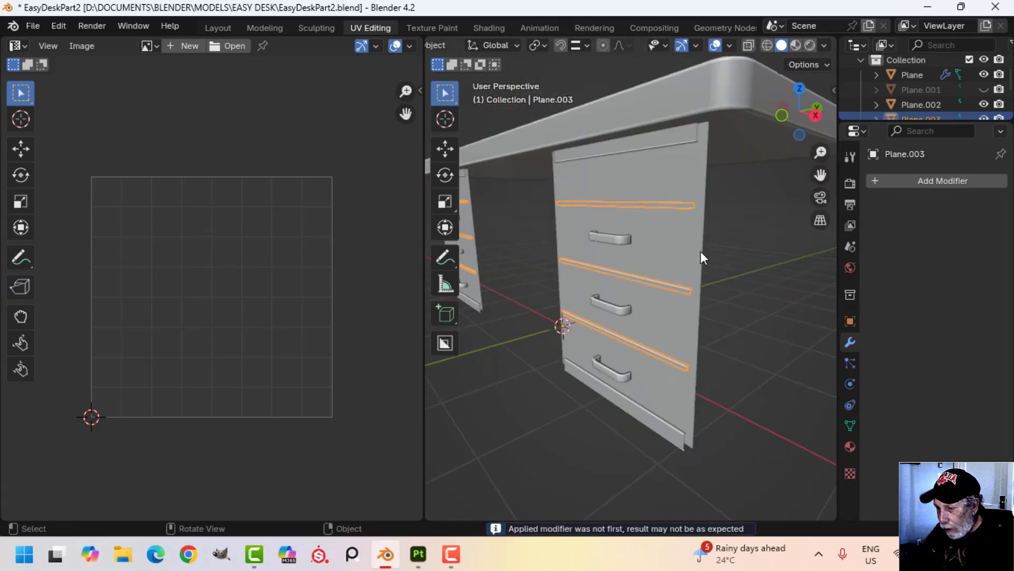
pyautogui.press('KP_Divide')
pyautogui.press('Tab')
# - Unwrap all faces of the drawer divider strips and unhide the rest of the desk
pyautogui.moveTo(703, 249)
pyautogui.mouseDown(button='middle')
pyautogui.moveTo(588, 254)
pyautogui.moveTo(660, 226)
pyautogui.moveTo(632, 231)
pyautogui.moveTo(688, 249)
pyautogui.mouseUp(button='middle')
pyautogui.press('a')
pyautogui.press('u')
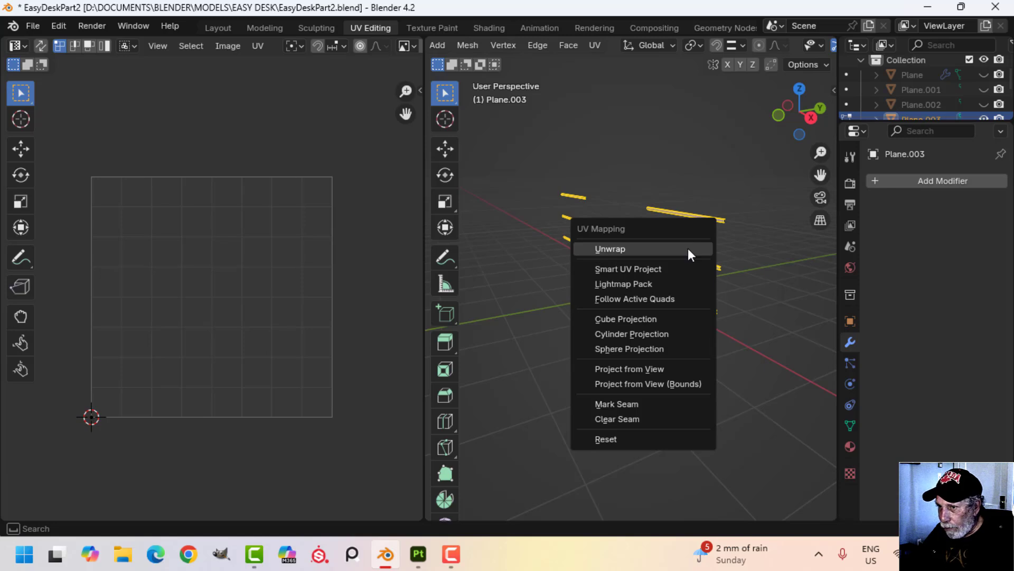
pyautogui.click(688, 249)
pyautogui.press('Tab')
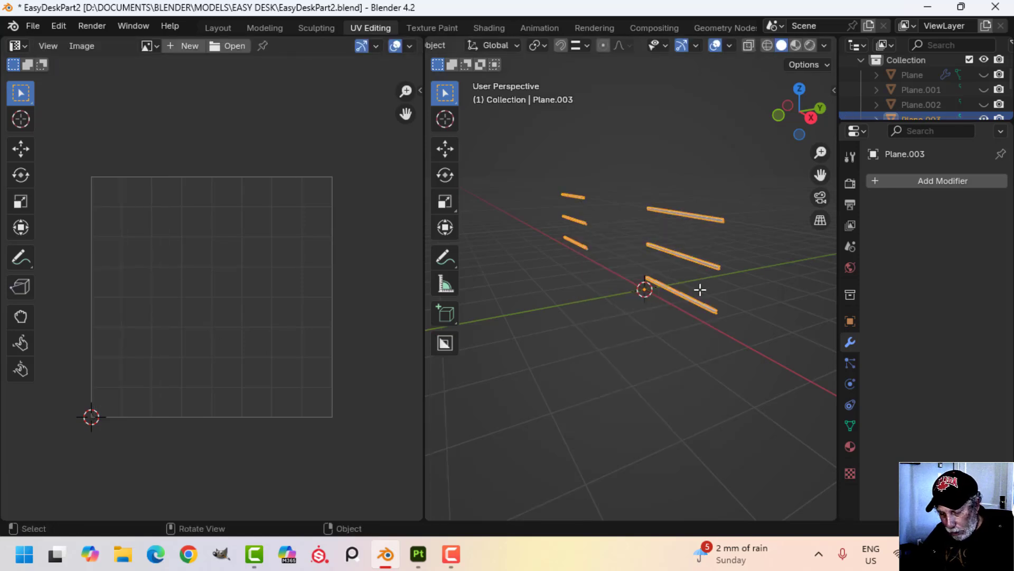
pyautogui.hotkey('alt', 'h')
# - Hide the pedestal side panels, the centre drawer panel and the drawer divider strips
pyautogui.hotkey('alt', 'a')
pyautogui.click(713, 269)
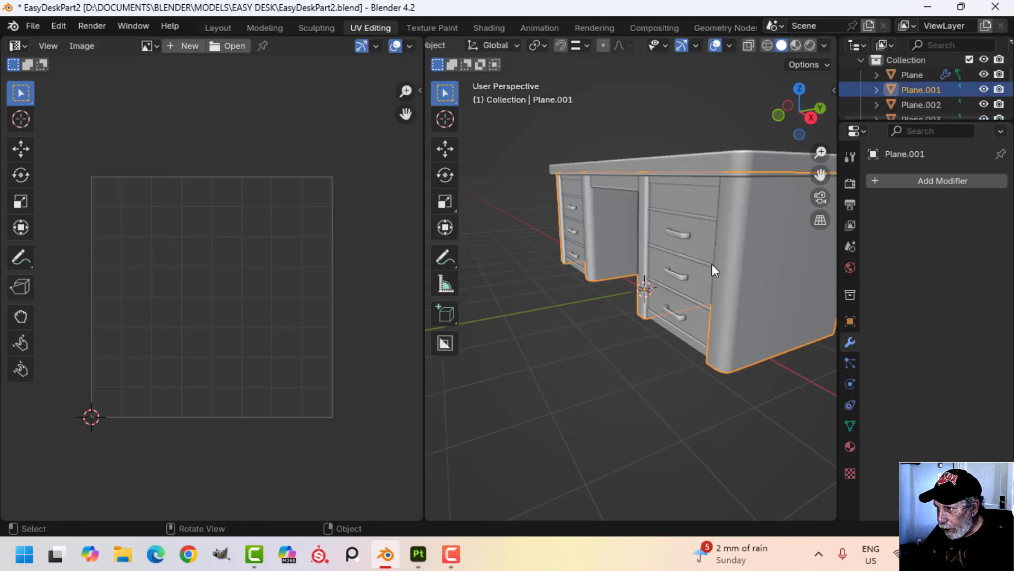
pyautogui.press('h')
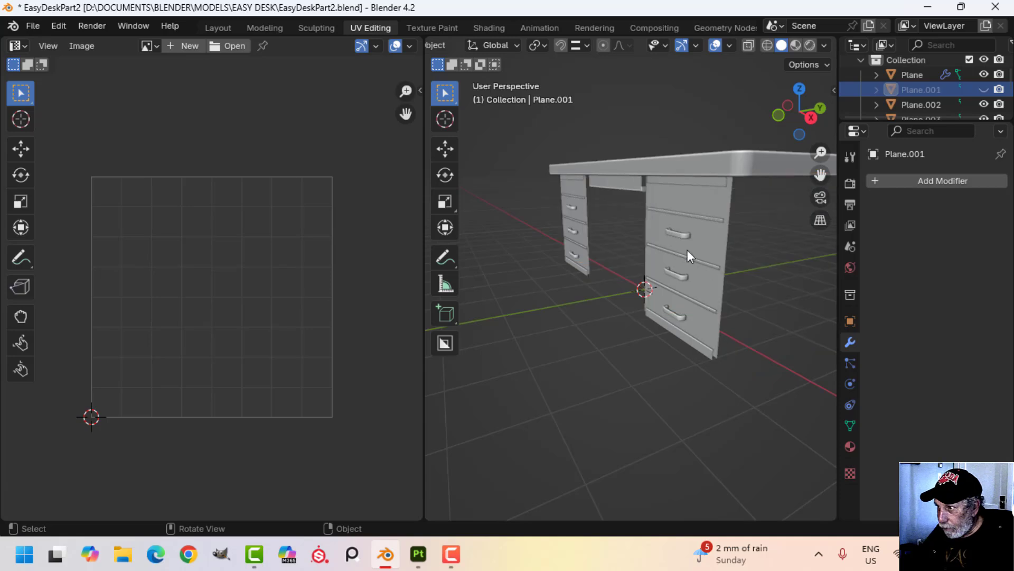
pyautogui.click(629, 186)
pyautogui.press('h')
pyautogui.click(692, 215)
pyautogui.press('h')
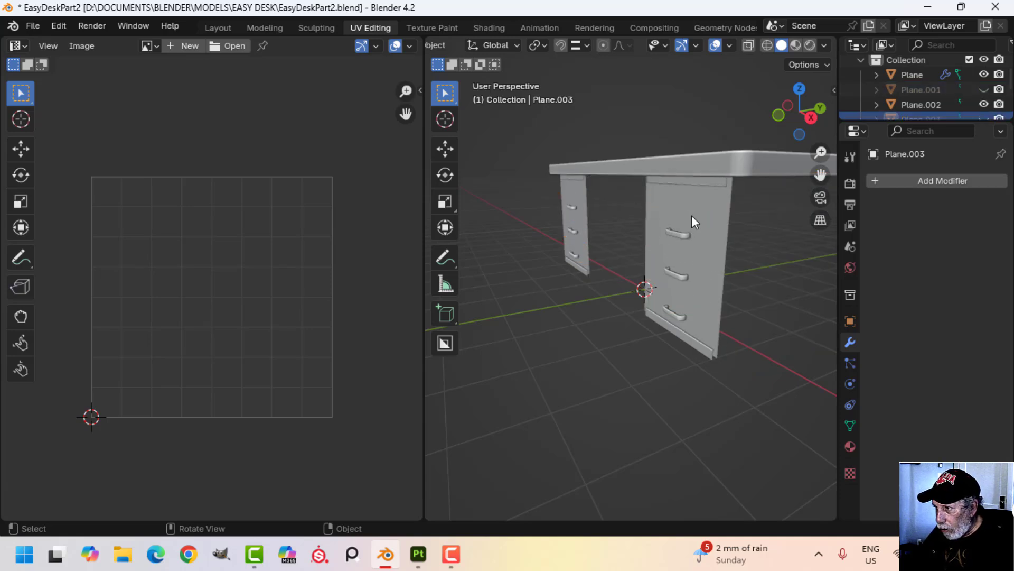
# - Apply the Mirror modifier on the top and bottom trim strips of the pedestals and enter Edit Mode on them
pyautogui.click(706, 181)
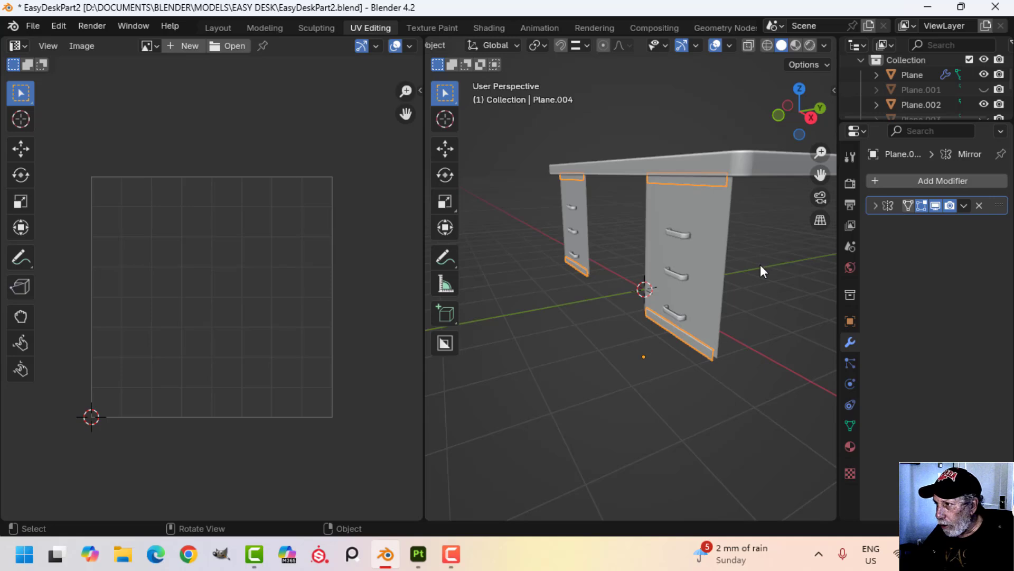
pyautogui.click(963, 205)
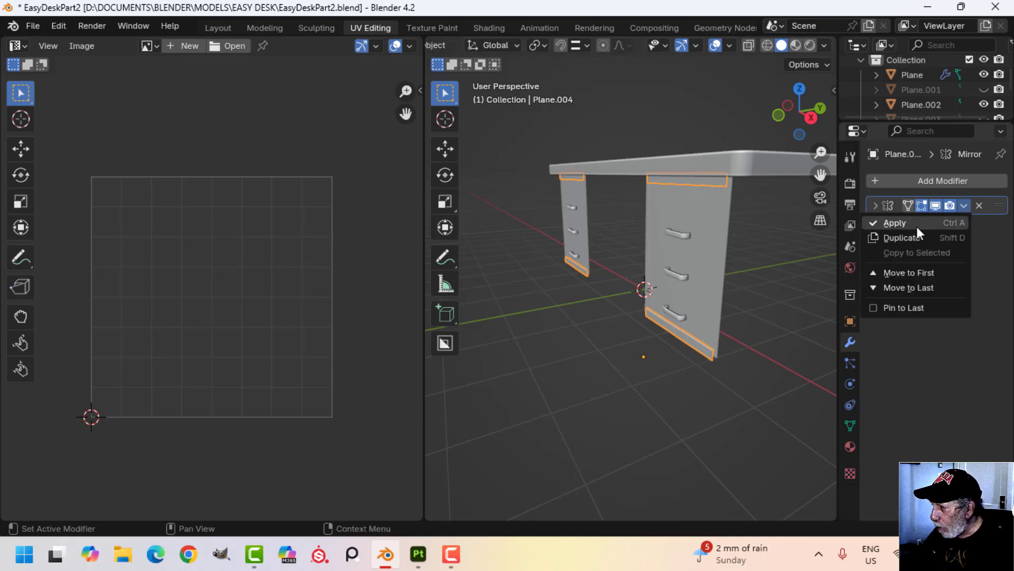
pyautogui.click(917, 221)
pyautogui.press('Tab')
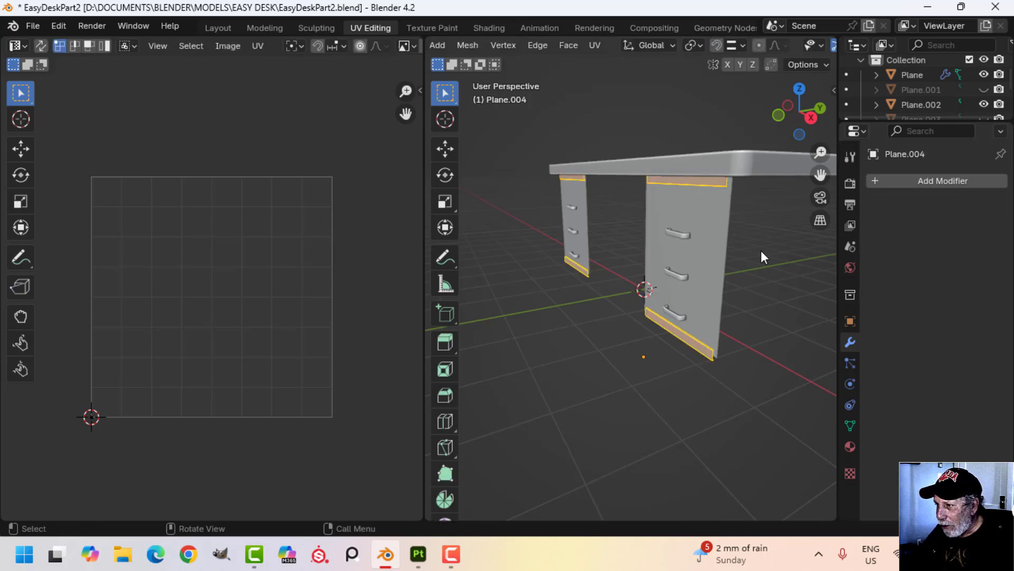
# - Unwrap all faces of the pedestals' top and bottom trim strips and hide the strips in Object Mode
pyautogui.moveTo(761, 258); pyautogui.dragTo(733, 268, button='middle')
pyautogui.press('u')
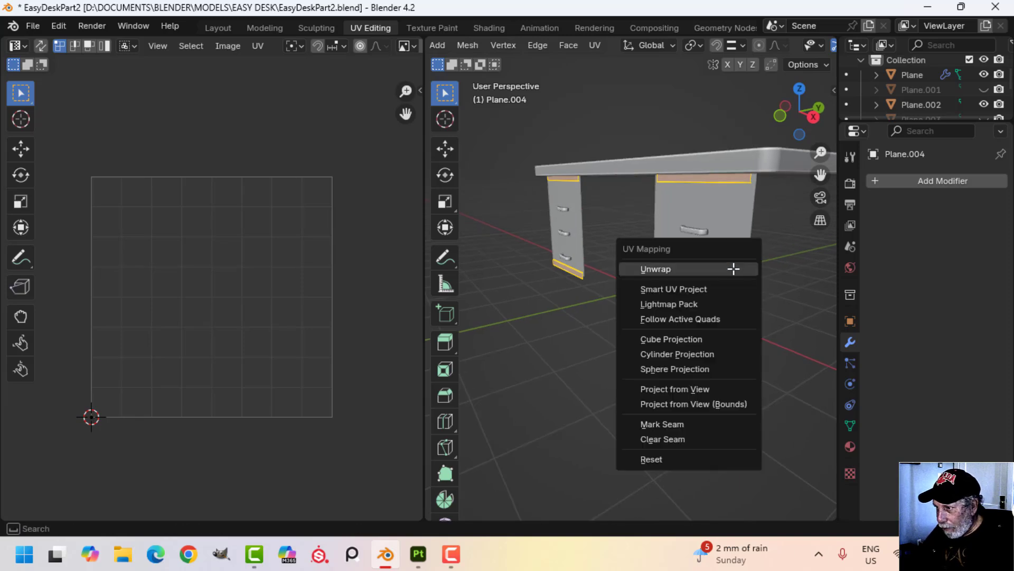
pyautogui.click(735, 270)
pyautogui.press('Tab')
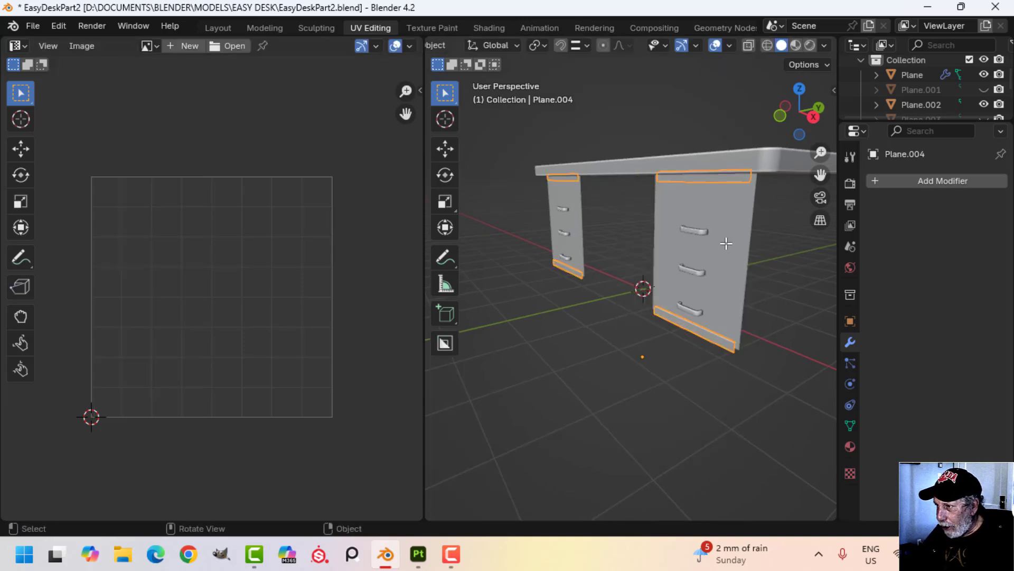
pyautogui.hotkey('alt', 'a')
# - Unwrap only the two large drawer front faces of the pedestals, leaving the handles out of the selection
pyautogui.click(727, 233)
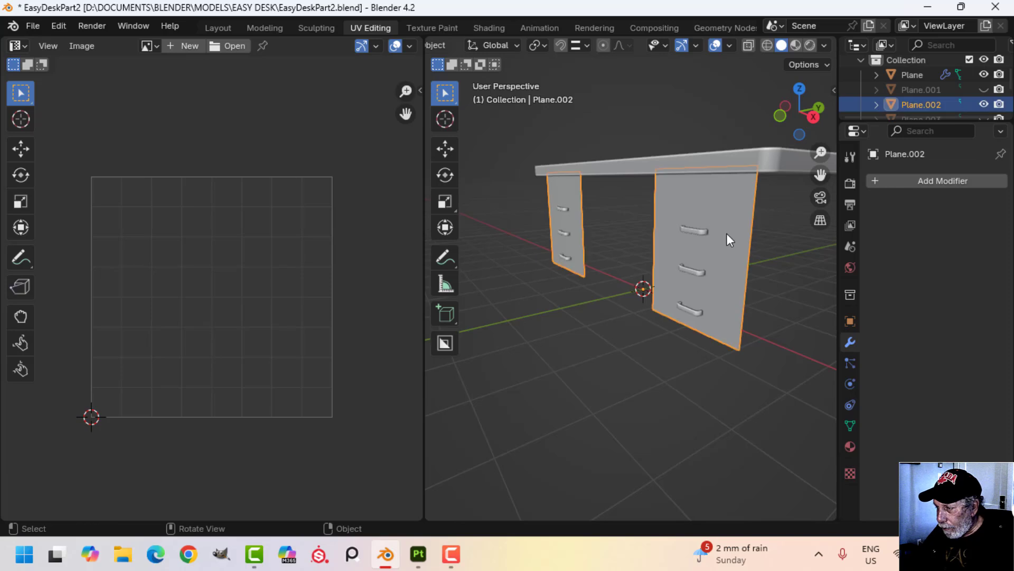
pyautogui.scroll(5, 740, 239)
pyautogui.press('Tab')
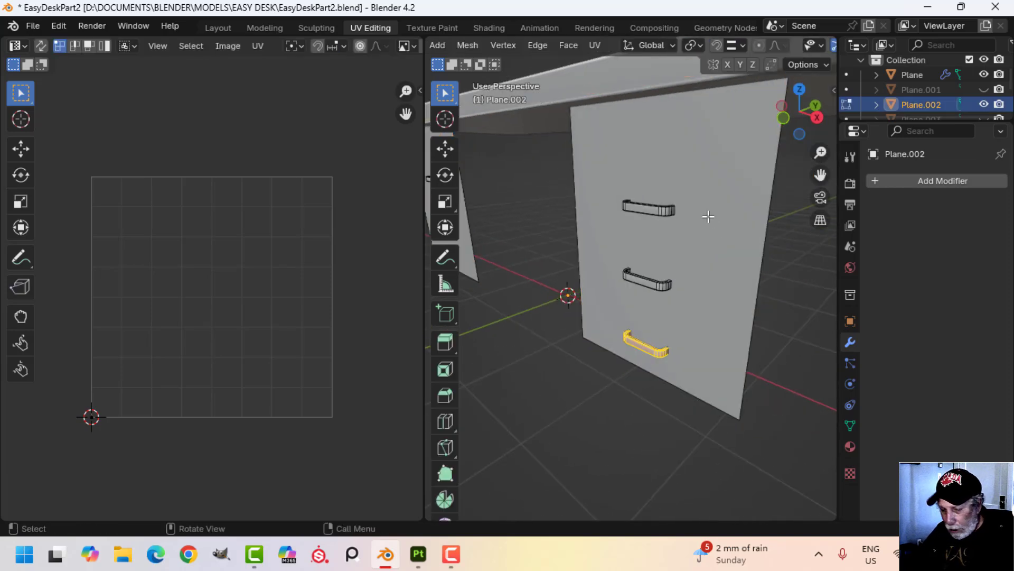
pyautogui.press('a')
pyautogui.scroll(-5, 586, 233)
pyautogui.keyDown('shift'); pyautogui.click(570, 228); pyautogui.keyUp('shift')
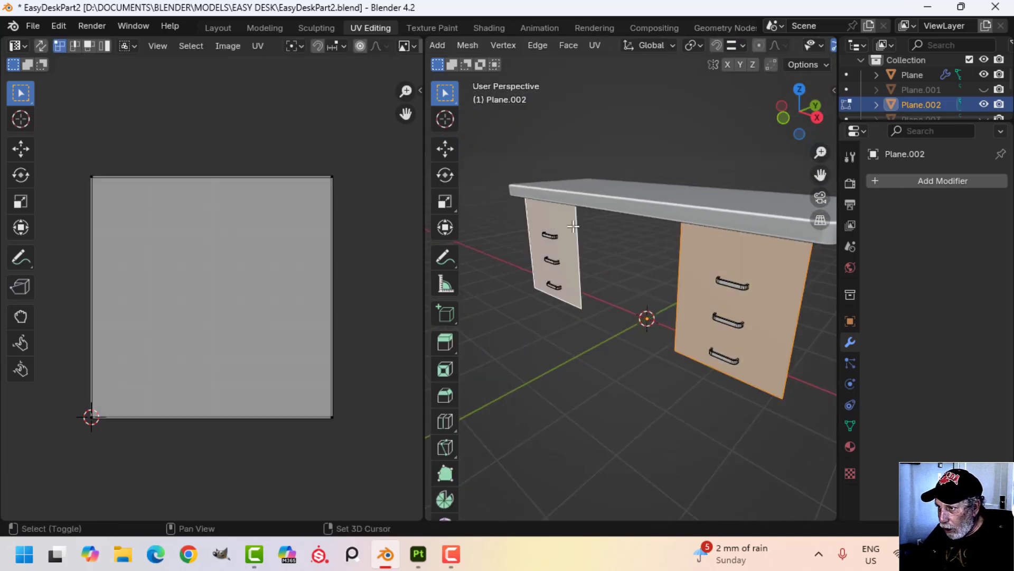
pyautogui.press('u')
pyautogui.click(765, 322)
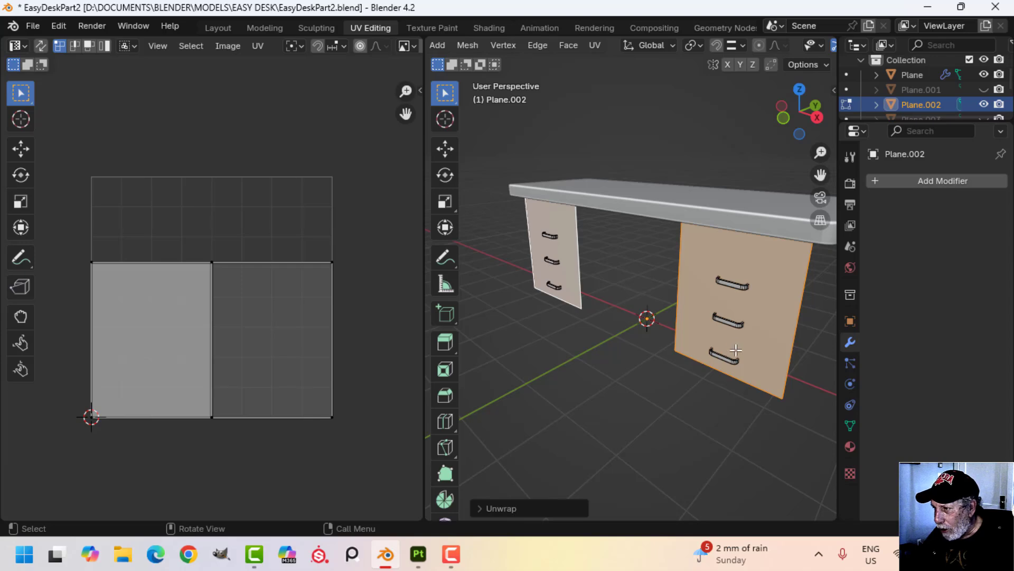
# - Mark a seam along the inner upper edge run of the top drawer handle on the right-hand pedestal
pyautogui.scroll(8, 735, 351)
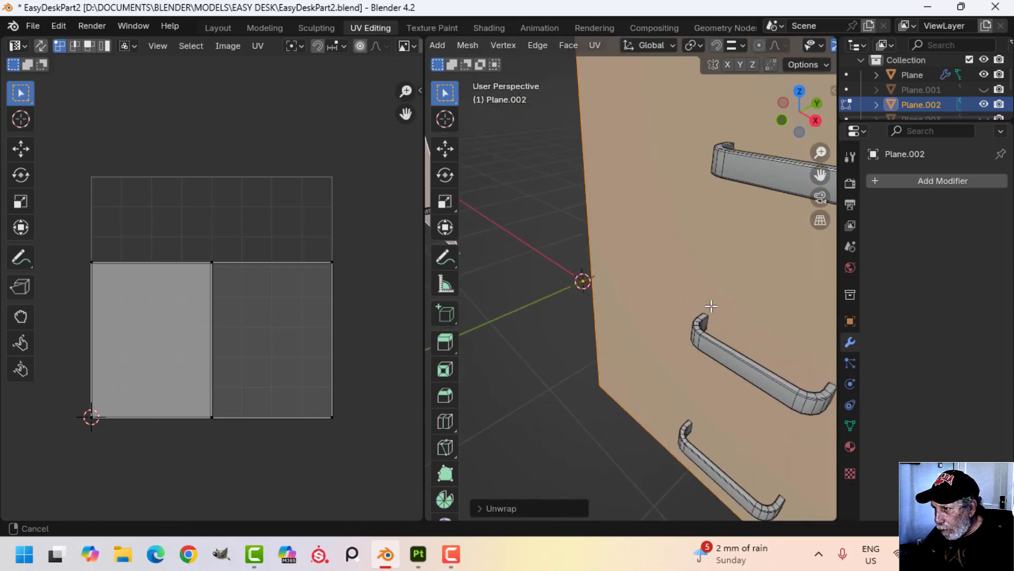
pyautogui.keyDown('shift'); pyautogui.moveTo(711, 306); pyautogui.dragTo(675, 323, button='middle'); pyautogui.keyUp('shift')
pyautogui.scroll(3, 700, 340)
pyautogui.scroll(-3, 680, 351)
pyautogui.press('2')
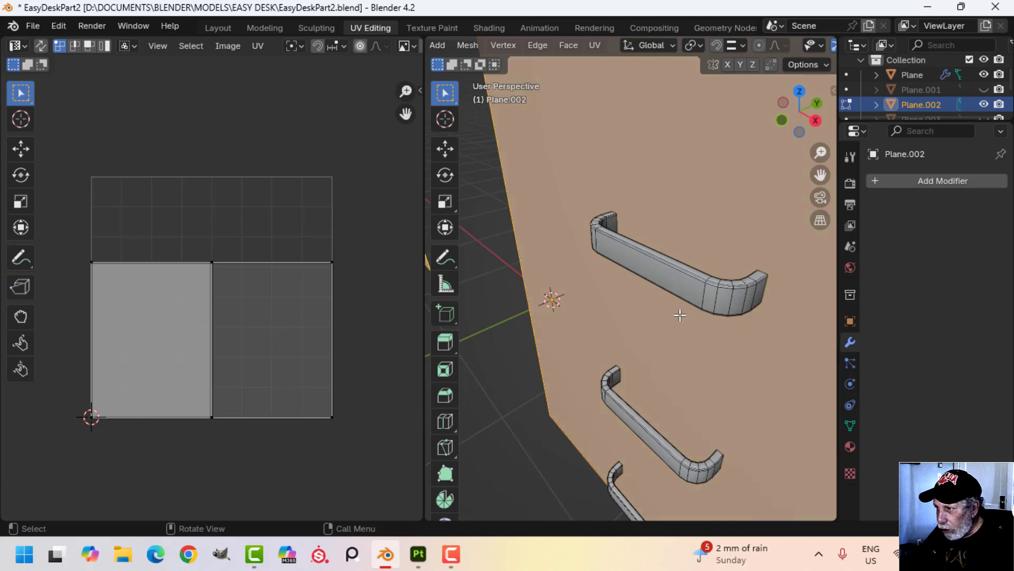
pyautogui.hotkey('alt', 'a')
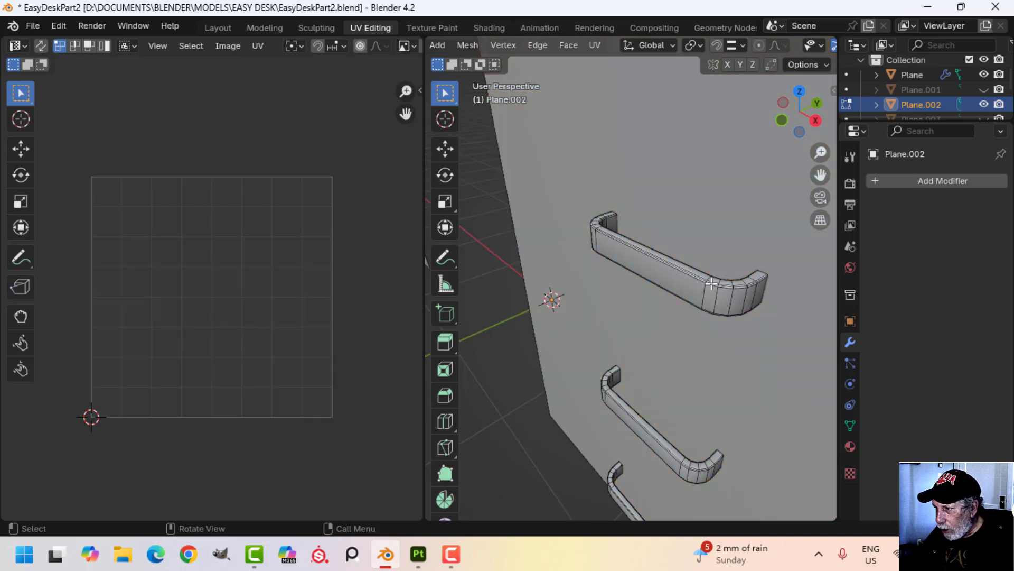
pyautogui.moveTo(700, 275); pyautogui.dragTo(717, 304, button='middle')
pyautogui.scroll(5, 672, 302)
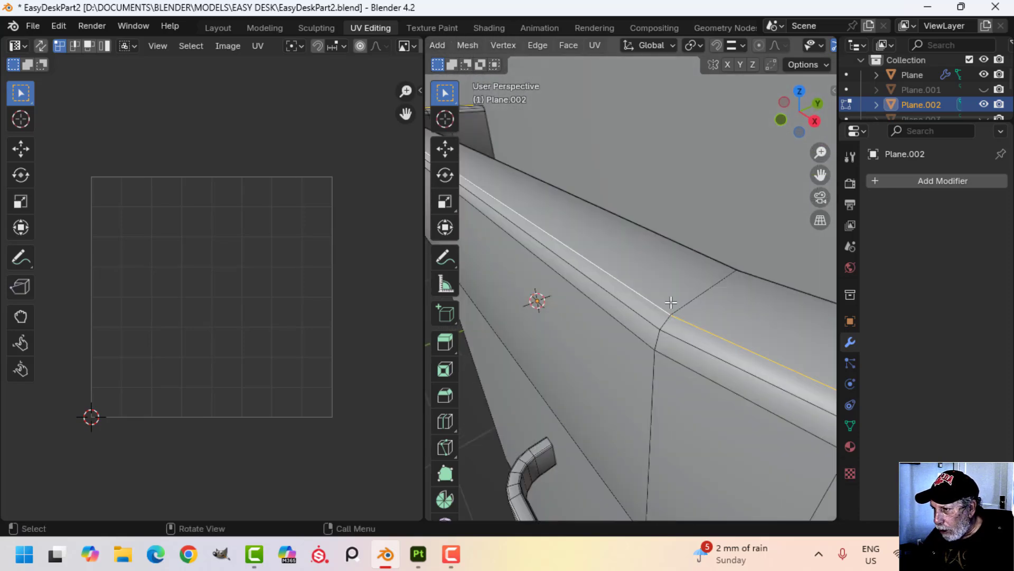
pyautogui.scroll(-5, 708, 283)
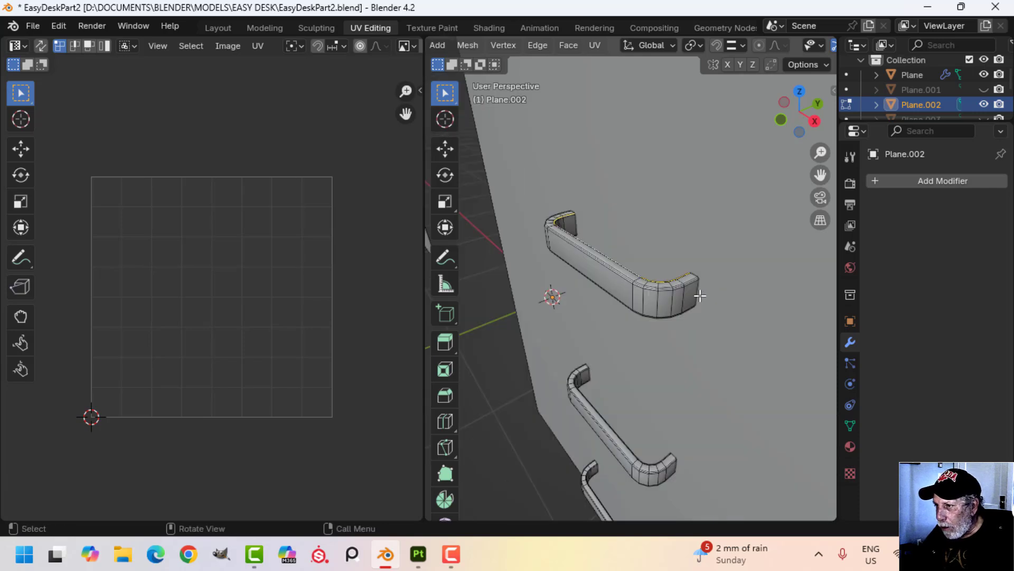
pyautogui.hotkey('ctrl', 'e')
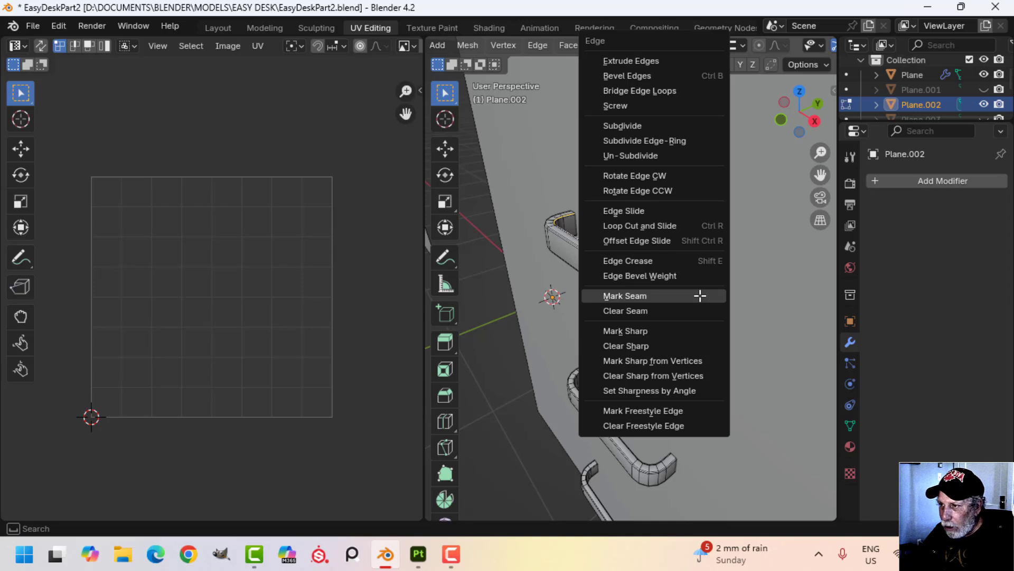
pyautogui.click(699, 296)
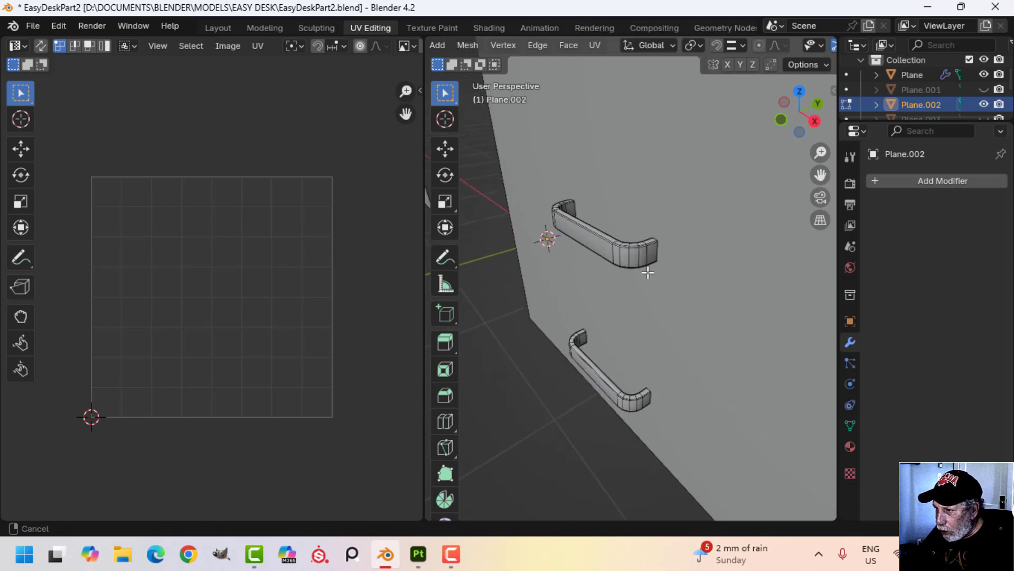
# - Mark seams along the inner upper edge runs of the middle and bottom handles on the right-hand pedestal
pyautogui.scroll(4, 641, 288)
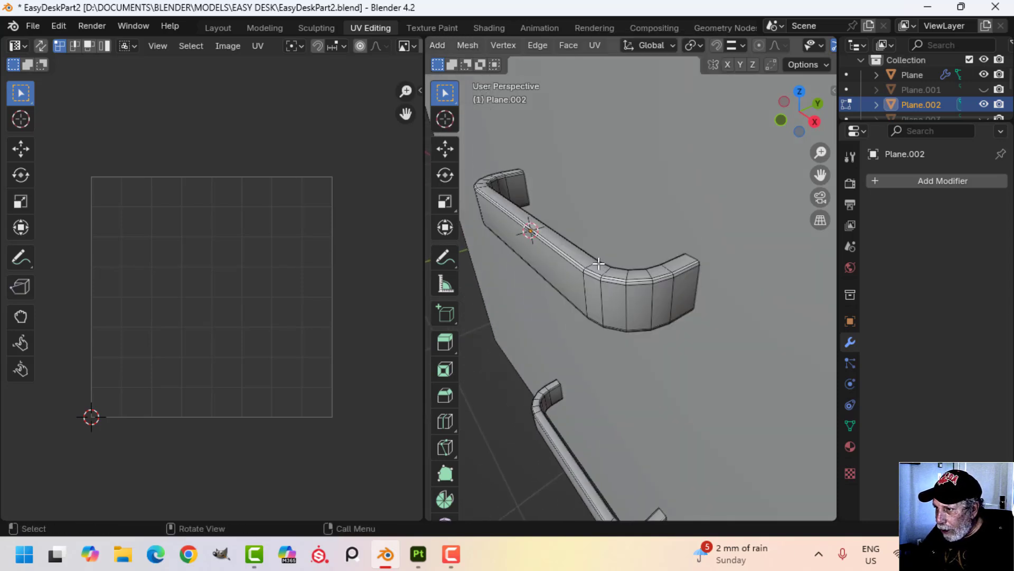
pyautogui.keyDown('ctrl'); pyautogui.click(650, 266); pyautogui.keyUp('ctrl')
pyautogui.hotkey('ctrl', 'e')
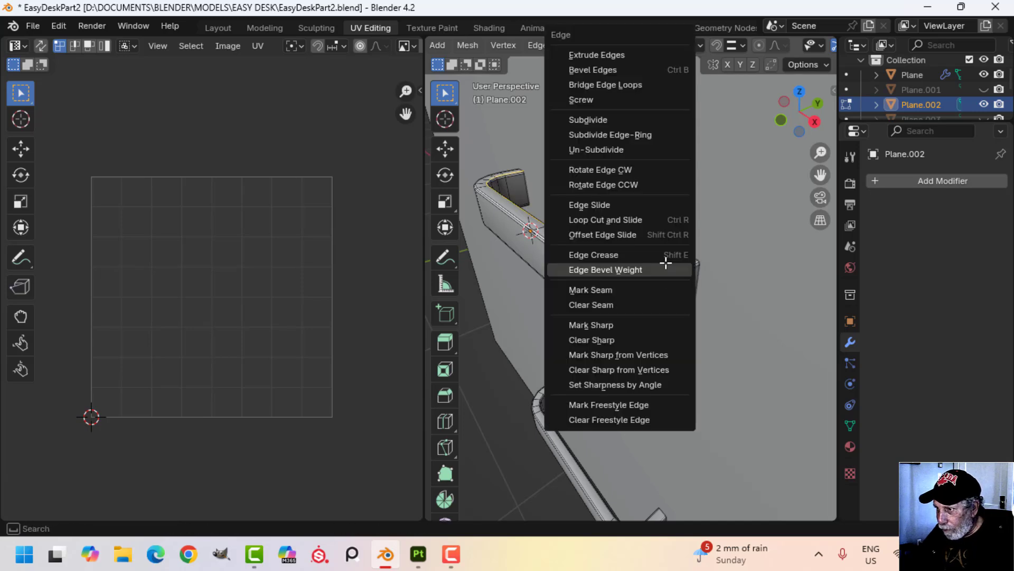
pyautogui.click(638, 288)
pyautogui.scroll(-4, 663, 252)
pyautogui.moveTo(664, 252); pyautogui.dragTo(639, 247, button='middle')
pyautogui.keyDown('alt'); pyautogui.click(610, 234); pyautogui.keyUp('alt')
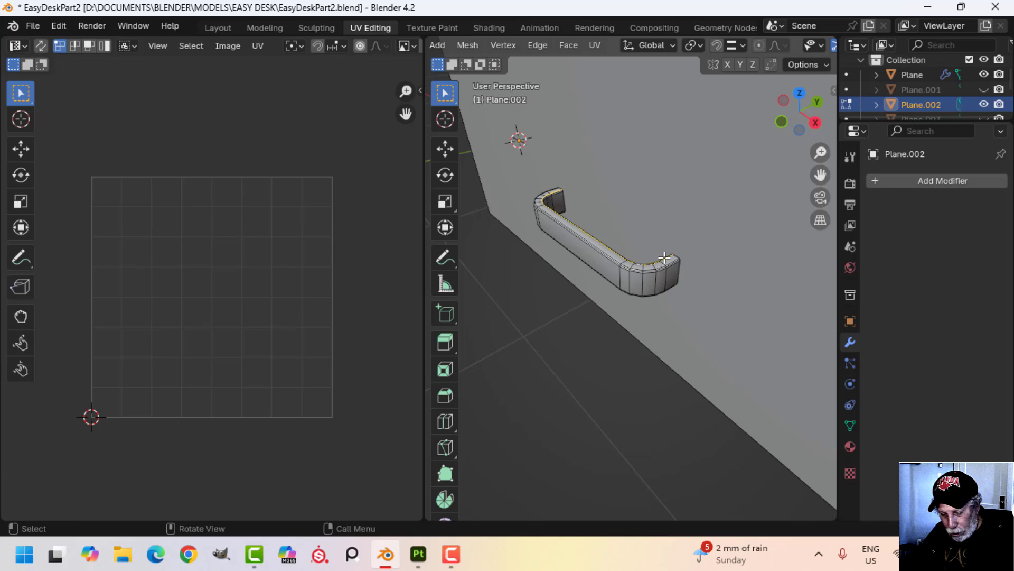
pyautogui.hotkey('ctrl', 'e')
pyautogui.click(619, 290)
# - Mark seams along the inner upper edge runs of the top and middle handles on the left-hand pedestal
pyautogui.scroll(-4, 619, 290)
pyautogui.moveTo(619, 290); pyautogui.dragTo(629, 313, button='middle')
pyautogui.scroll(3, 645, 277)
pyautogui.keyDown('shift'); pyautogui.moveTo(586, 269); pyautogui.dragTo(604, 328, button='middle'); pyautogui.keyUp('shift')
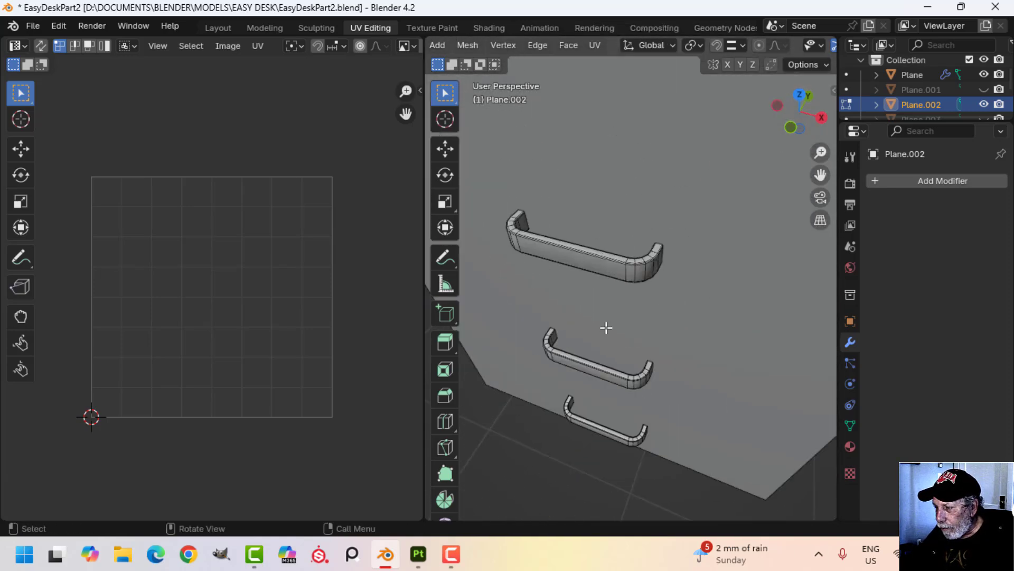
pyautogui.scroll(5, 604, 328)
pyautogui.keyDown('alt'); pyautogui.click(628, 212); pyautogui.keyUp('alt')
pyautogui.hotkey('ctrl', 'e')
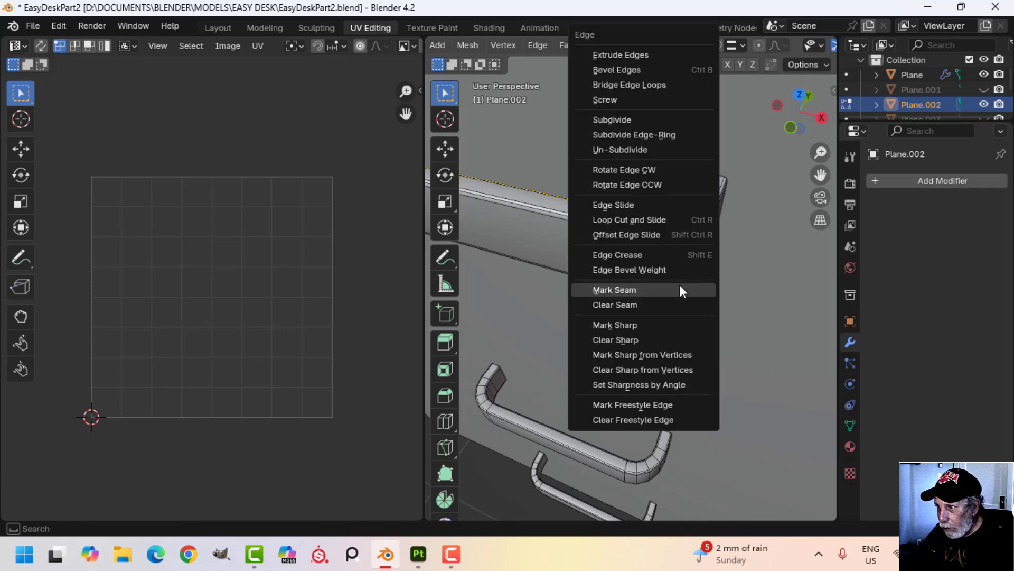
pyautogui.click(642, 287)
pyautogui.keyDown('alt'); pyautogui.click(579, 438); pyautogui.keyUp('alt')
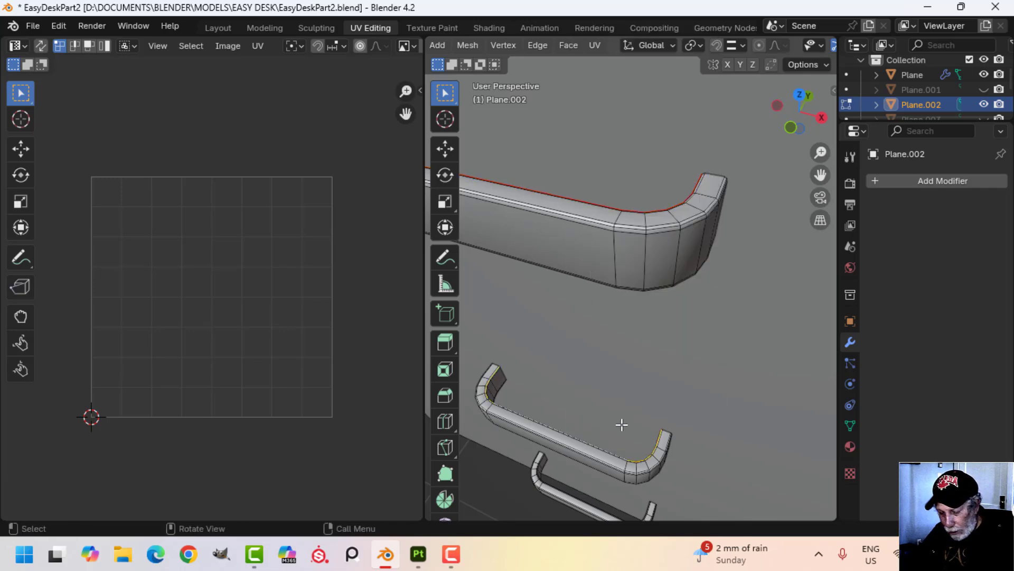
pyautogui.hotkey('ctrl', 'e')
pyautogui.click(568, 389)
# - Mark a seam along the inner upper edge run of the bottom handle on the left-hand pedestal
pyautogui.scroll(-2, 641, 356)
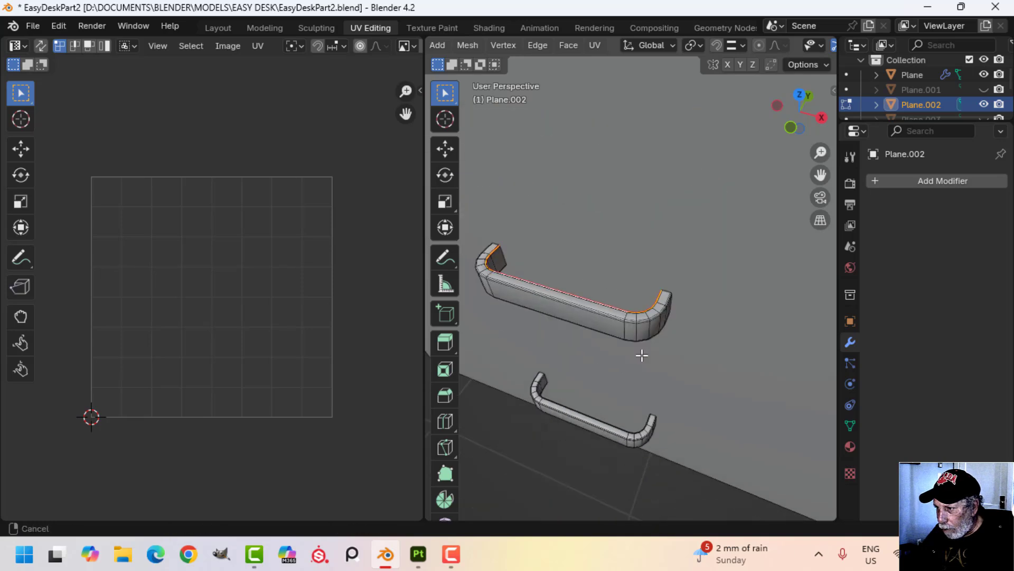
pyautogui.scroll(2, 625, 415)
pyautogui.scroll(3, 625, 415)
pyautogui.moveTo(625, 401); pyautogui.dragTo(631, 358, button='middle')
pyautogui.keyDown('alt'); pyautogui.click(631, 353); pyautogui.keyUp('alt')
pyautogui.hotkey('ctrl', 'e')
pyautogui.click(671, 354)
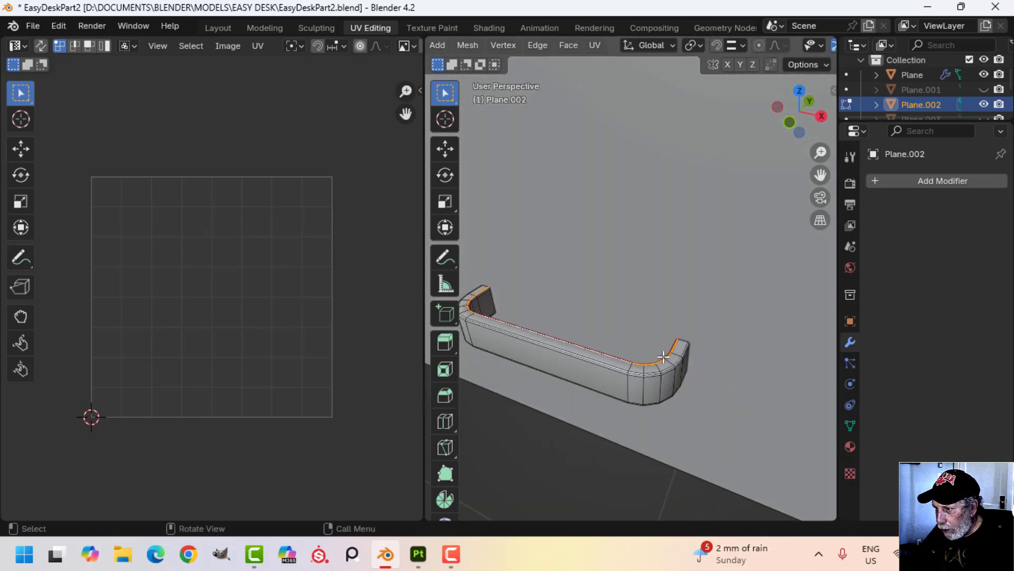
# - Select the faces of all six drawer handles without the two drawer front panels and unwrap them
pyautogui.scroll(-5, 661, 360)
pyautogui.press('a')
pyautogui.scroll(-3, 645, 356)
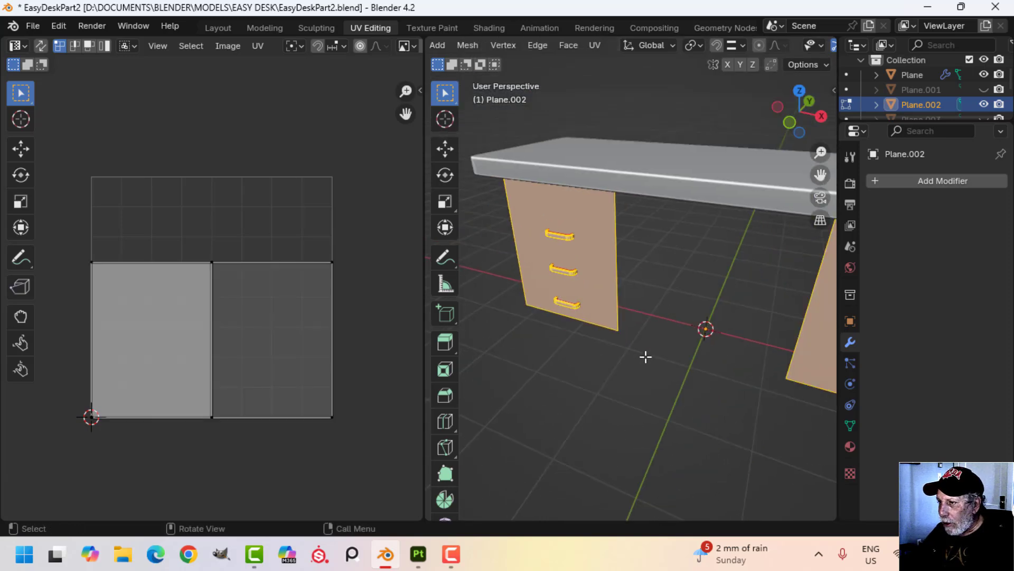
pyautogui.scroll(2, 607, 365)
pyautogui.press('3')
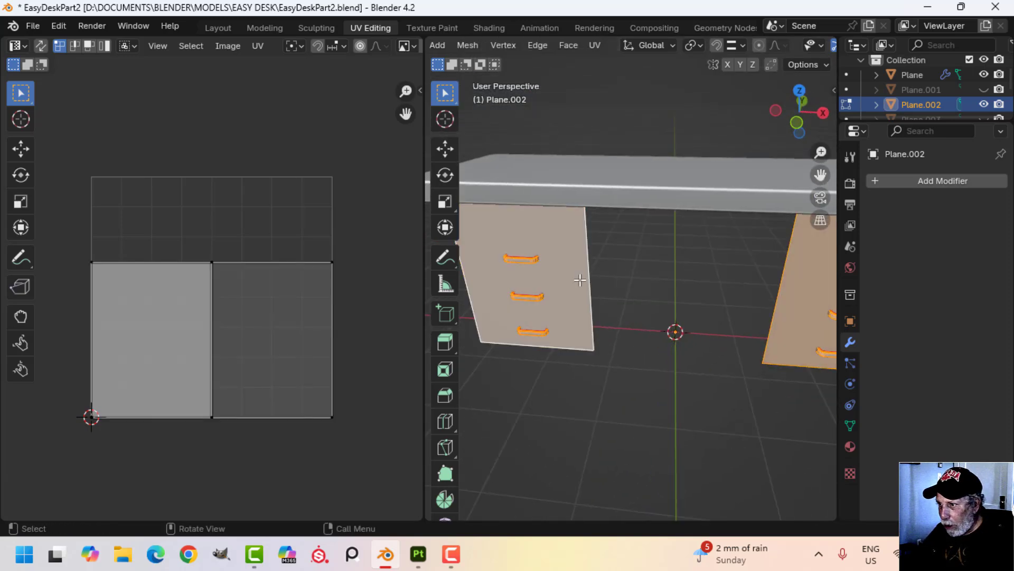
pyautogui.keyDown('shift'); pyautogui.click(558, 259); pyautogui.keyUp('shift')
pyautogui.keyDown('shift'); pyautogui.click(815, 268); pyautogui.keyUp('shift')
pyautogui.scroll(-3, 680, 324)
pyautogui.moveTo(679, 324); pyautogui.dragTo(679, 319, button='middle')
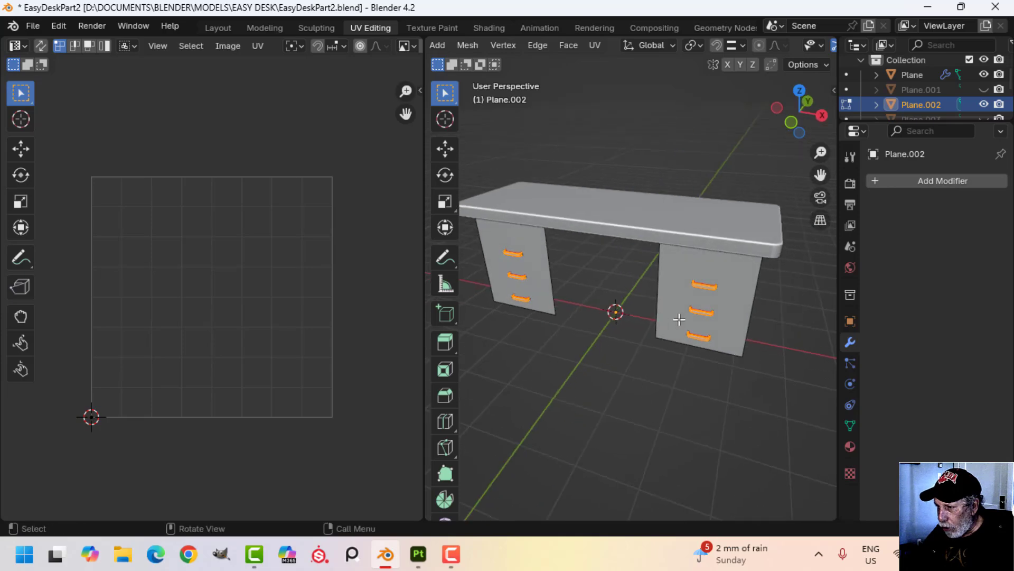
pyautogui.press('u')
pyautogui.click(760, 319)
# - Straighten all the drawer handles' UV islands with the UV Squares To Grid By Shape operation
pyautogui.scroll(4, 274, 340)
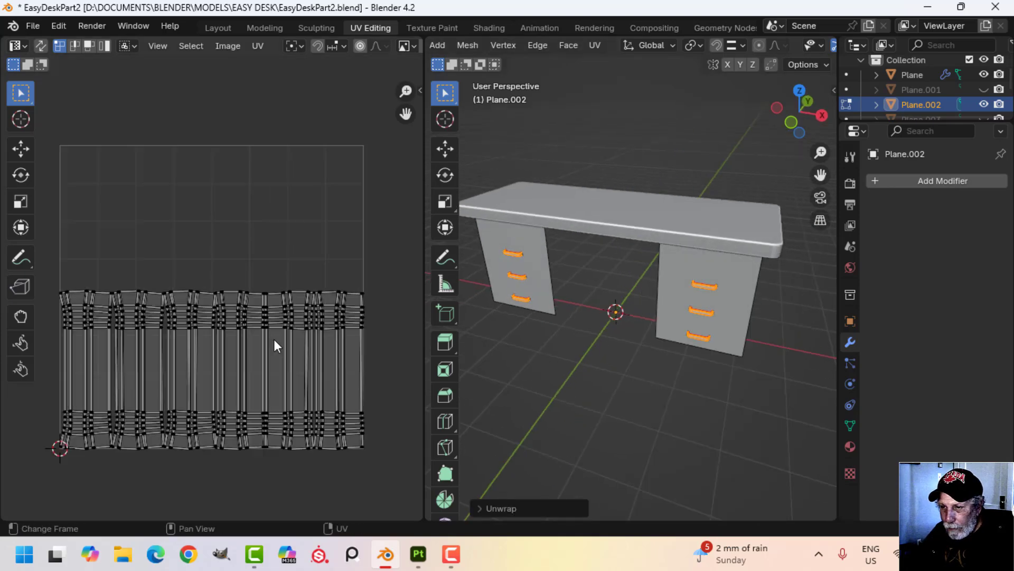
pyautogui.scroll(1, 275, 343)
pyautogui.scroll(-3, 274, 344)
pyautogui.keyDown('shift'); pyautogui.moveTo(271, 349); pyautogui.dragTo(320, 334, button='middle'); pyautogui.keyUp('shift')
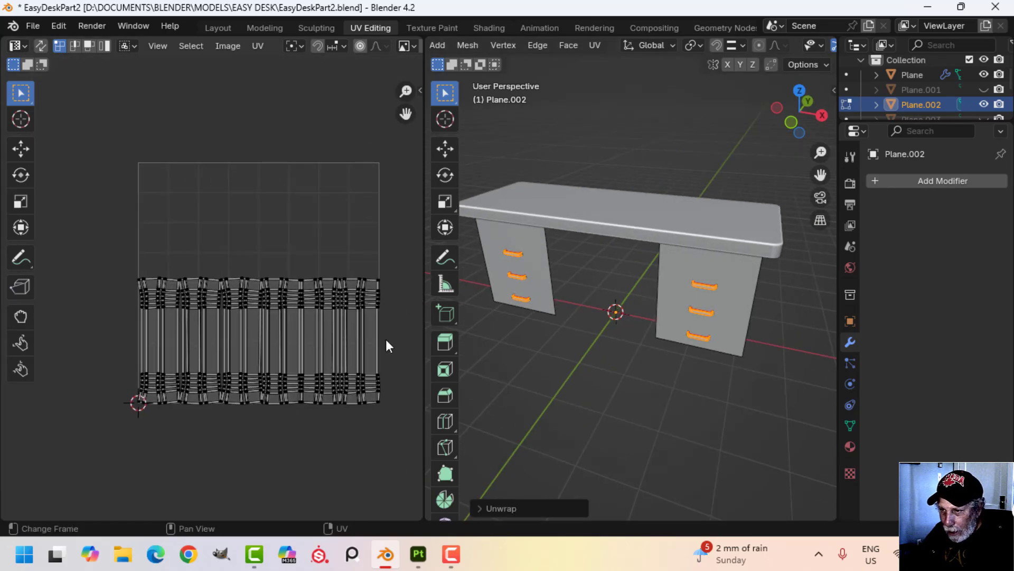
pyautogui.press('a')
pyautogui.scroll(1, 374, 349)
pyautogui.scroll(1, 374, 348)
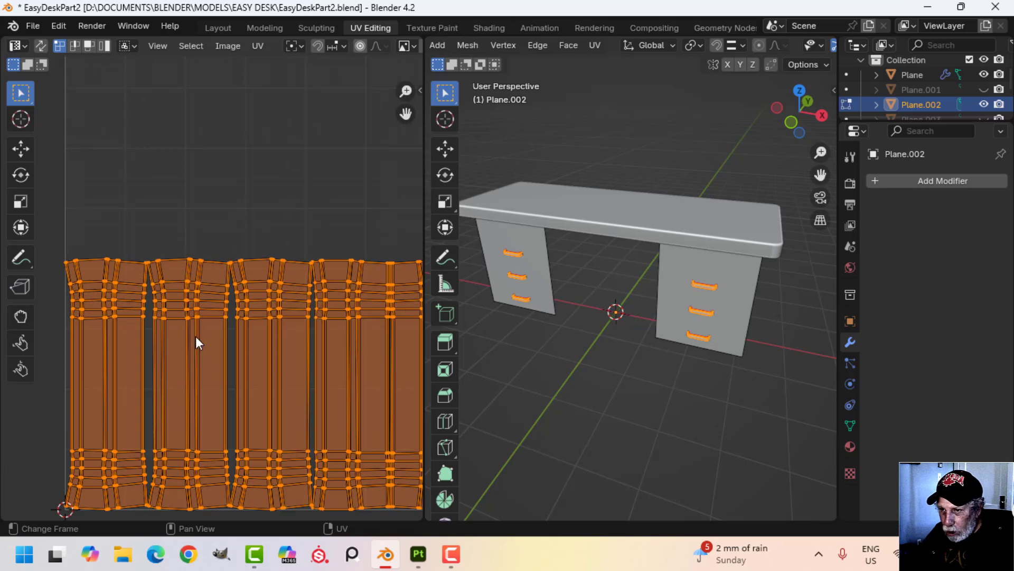
pyautogui.scroll(-4, 195, 340)
pyautogui.keyDown('shift'); pyautogui.moveTo(286, 319); pyautogui.dragTo(242, 319, button='middle'); pyautogui.keyUp('shift')
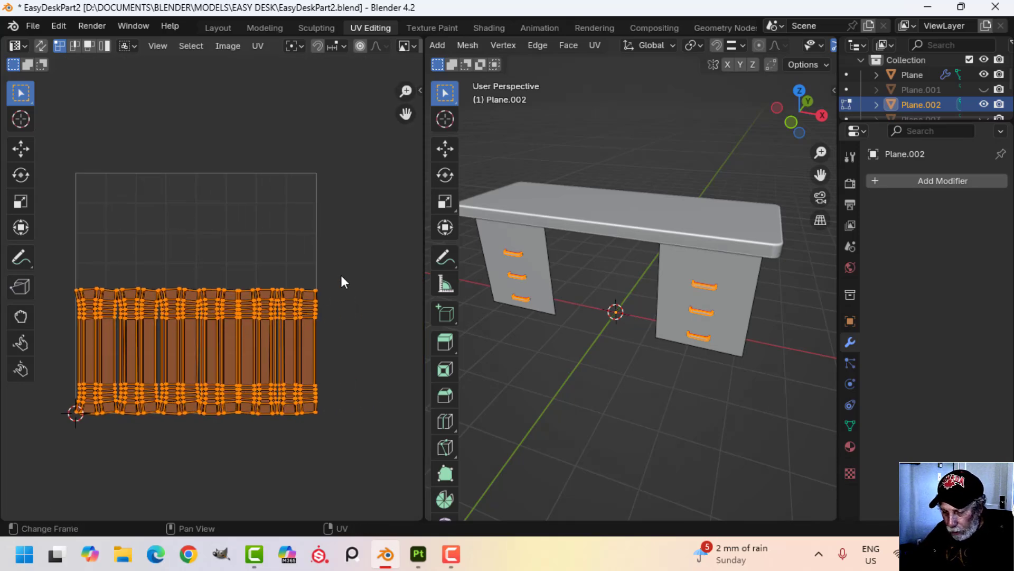
pyautogui.press('n')
pyautogui.click(413, 289)
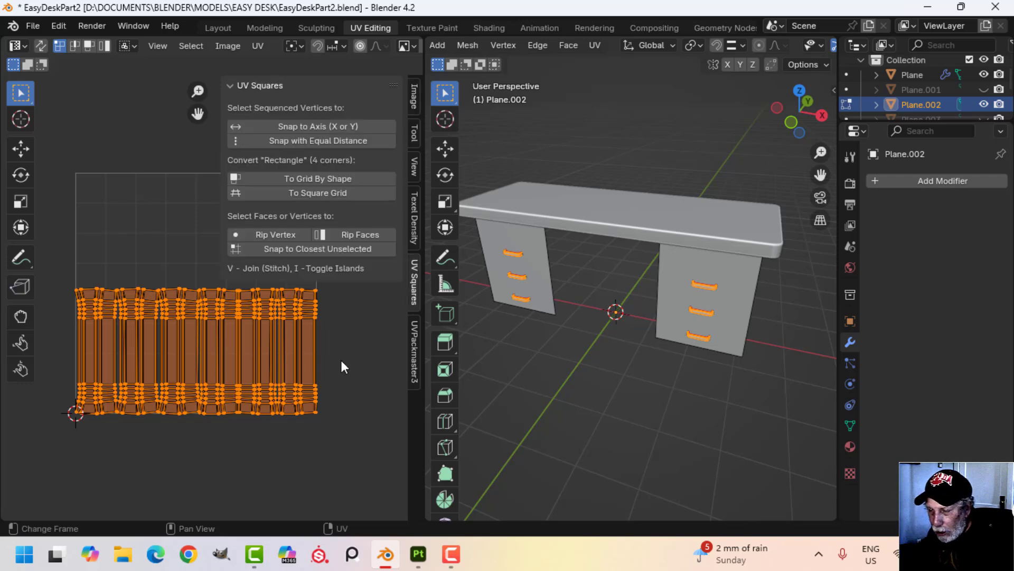
pyautogui.click(322, 179)
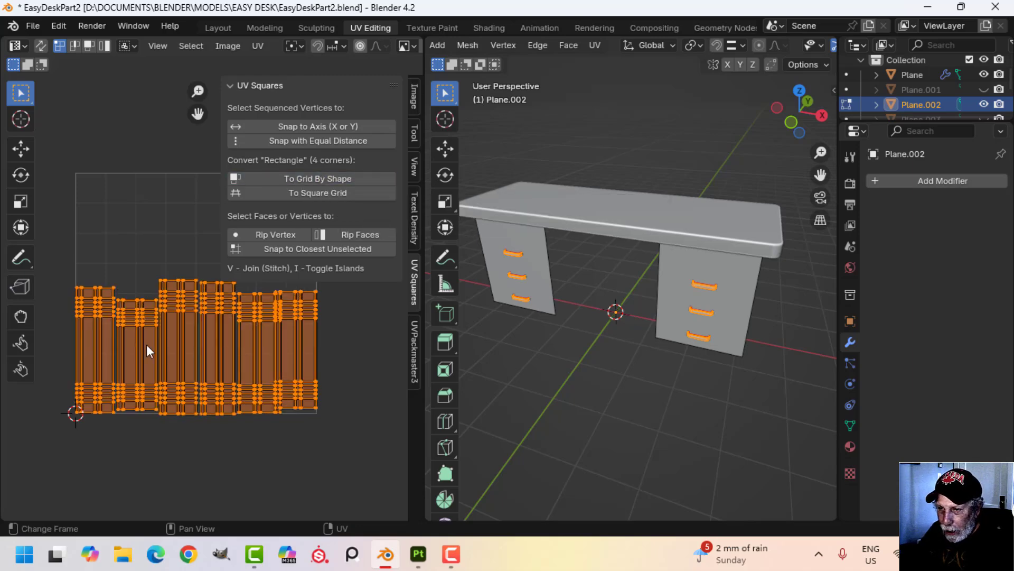
pyautogui.press('n')
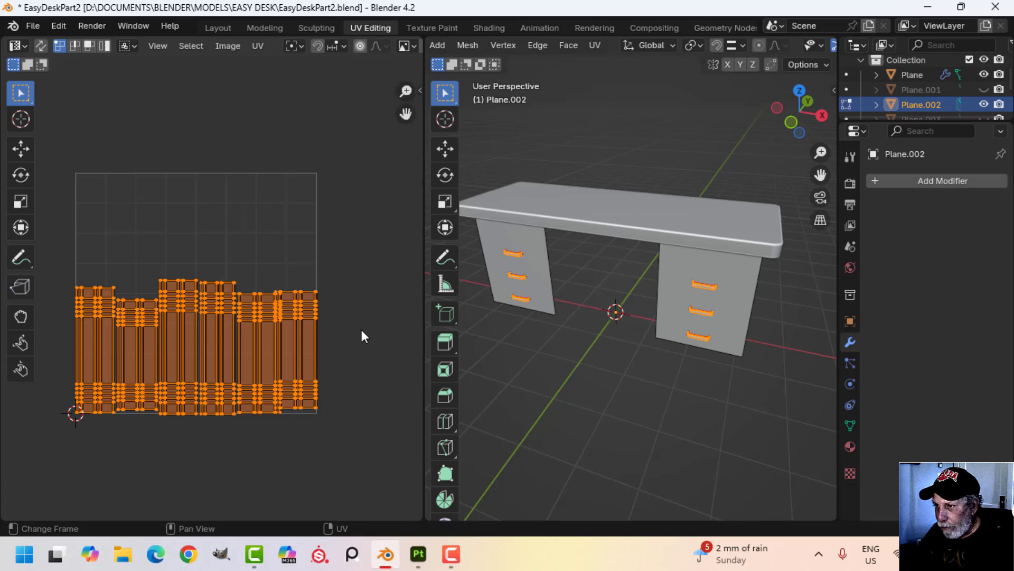
pyautogui.moveTo(650, 319); pyautogui.dragTo(609, 317, button='middle')
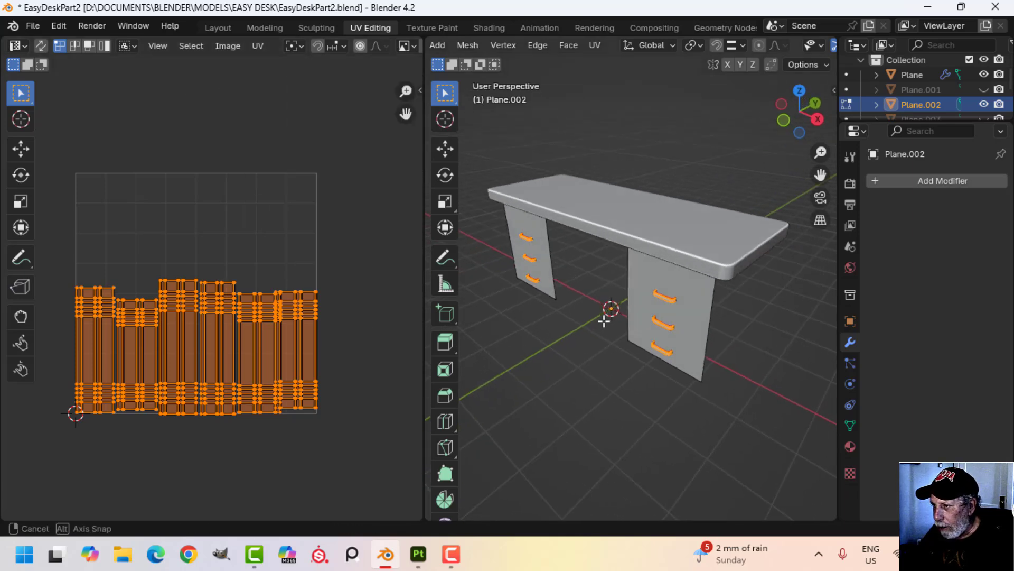
# - Leave Edit Mode, hide the drawer fronts and handles object, and open the desktop slab for mesh editing
pyautogui.press('Tab')
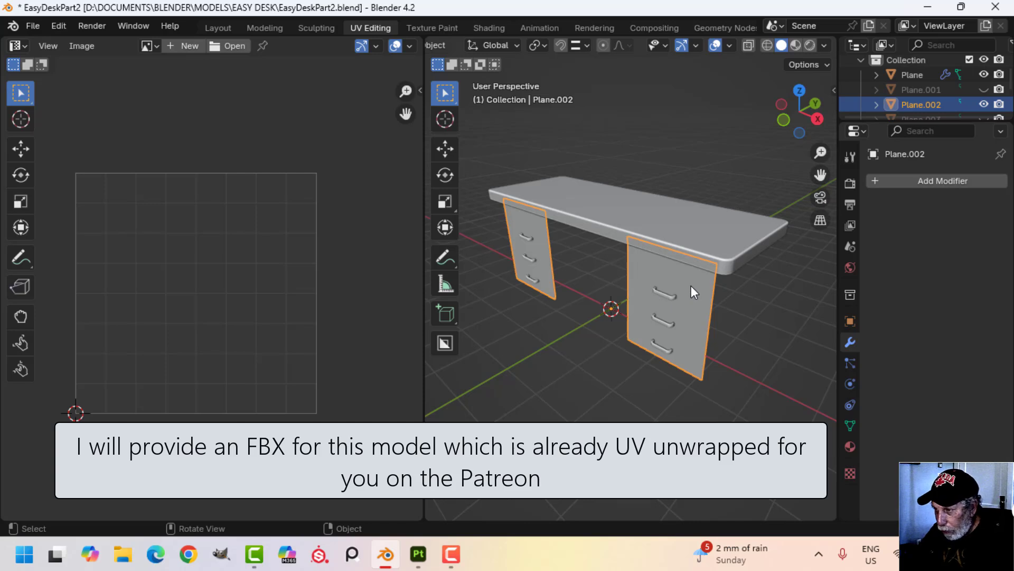
pyautogui.press('h')
pyautogui.click(708, 238)
pyautogui.press('Tab')
# - Mark seams around the desktop's large top and bottom faces, ending with nothing selected
pyautogui.moveTo(750, 271); pyautogui.dragTo(729, 287, button='middle')
pyautogui.hotkey('alt', 'a')
pyautogui.click(676, 245)
pyautogui.moveTo(705, 327); pyautogui.dragTo(680, 206, button='middle')
pyautogui.keyDown('shift'); pyautogui.click(650, 168); pyautogui.keyUp('shift')
pyautogui.moveTo(650, 169); pyautogui.dragTo(639, 320, button='middle')
pyautogui.scroll(4, 638, 320)
pyautogui.keyDown('shift'); pyautogui.moveTo(639, 320); pyautogui.dragTo(634, 338, button='middle'); pyautogui.keyUp('shift')
pyautogui.hotkey('ctrl', 'e')
pyautogui.click(658, 344)
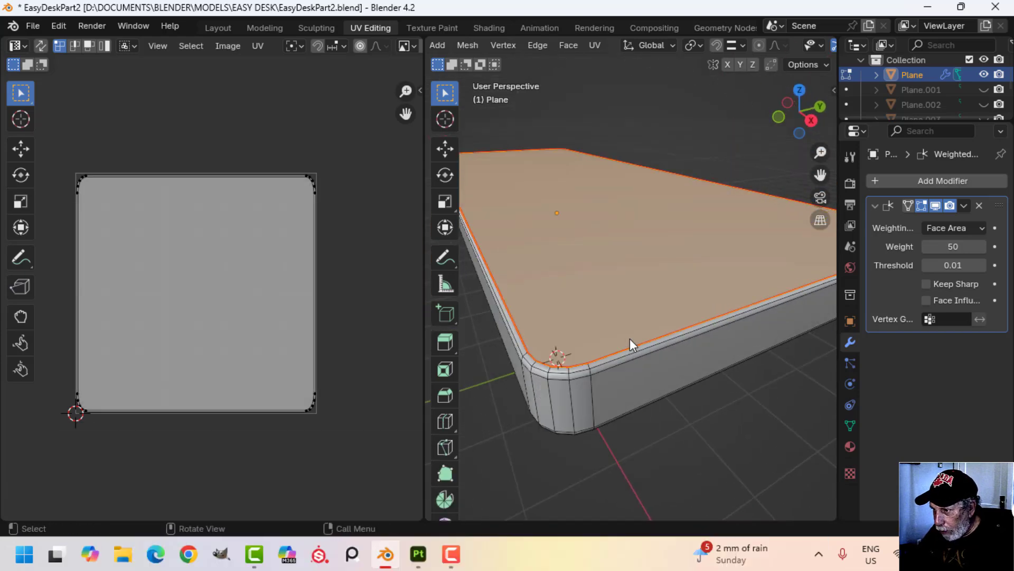
pyautogui.hotkey('alt', 'a')
pyautogui.scroll(-5, 631, 339)
pyautogui.moveTo(649, 339); pyautogui.dragTo(670, 327, button='middle')
pyautogui.scroll(4, 676, 317)
pyautogui.moveTo(670, 327); pyautogui.dragTo(585, 324, button='middle')
pyautogui.scroll(-4, 535, 327)
pyautogui.keyDown('alt'); pyautogui.click(563, 281); pyautogui.keyUp('alt')
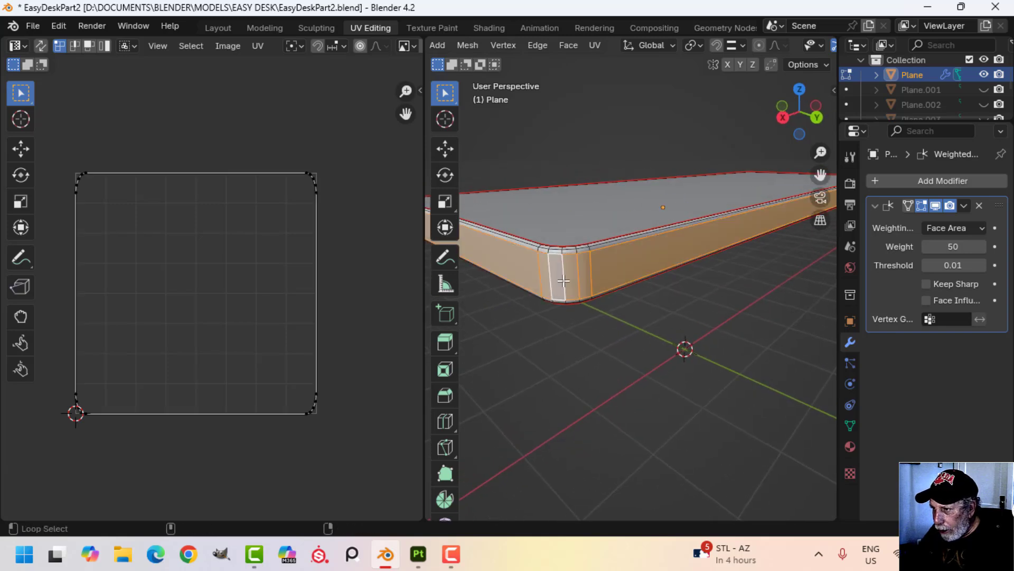
pyautogui.hotkey('alt', 'a')
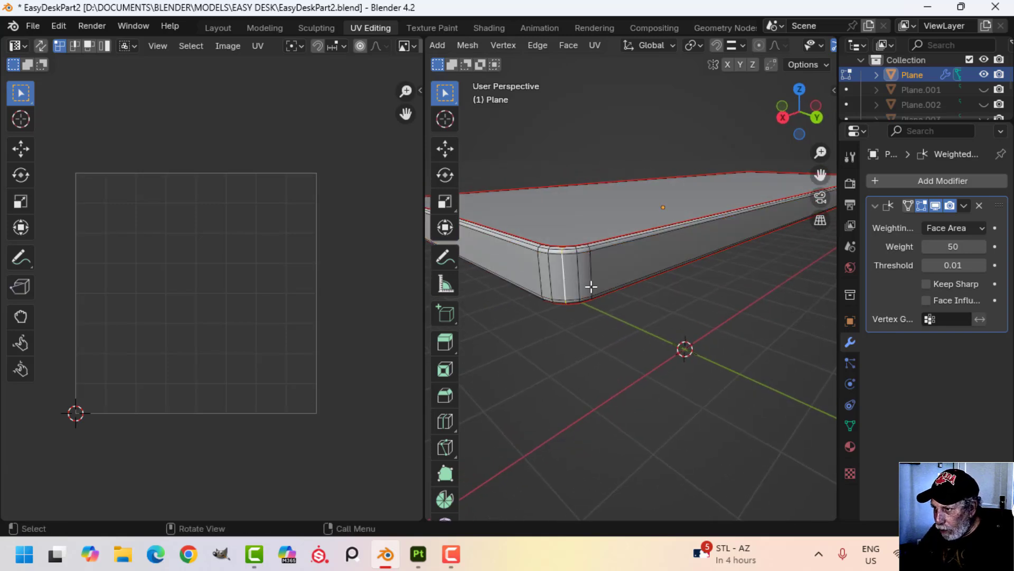
# - Mark a seam down the middle vertical edge run of one rounded rear corner of the desktop
pyautogui.moveTo(693, 290); pyautogui.dragTo(648, 302, button='middle')
pyautogui.keyDown('shift'); pyautogui.moveTo(726, 300); pyautogui.dragTo(641, 308, button='middle'); pyautogui.keyUp('shift')
pyautogui.scroll(1, 618, 300)
pyautogui.scroll(1, 650, 315)
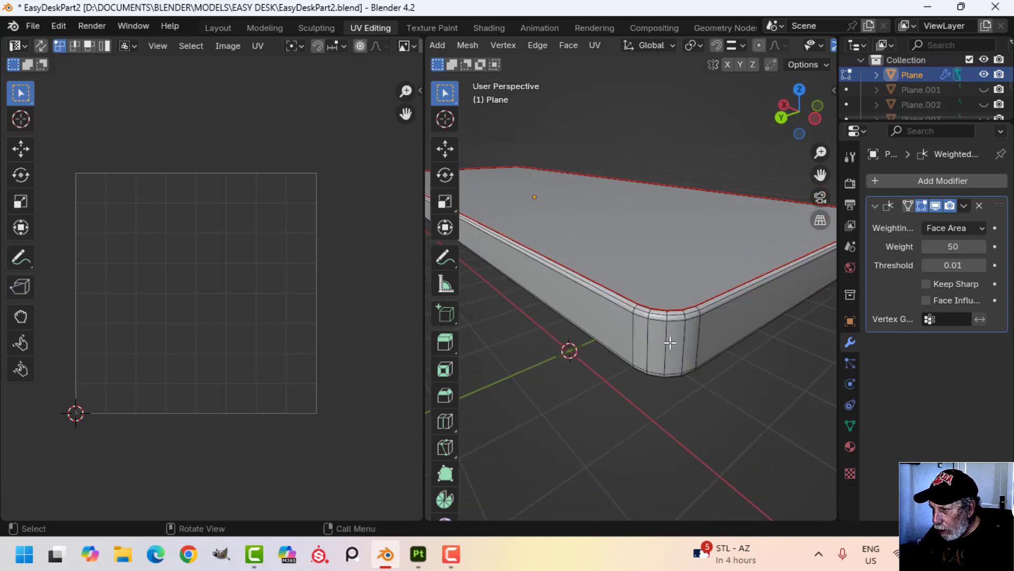
pyautogui.click(667, 335)
pyautogui.hotkey('ctrl', 'e')
pyautogui.click(705, 341)
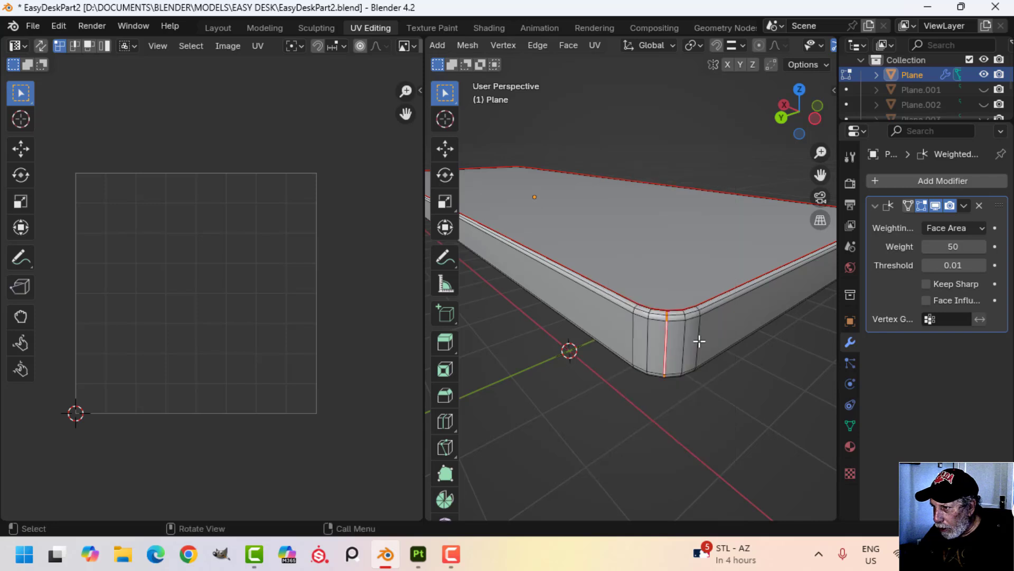
# - Check the desktop's other corners for seams, and unwrap the entire desktop mesh
pyautogui.moveTo(695, 340); pyautogui.dragTo(788, 277, button='middle')
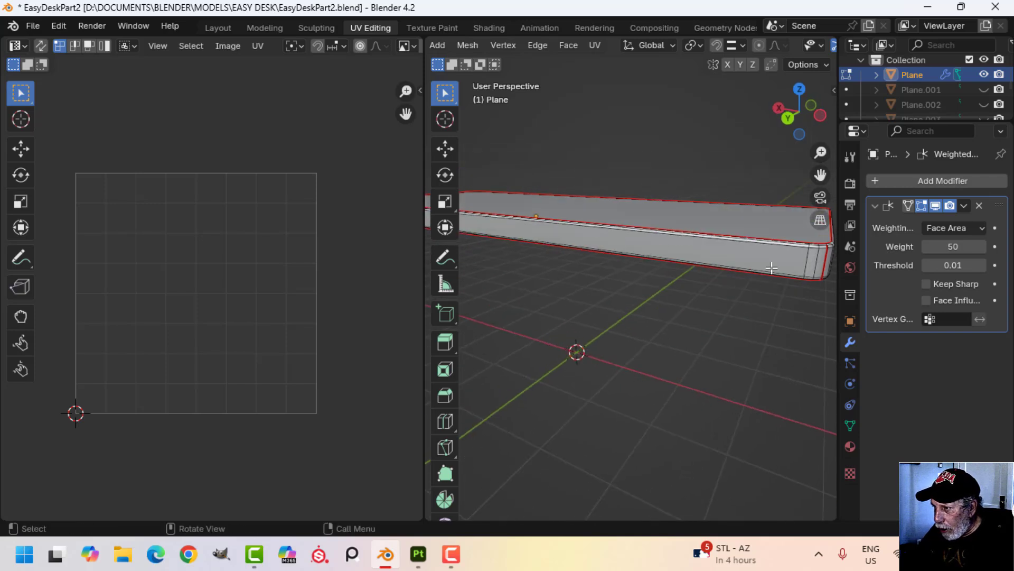
pyautogui.moveTo(568, 247); pyautogui.dragTo(543, 257, button='middle')
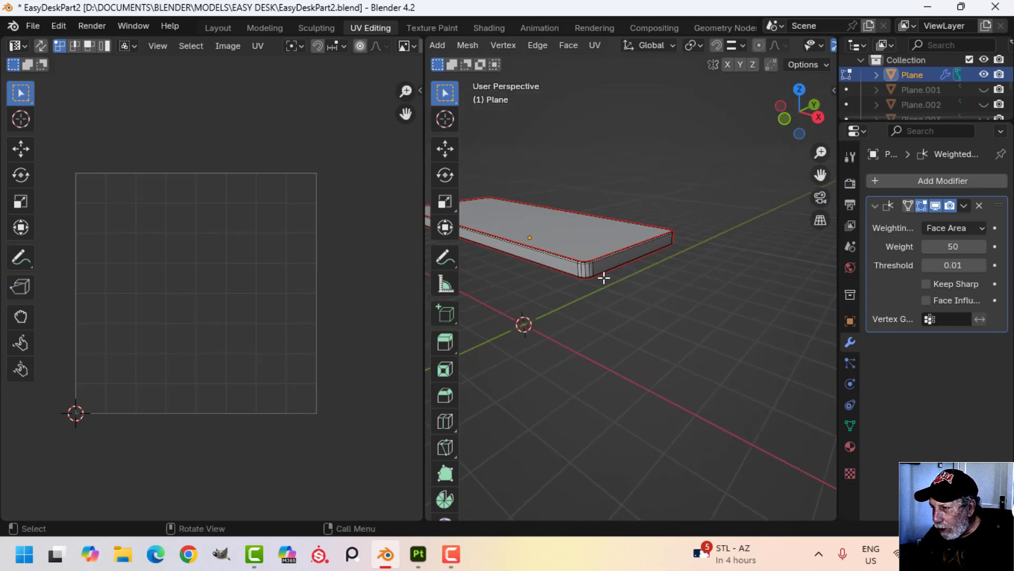
pyautogui.scroll(4, 602, 276)
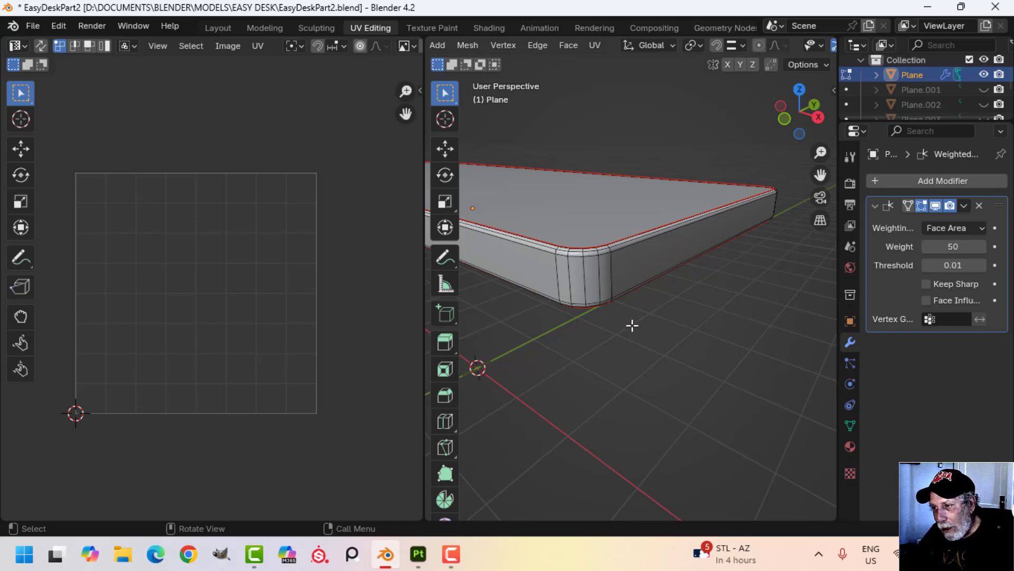
pyautogui.moveTo(622, 313); pyautogui.dragTo(661, 301, button='middle')
pyautogui.press('a')
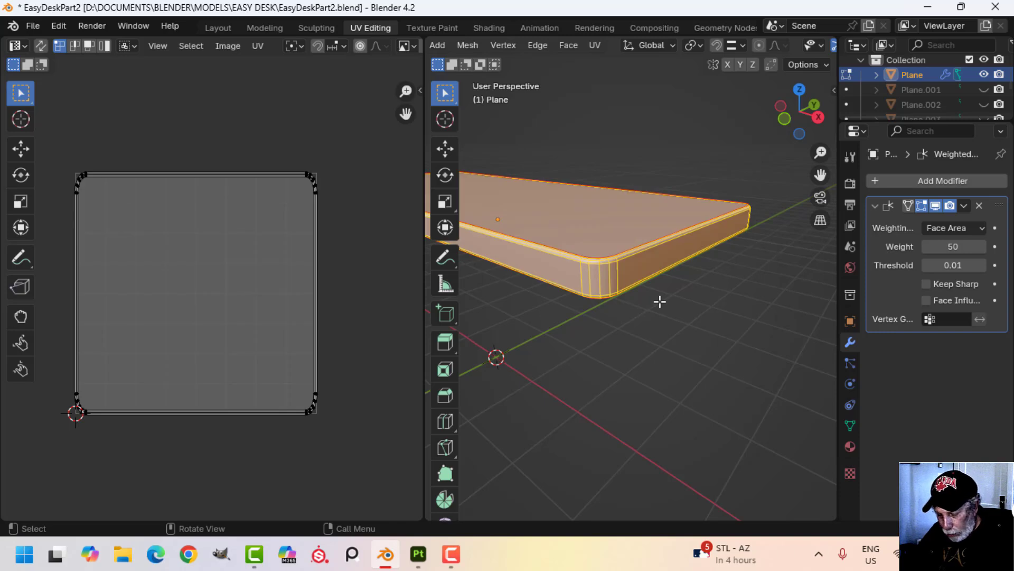
pyautogui.press('u')
pyautogui.click(658, 301)
# - Examine the desktop's UV islands and compare them with the 3D slab
pyautogui.scroll(2, 211, 292)
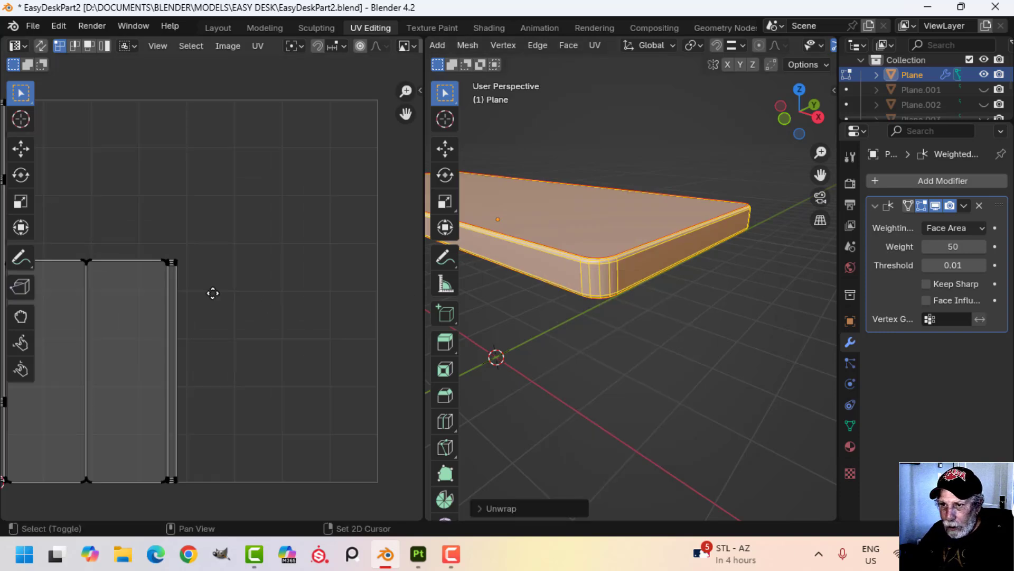
pyautogui.scroll(2, 354, 281)
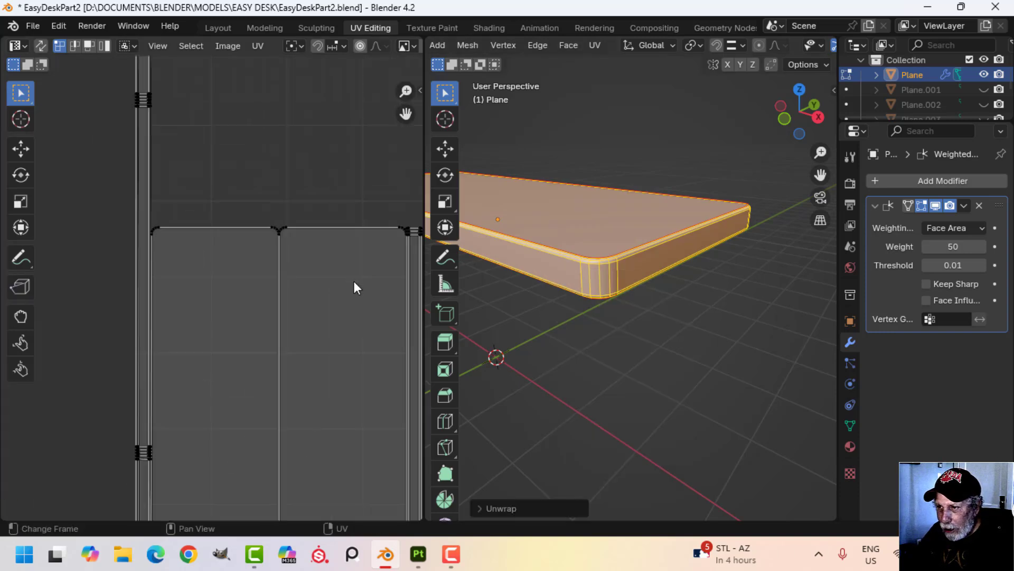
pyautogui.keyDown('shift'); pyautogui.moveTo(340, 290); pyautogui.dragTo(228, 264, button='middle'); pyautogui.keyUp('shift')
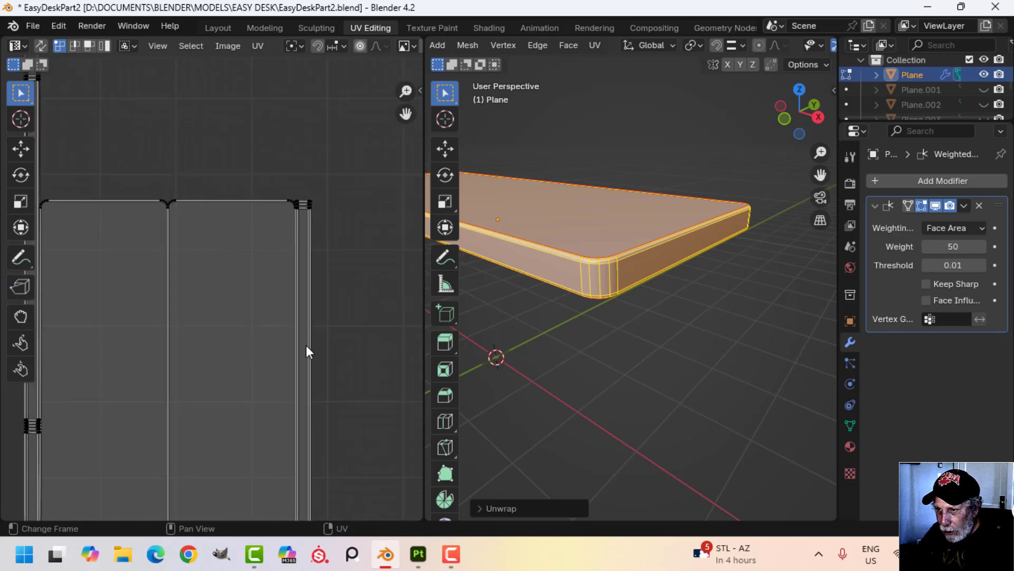
pyautogui.scroll(-2, 257, 214)
pyautogui.moveTo(249, 206); pyautogui.dragTo(353, 258, button='middle')
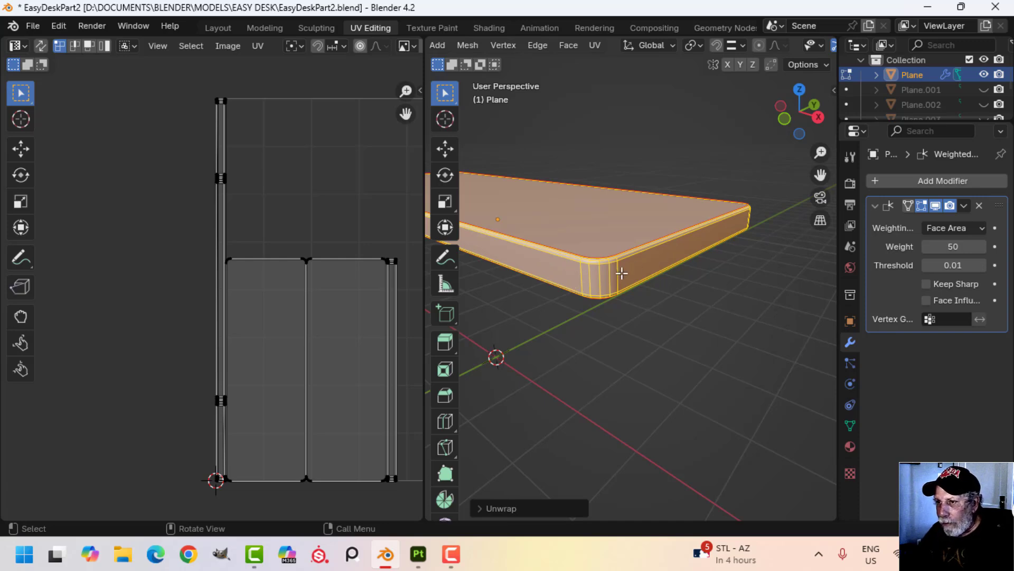
pyautogui.scroll(-3, 616, 275)
pyautogui.moveTo(561, 279); pyautogui.dragTo(650, 285, button='middle')
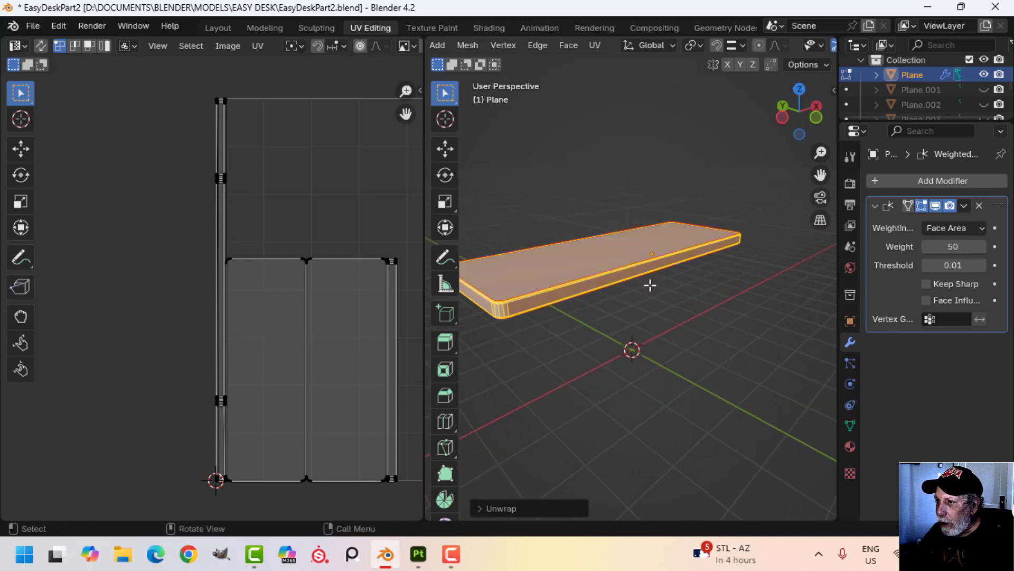
pyautogui.scroll(-2, 655, 282)
# - Return the desktop to Object Mode and reveal all the hidden desk parts outside local view
pyautogui.press('Tab')
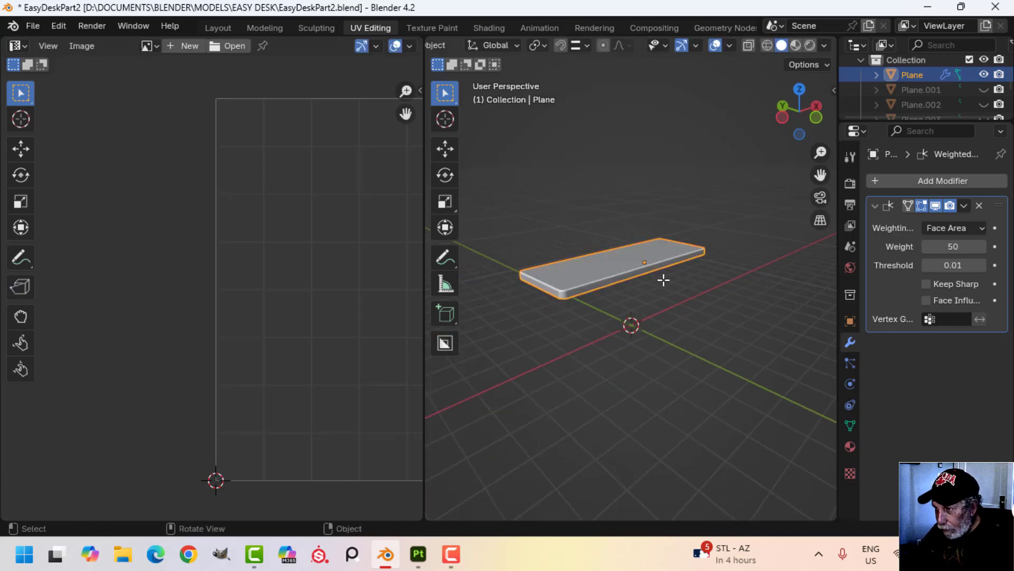
pyautogui.press('KP_Divide')
pyautogui.hotkey('alt', 'h')
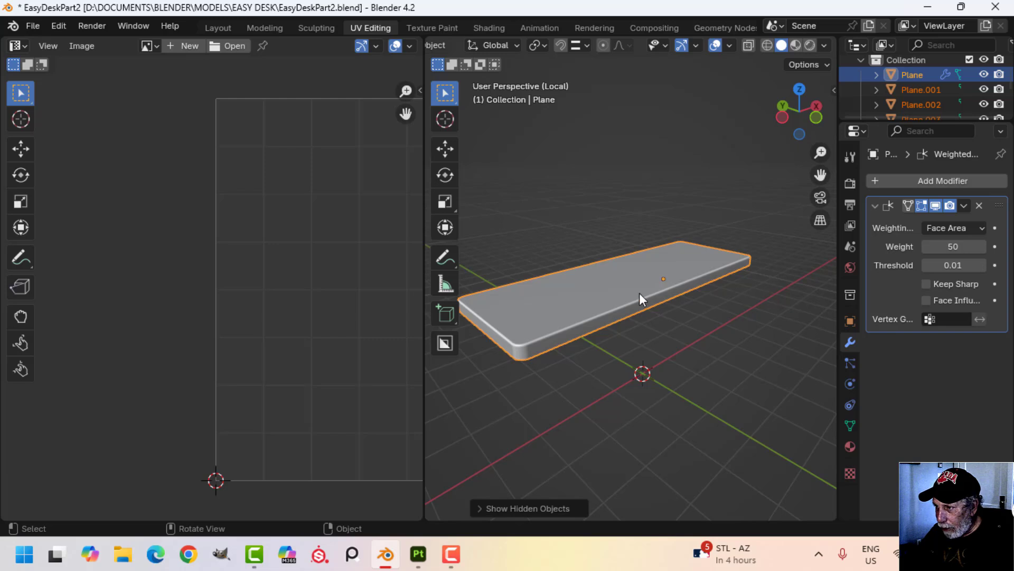
pyautogui.press('KP_Divide')
pyautogui.moveTo(651, 339); pyautogui.dragTo(646, 295, button='middle')
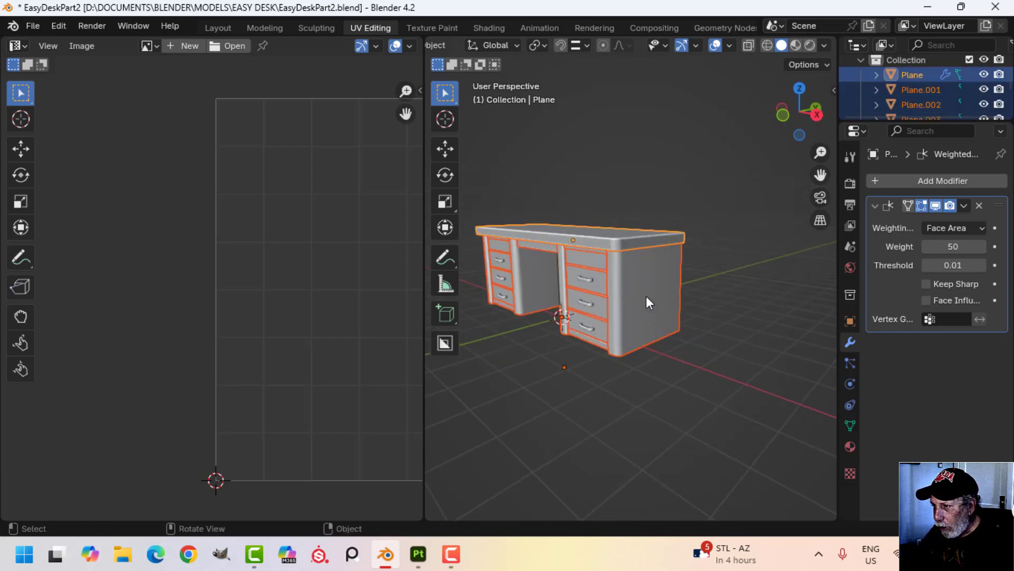
# - Select all the desk parts, open them together in Edit Mode and select all their UVs
pyautogui.click(681, 303)
pyautogui.press('a')
pyautogui.press('Tab')
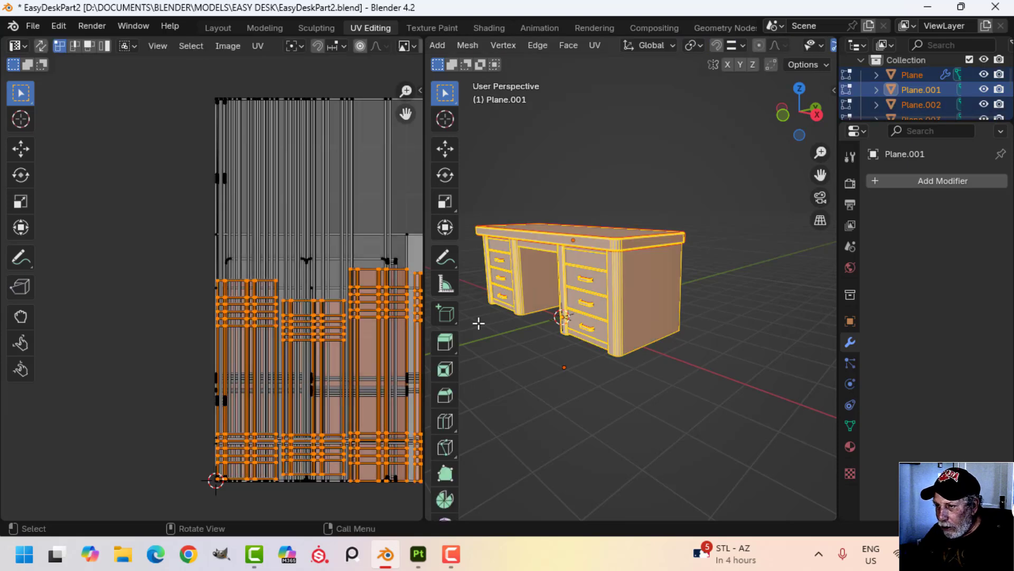
pyautogui.scroll(-4, 284, 302)
pyautogui.press('a')
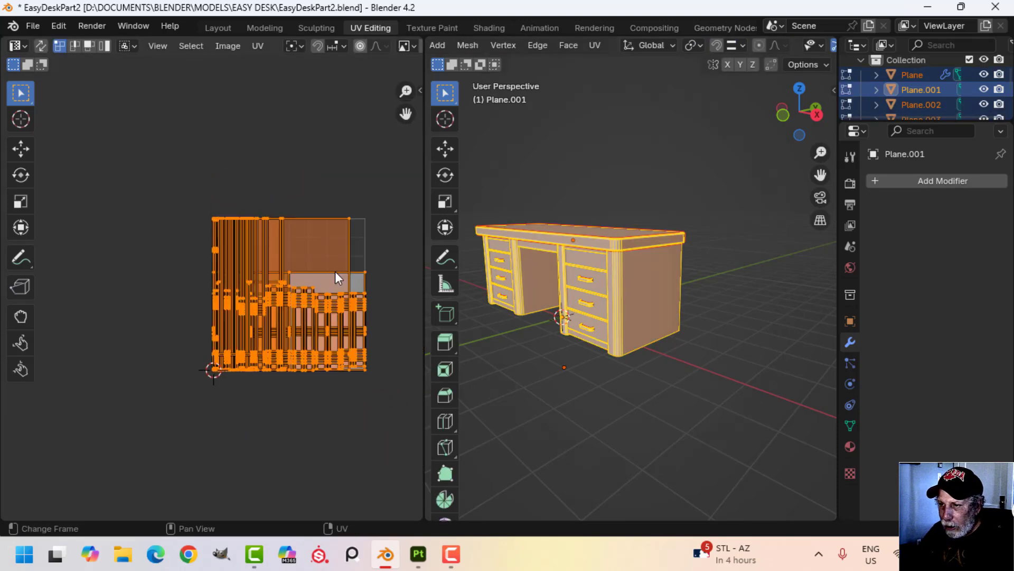
# - Average the scale of all the desk's UV islands
pyautogui.moveTo(335, 271); pyautogui.dragTo(193, 274, button='middle')
pyautogui.scroll(2, 286, 273)
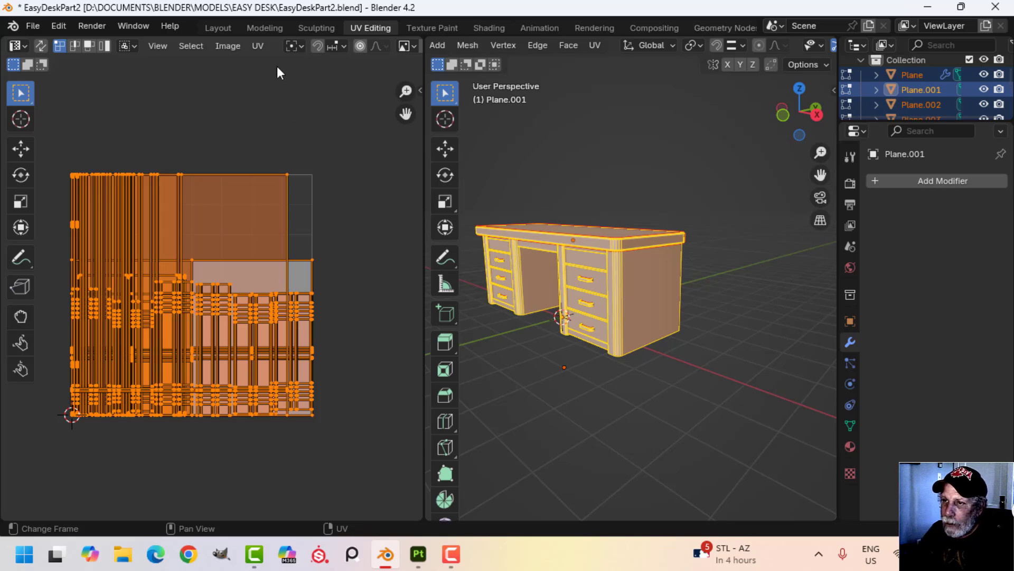
pyautogui.click(259, 45)
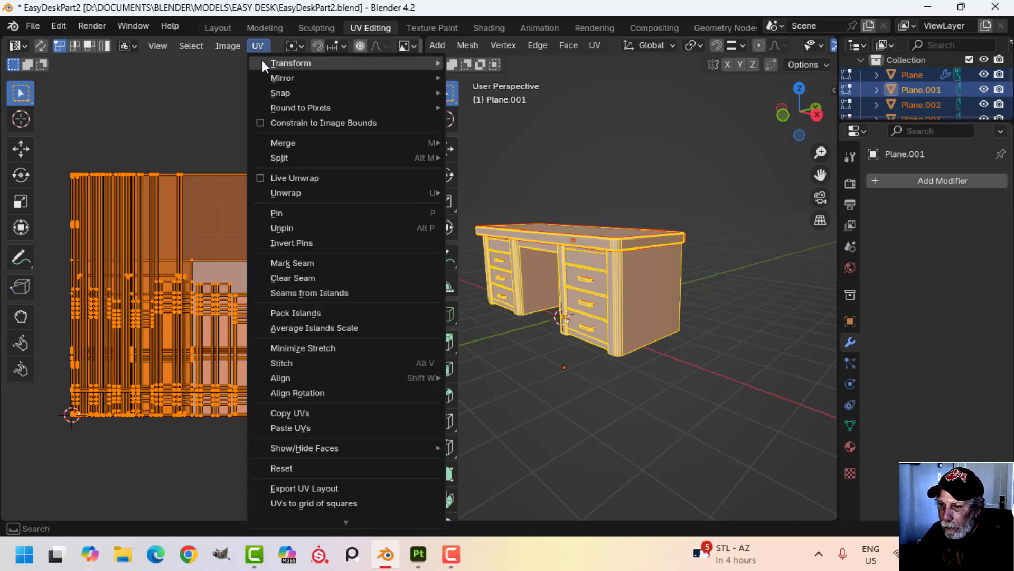
pyautogui.click(304, 326)
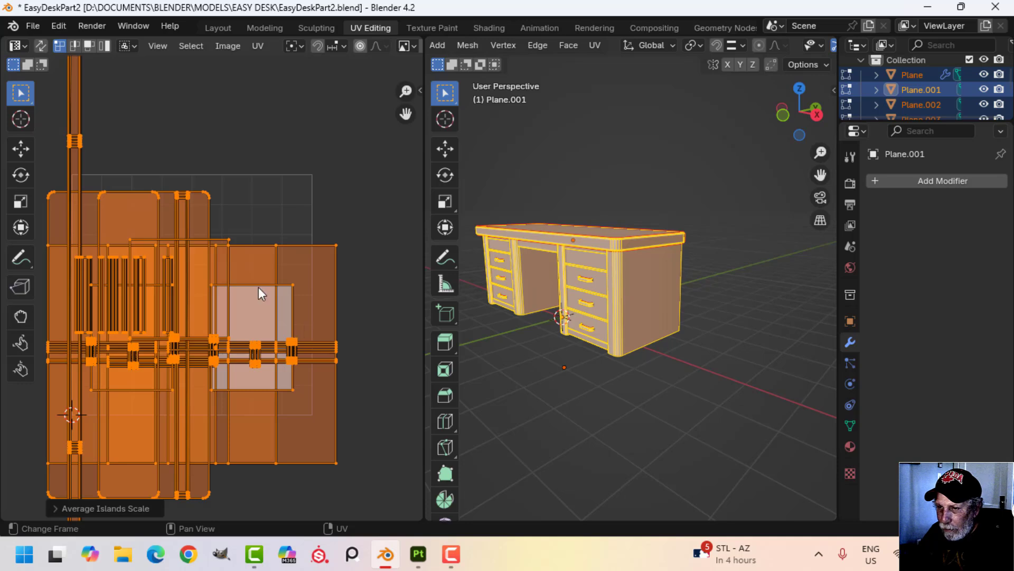
# - Pack all the desk's UV islands into a single tile with UVPackmaster3
pyautogui.scroll(-3, 180, 284)
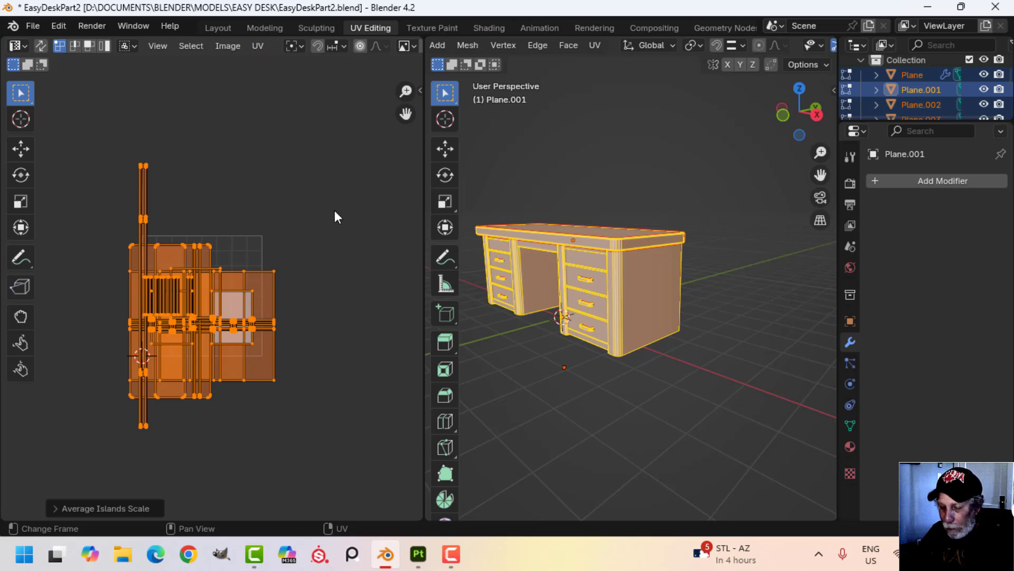
pyautogui.press('n')
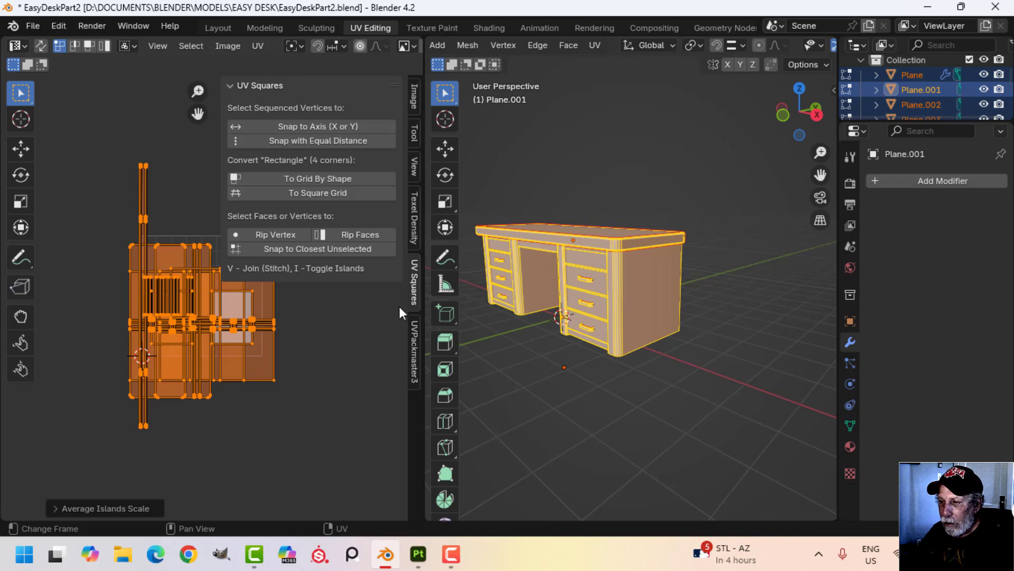
pyautogui.click(414, 337)
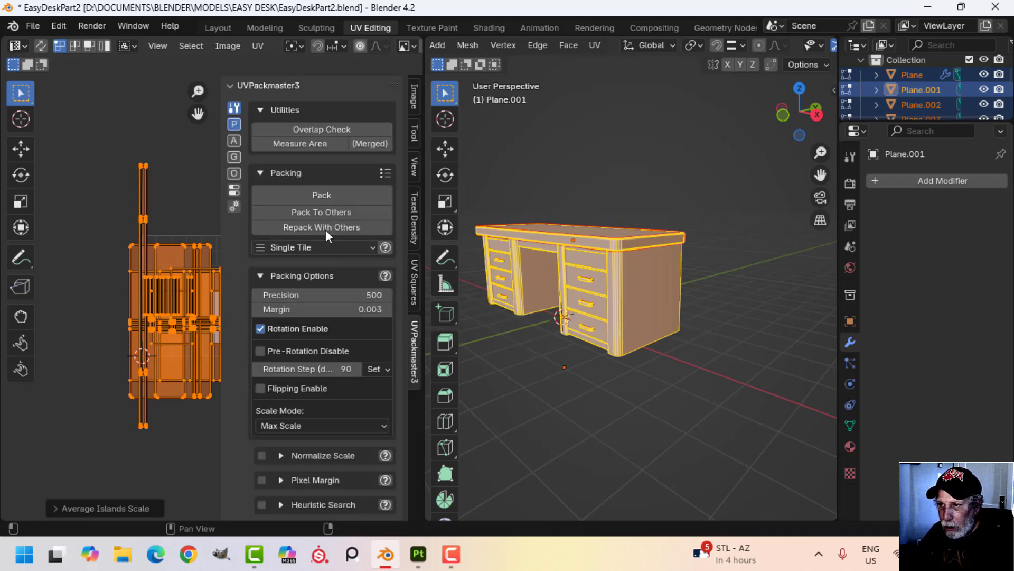
pyautogui.click(305, 193)
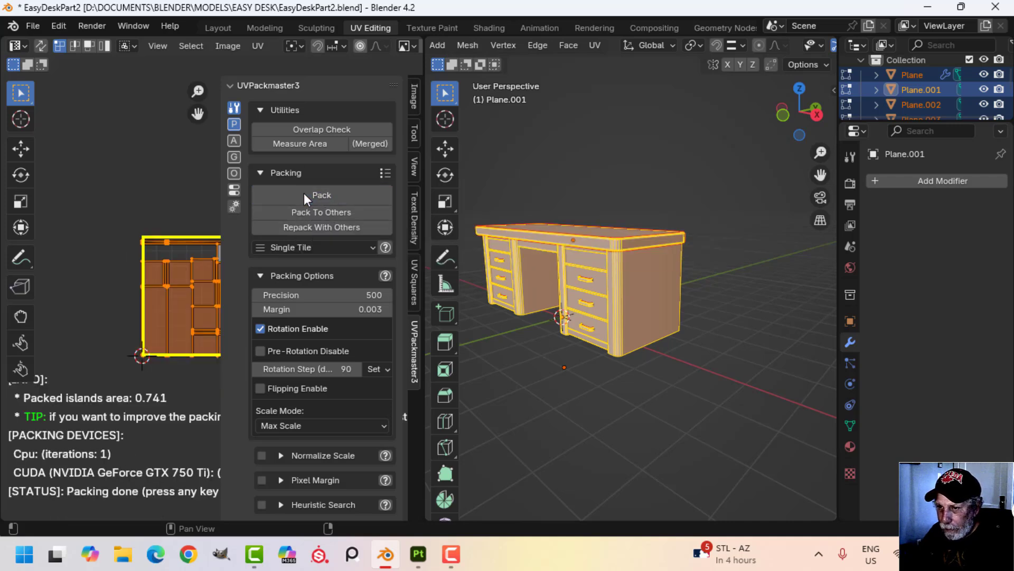
pyautogui.press('n')
# - Examine the packed UV layout, including the spacing between neighbouring islands
pyautogui.scroll(3, 275, 256)
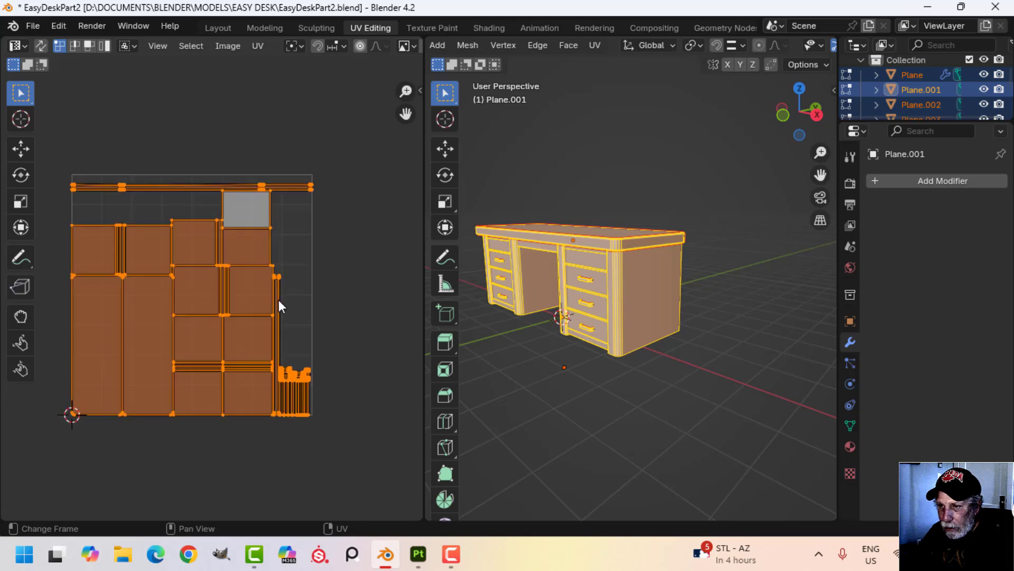
pyautogui.scroll(1, 211, 287)
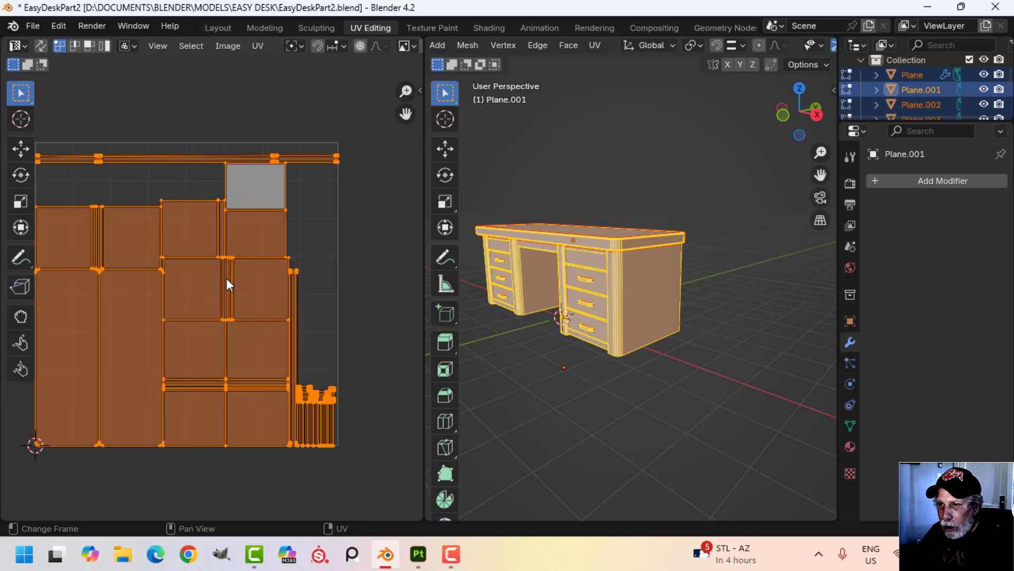
pyautogui.scroll(8, 317, 349)
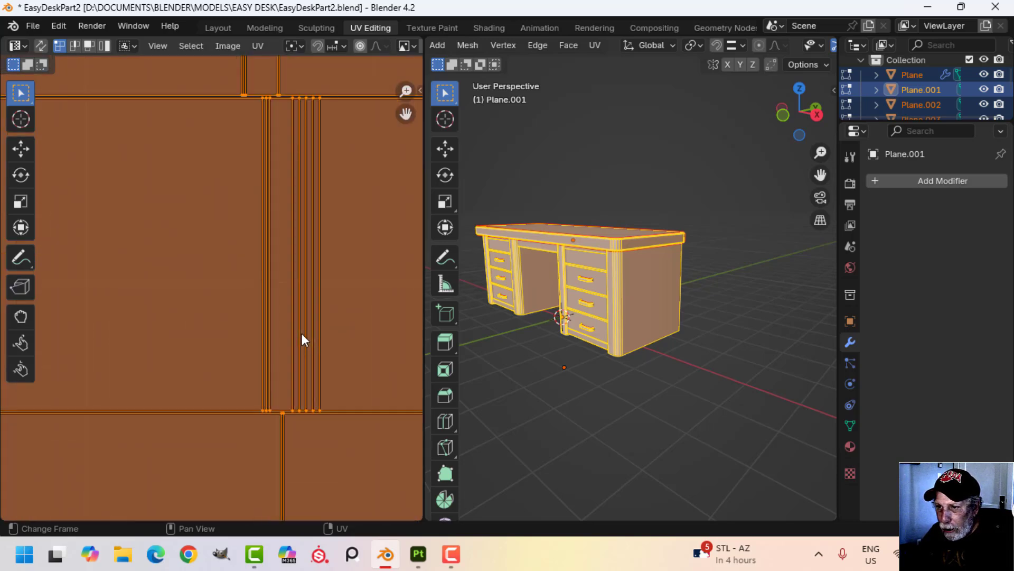
pyautogui.scroll(-1, 300, 334)
pyautogui.keyDown('shift'); pyautogui.moveTo(298, 233); pyautogui.dragTo(266, 336, button='middle'); pyautogui.keyUp('shift')
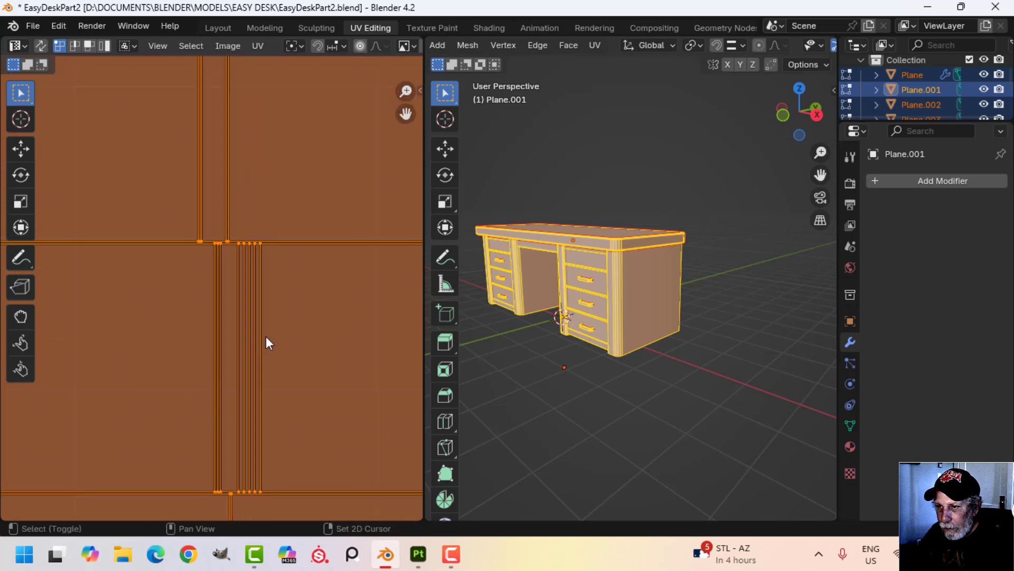
pyautogui.scroll(4, 270, 330)
pyautogui.scroll(-6, 264, 214)
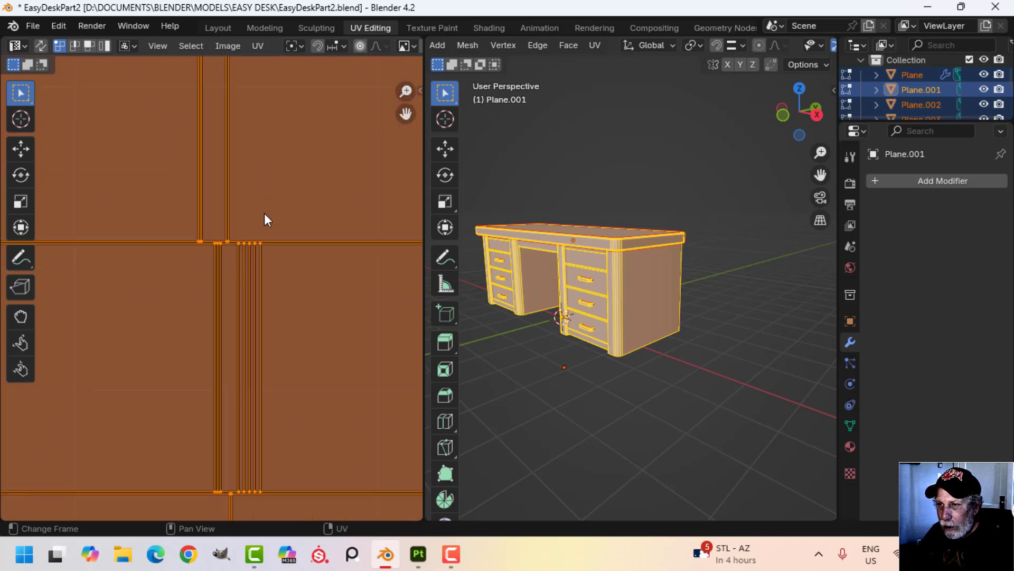
pyautogui.moveTo(274, 272); pyautogui.dragTo(315, 244, button='middle')
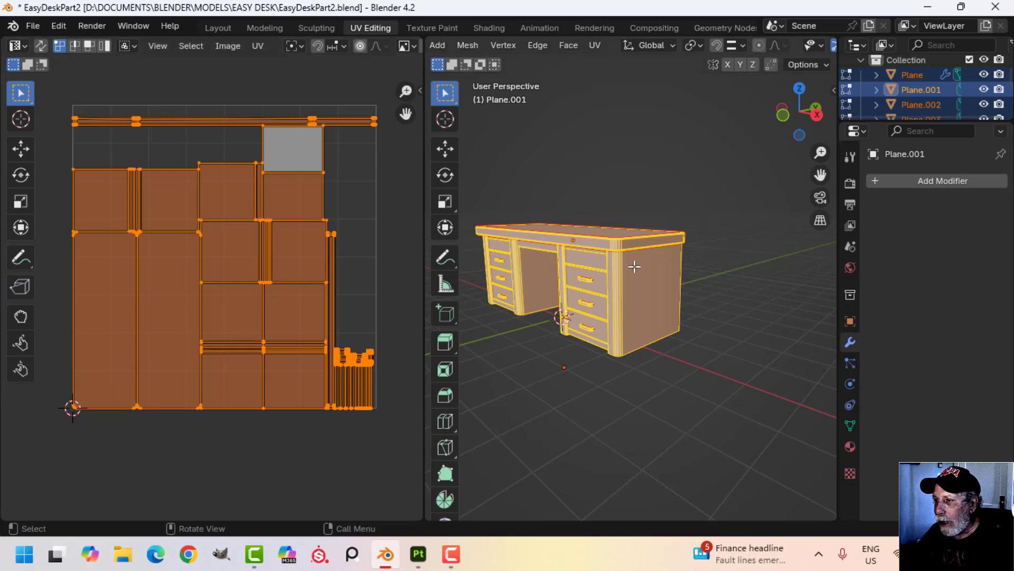
# - Return all the desk parts to Object Mode and view the desk from the front
pyautogui.press('Tab')
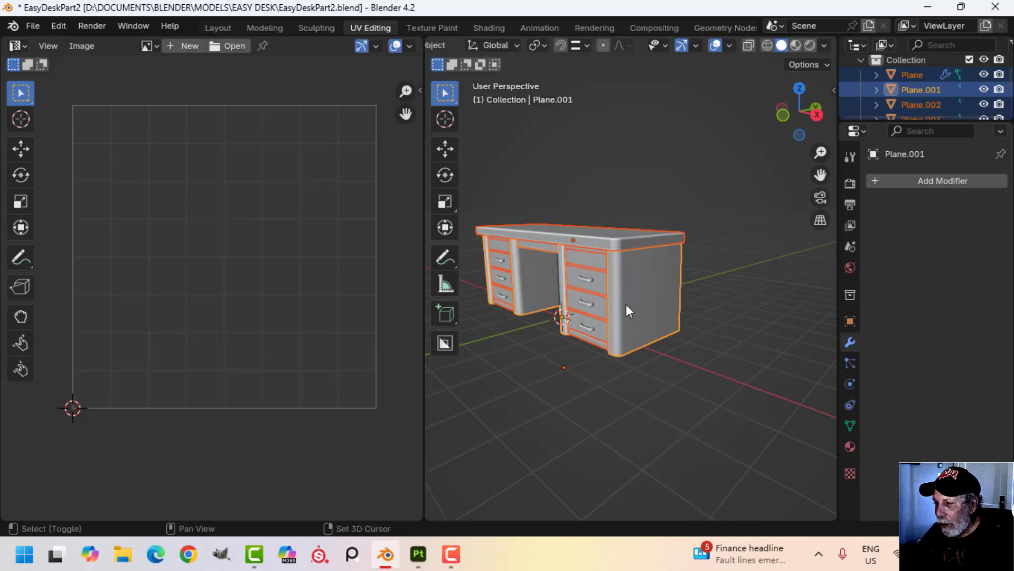
pyautogui.moveTo(626, 304); pyautogui.dragTo(790, 297, button='middle')
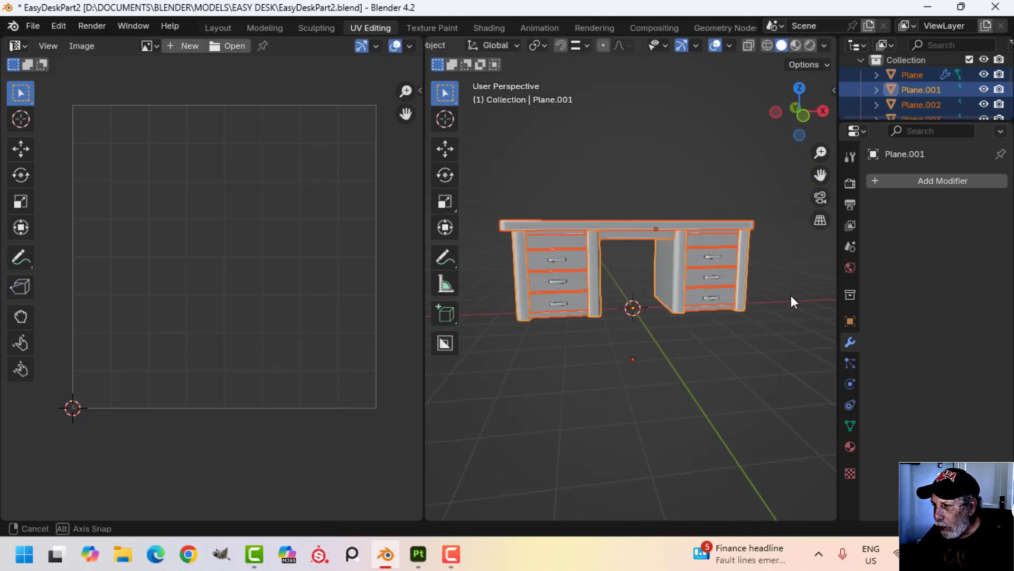
# - Export the selected desk meshes to the EXPORT folder as EasyDeskPart2.fbx, limited to selected objects and the Mesh type, and save the Blender file
pyautogui.moveTo(665, 297); pyautogui.dragTo(640, 306, button='middle')
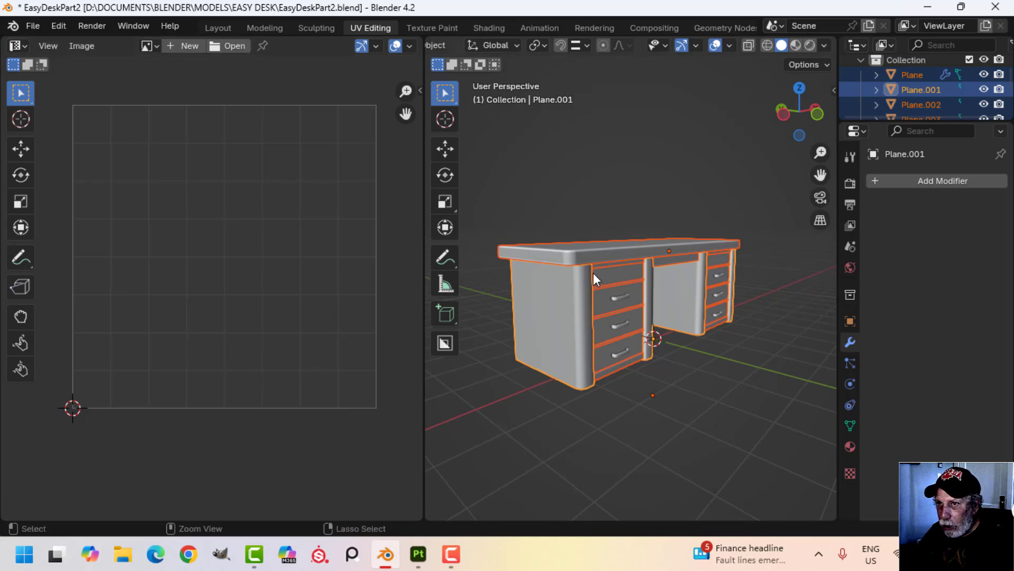
pyautogui.hotkey('ctrl', 's')
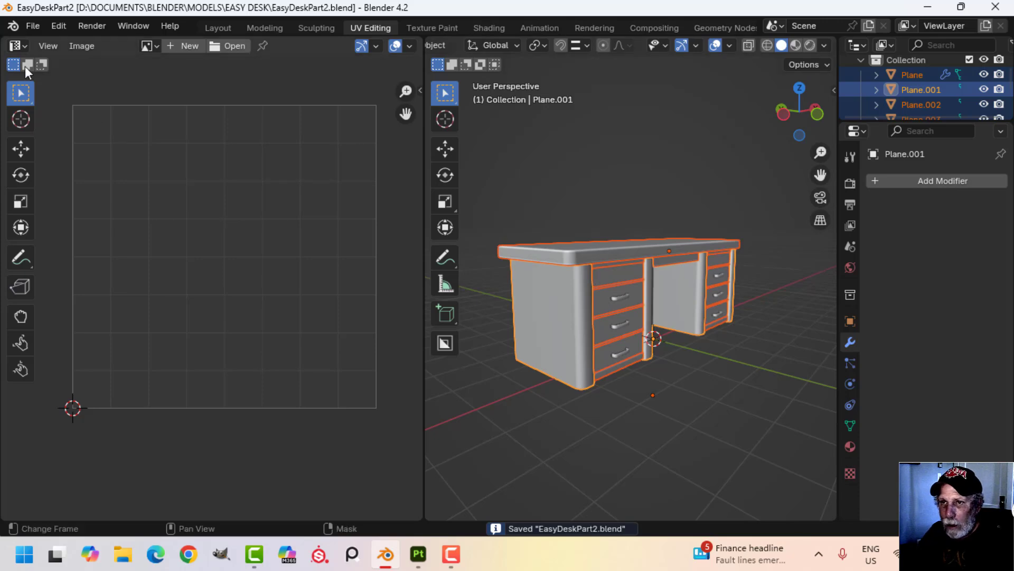
pyautogui.click(32, 27)
pyautogui.moveTo(74, 253)
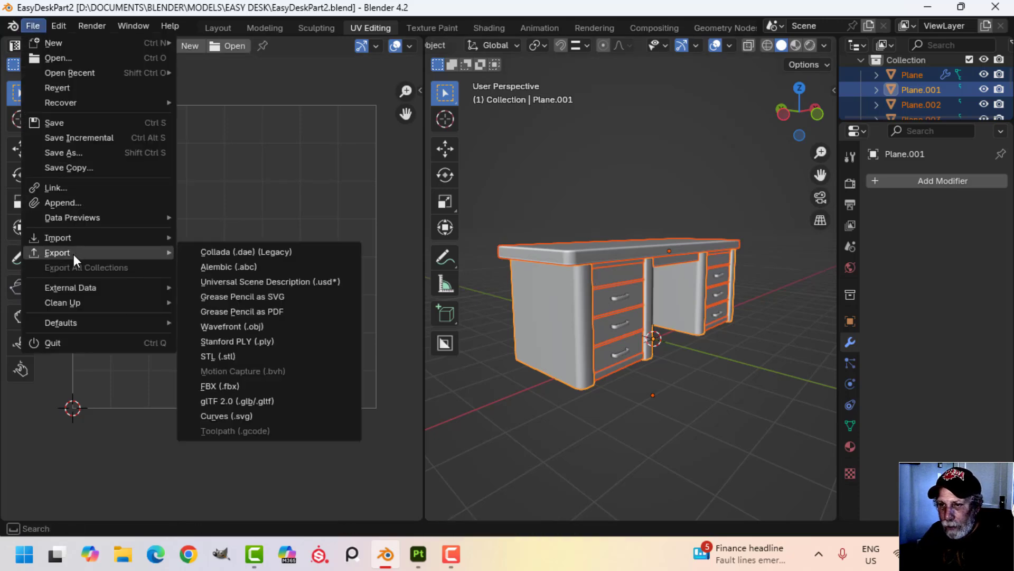
pyautogui.click(227, 386)
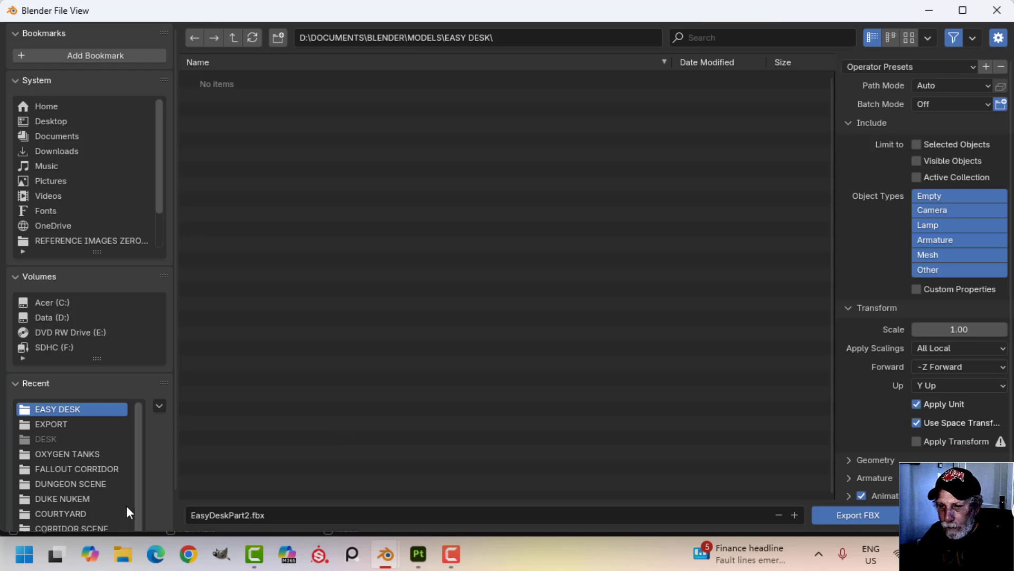
pyautogui.click(113, 422)
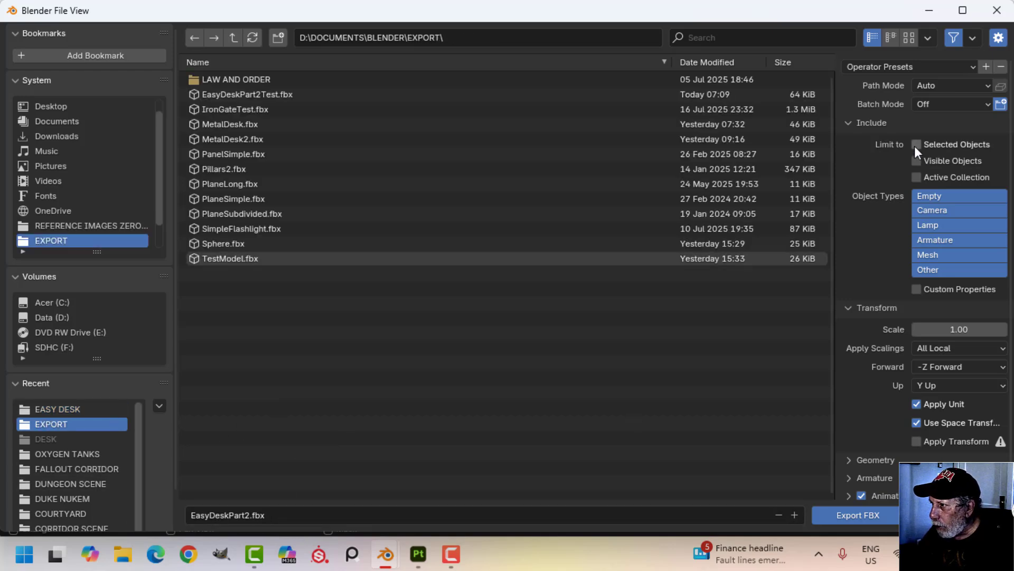
pyautogui.click(928, 254)
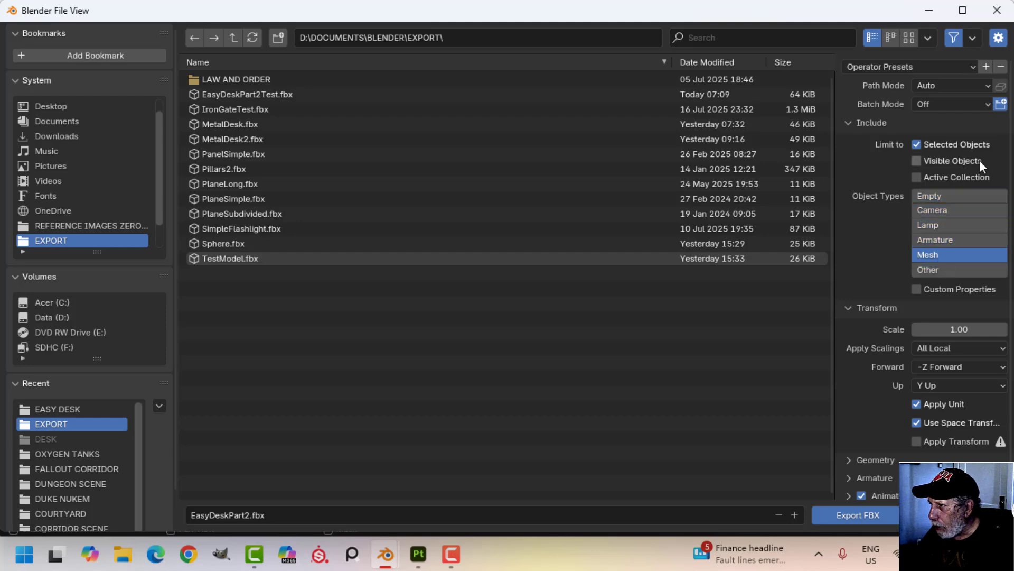
pyautogui.click(844, 516)
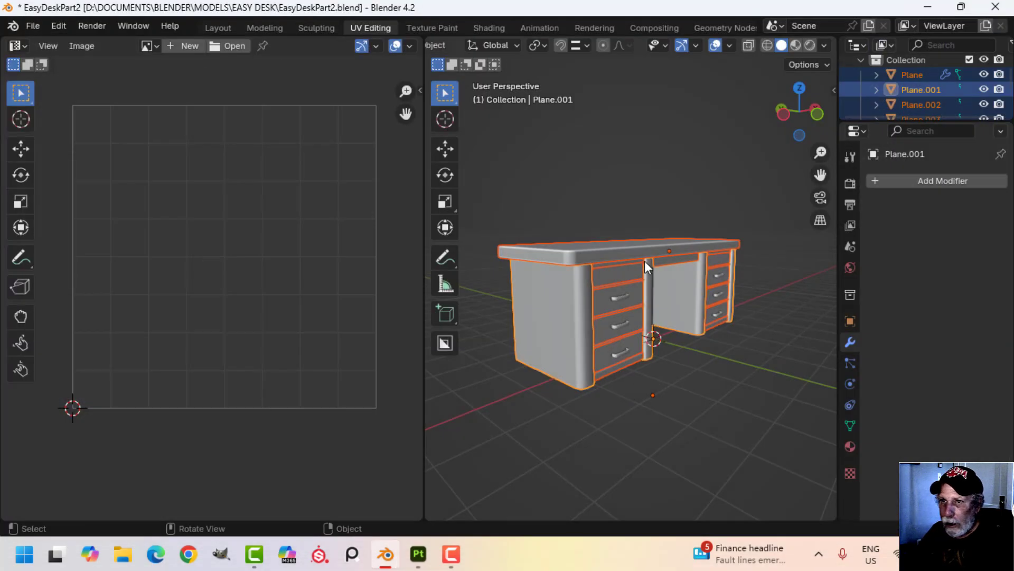
pyautogui.hotkey('ctrl', 's')
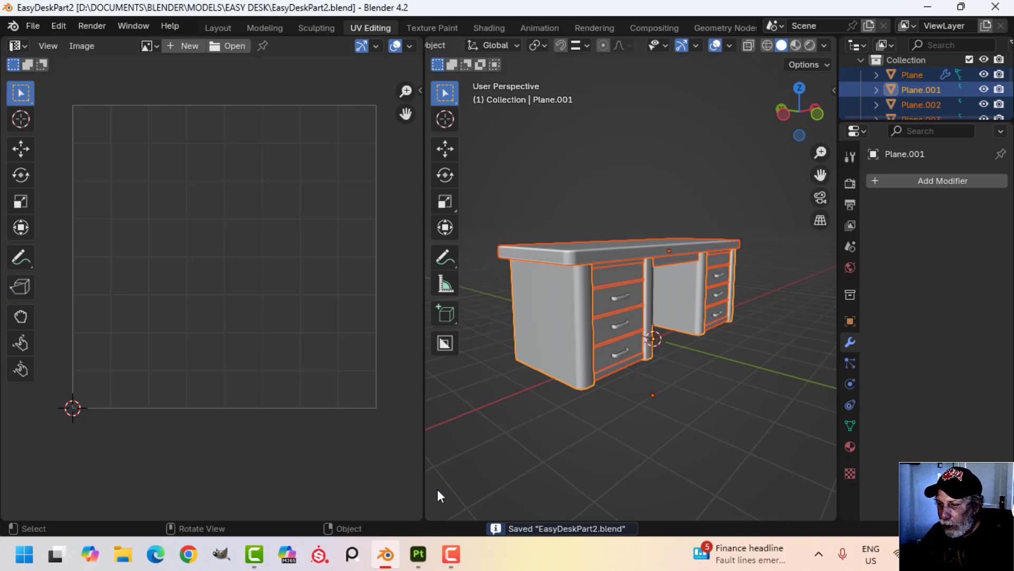
# - Switch to Substance 3D Painter and create a new project from the EasyDeskPart2.fbx mesh
pyautogui.click(421, 554)
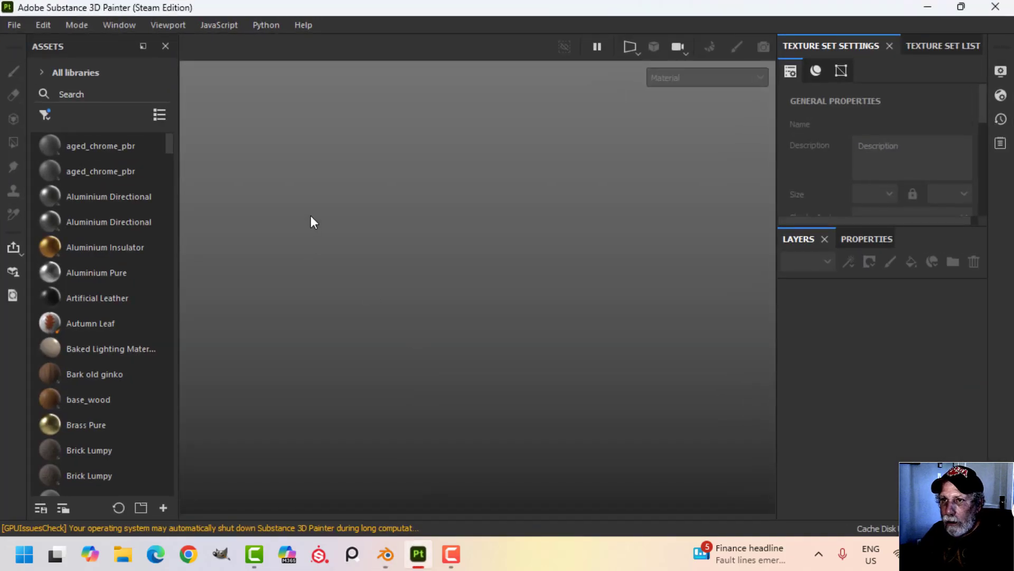
pyautogui.click(16, 21)
pyautogui.click(24, 41)
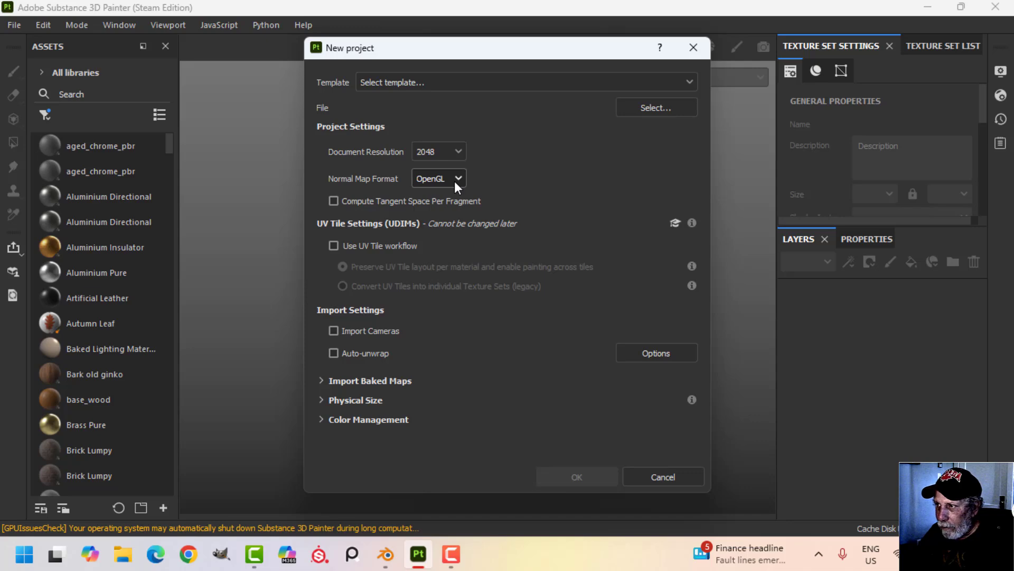
pyautogui.click(651, 108)
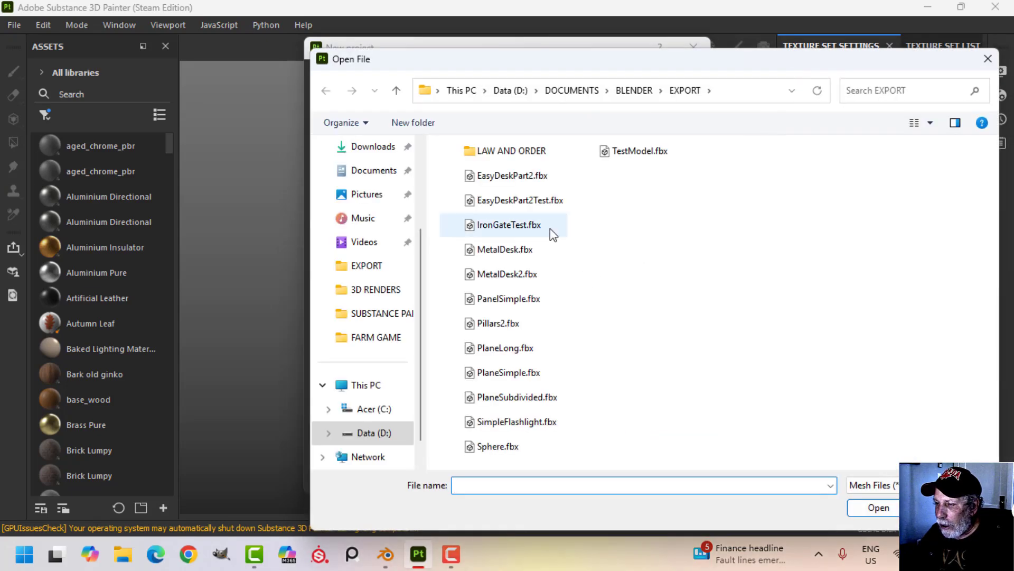
pyautogui.click(523, 176)
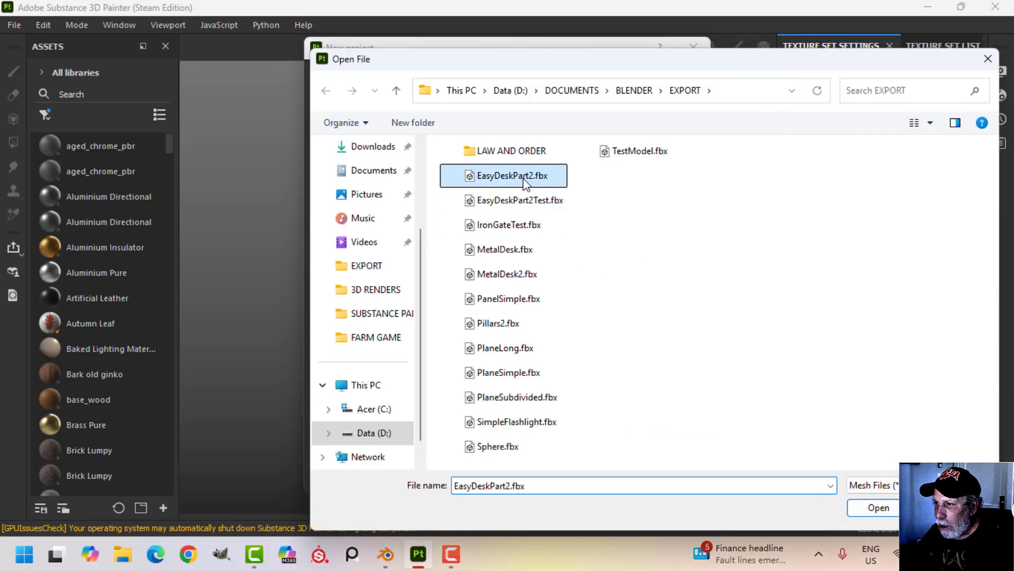
pyautogui.click(878, 506)
pyautogui.click(601, 472)
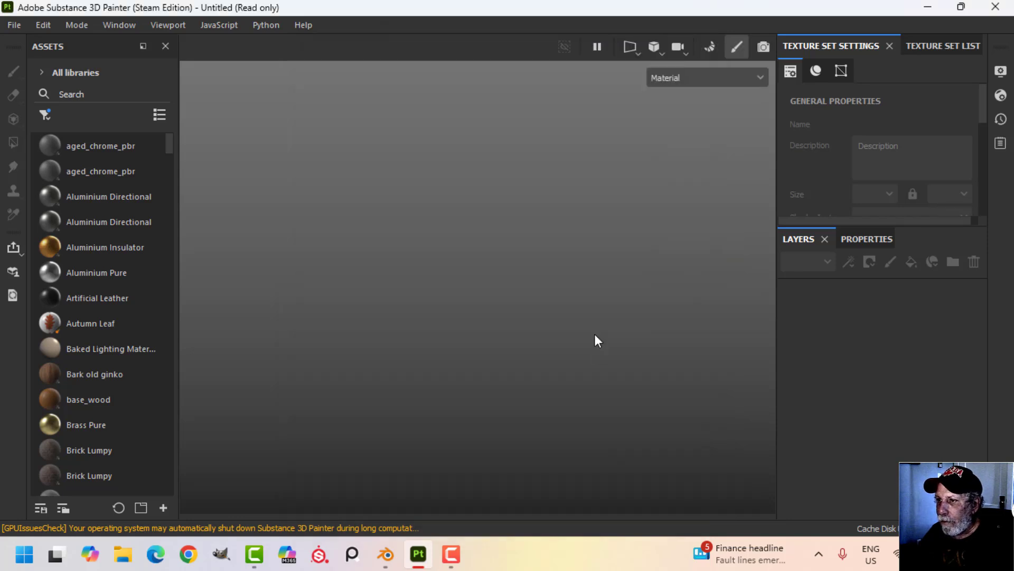
# - Examine the imported desk's front, side and drawer edges from several angles
pyautogui.keyDown('alt'); pyautogui.moveTo(483, 292); pyautogui.dragTo(455, 290); pyautogui.keyUp('alt')
pyautogui.scroll(3, 445, 291)
pyautogui.scroll(-3, 444, 291)
pyautogui.keyDown('alt'); pyautogui.moveTo(444, 291); pyautogui.dragTo(453, 294, button='middle'); pyautogui.keyUp('alt')
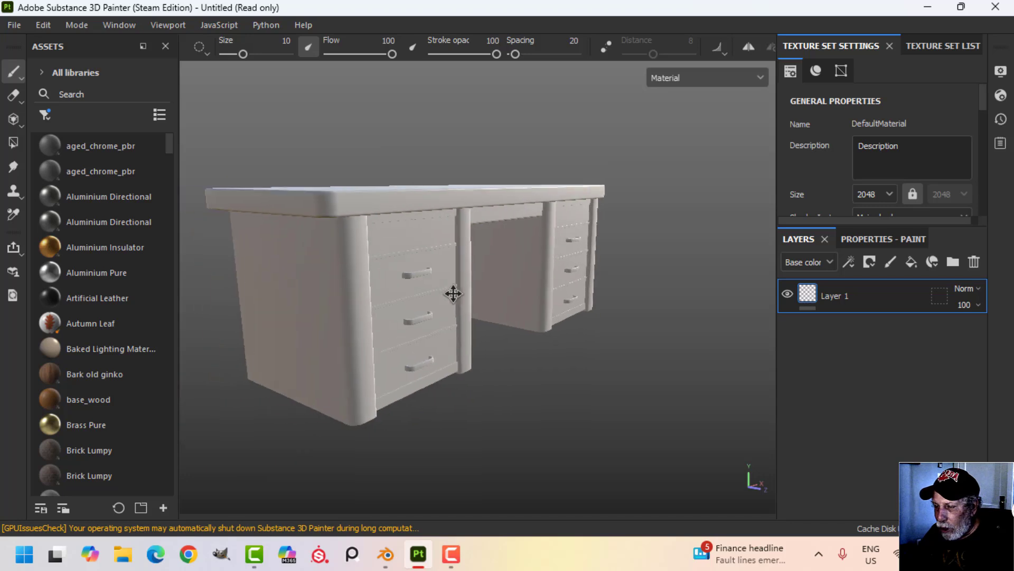
pyautogui.keyDown('alt'); pyautogui.moveTo(453, 294); pyautogui.dragTo(419, 285); pyautogui.keyUp('alt')
pyautogui.keyDown('alt'); pyautogui.moveTo(419, 285); pyautogui.dragTo(386, 317, button='middle'); pyautogui.keyUp('alt')
pyautogui.keyDown('alt'); pyautogui.moveTo(385, 317); pyautogui.dragTo(555, 280); pyautogui.keyUp('alt')
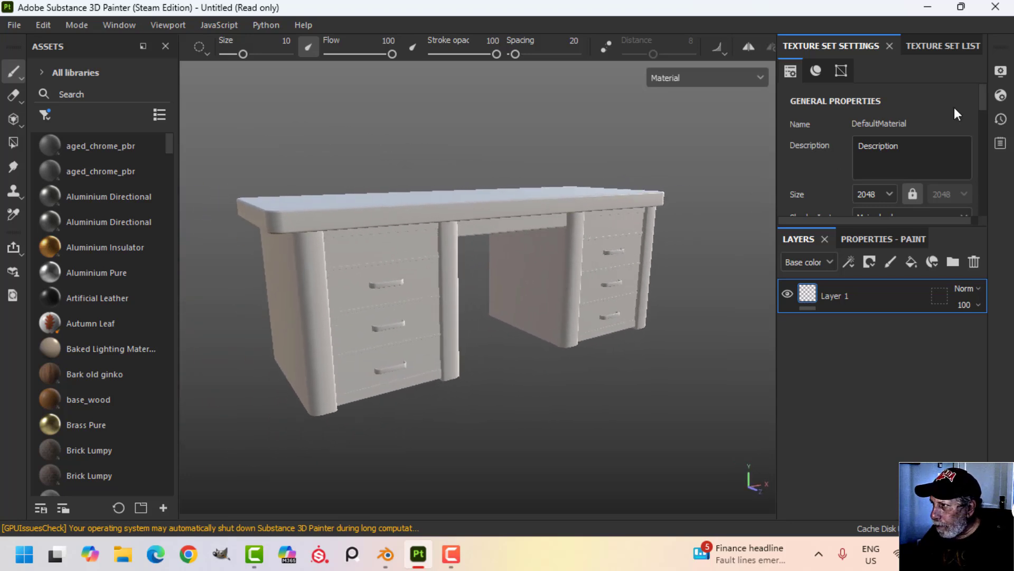
# - Activate Temporal Anti-Aliasing in the display settings and view the smoothed desk edges
pyautogui.click(1004, 74)
pyautogui.scroll(-6, 759, 343)
pyautogui.scroll(-3, 756, 343)
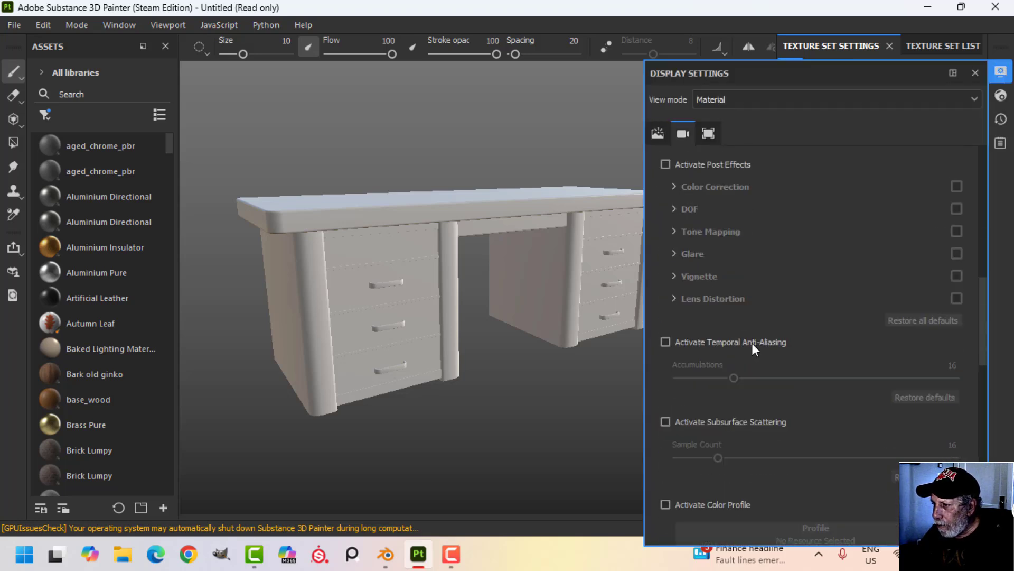
pyautogui.click(667, 342)
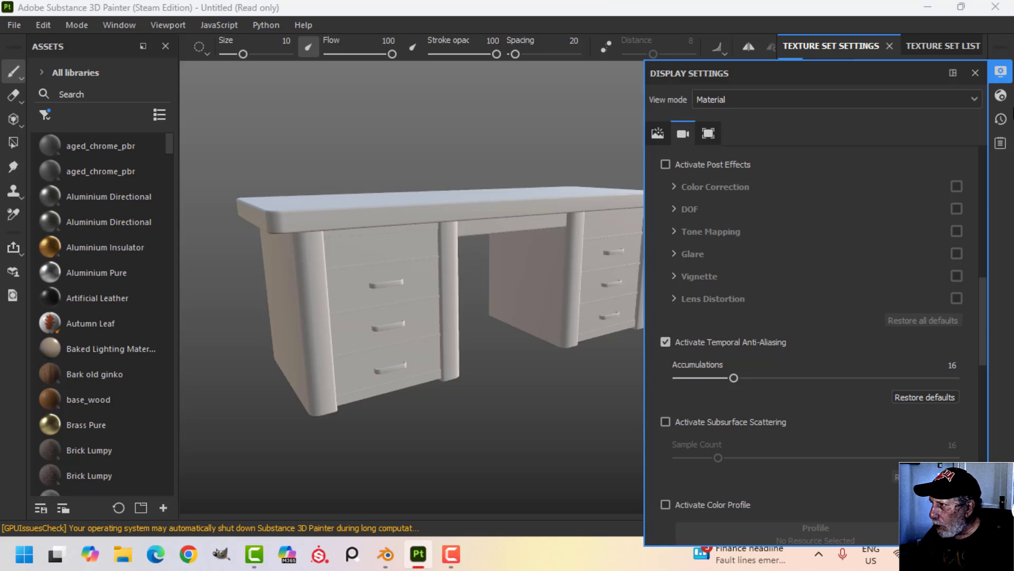
pyautogui.click(1000, 72)
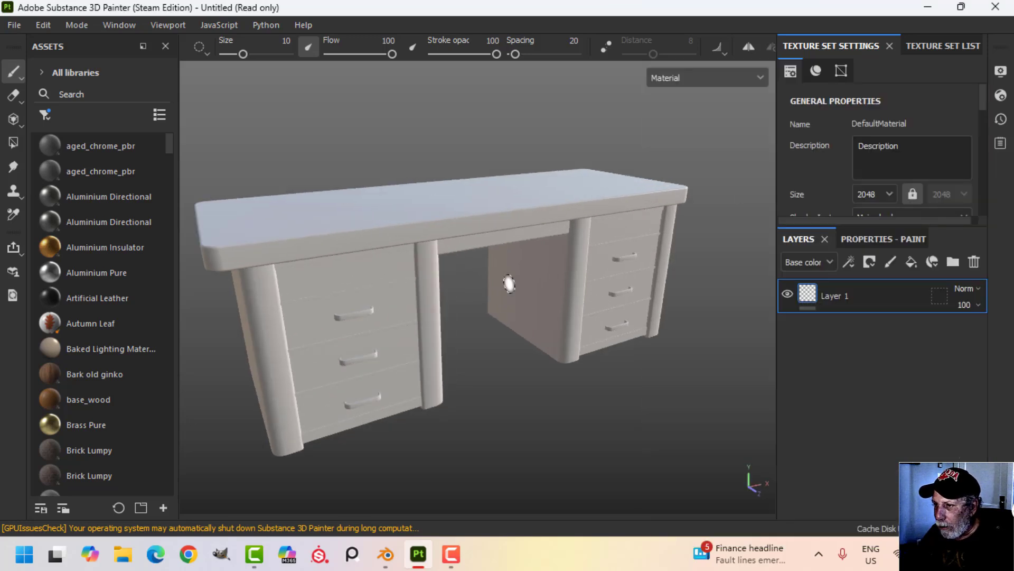
pyautogui.keyDown('alt'); pyautogui.moveTo(507, 283); pyautogui.dragTo(608, 258); pyautogui.keyUp('alt')
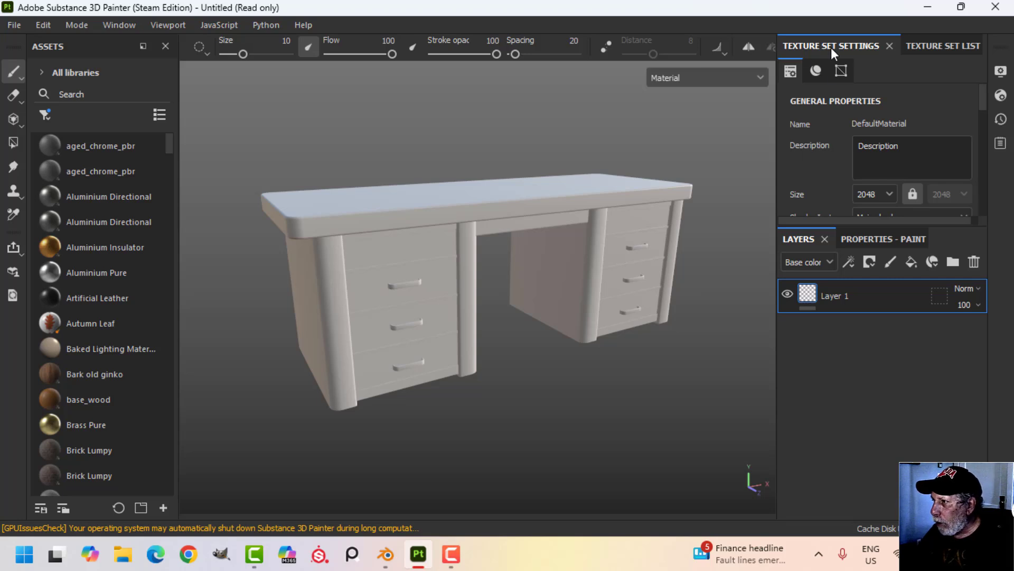
# - Bake the desk's mesh maps at an output size of 2048, leaving out the ID map
pyautogui.scroll(-10, 927, 104)
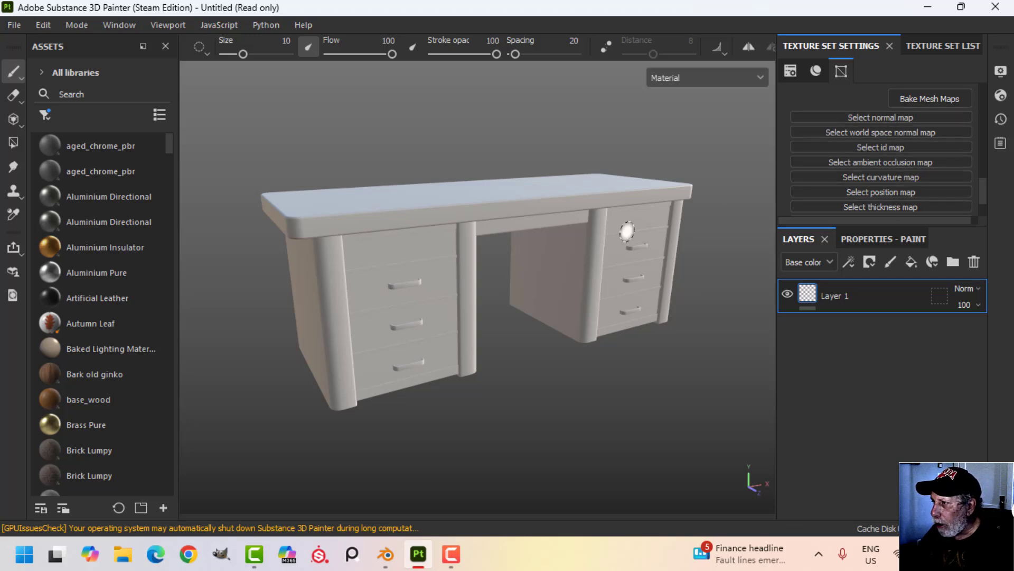
pyautogui.click(924, 101)
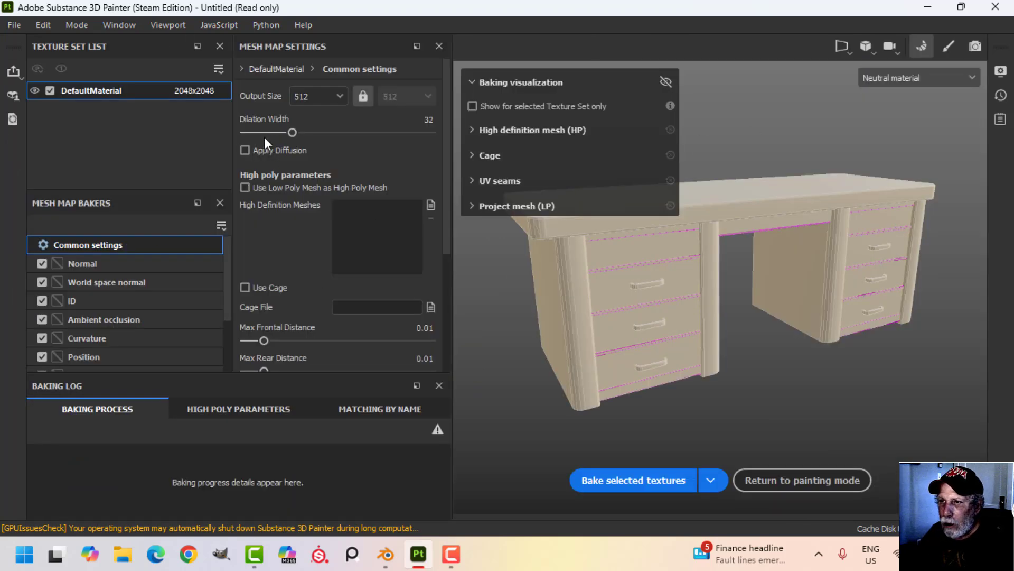
pyautogui.click(319, 95)
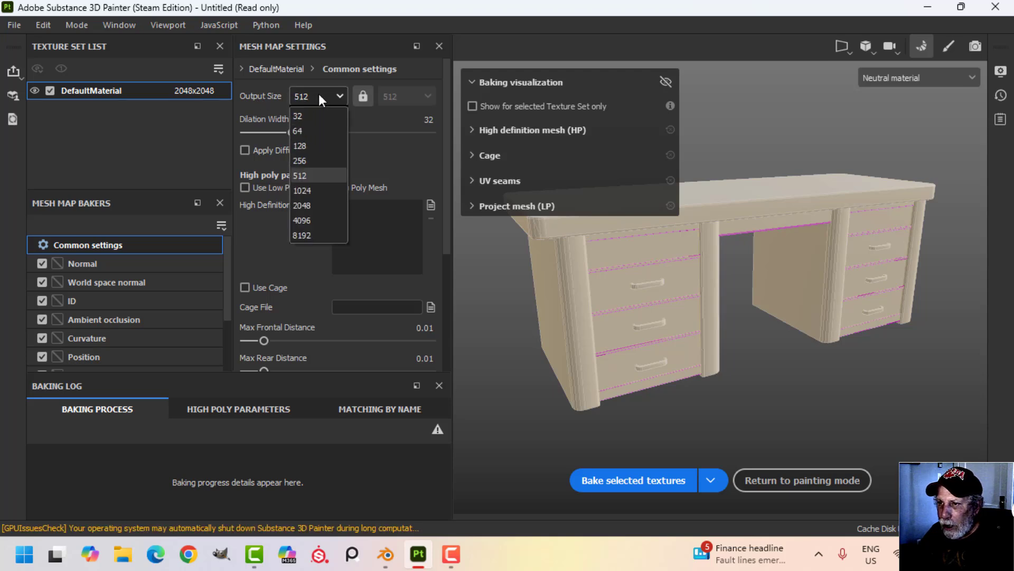
pyautogui.click(305, 205)
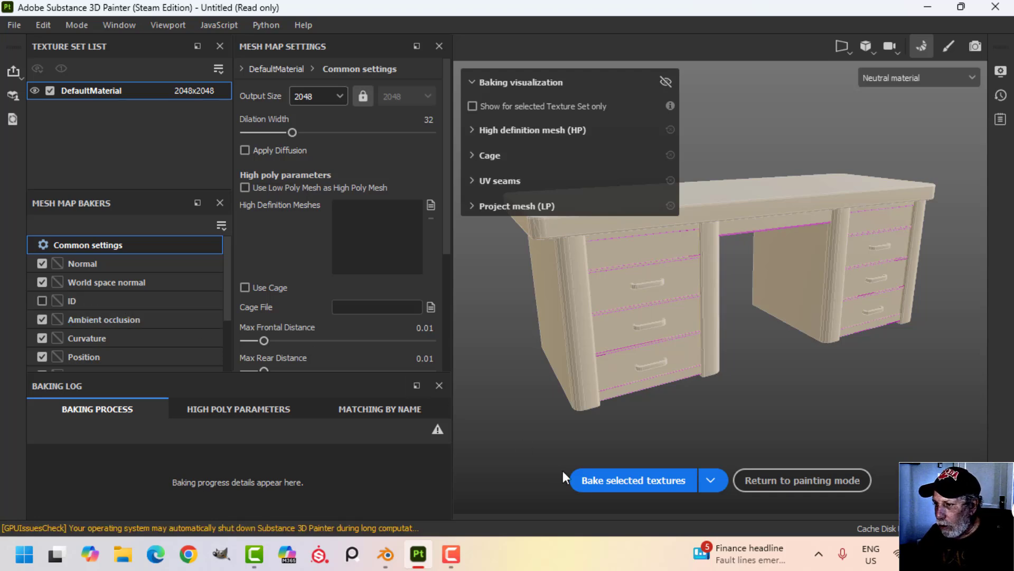
pyautogui.click(636, 480)
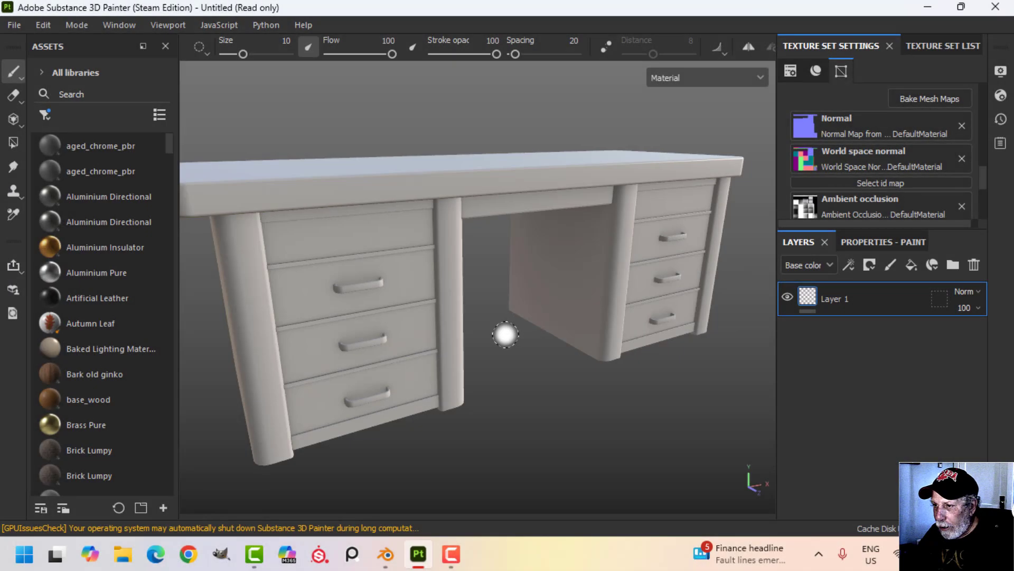
# - Inspect the baked mesh maps and their shading effect on the desk's drawers and edges
pyautogui.moveTo(505, 335)
pyautogui.keyDown('alt'); pyautogui.mouseDown()
pyautogui.moveTo(514, 267)
pyautogui.moveTo(540, 299)
pyautogui.moveTo(480, 240)
pyautogui.mouseUp(); pyautogui.keyUp('alt')
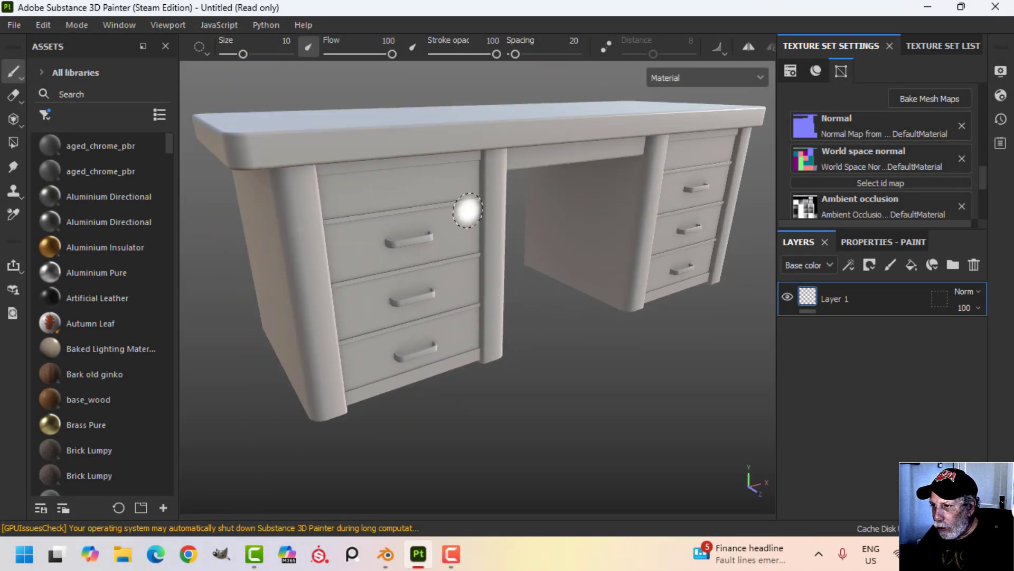
pyautogui.keyDown('alt'); pyautogui.moveTo(526, 294); pyautogui.dragTo(550, 299, button='middle'); pyautogui.keyUp('alt')
pyautogui.moveTo(585, 299)
pyautogui.keyDown('alt'); pyautogui.mouseDown()
pyautogui.moveTo(541, 290)
pyautogui.moveTo(589, 289)
pyautogui.mouseUp(); pyautogui.keyUp('alt')
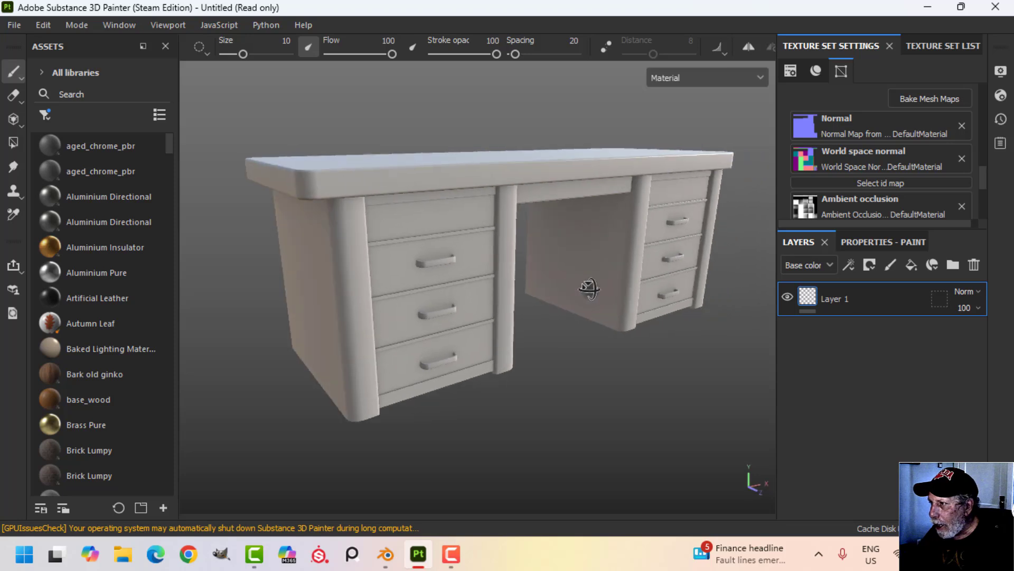
pyautogui.scroll(-1, 893, 150)
pyautogui.scroll(-1, 863, 152)
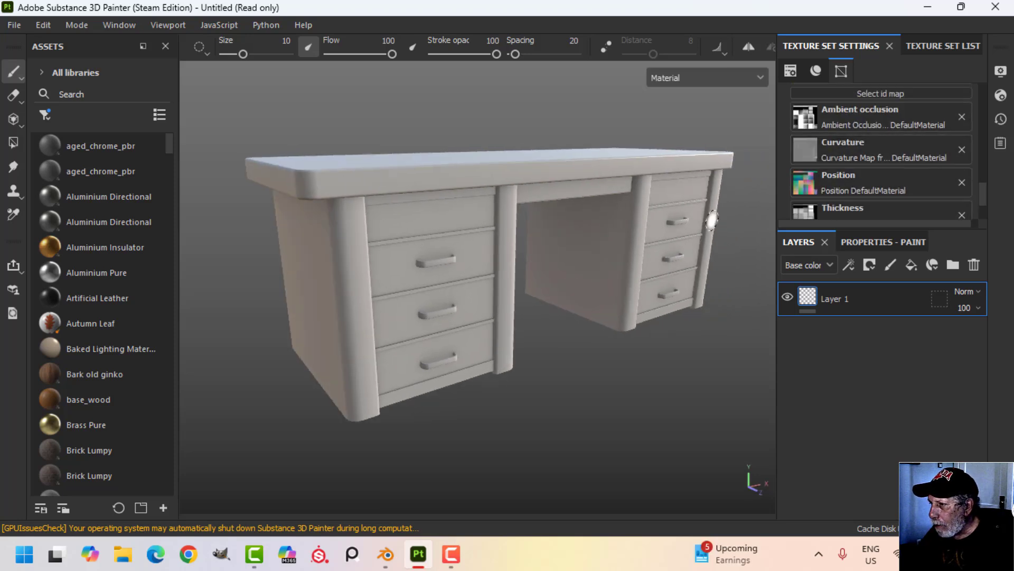
pyautogui.keyDown('alt'); pyautogui.moveTo(660, 231); pyautogui.dragTo(613, 257); pyautogui.keyUp('alt')
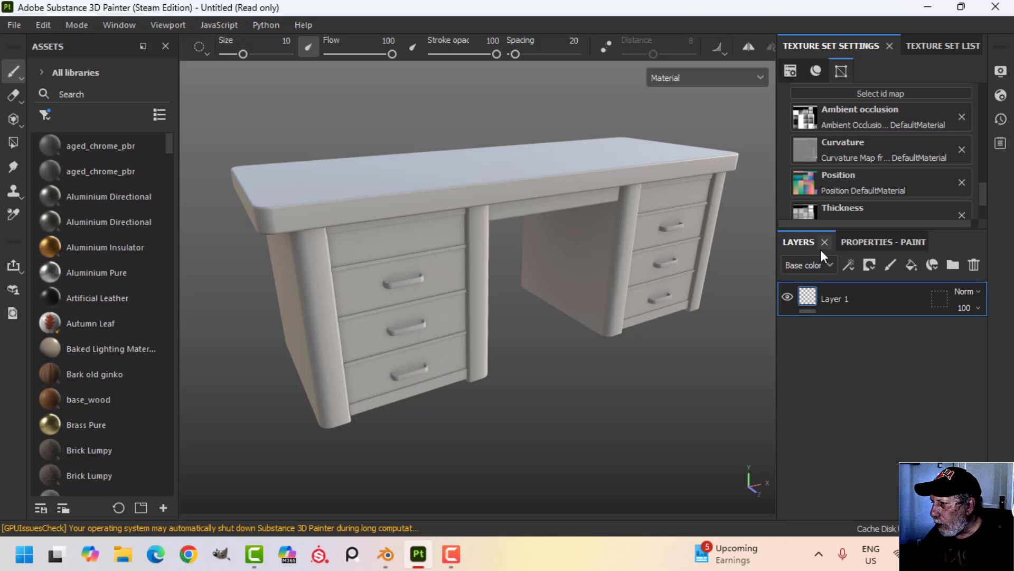
# - Delete Layer 1, add a fill layer in its place and show the fill layer's material properties
pyautogui.click(975, 265)
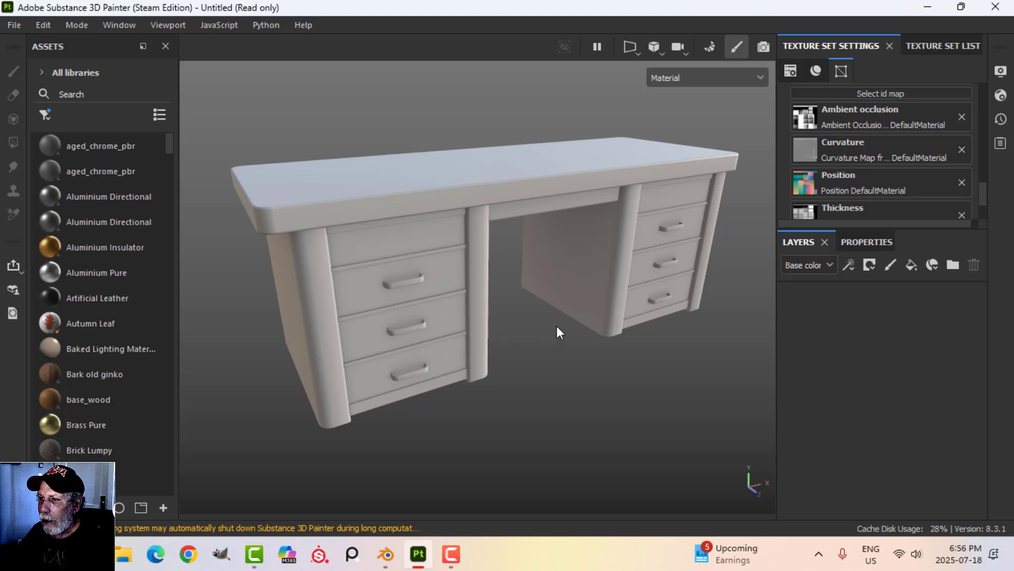
pyautogui.moveTo(553, 325)
pyautogui.keyDown('alt'); pyautogui.mouseDown()
pyautogui.moveTo(547, 296)
pyautogui.moveTo(539, 313)
pyautogui.mouseUp(); pyautogui.keyUp('alt')
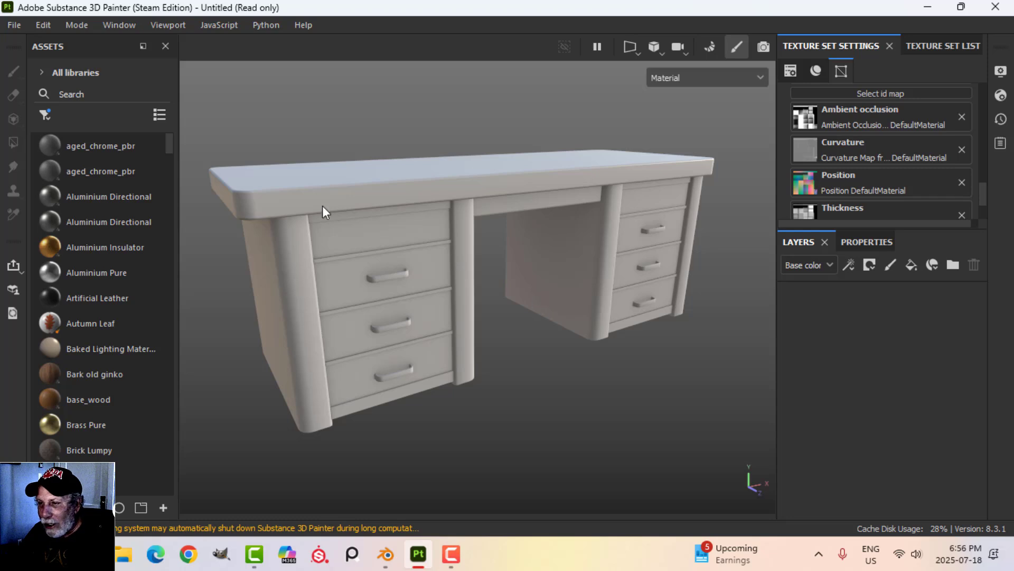
pyautogui.keyDown('alt'); pyautogui.moveTo(561, 264); pyautogui.dragTo(581, 253, button='middle'); pyautogui.keyUp('alt')
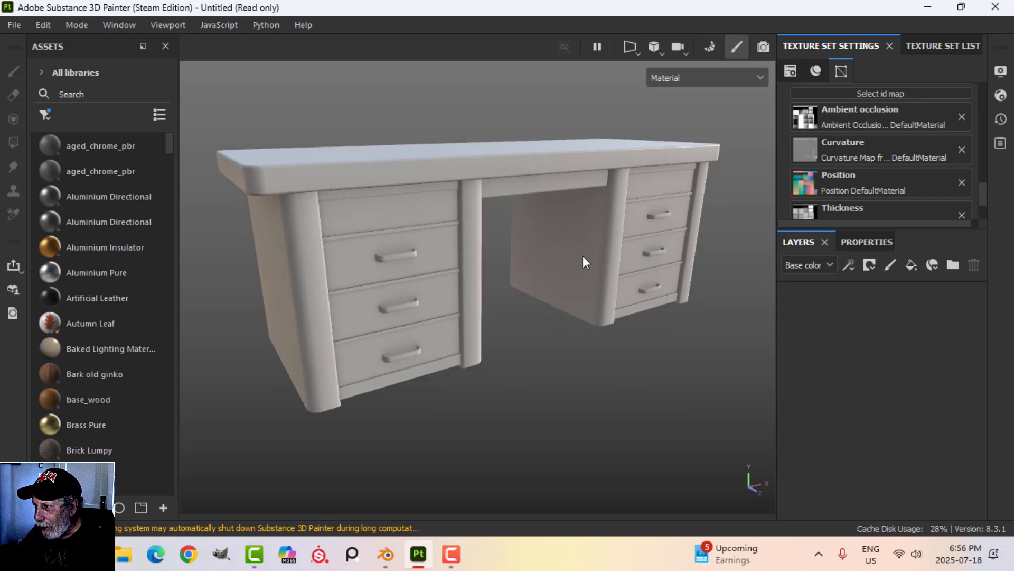
pyautogui.keyDown('alt'); pyautogui.moveTo(610, 258); pyautogui.dragTo(606, 259); pyautogui.keyUp('alt')
pyautogui.keyDown('alt'); pyautogui.moveTo(605, 258); pyautogui.dragTo(594, 262, button='middle'); pyautogui.keyUp('alt')
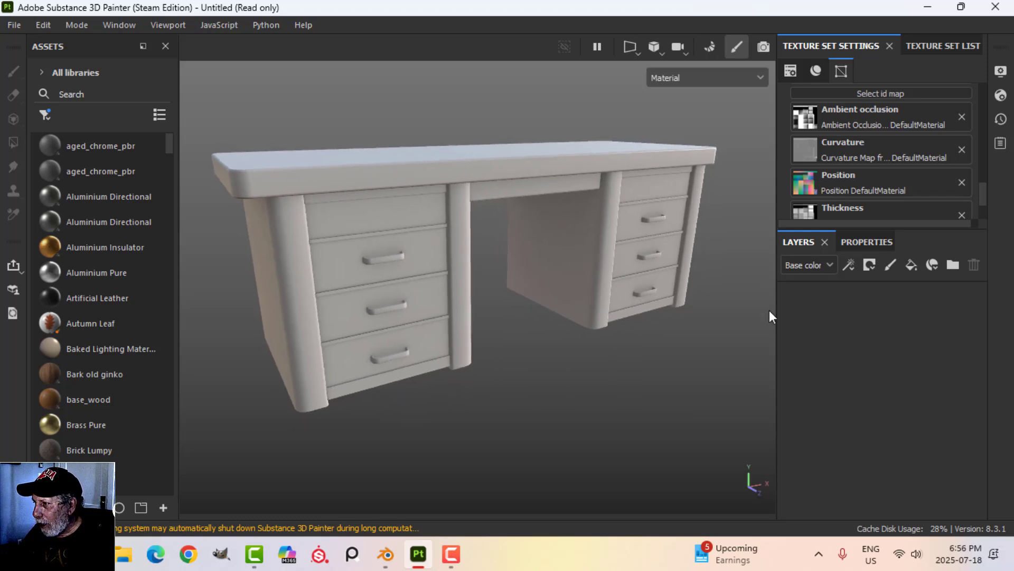
pyautogui.click(909, 266)
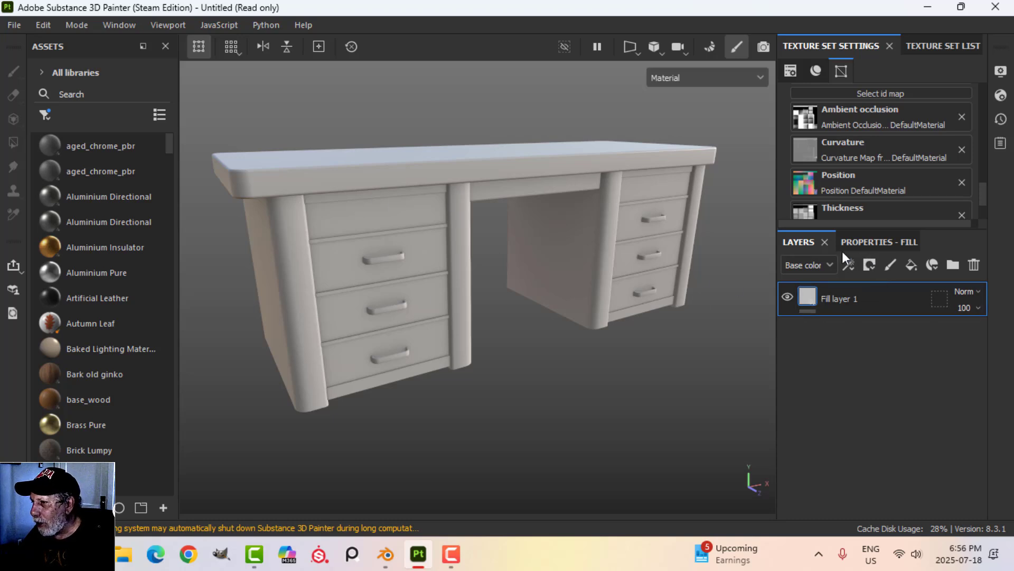
pyautogui.click(876, 242)
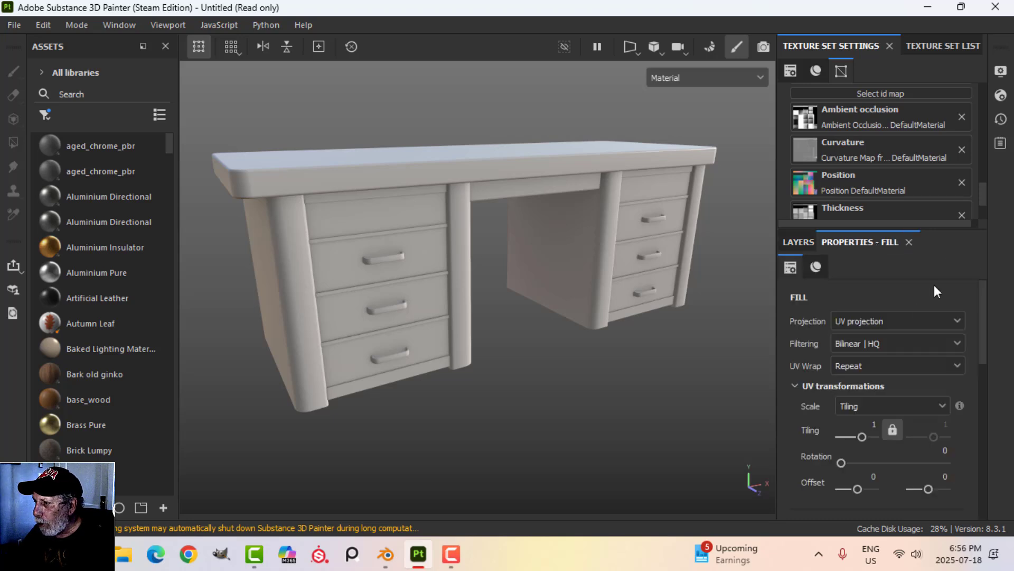
pyautogui.scroll(-6, 877, 364)
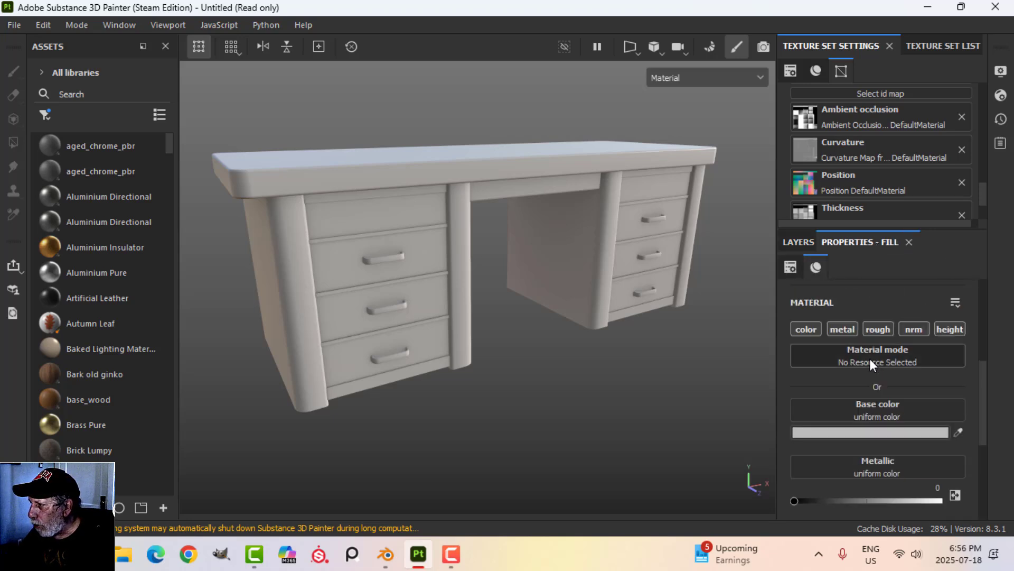
# - Keep only the color and roughness channels on the fill layer and set its base color to dark red 4C1818
pyautogui.click(810, 328)
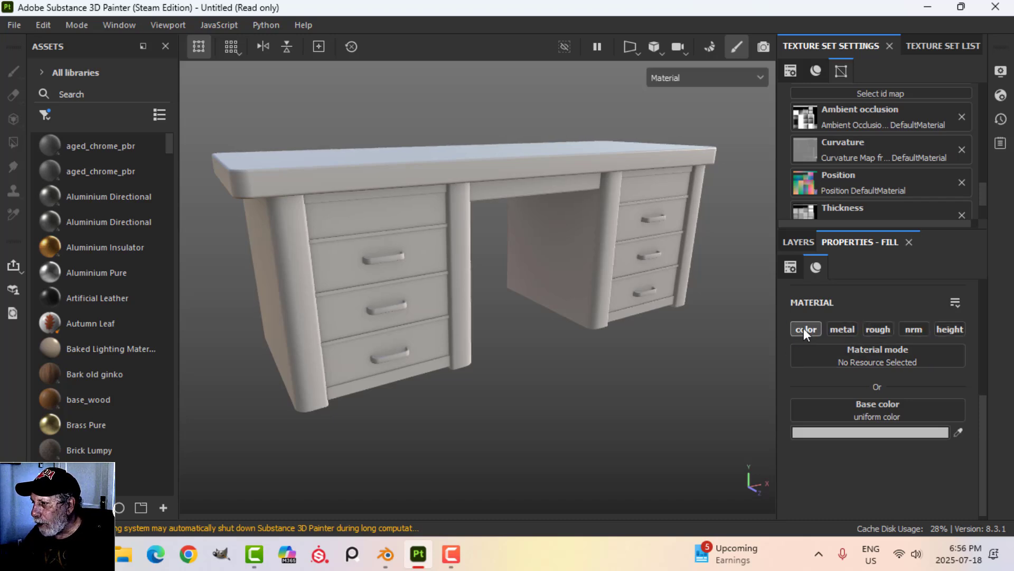
pyautogui.click(879, 329)
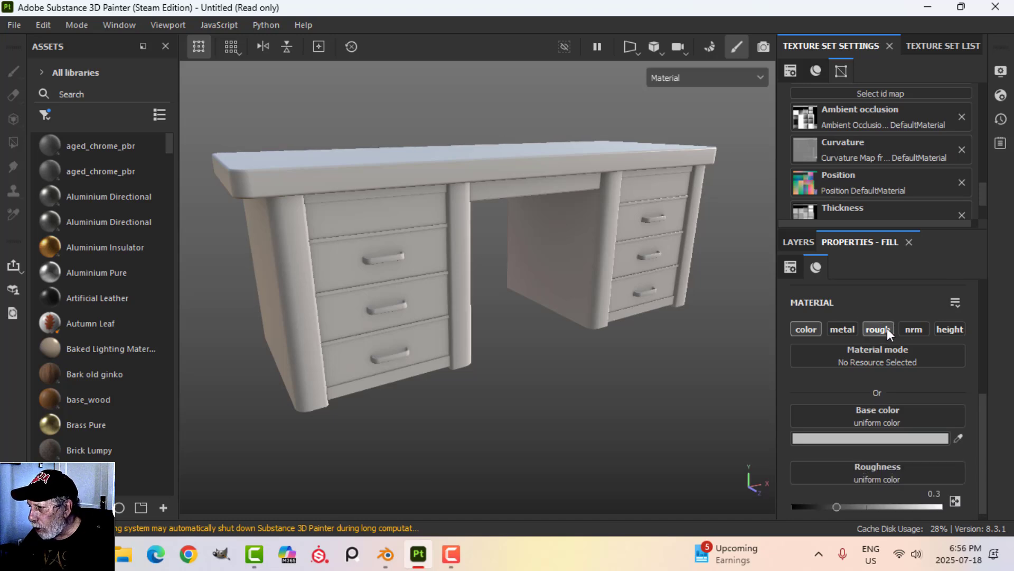
pyautogui.click(876, 432)
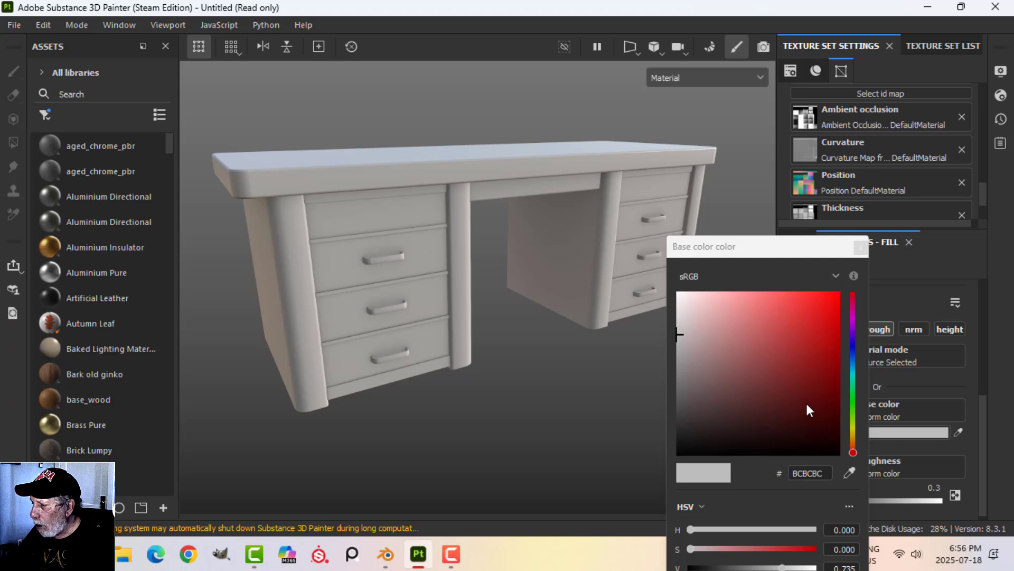
pyautogui.moveTo(790, 396); pyautogui.dragTo(787, 404)
pyautogui.moveTo(532, 312)
pyautogui.keyDown('alt'); pyautogui.mouseDown()
pyautogui.moveTo(554, 247)
pyautogui.moveTo(547, 318)
pyautogui.mouseUp(); pyautogui.keyUp('alt')
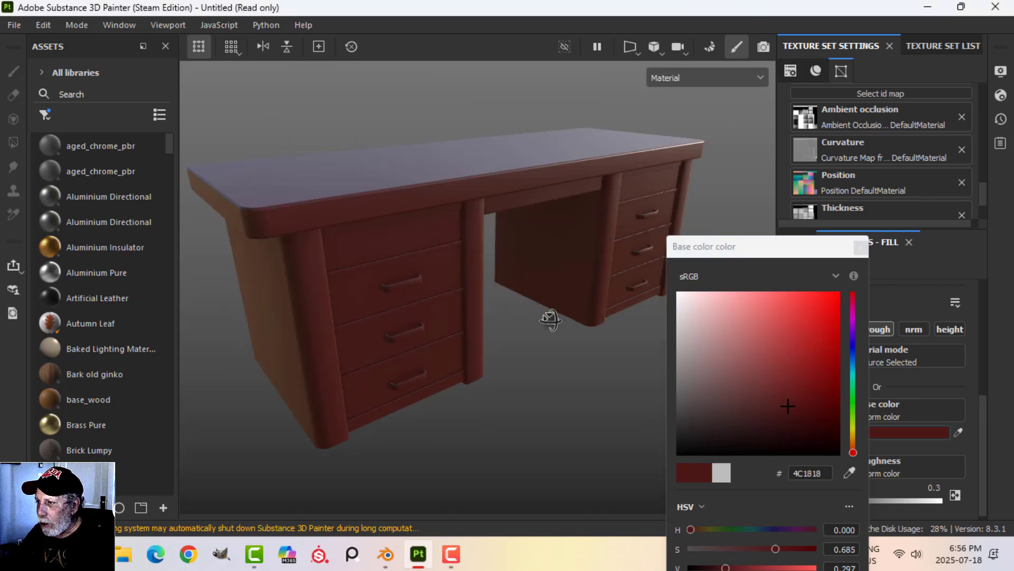
pyautogui.click(860, 247)
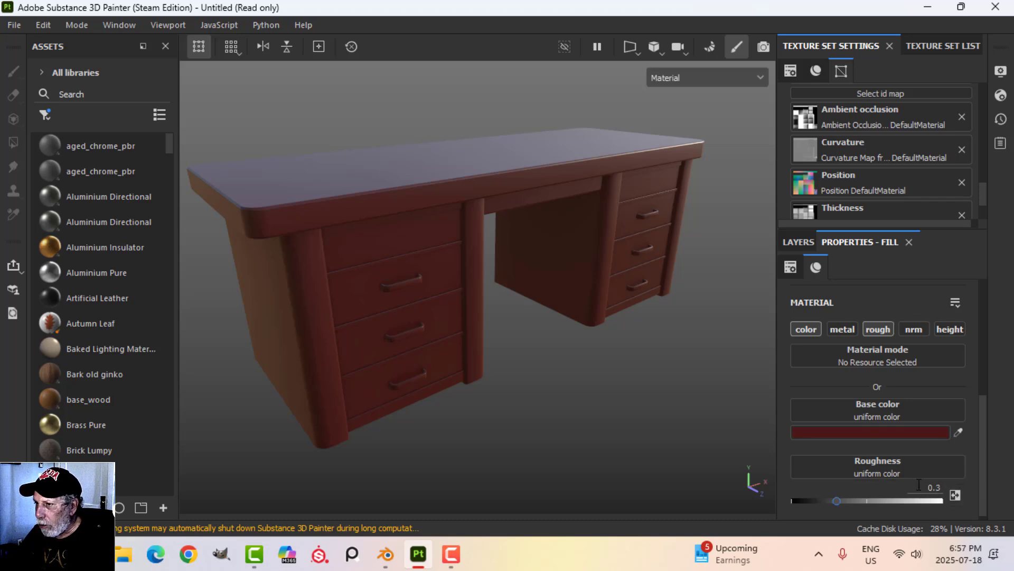
pyautogui.moveTo(624, 328)
pyautogui.keyDown('alt'); pyautogui.mouseDown()
pyautogui.moveTo(600, 308)
pyautogui.moveTo(618, 315)
pyautogui.moveTo(598, 288)
pyautogui.moveTo(618, 321)
pyautogui.mouseUp(); pyautogui.keyUp('alt')
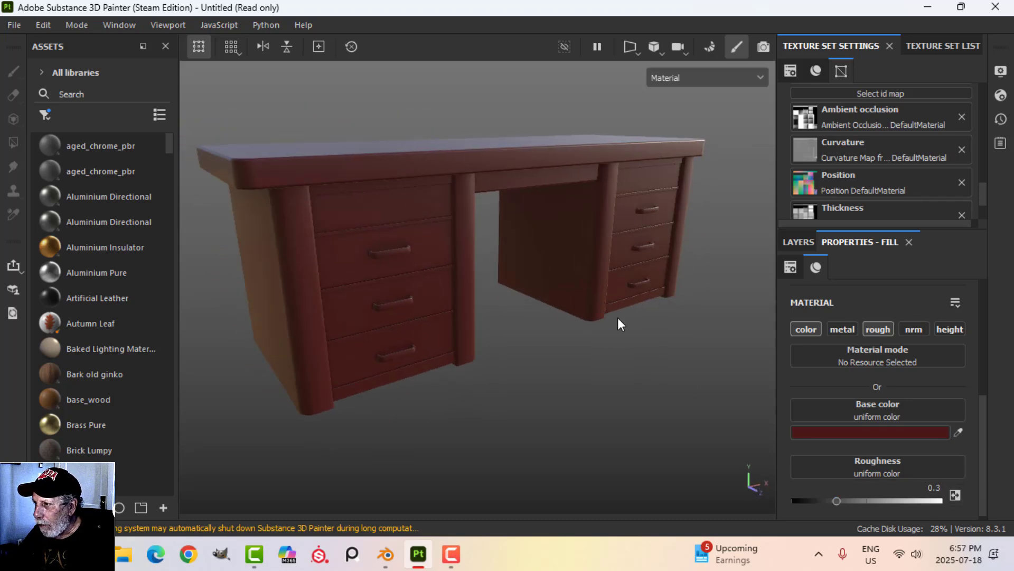
# - Rename the dark red fill layer as Base
pyautogui.click(797, 241)
pyautogui.doubleClick(835, 299)
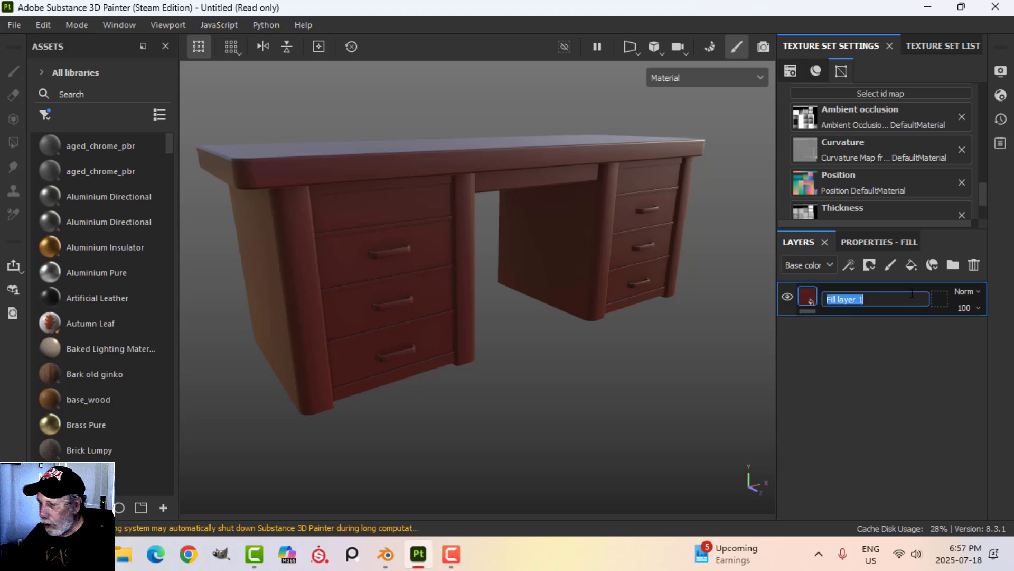
pyautogui.write('Base')
pyautogui.press('Return')
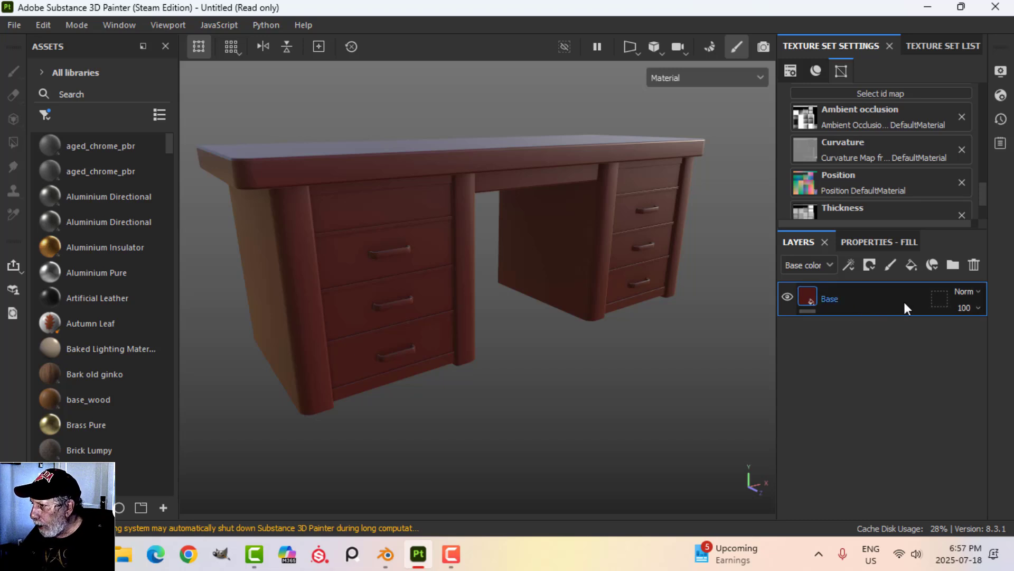
# - Add a second fill layer above Base and turn off its metallic and normal channels
pyautogui.click(911, 264)
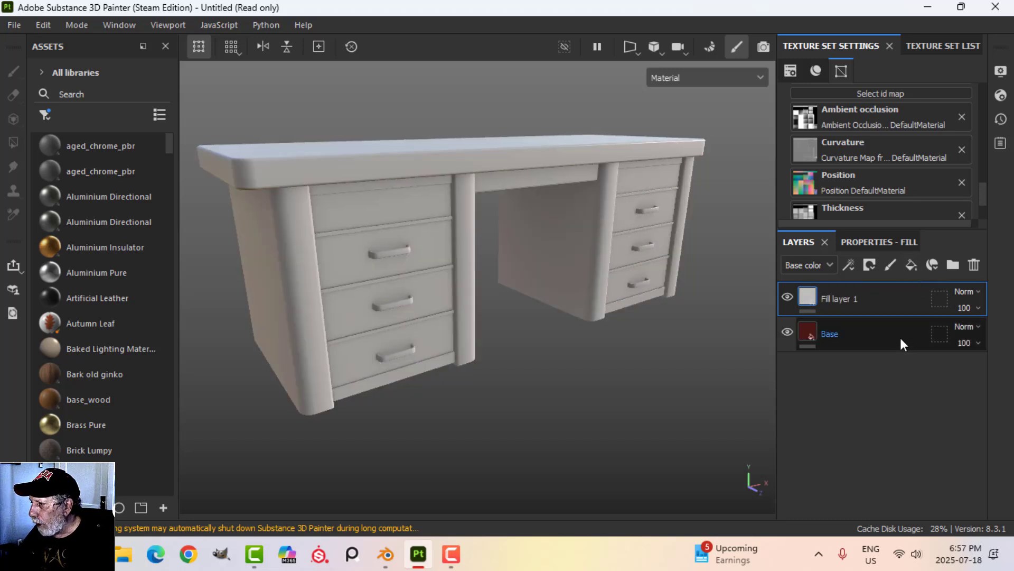
pyautogui.click(872, 241)
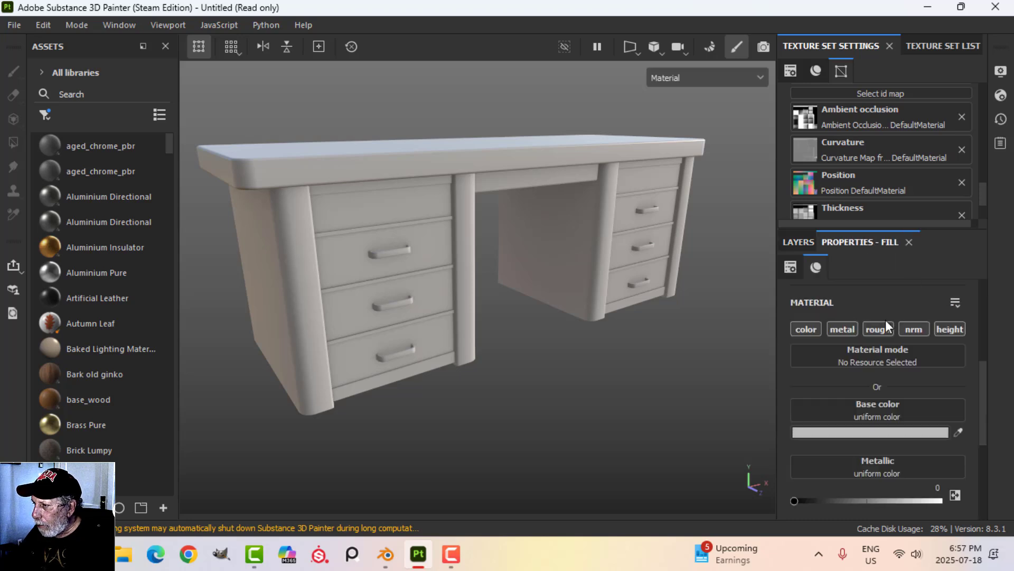
pyautogui.click(842, 330)
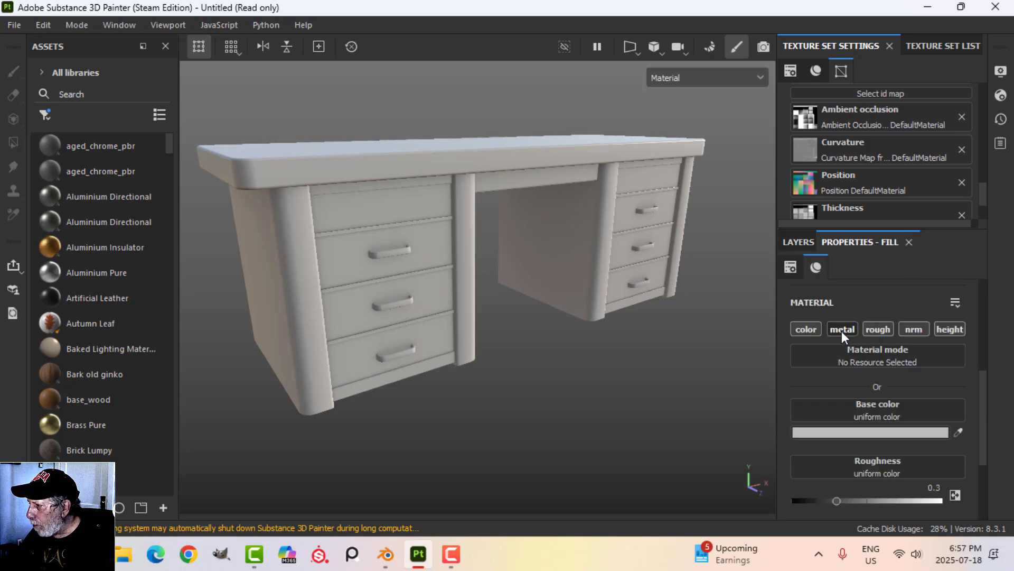
pyautogui.click(909, 329)
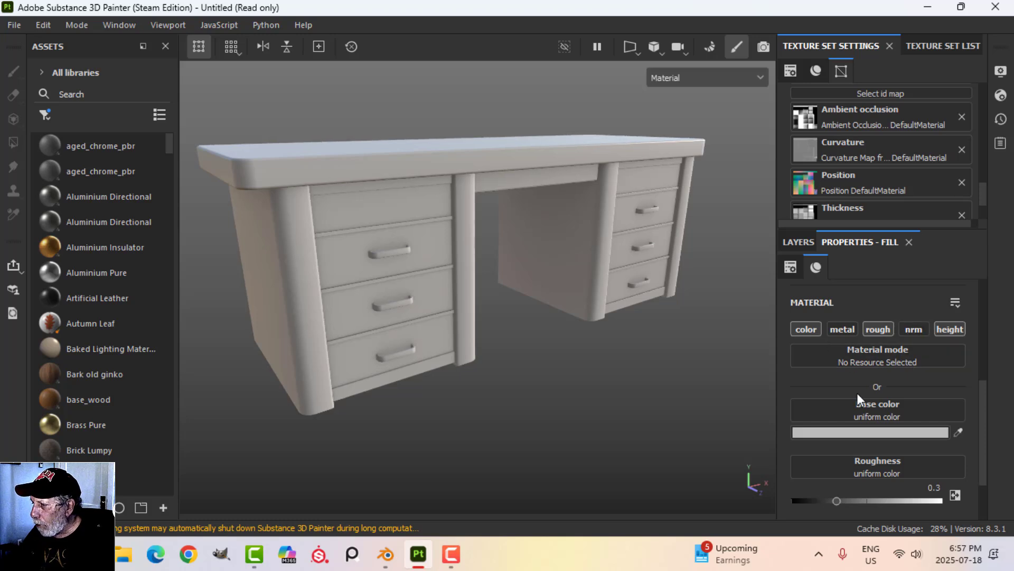
# - Set the new fill layer's base color to the very dark red 150202
pyautogui.click(855, 433)
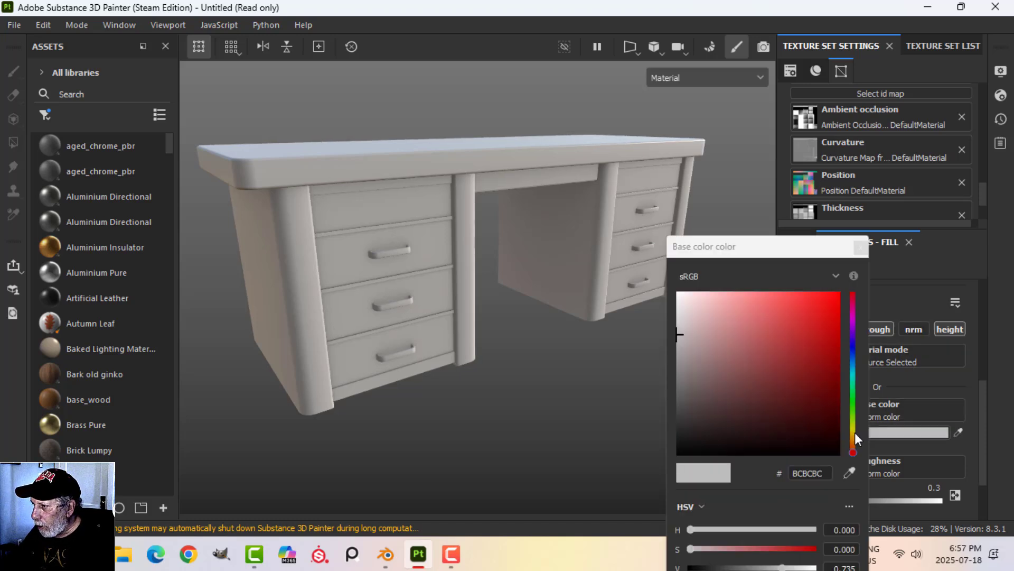
pyautogui.moveTo(810, 436); pyautogui.dragTo(827, 443)
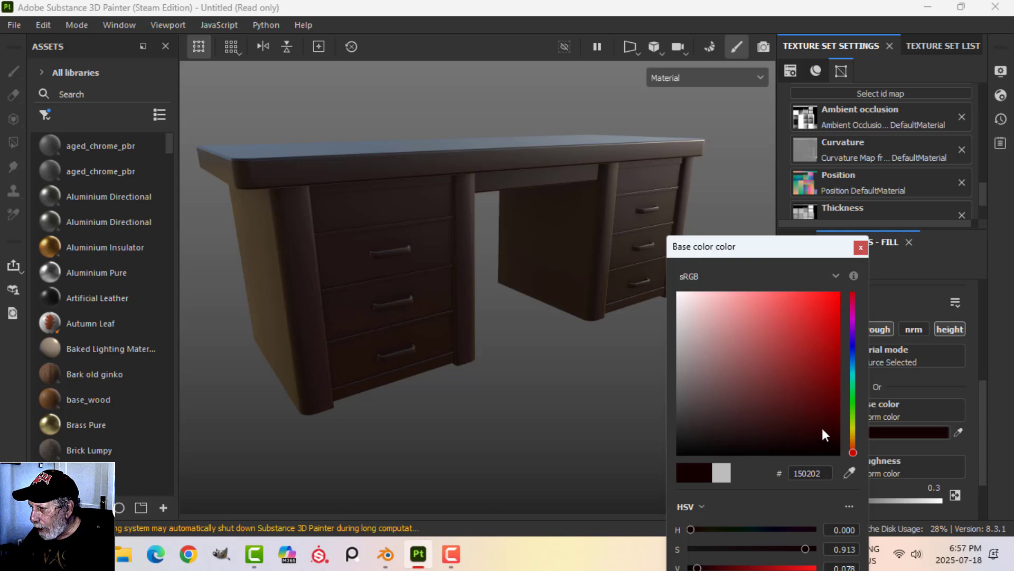
pyautogui.click(860, 247)
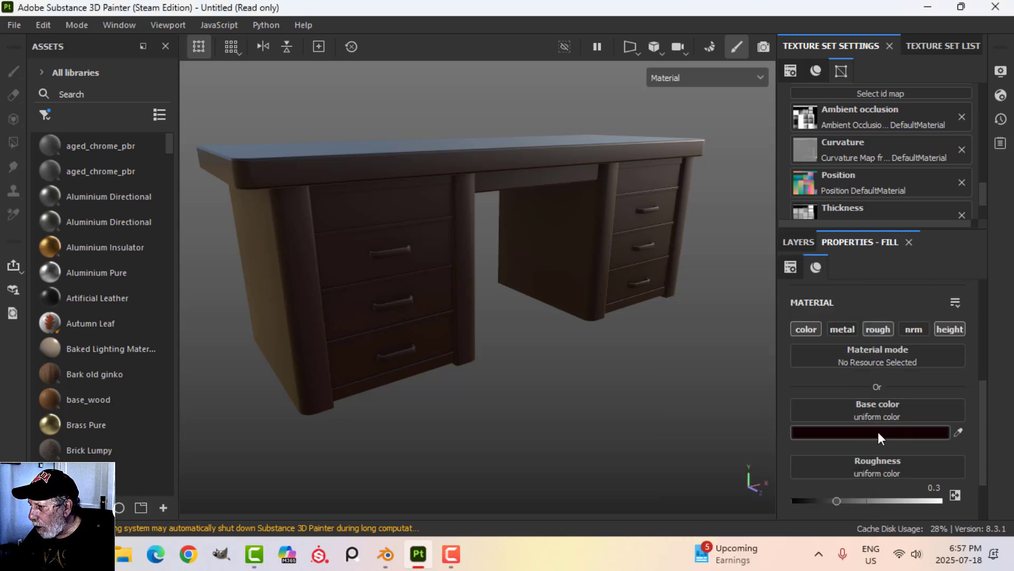
# - Set the upper fill layer's roughness to 0.5 and its height to -0.04
pyautogui.scroll(-1, 886, 435)
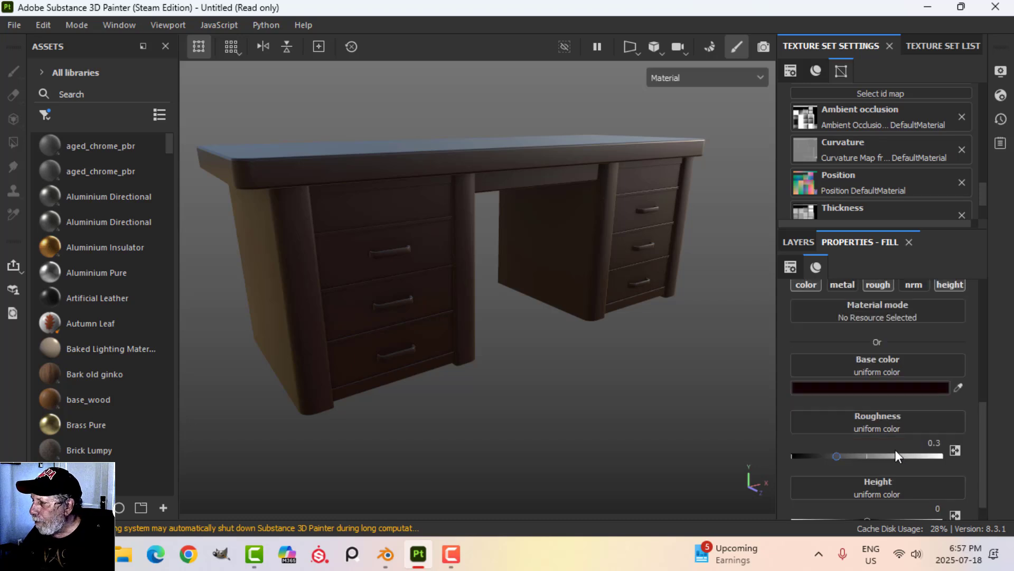
pyautogui.click(934, 442)
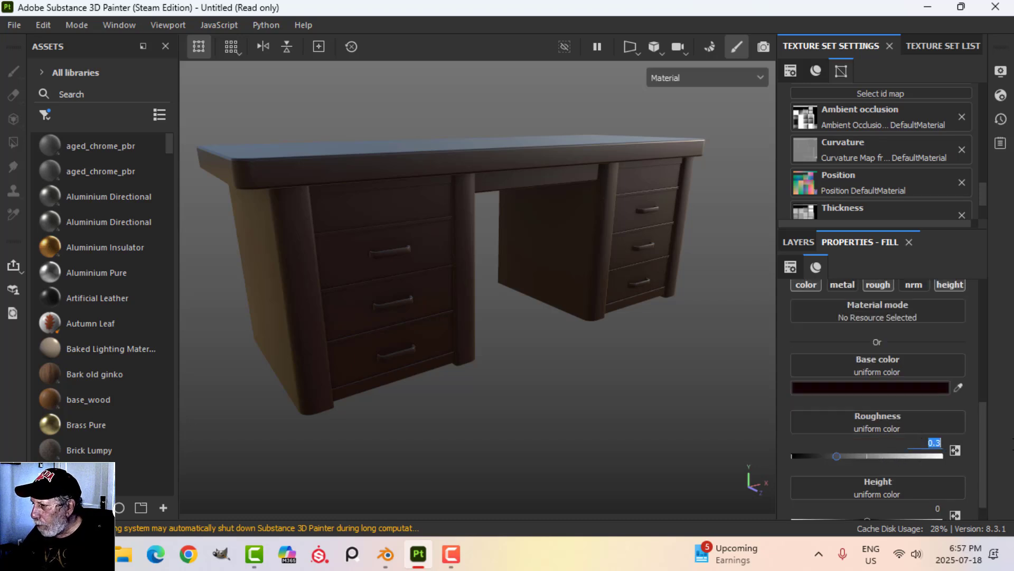
pyautogui.write('0.5')
pyautogui.press('Return')
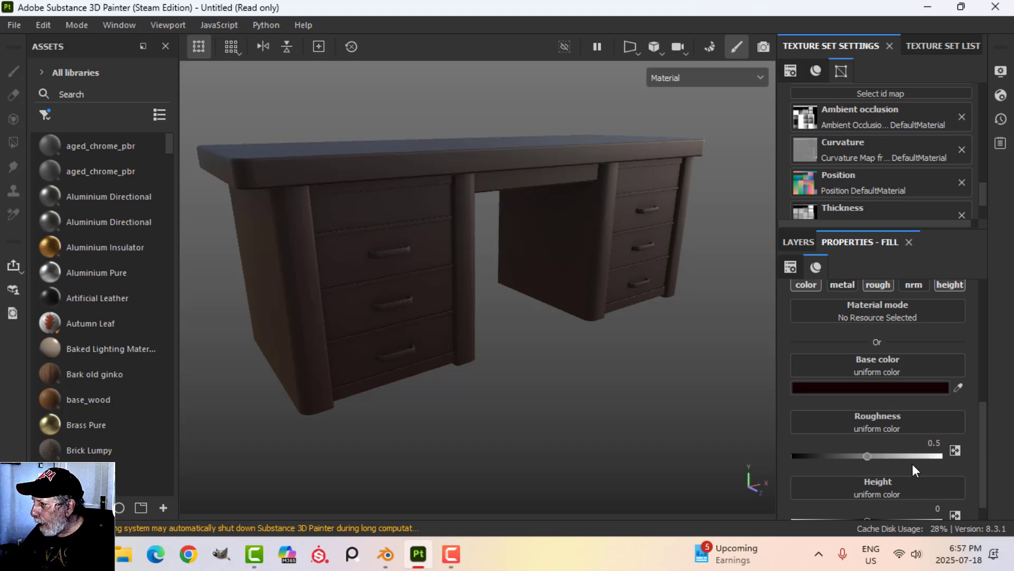
pyautogui.scroll(-1, 912, 464)
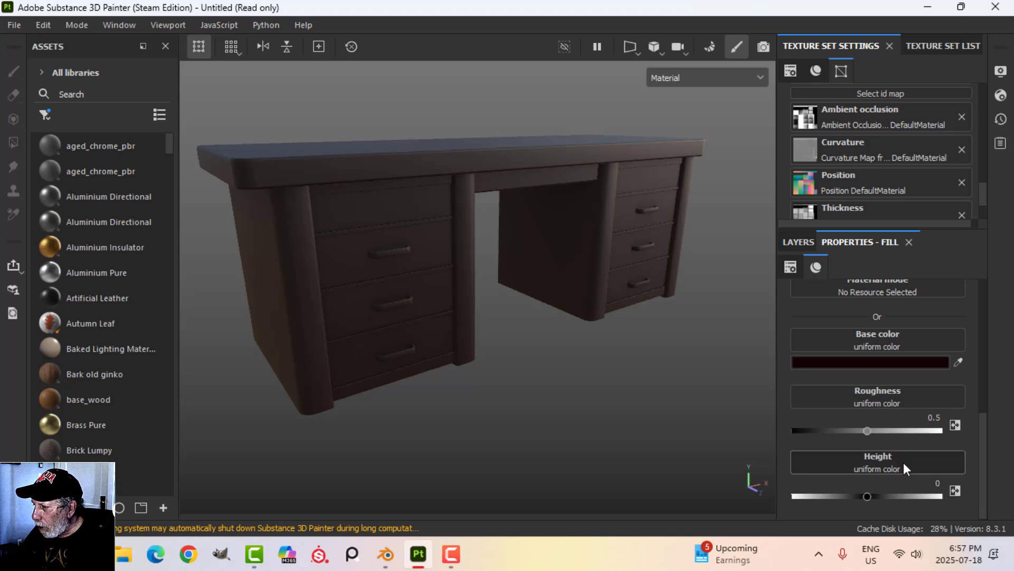
pyautogui.click(927, 482)
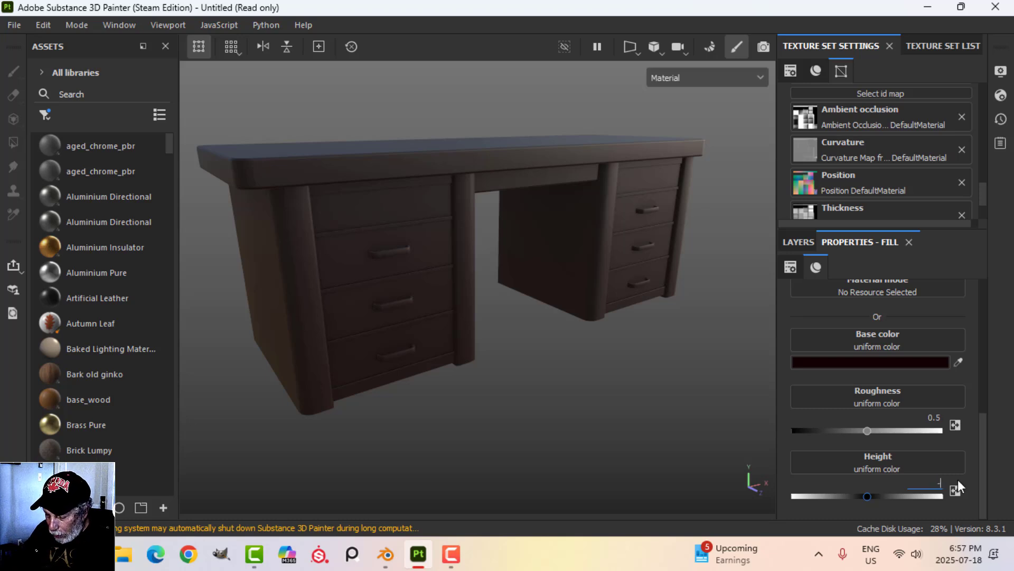
pyautogui.write('-0.04')
pyautogui.press('Return')
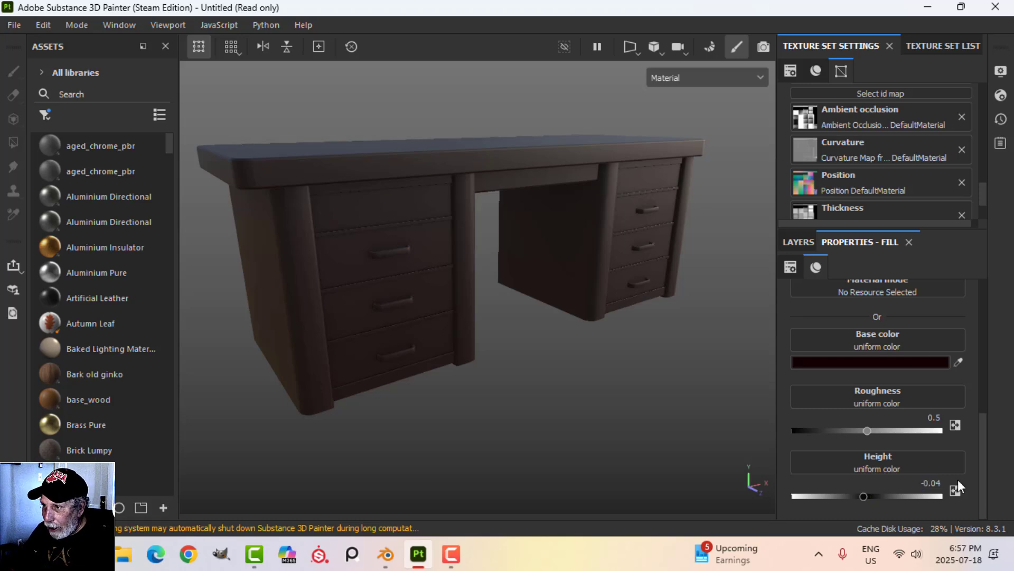
pyautogui.scroll(2, 455, 299)
pyautogui.scroll(-2, 454, 299)
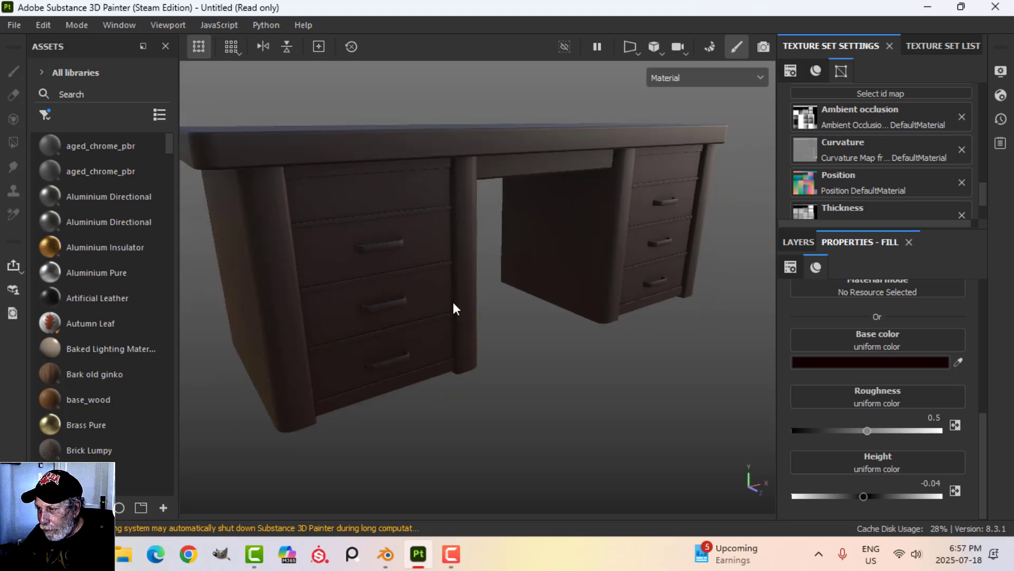
pyautogui.keyDown('alt'); pyautogui.moveTo(590, 265); pyautogui.dragTo(604, 253); pyautogui.keyUp('alt')
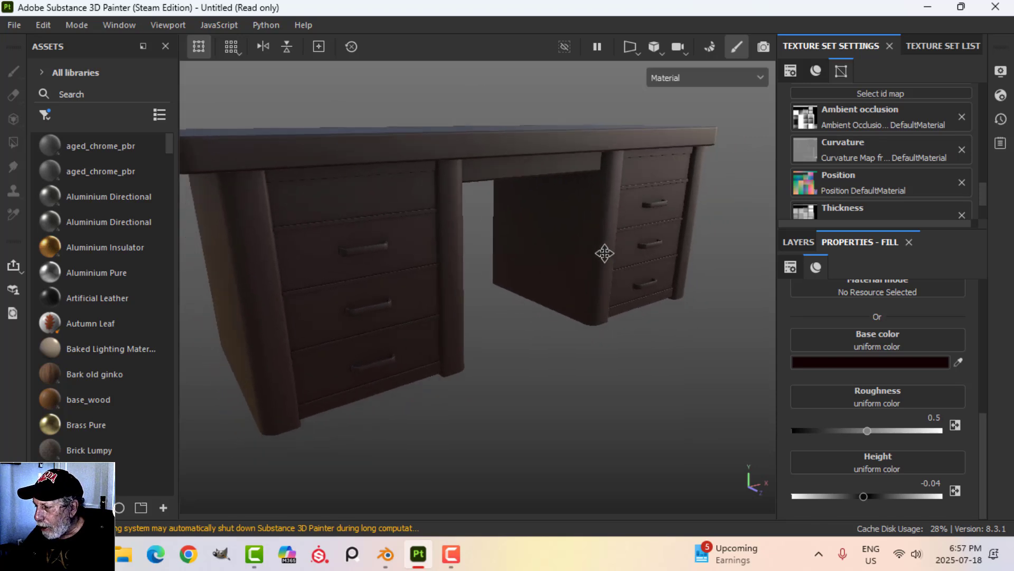
# - Add a black mask to Fill layer 1 and put a fill effect in that mask
pyautogui.click(799, 240)
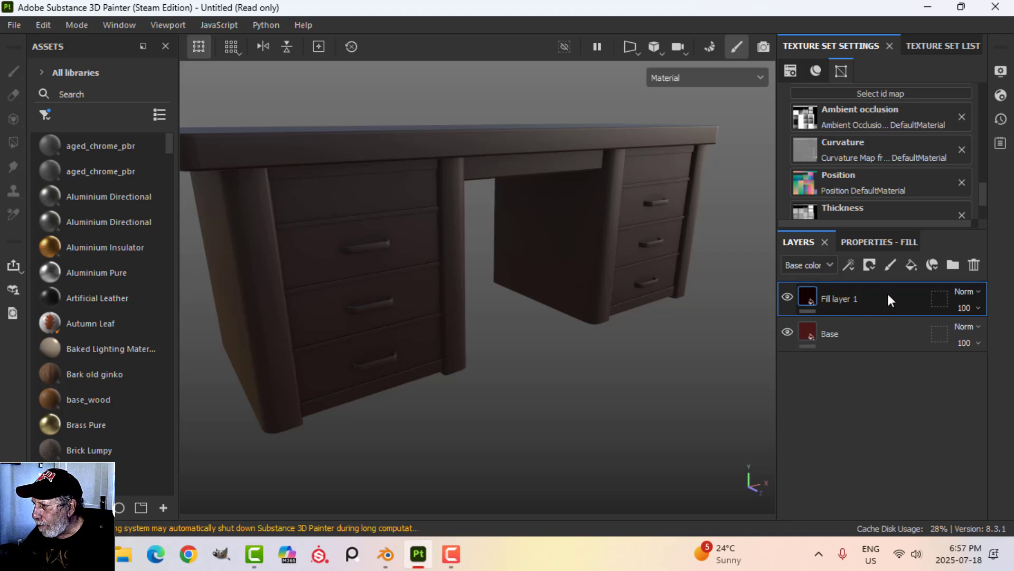
pyautogui.click(870, 265)
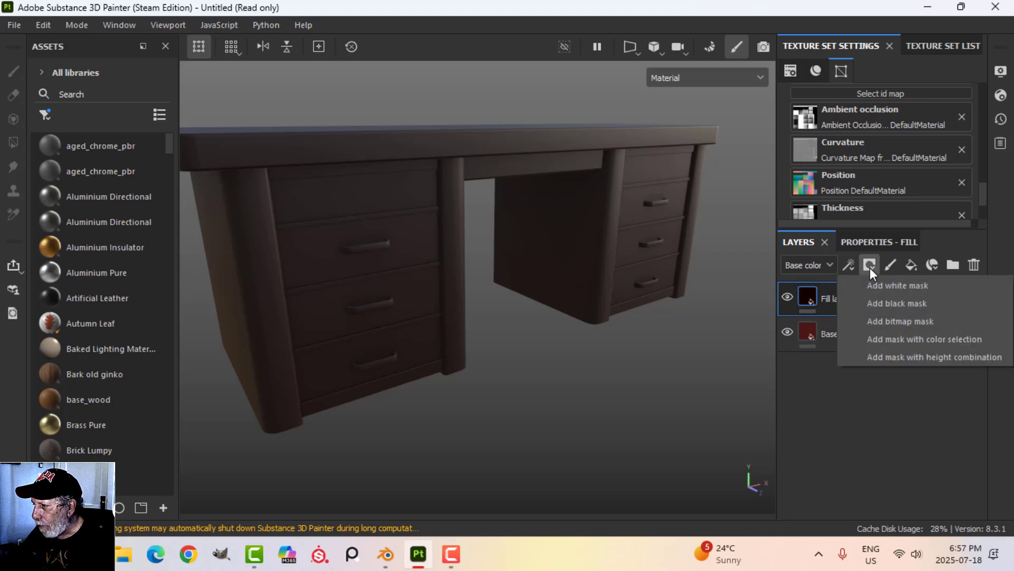
pyautogui.click(873, 305)
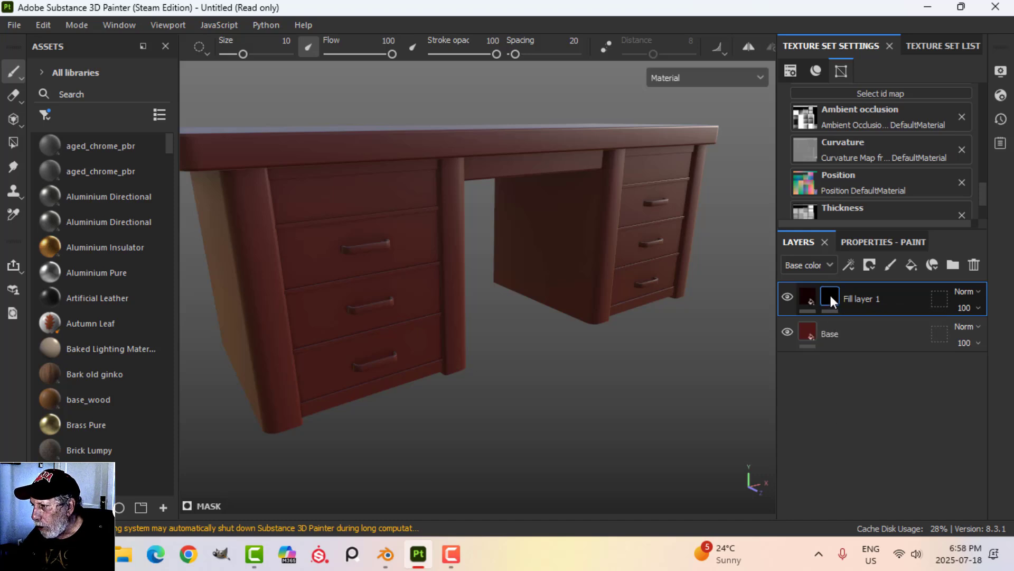
pyautogui.moveTo(808, 302)
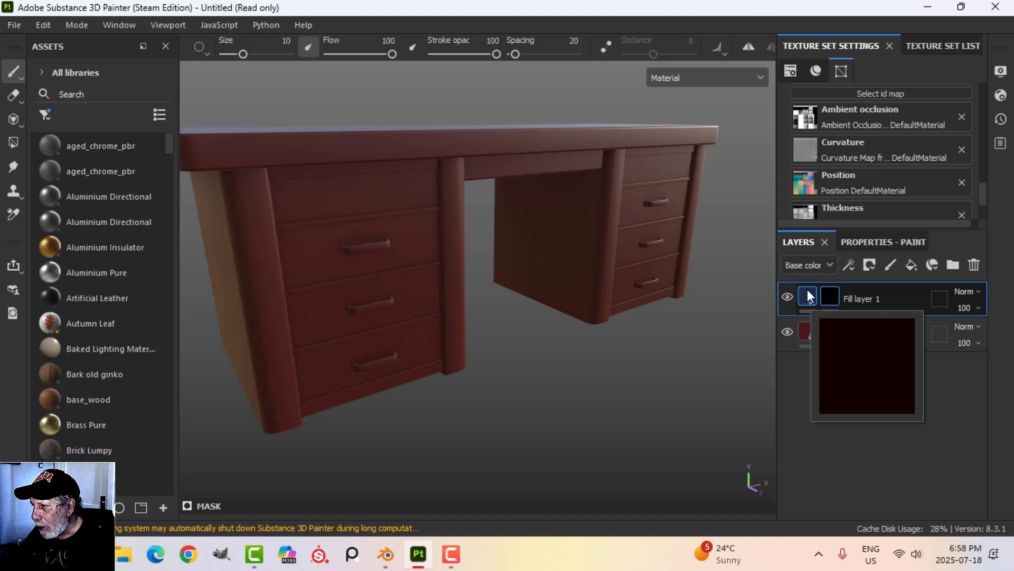
pyautogui.click(851, 267)
pyautogui.click(877, 321)
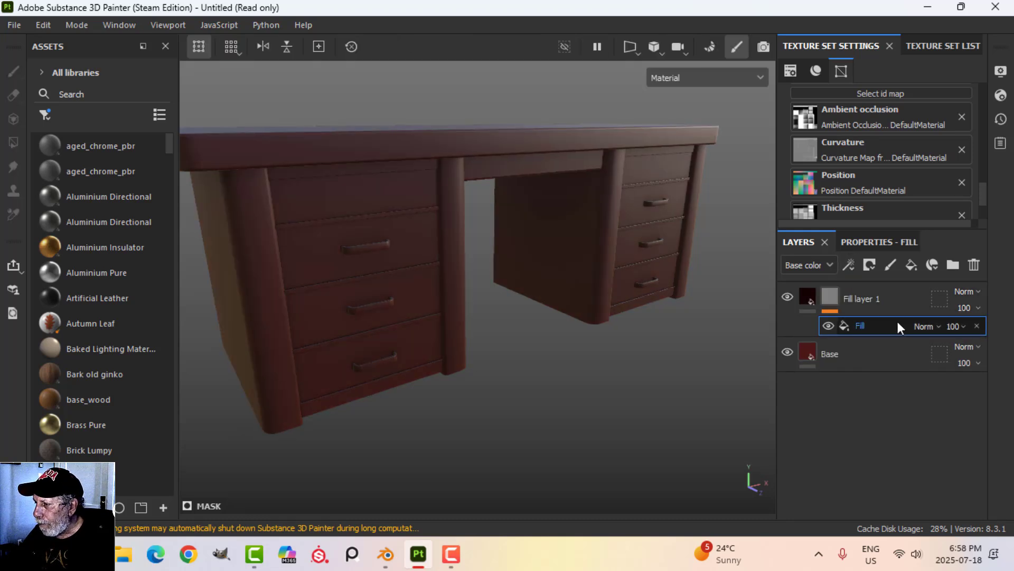
# - Search the resources for "grunge wood hard" and assign Grunge Wood Hard as the mask fill's grayscale texture
pyautogui.click(877, 244)
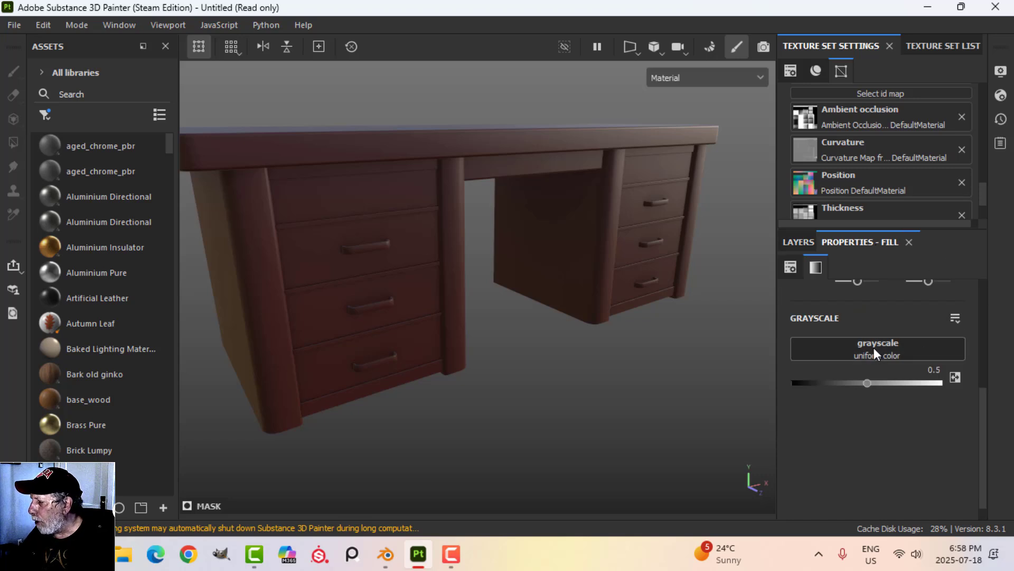
pyautogui.click(887, 350)
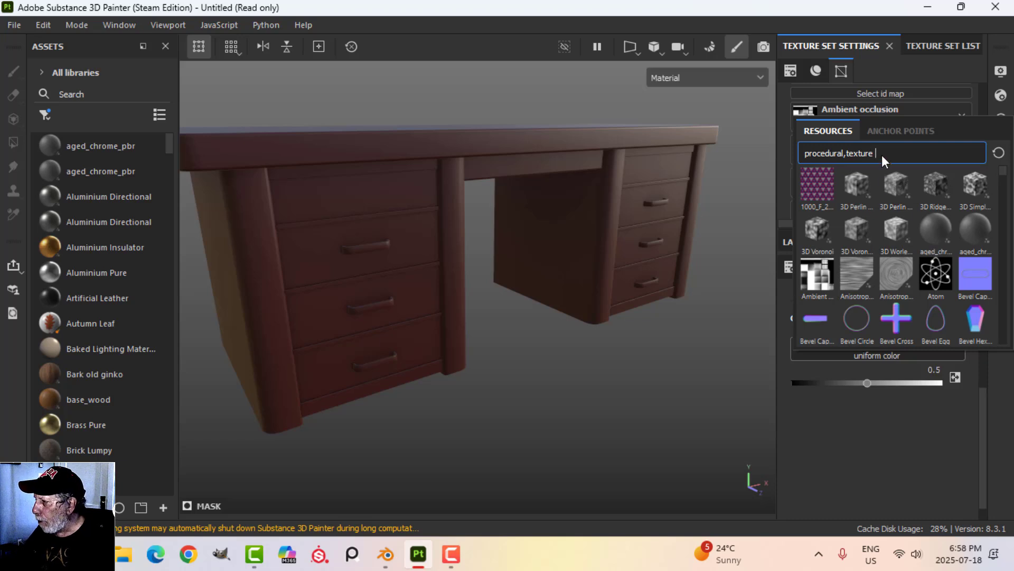
pyautogui.write('grunge wood hard')
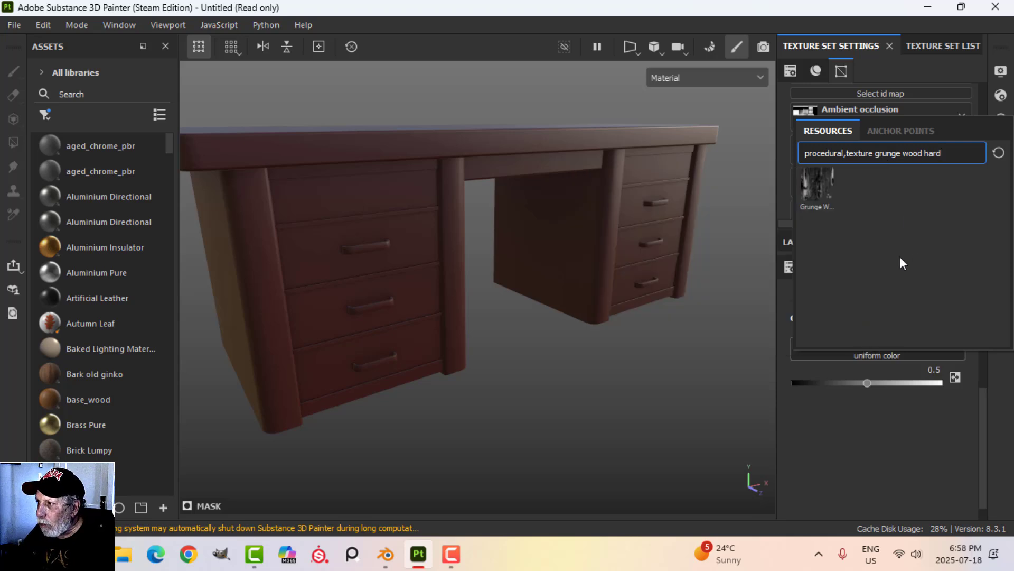
pyautogui.click(814, 183)
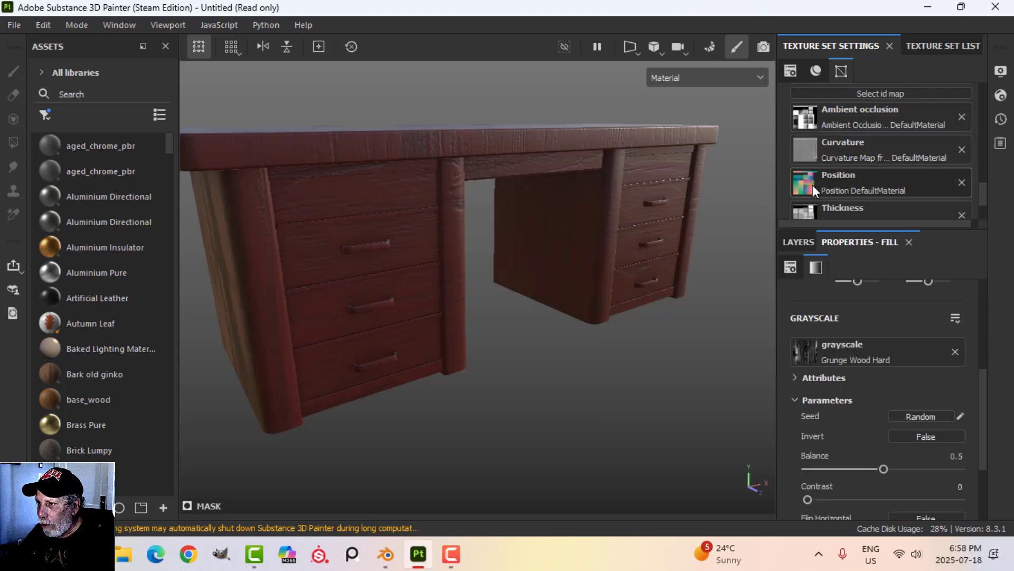
# - Set the Balance of the Grunge Wood Hard texture in the mask fill to 0.75
pyautogui.keyDown('alt'); pyautogui.moveTo(670, 207); pyautogui.dragTo(437, 206); pyautogui.keyUp('alt')
pyautogui.scroll(3, 677, 233)
pyautogui.keyDown('alt'); pyautogui.moveTo(675, 234); pyautogui.dragTo(629, 262, button='middle'); pyautogui.keyUp('alt')
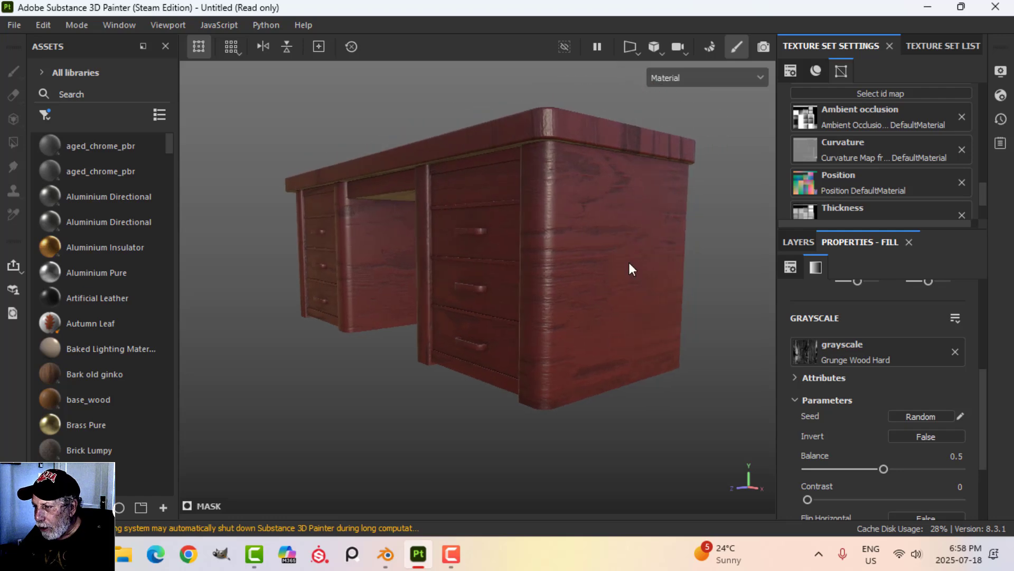
pyautogui.scroll(2, 627, 262)
pyautogui.keyDown('alt'); pyautogui.moveTo(619, 263); pyautogui.dragTo(687, 315); pyautogui.keyUp('alt')
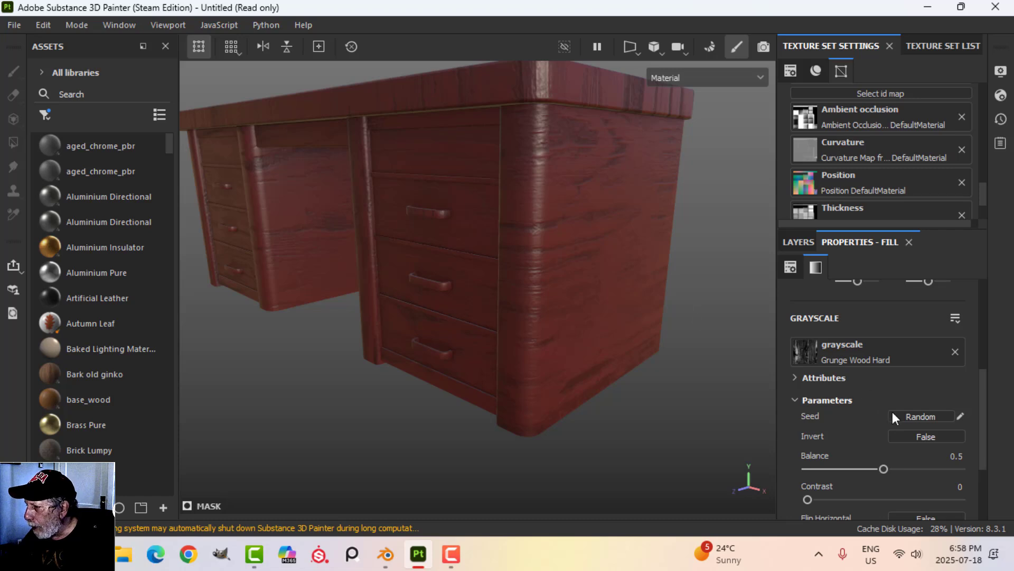
pyautogui.moveTo(946, 457); pyautogui.dragTo(996, 455)
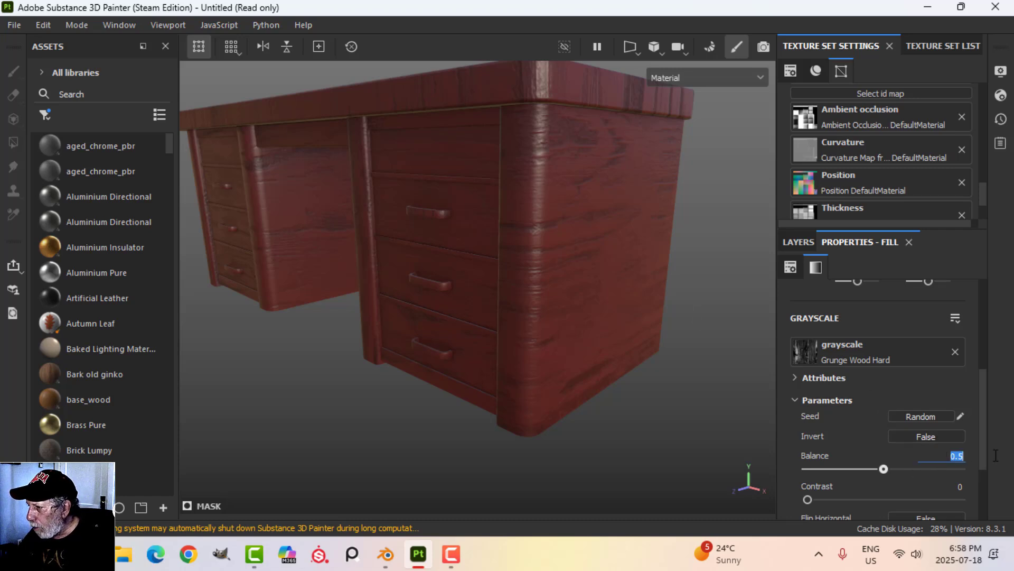
pyautogui.write('.7')
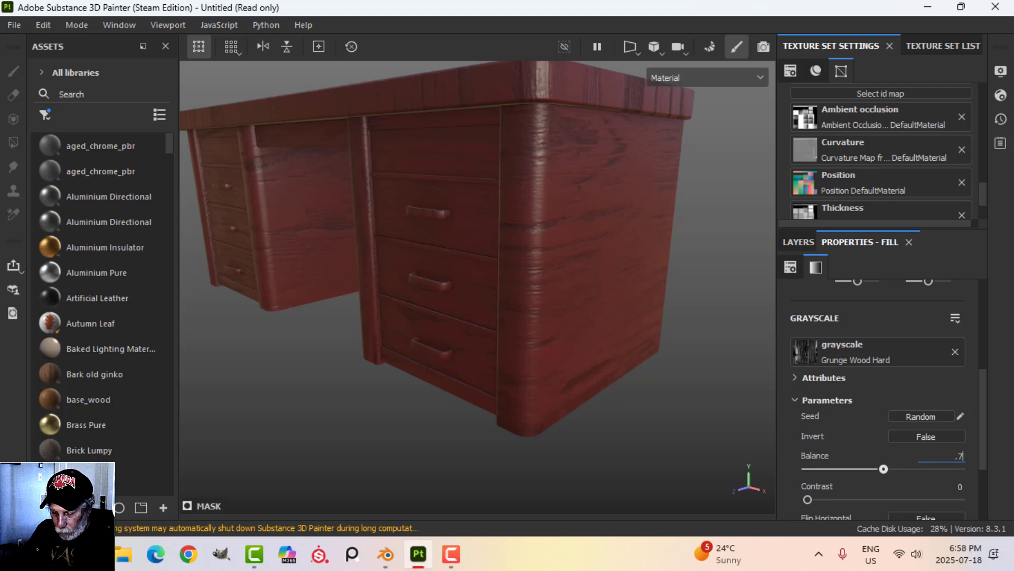
pyautogui.write('5')
pyautogui.press('Return')
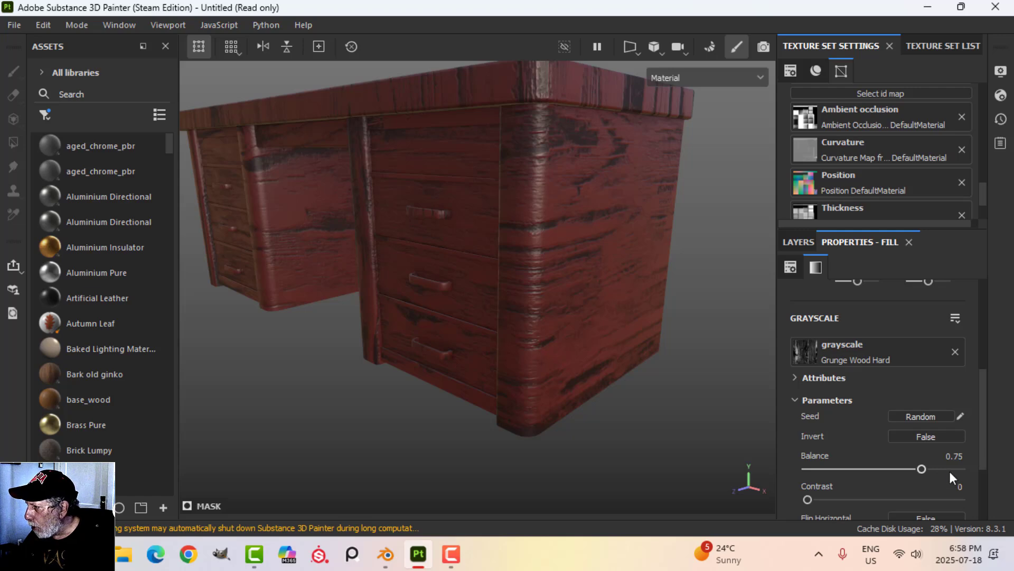
# - Unlink the mask fill's two UV tiling values and set the first one to 0.1
pyautogui.scroll(-1, 949, 467)
pyautogui.scroll(-2, 942, 453)
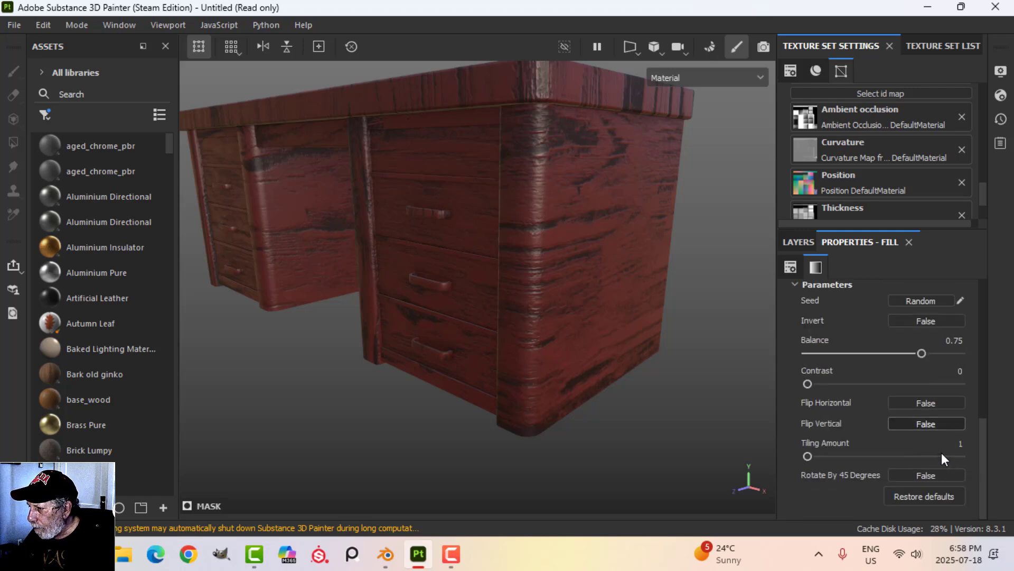
pyautogui.scroll(5, 941, 452)
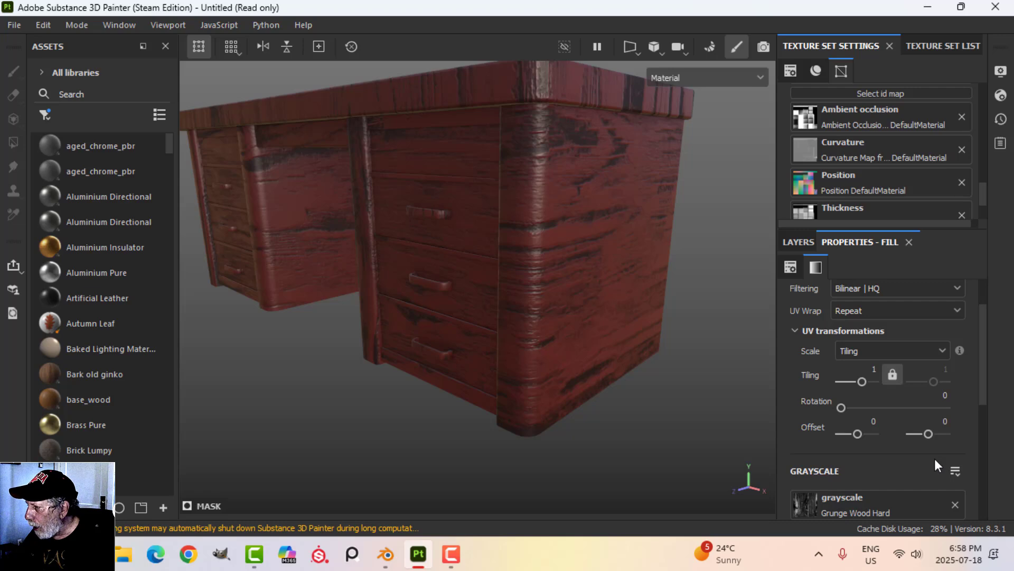
pyautogui.scroll(1, 934, 458)
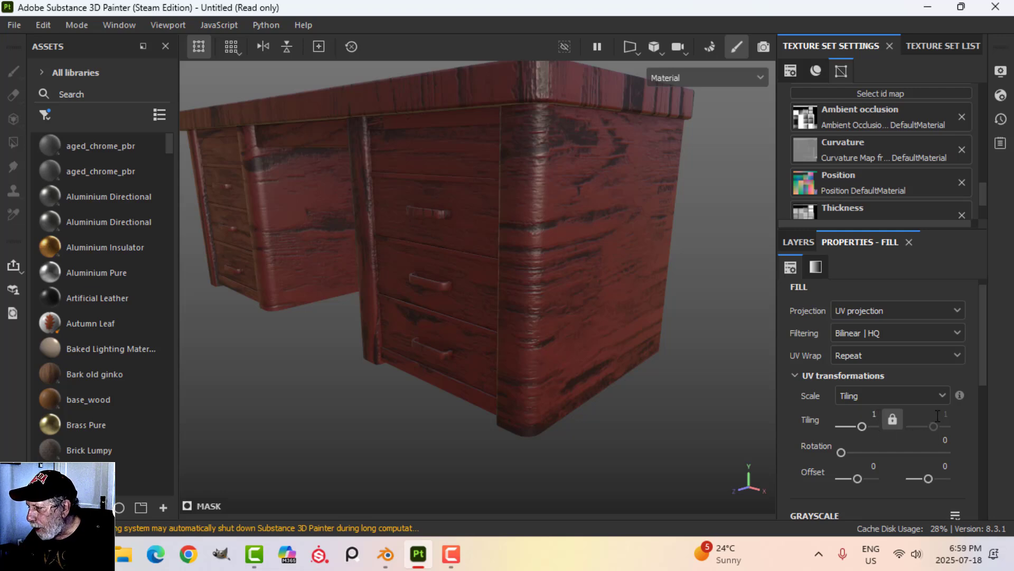
pyautogui.click(892, 419)
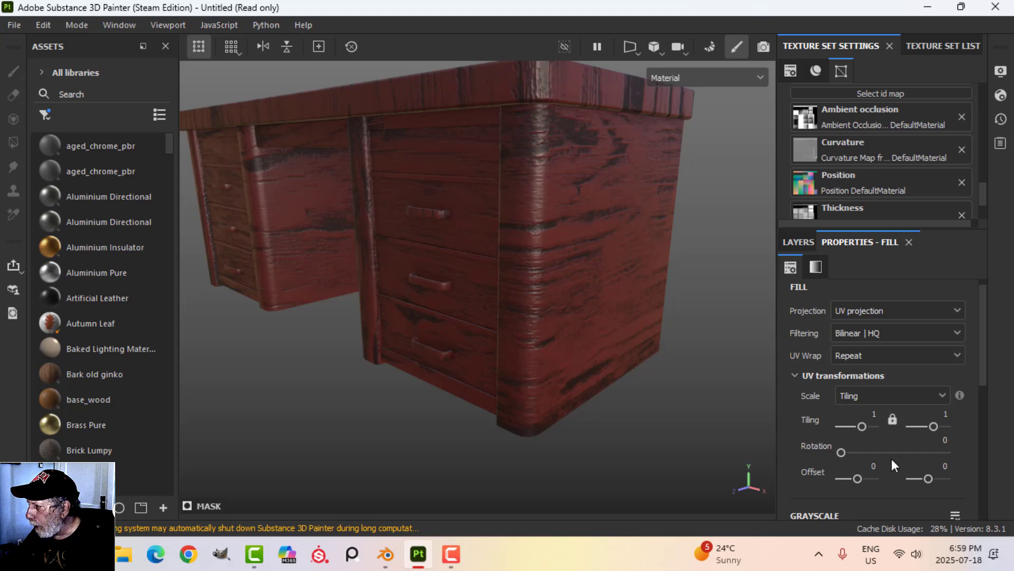
pyautogui.click(871, 414)
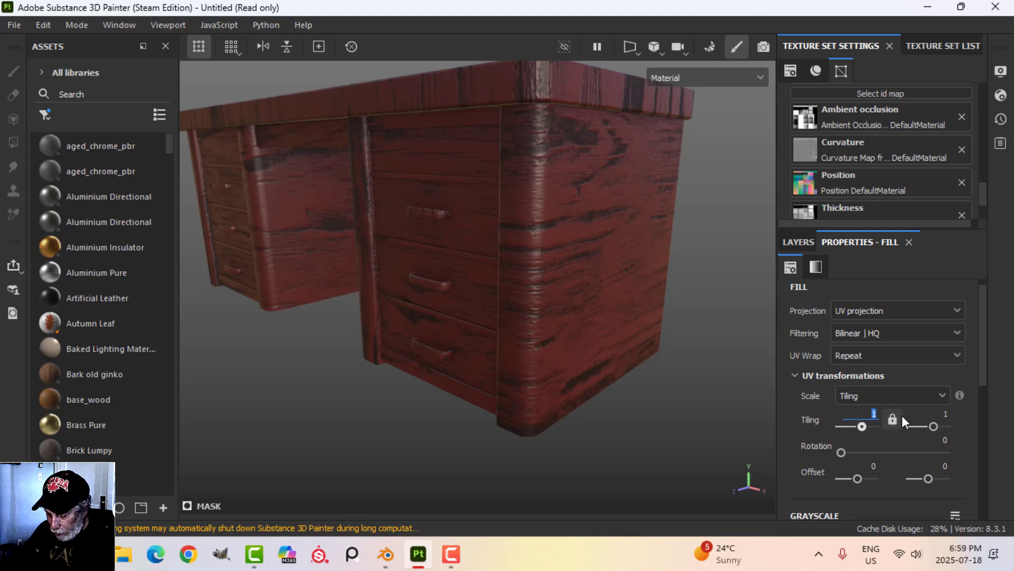
pyautogui.write('.1')
pyautogui.press('Return')
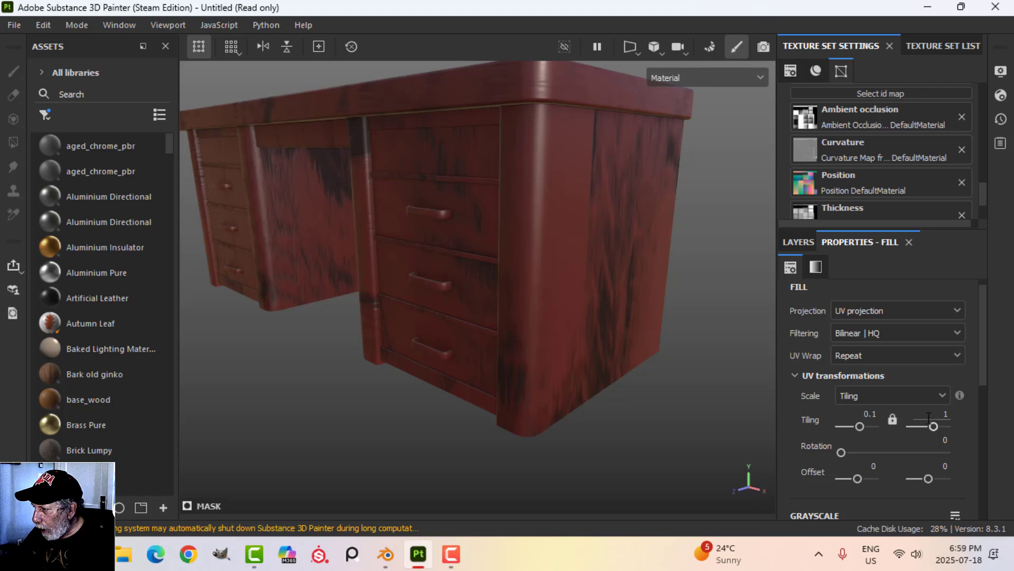
# - Set the second UV tiling value of the mask fill to 10 and check the stretched grain on the desk's side
pyautogui.click(945, 414)
pyautogui.write('0')
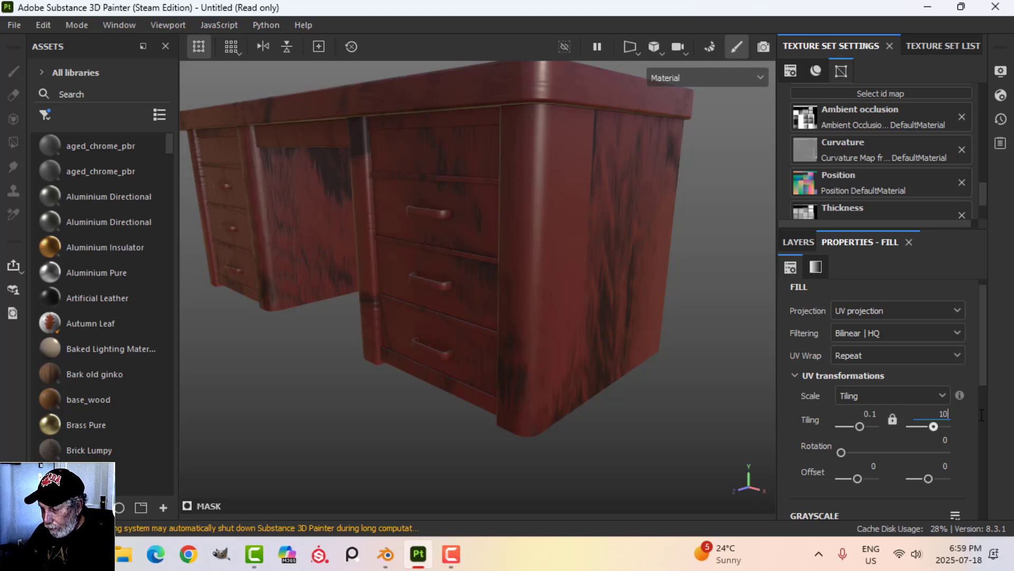
pyautogui.press('Return')
pyautogui.keyDown('alt'); pyautogui.moveTo(558, 233); pyautogui.dragTo(460, 221); pyautogui.keyUp('alt')
pyautogui.scroll(4, 634, 226)
pyautogui.scroll(-5, 633, 221)
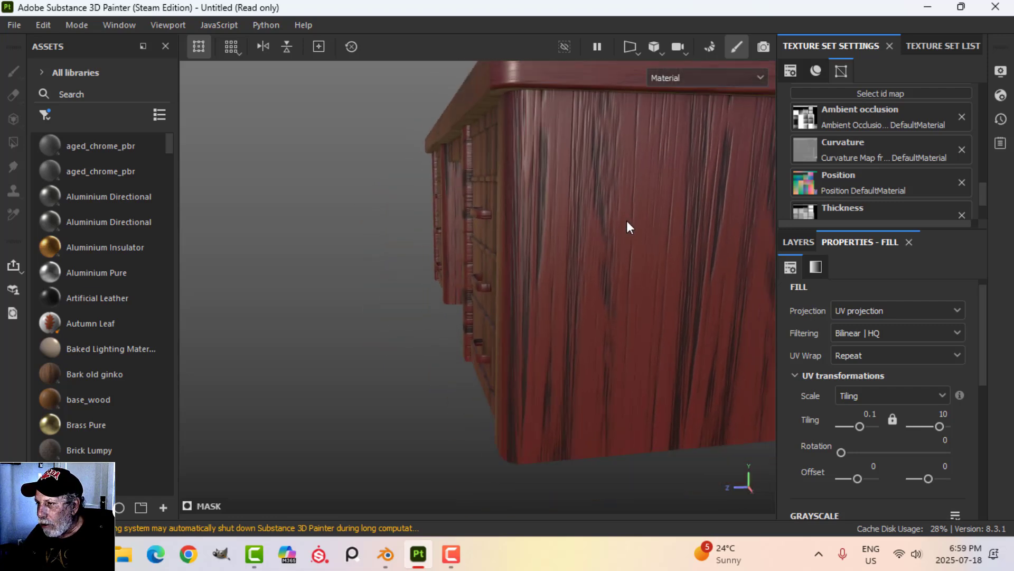
pyautogui.moveTo(566, 246)
pyautogui.keyDown('alt'); pyautogui.mouseDown()
pyautogui.moveTo(509, 236)
pyautogui.moveTo(573, 234)
pyautogui.moveTo(577, 272)
pyautogui.moveTo(573, 237)
pyautogui.moveTo(560, 290)
pyautogui.moveTo(584, 290)
pyautogui.moveTo(565, 258)
pyautogui.mouseUp(); pyautogui.keyUp('alt')
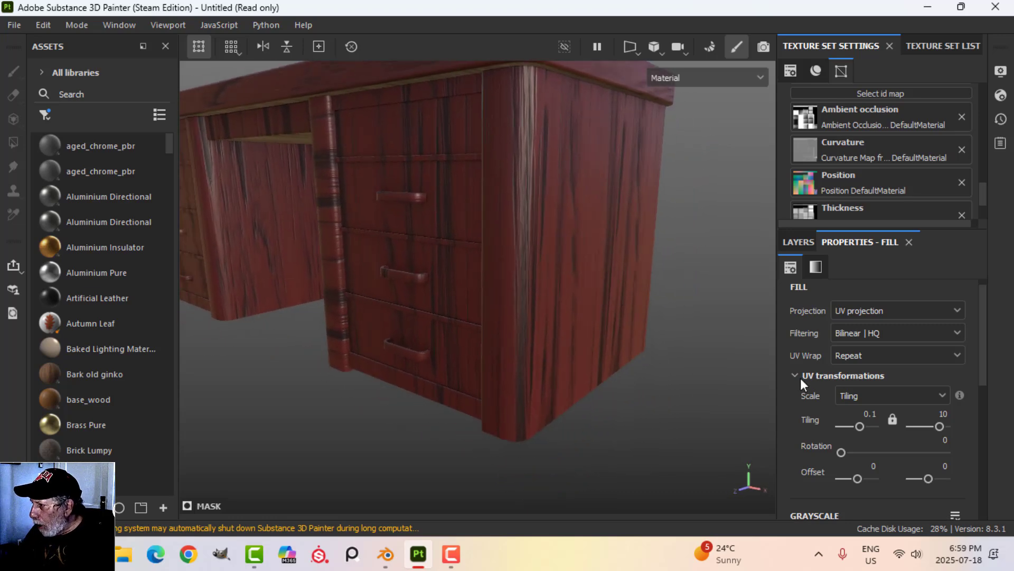
# - Rename the masked fill layer above Base as Grunge Wood Hard
pyautogui.click(804, 243)
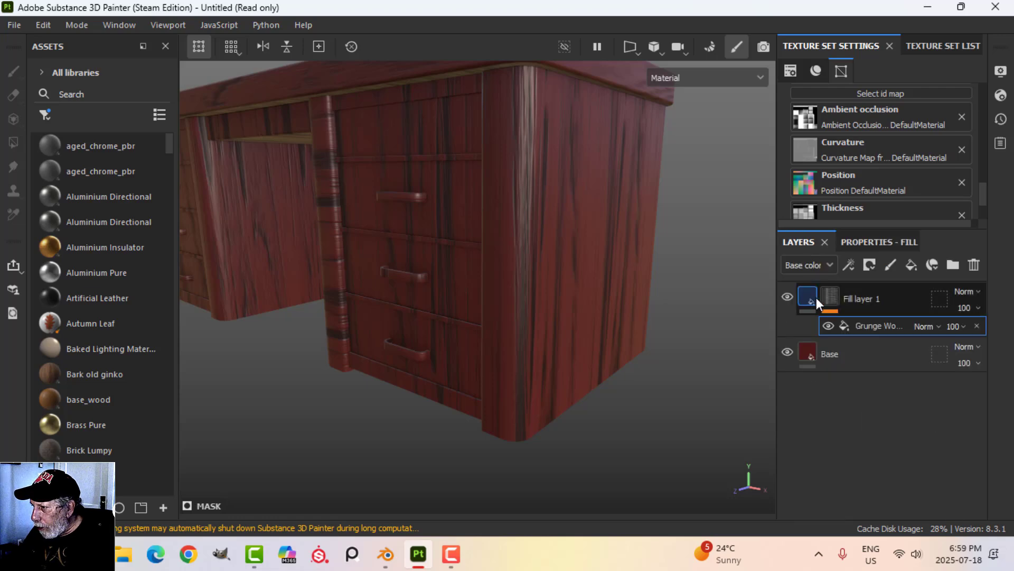
pyautogui.click(866, 299)
pyautogui.doubleClick(865, 299)
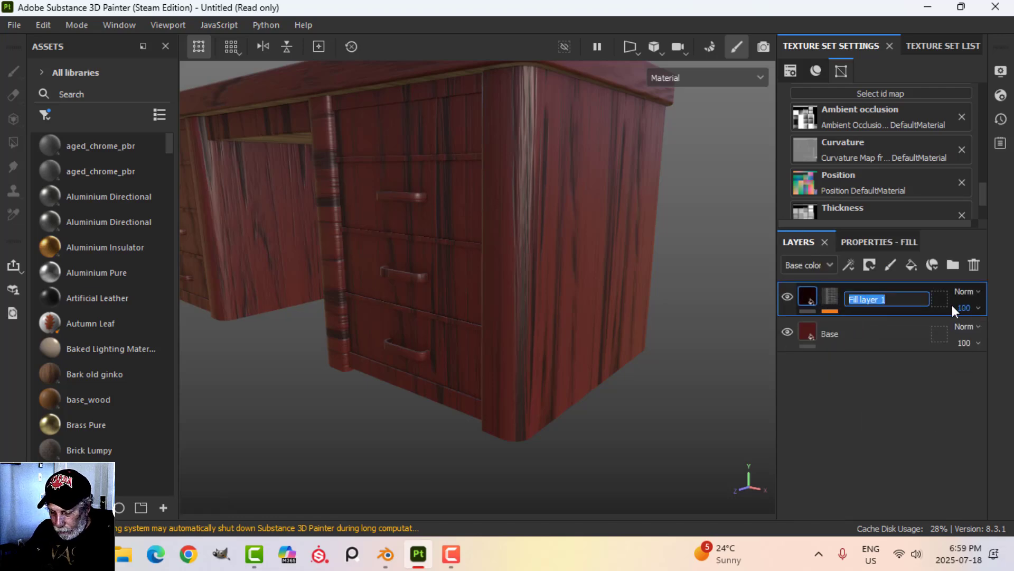
pyautogui.write('Grunge Wood Hard')
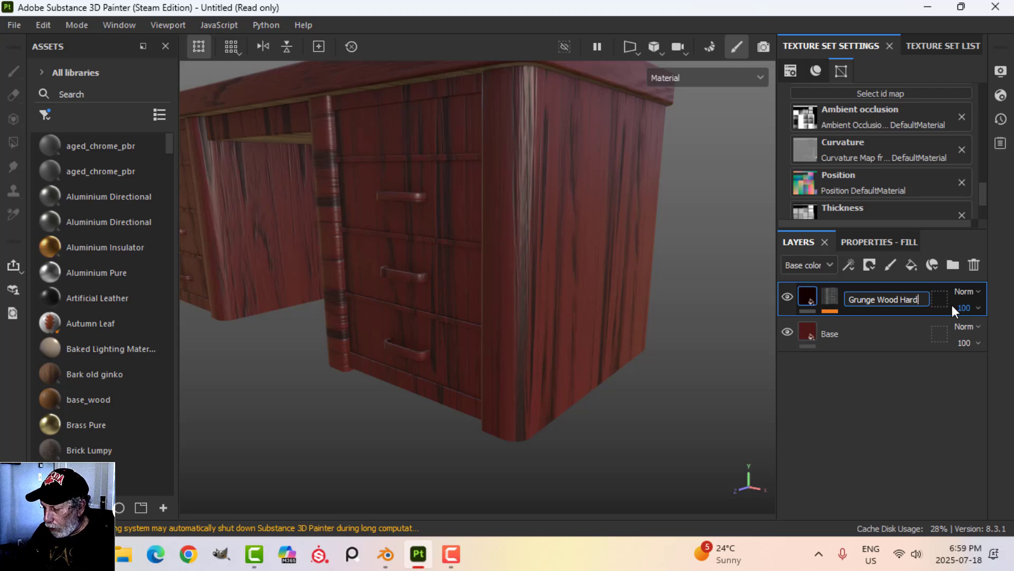
pyautogui.press('Return')
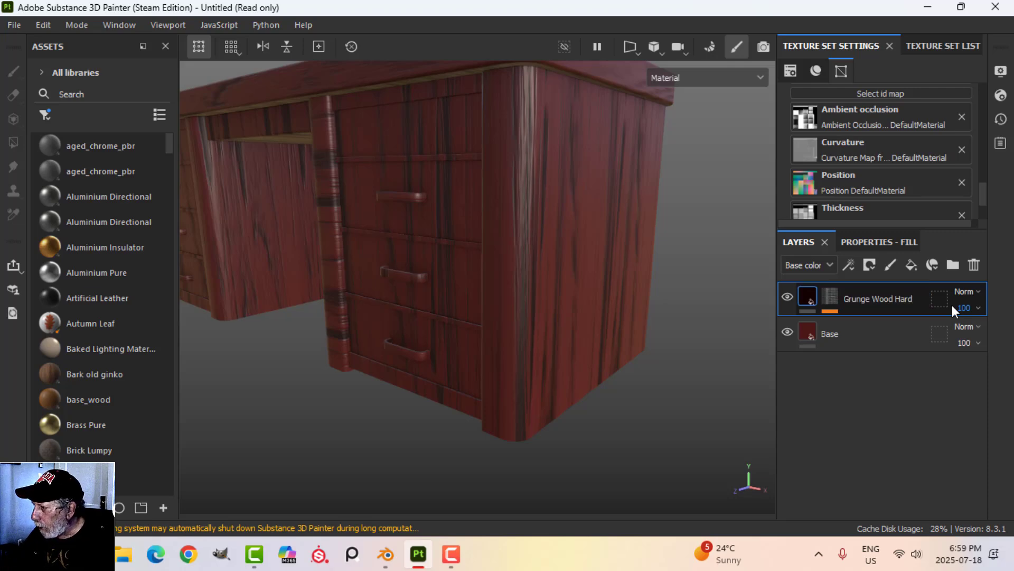
# - Add a new fill layer above Grunge Wood Hard and set its base color to a saturated dark red
pyautogui.click(911, 264)
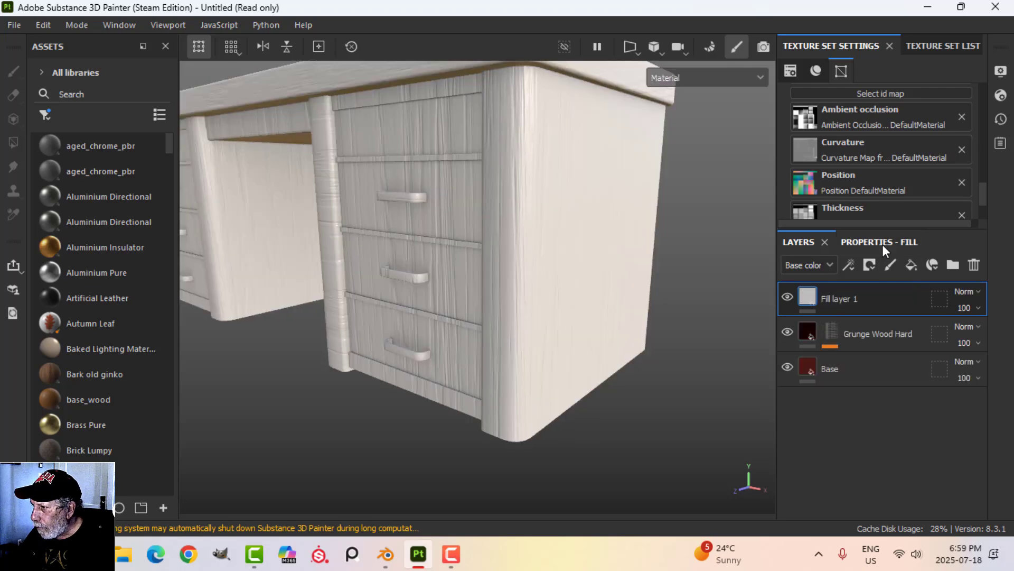
pyautogui.click(882, 243)
pyautogui.scroll(-2, 872, 445)
pyautogui.scroll(-2, 873, 445)
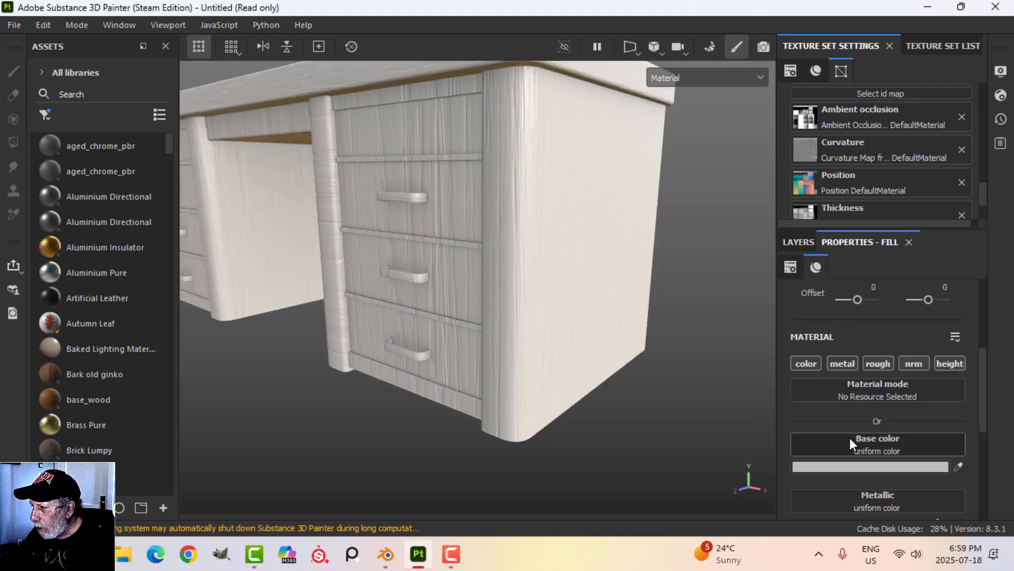
pyautogui.scroll(-1, 879, 438)
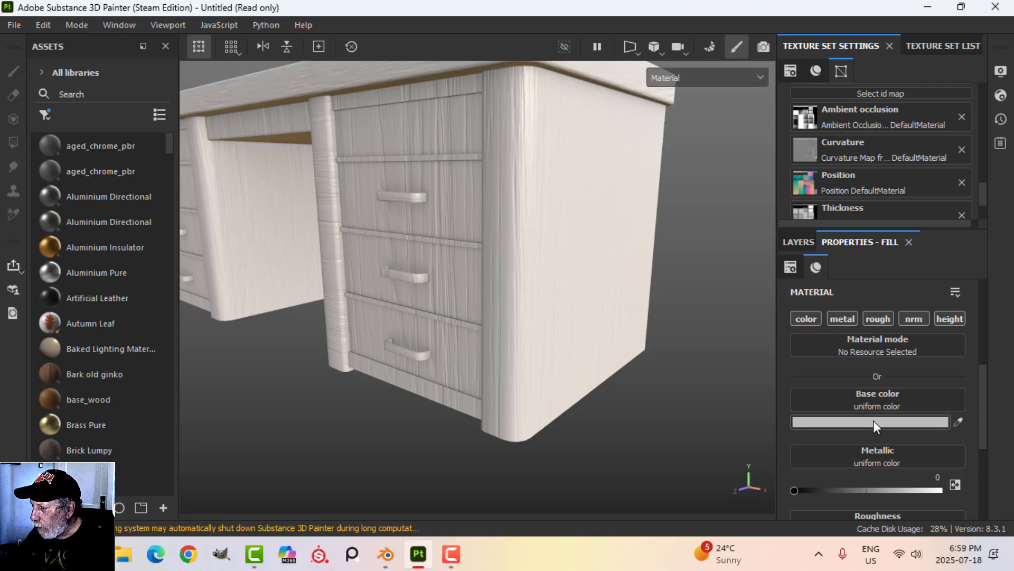
pyautogui.click(874, 421)
pyautogui.moveTo(839, 379); pyautogui.dragTo(832, 392)
pyautogui.click(860, 248)
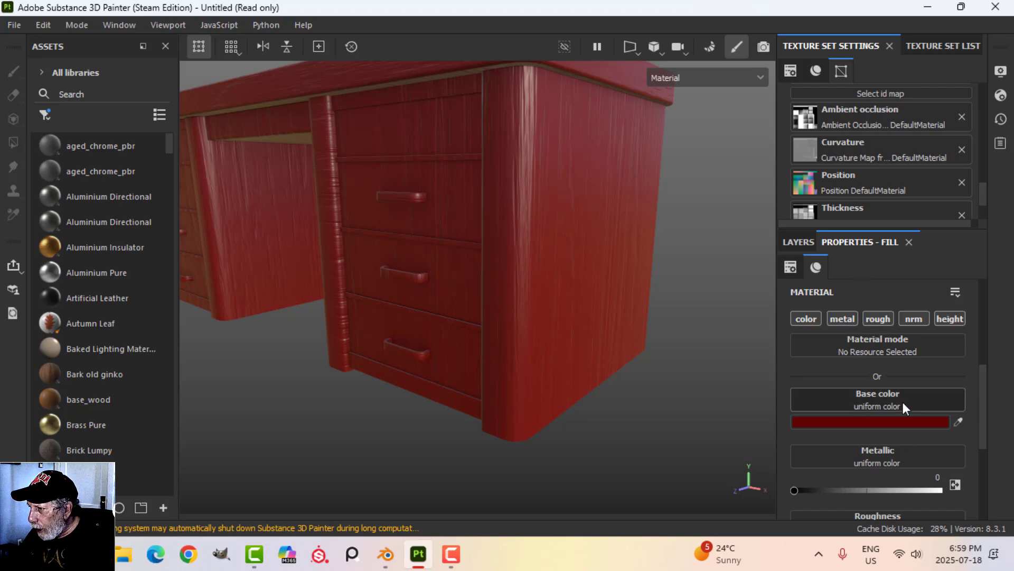
# - Keep only the color and roughness channels active on the new fill layer and set its roughness to 0.6
pyautogui.keyDown('alt'); pyautogui.click(801, 320); pyautogui.keyUp('alt')
pyautogui.click(881, 327)
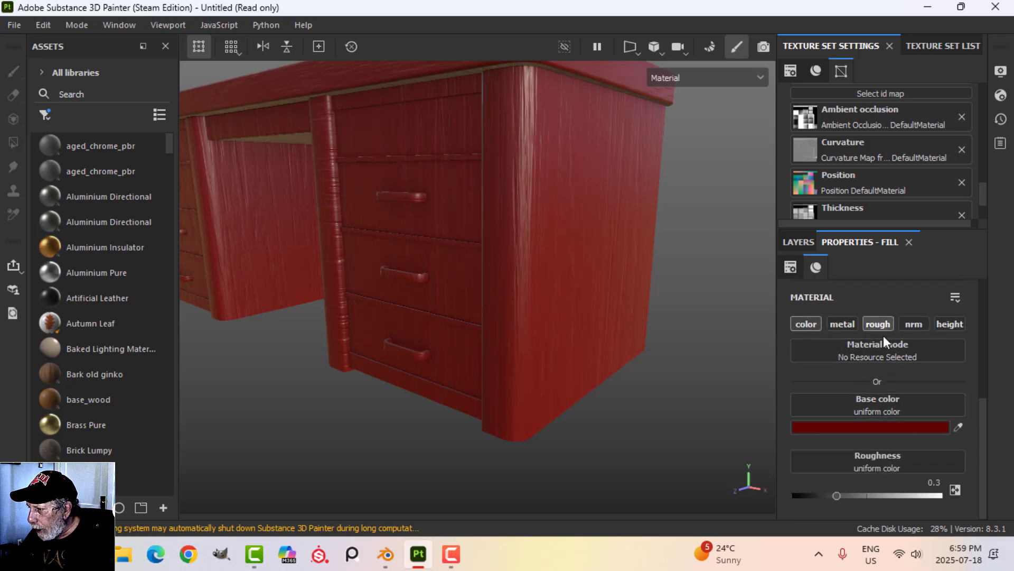
pyautogui.click(934, 482)
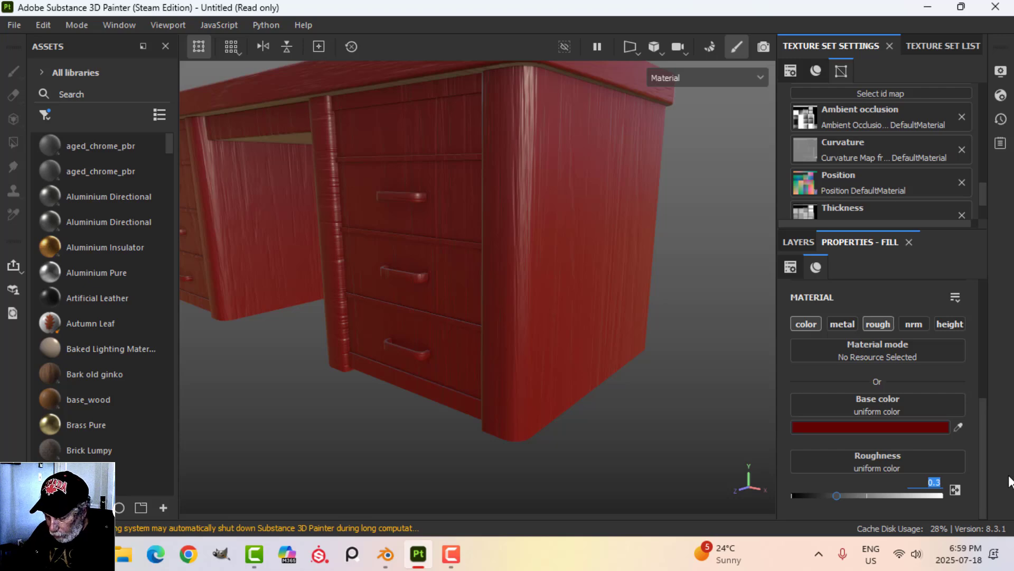
pyautogui.write('0.6')
pyautogui.press('Return')
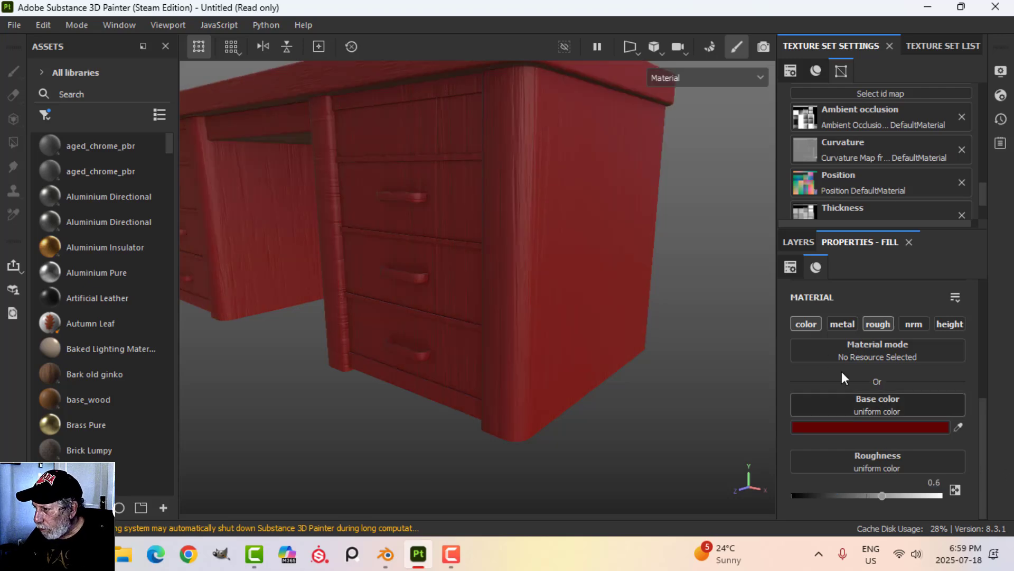
# - Add a black mask to the new red fill layer and put a fill effect in that mask
pyautogui.click(804, 243)
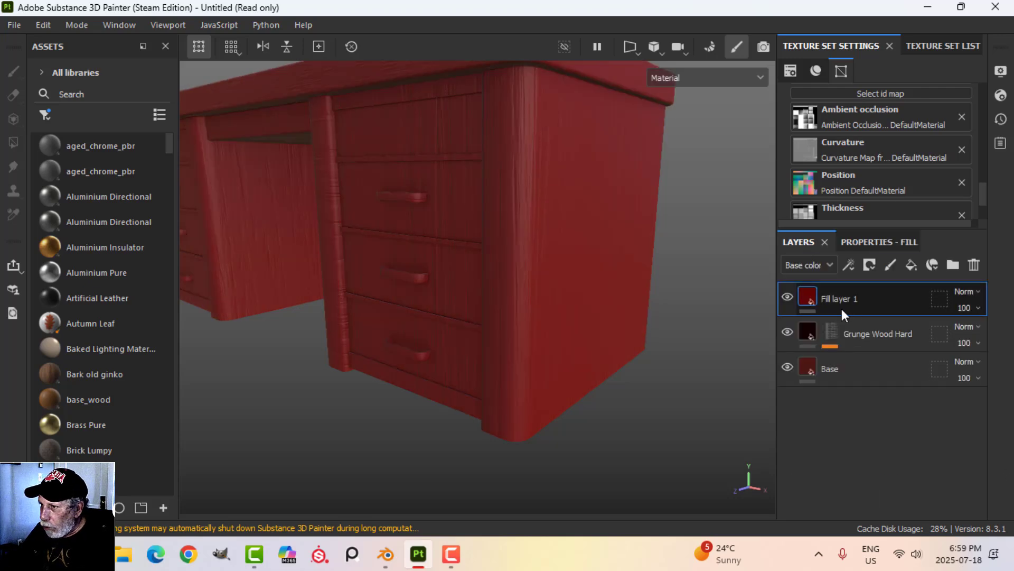
pyautogui.click(869, 264)
pyautogui.click(884, 303)
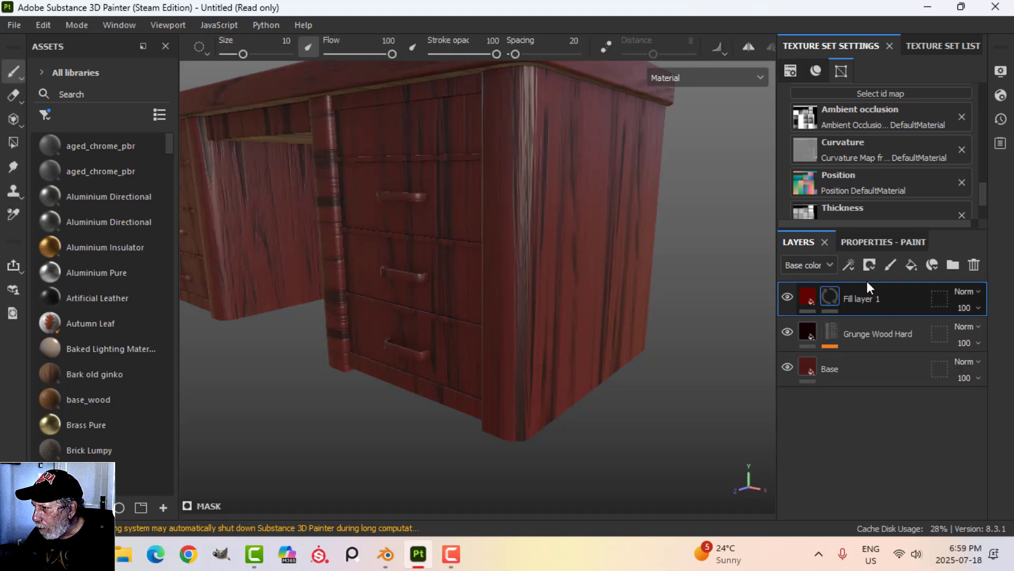
pyautogui.click(849, 264)
pyautogui.click(873, 321)
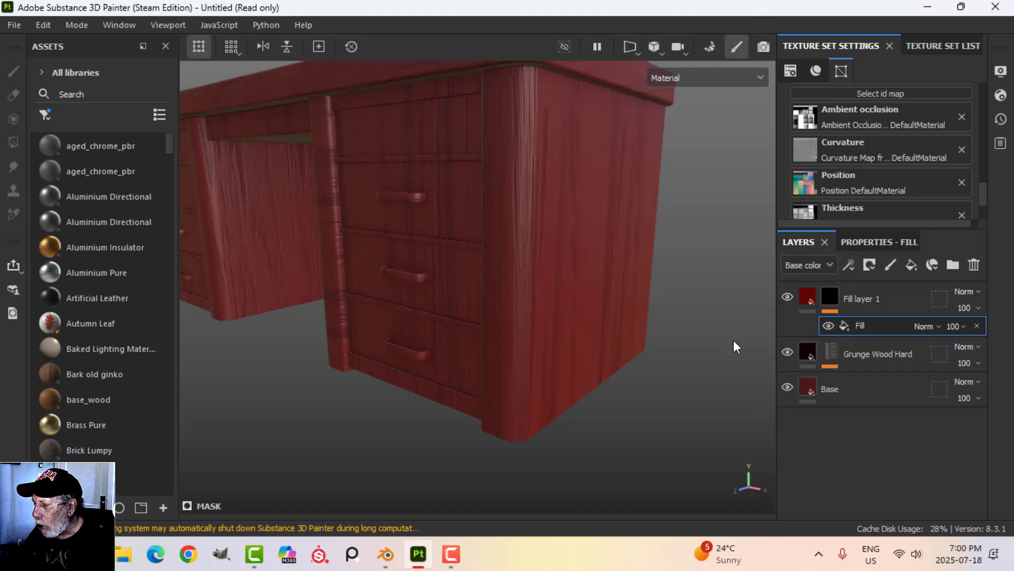
# - Search the resources for "directional" and assign Directional Noise 2 as the mask fill's grayscale texture
pyautogui.click(892, 244)
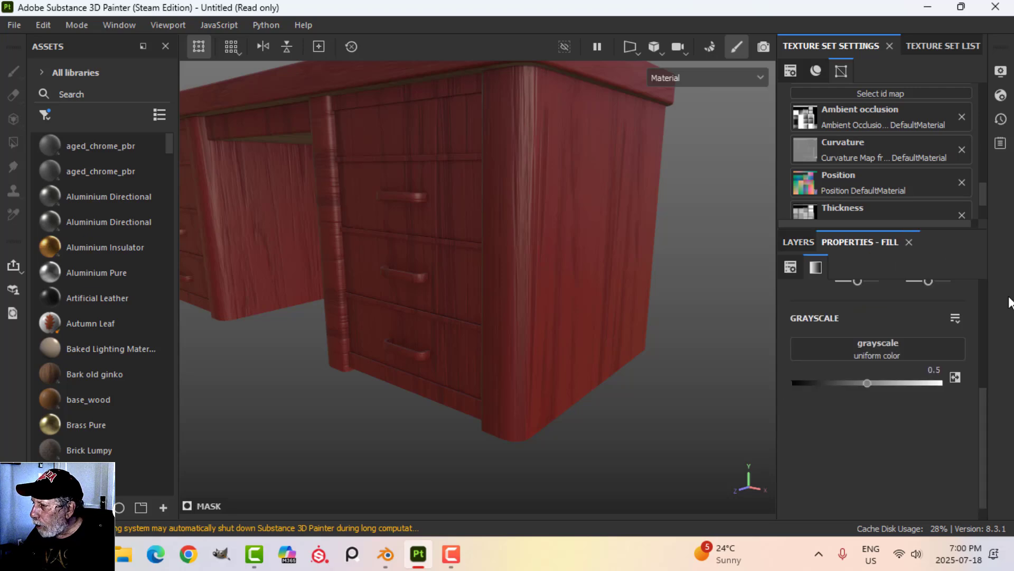
pyautogui.click(879, 350)
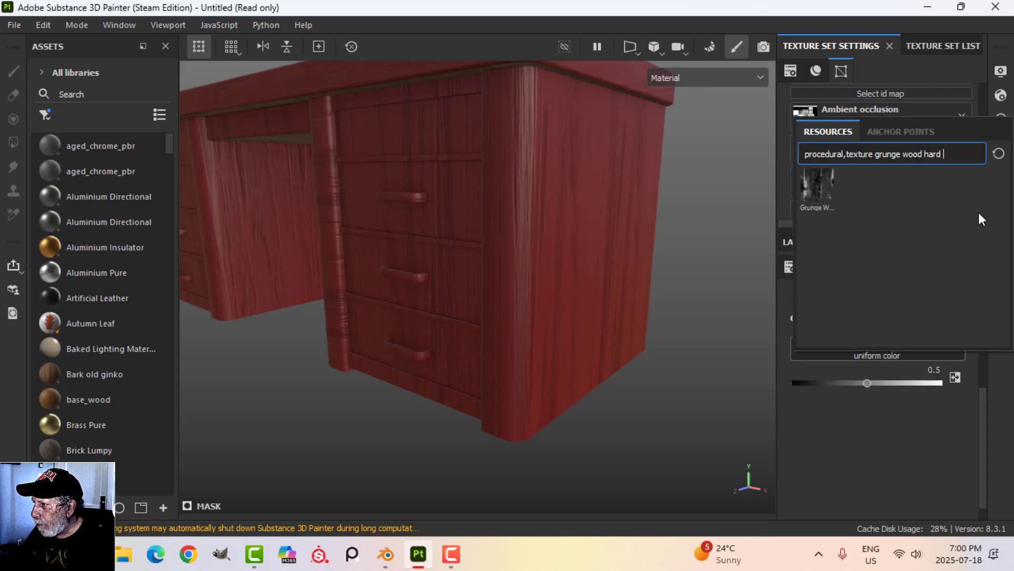
pyautogui.click(998, 154)
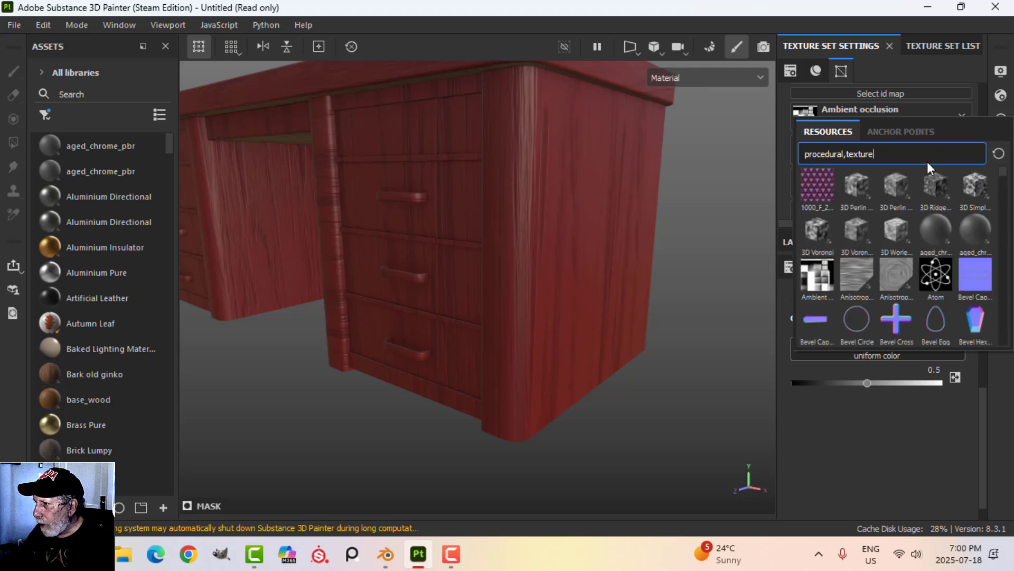
pyautogui.write('dire')
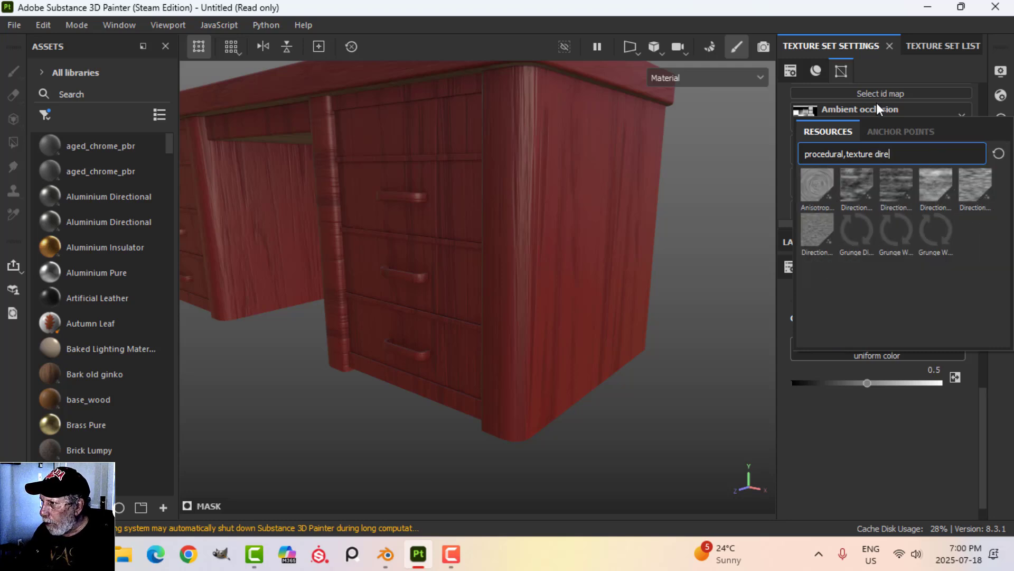
pyautogui.write('ctional')
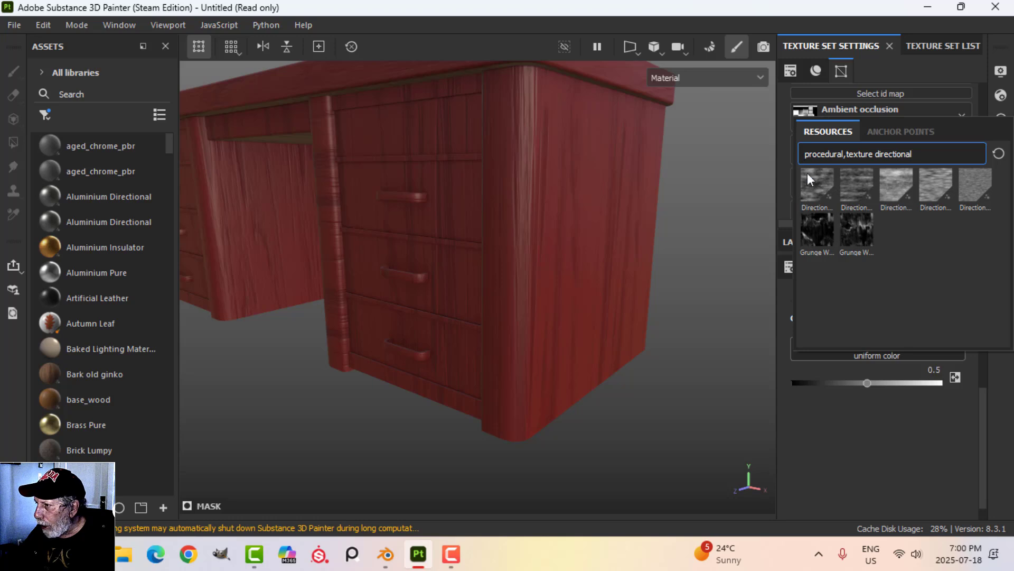
pyautogui.moveTo(851, 187)
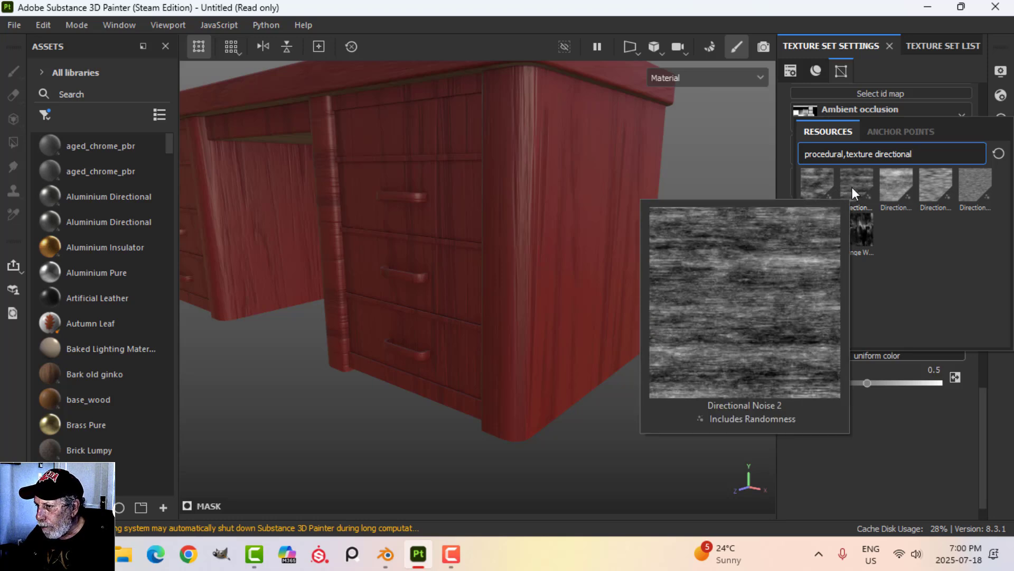
pyautogui.click(852, 187)
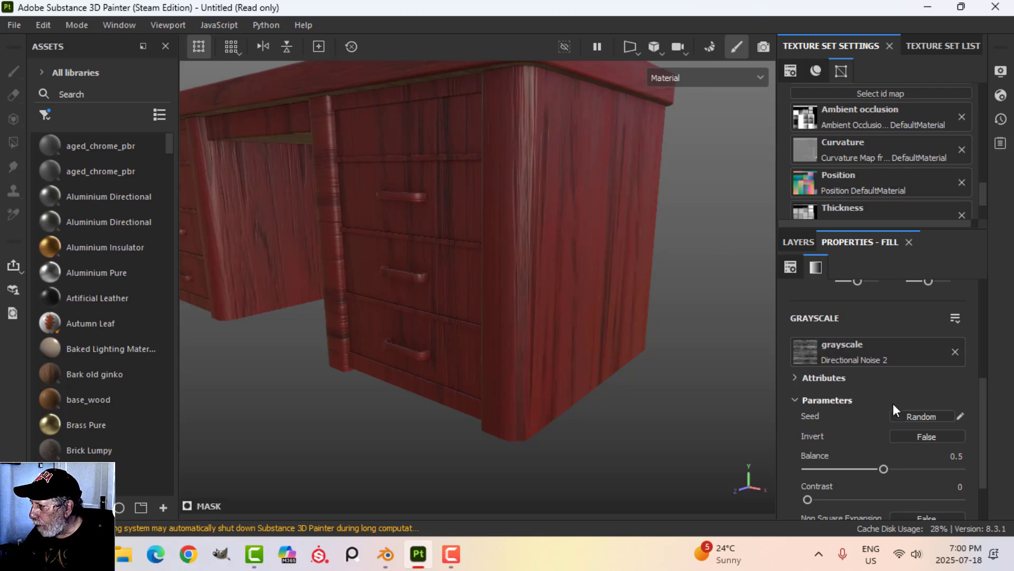
# - Set the Directional Noise 2 mask fill's balance to 0.45 and its contrast to 0.4
pyautogui.scroll(-2, 894, 403)
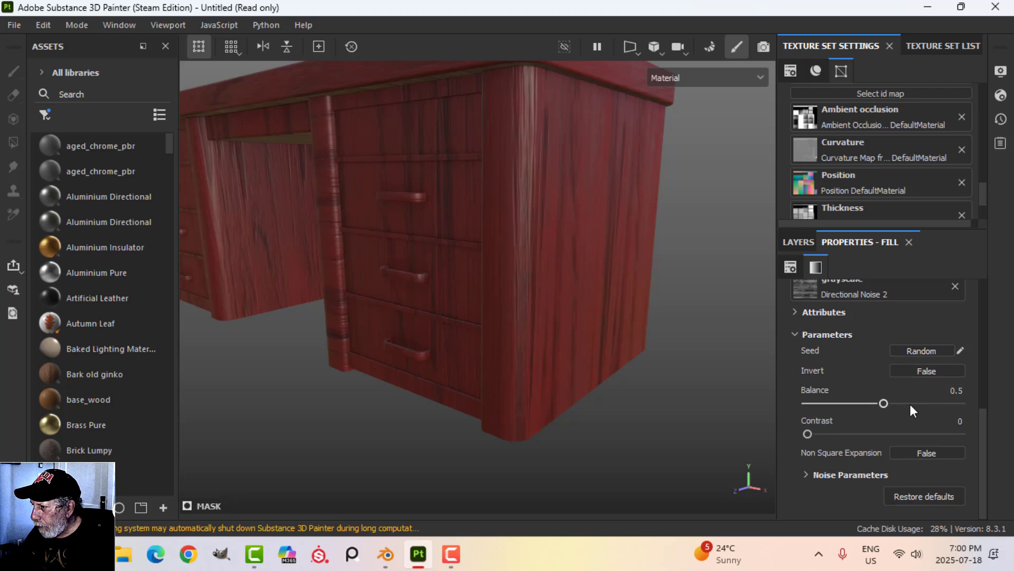
pyautogui.doubleClick(947, 390)
pyautogui.write('.4')
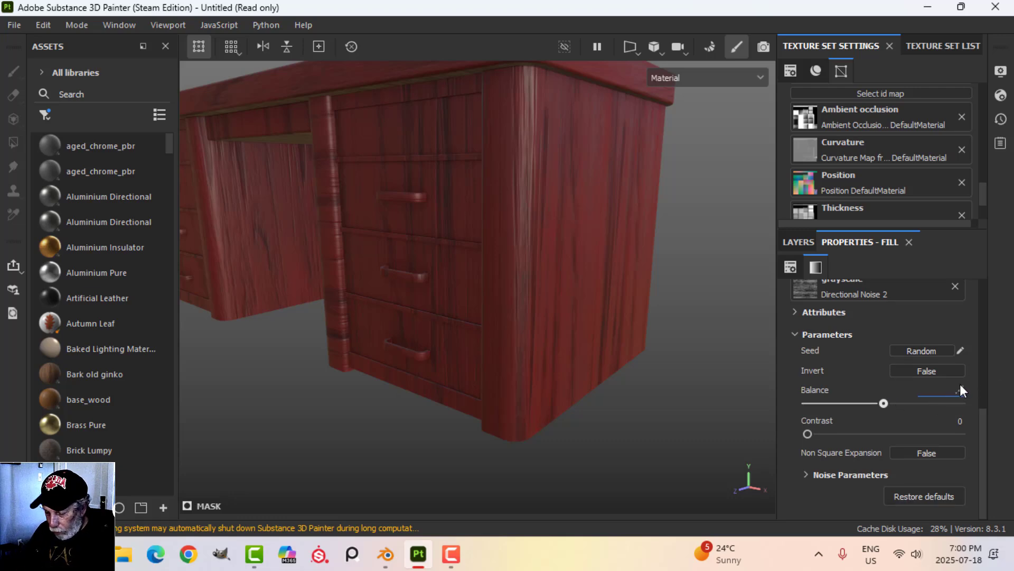
pyautogui.write('5')
pyautogui.press('Return')
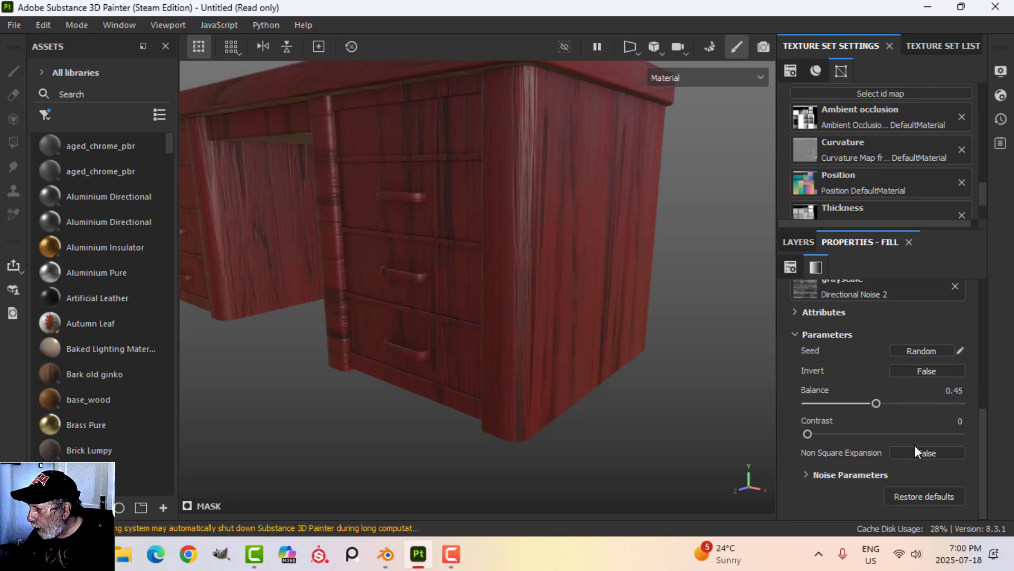
pyautogui.doubleClick(960, 421)
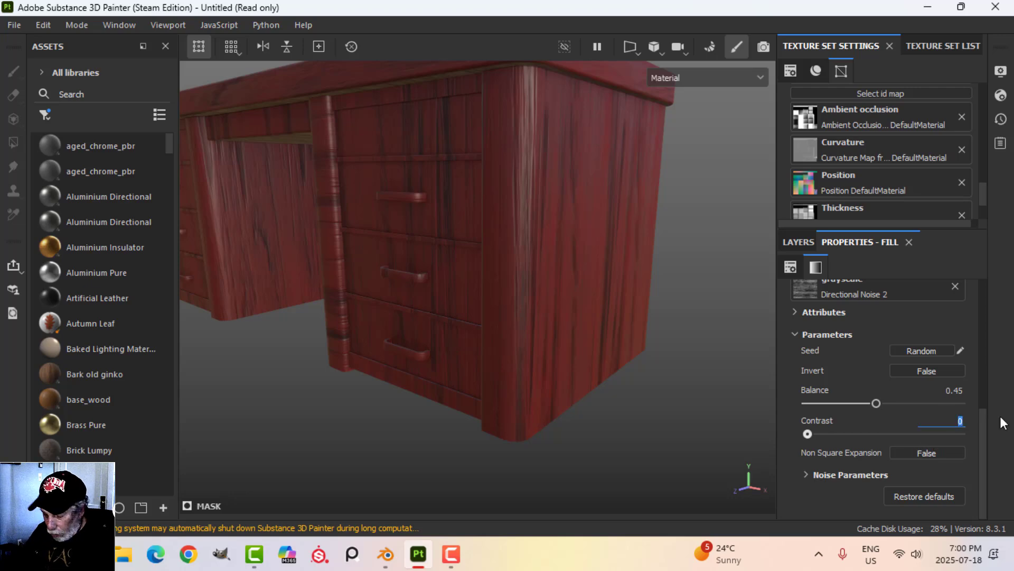
pyautogui.write('.4')
pyautogui.press('Return')
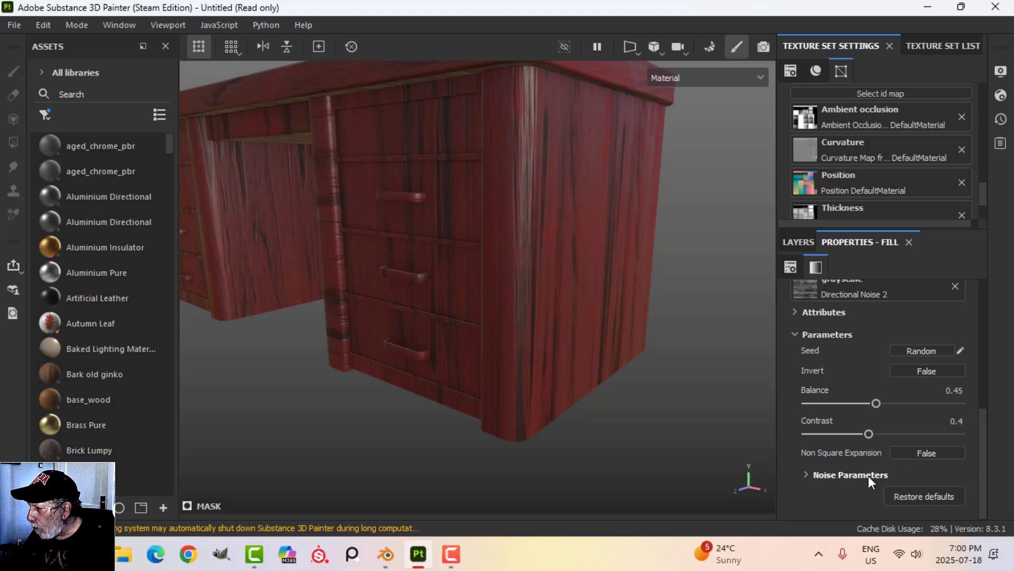
# - Set the UV tiling of the Directional Noise 2 mask fill to 2.75
pyautogui.click(814, 474)
pyautogui.scroll(-2, 879, 458)
pyautogui.scroll(2, 880, 459)
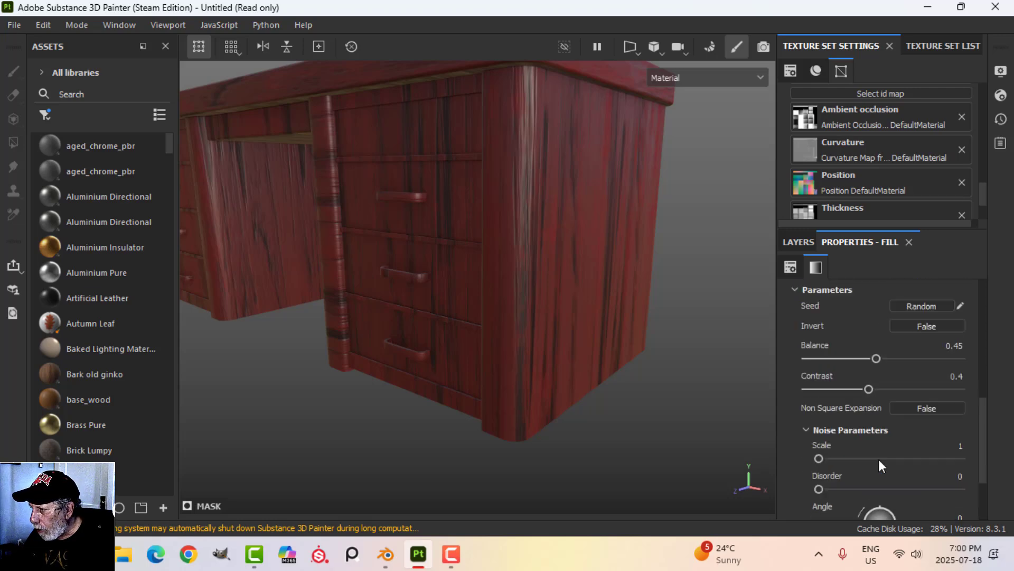
pyautogui.scroll(6, 845, 465)
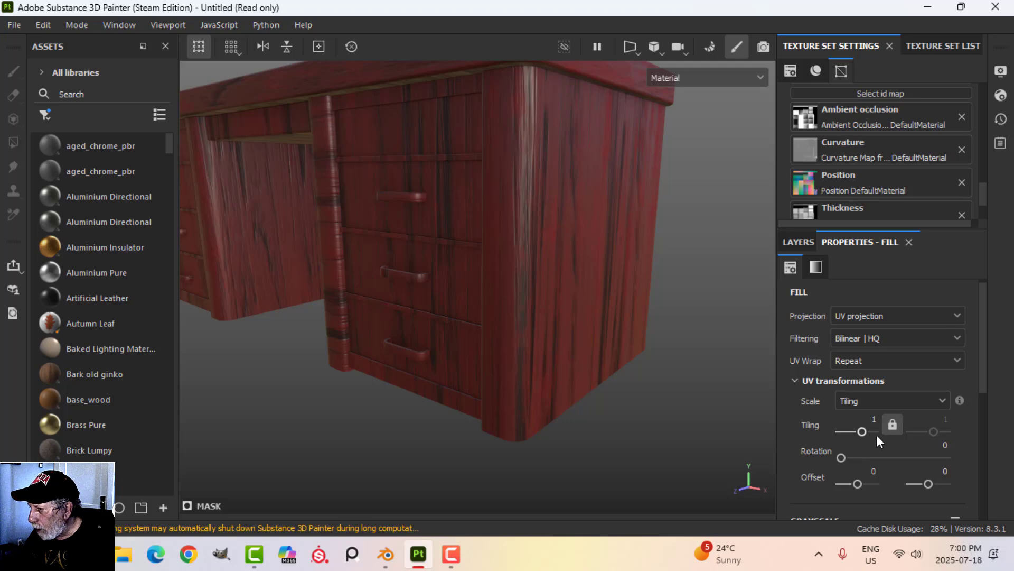
pyautogui.click(867, 420)
pyautogui.write('2.')
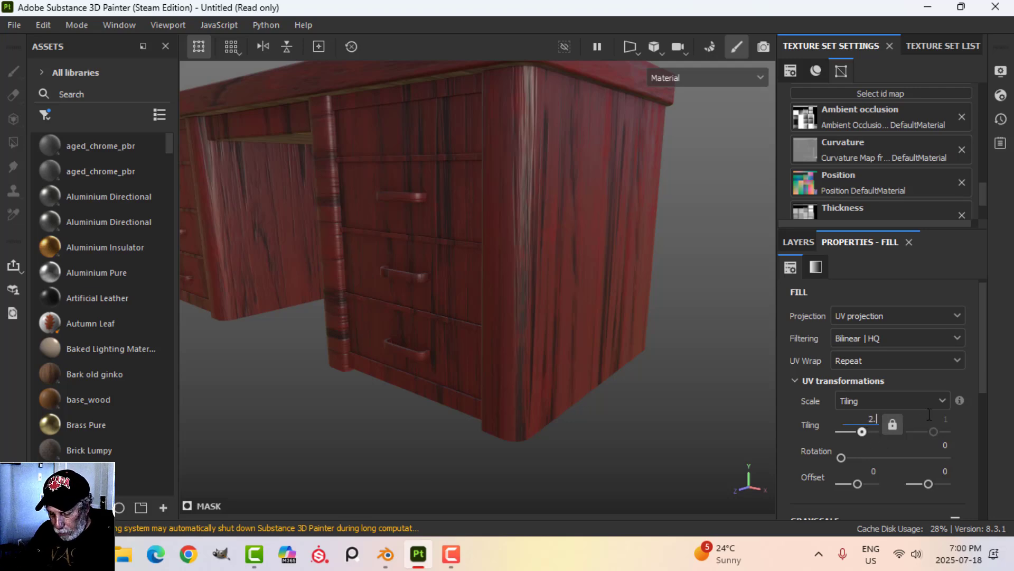
pyautogui.write('75')
pyautogui.press('Return')
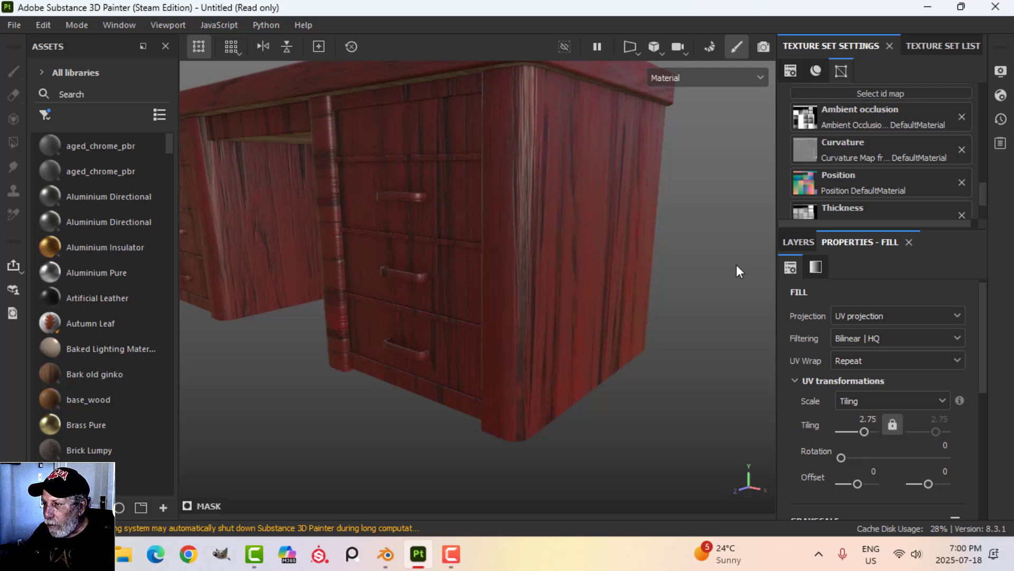
pyautogui.keyDown('alt'); pyautogui.moveTo(736, 265); pyautogui.dragTo(581, 243); pyautogui.keyUp('alt')
pyautogui.scroll(-3, 855, 338)
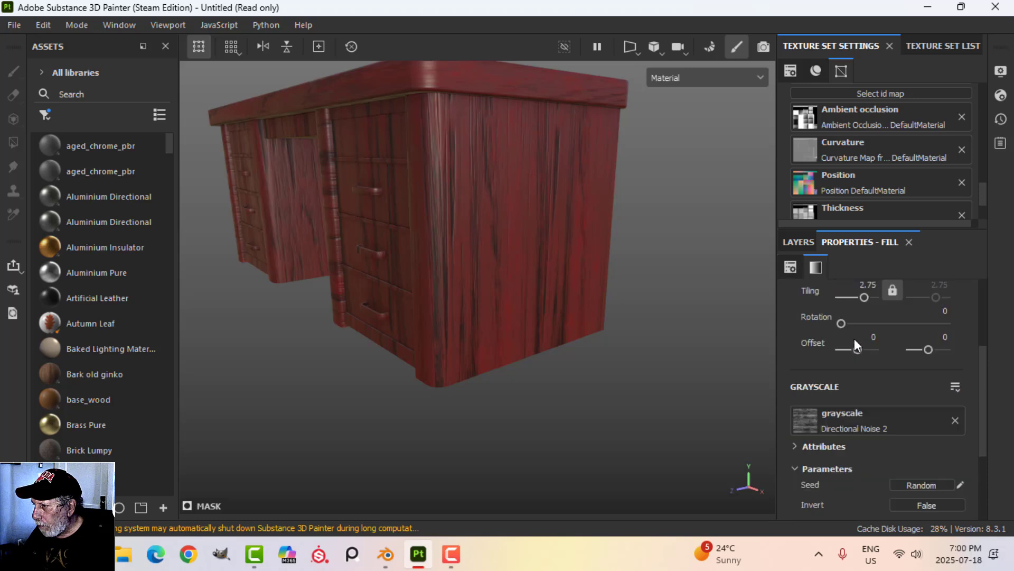
# - Rename the red fill layer at the top of the stack as "Directional Noise2"
pyautogui.scroll(3, 850, 332)
pyautogui.click(801, 242)
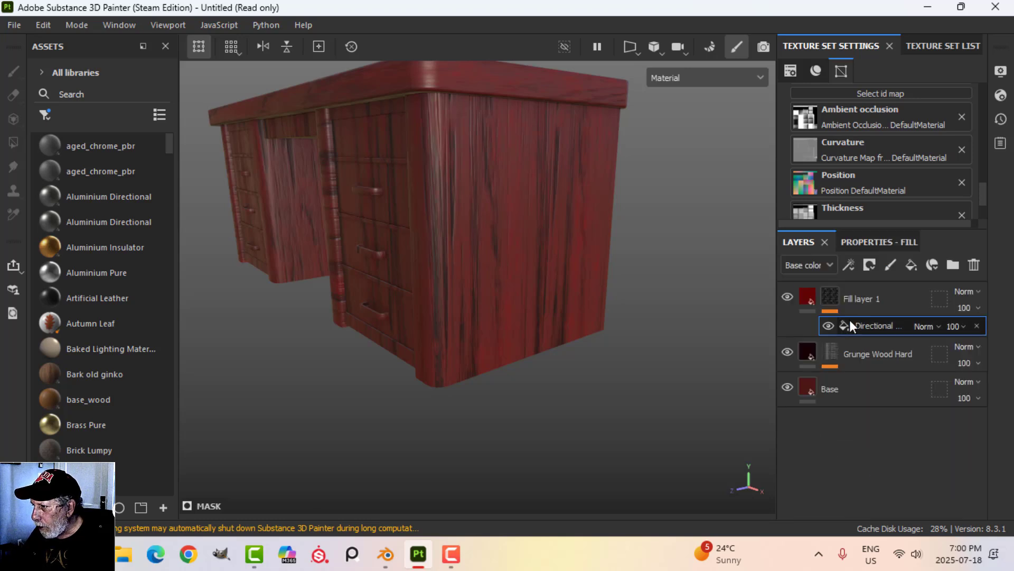
pyautogui.doubleClick(860, 298)
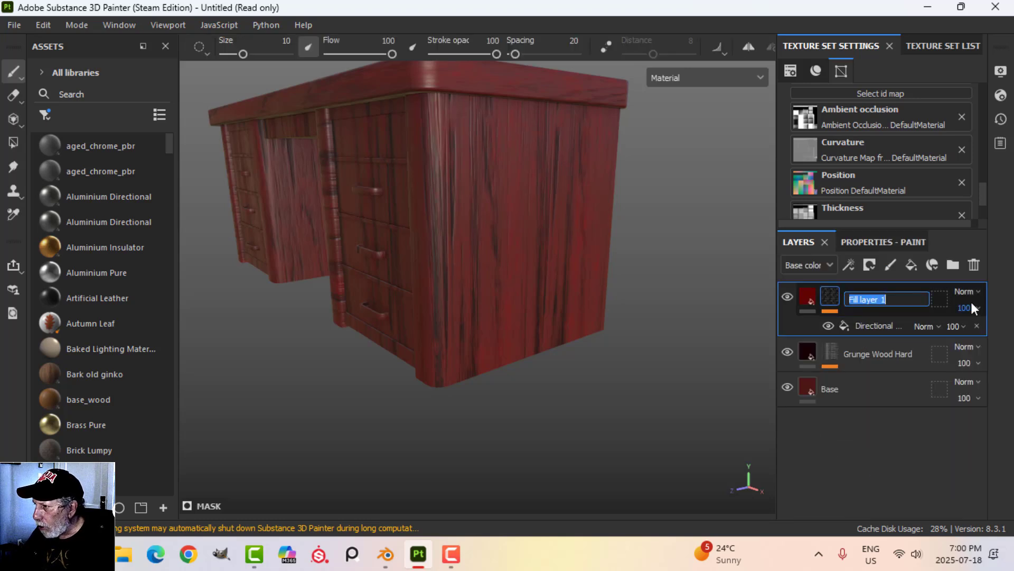
pyautogui.write('Directional ')
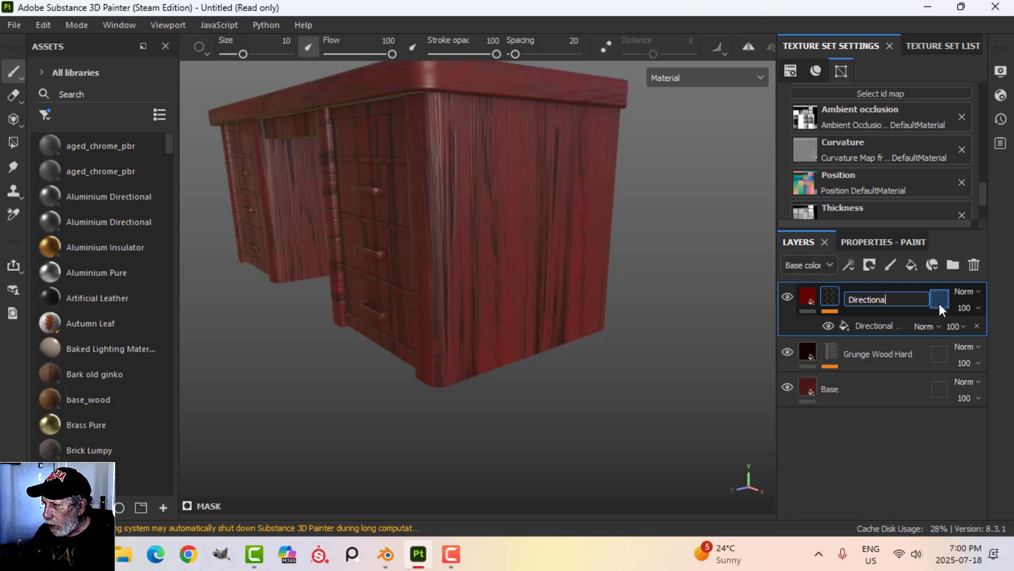
pyautogui.write('Noise2')
pyautogui.press('Return')
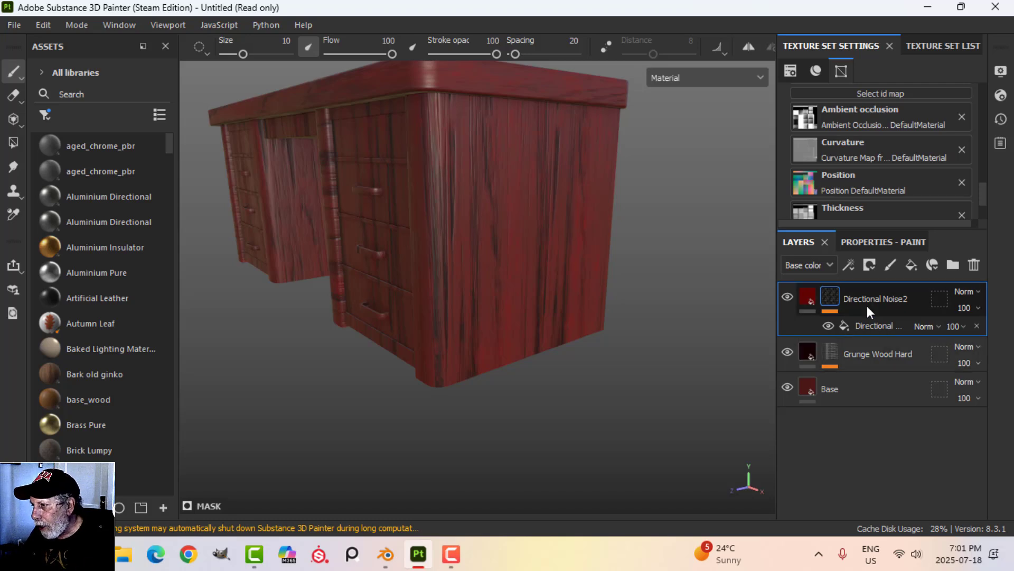
# - Add a new fill layer above Directional Noise2 and keep only its roughness and height channels active
pyautogui.click(811, 297)
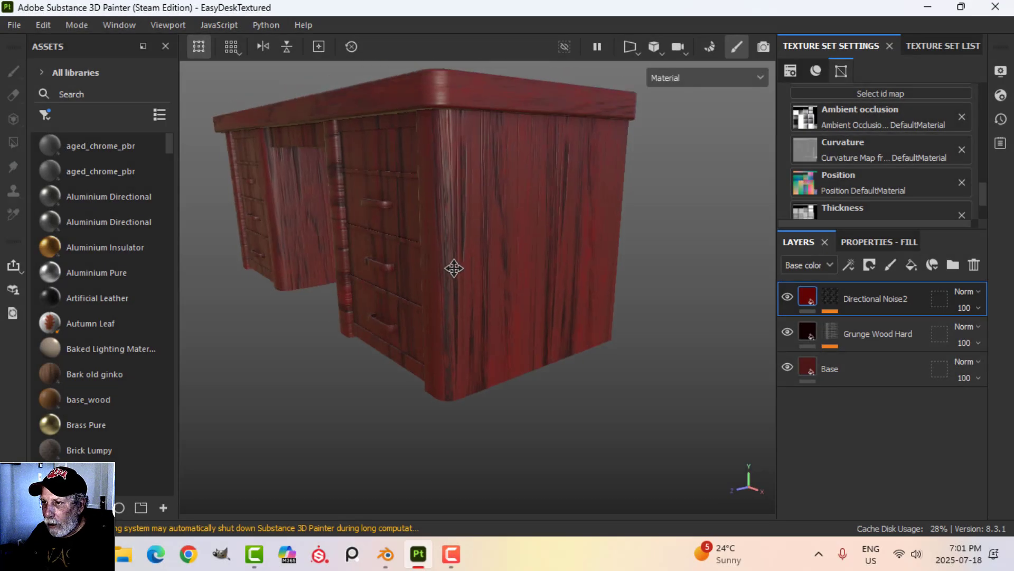
pyautogui.keyDown('alt'); pyautogui.moveTo(480, 280); pyautogui.dragTo(488, 287, button='middle'); pyautogui.keyUp('alt')
pyautogui.keyDown('alt'); pyautogui.moveTo(488, 287); pyautogui.dragTo(535, 300); pyautogui.keyUp('alt')
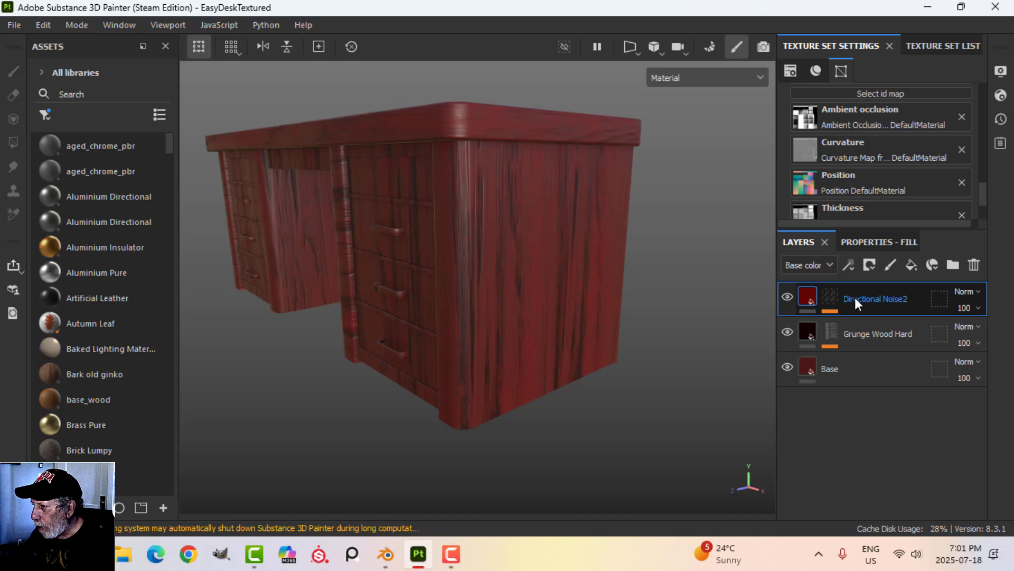
pyautogui.click(913, 263)
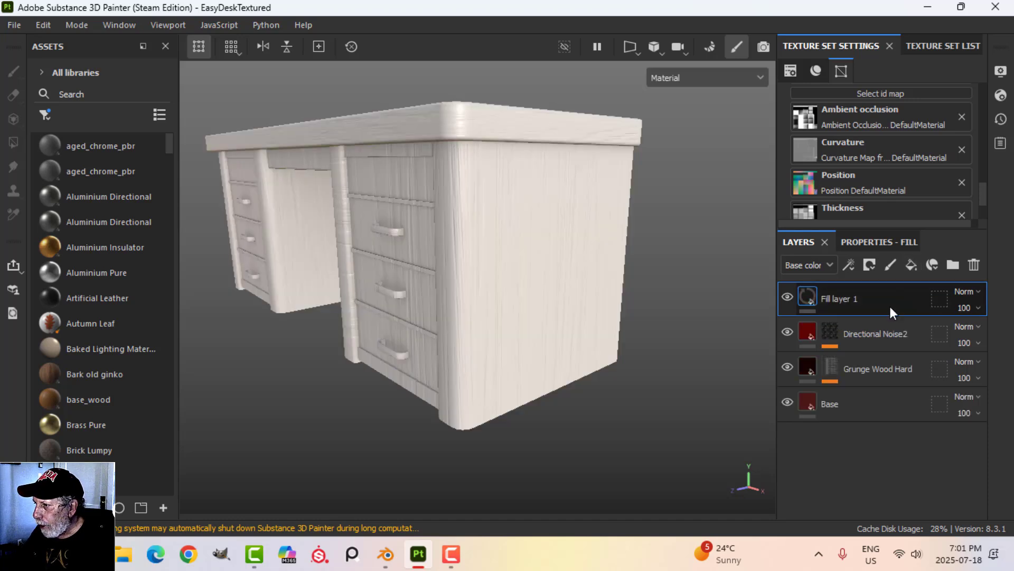
pyautogui.click(883, 241)
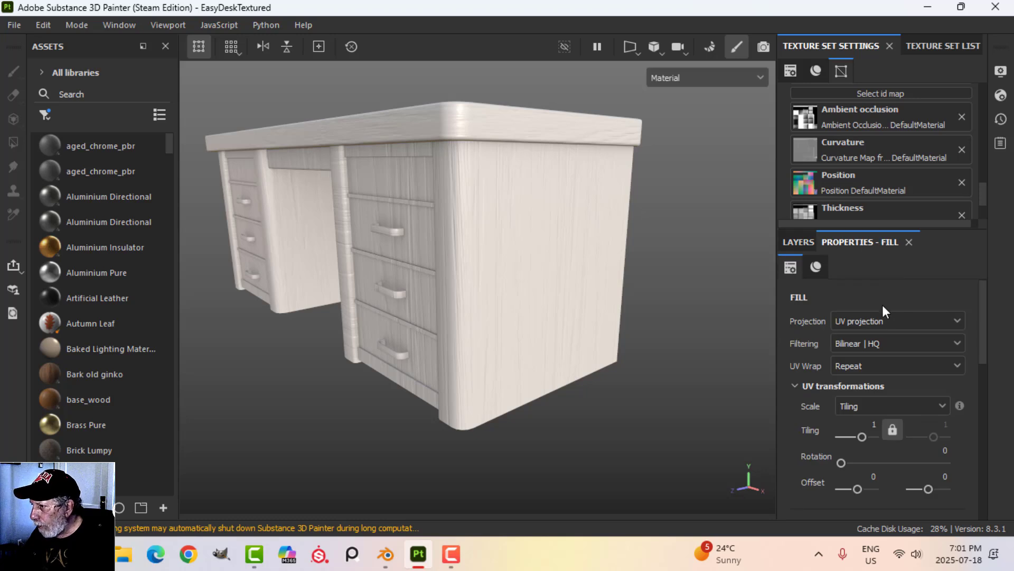
pyautogui.scroll(-3, 881, 390)
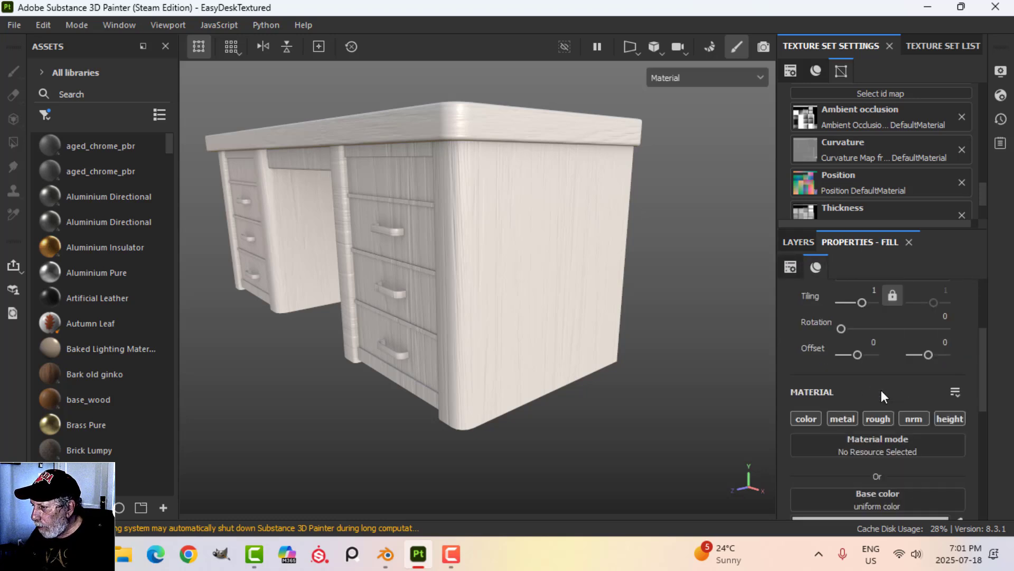
pyautogui.click(878, 418)
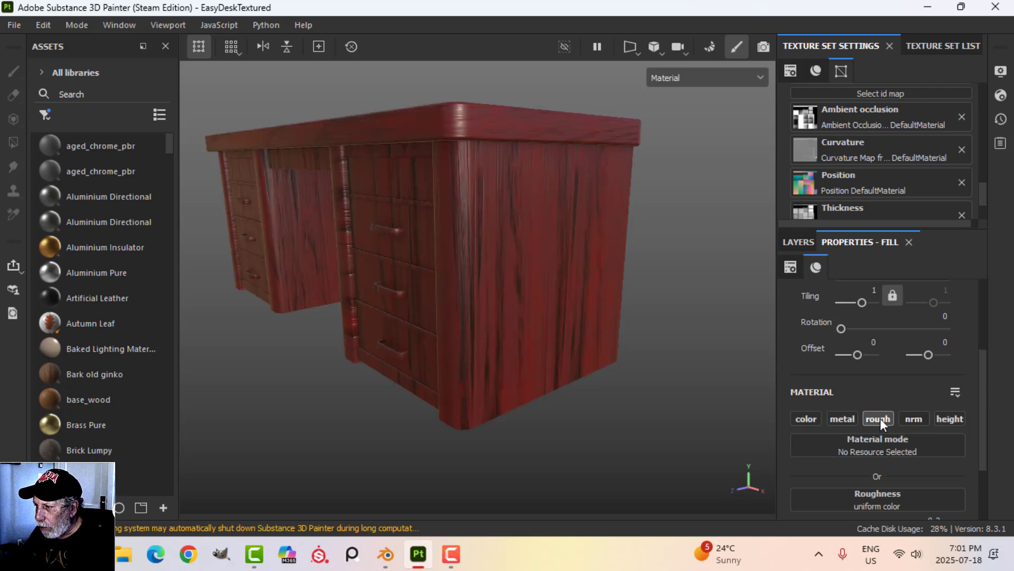
pyautogui.click(948, 420)
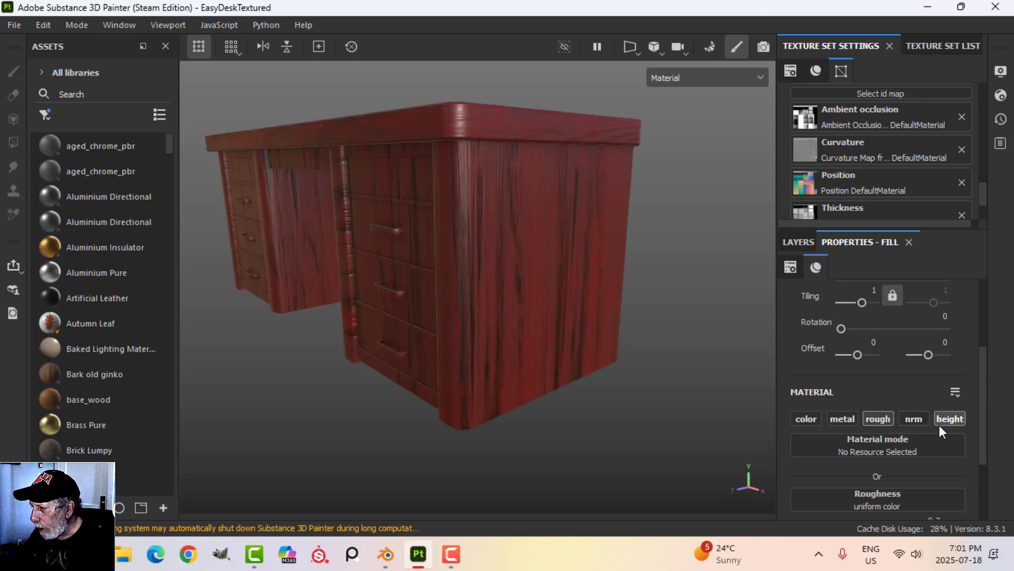
# - Set the new fill layer's roughness to 0.6 and its height to -0.08
pyautogui.scroll(-2, 930, 428)
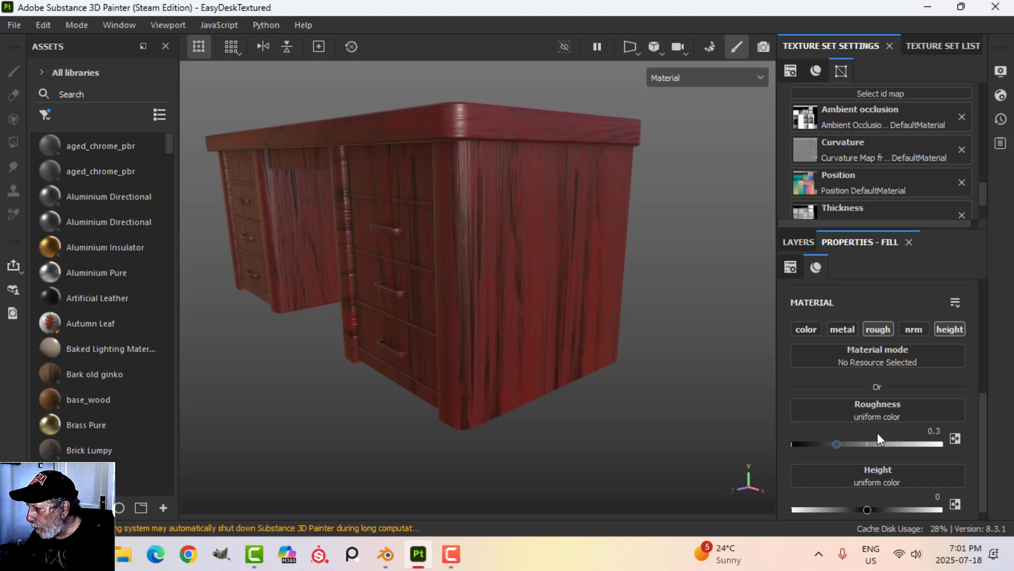
pyautogui.click(934, 430)
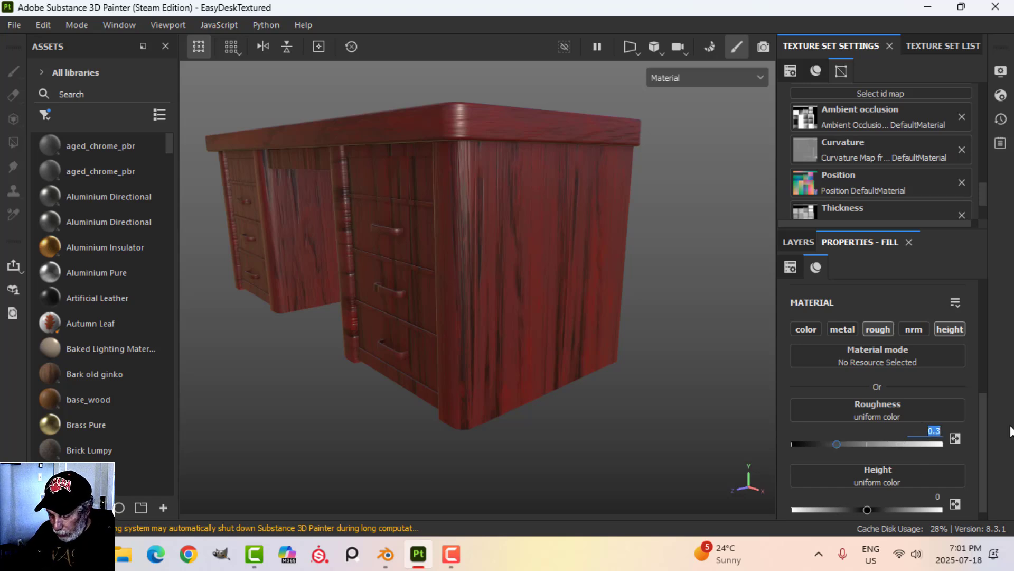
pyautogui.write('.')
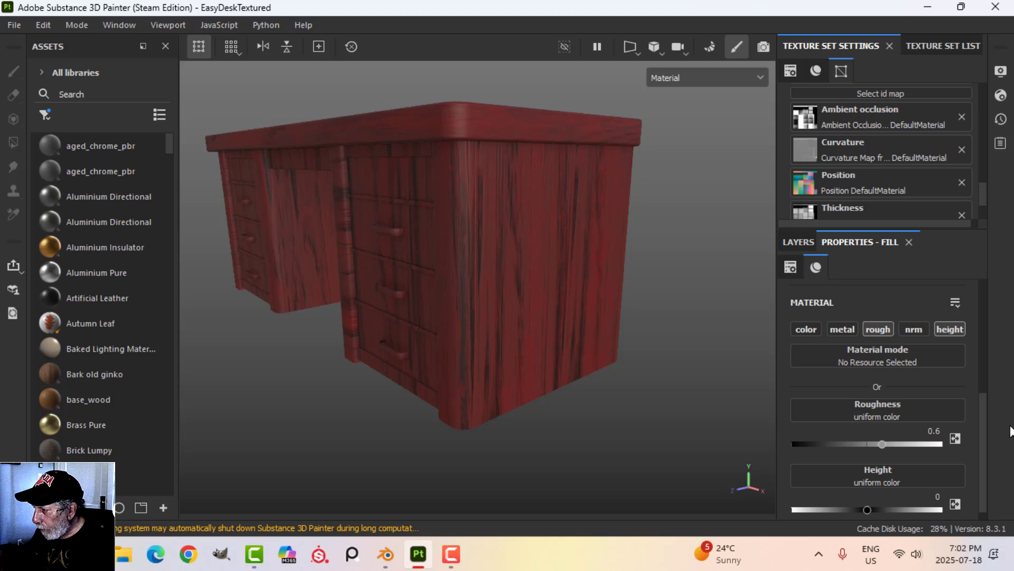
pyautogui.click(936, 497)
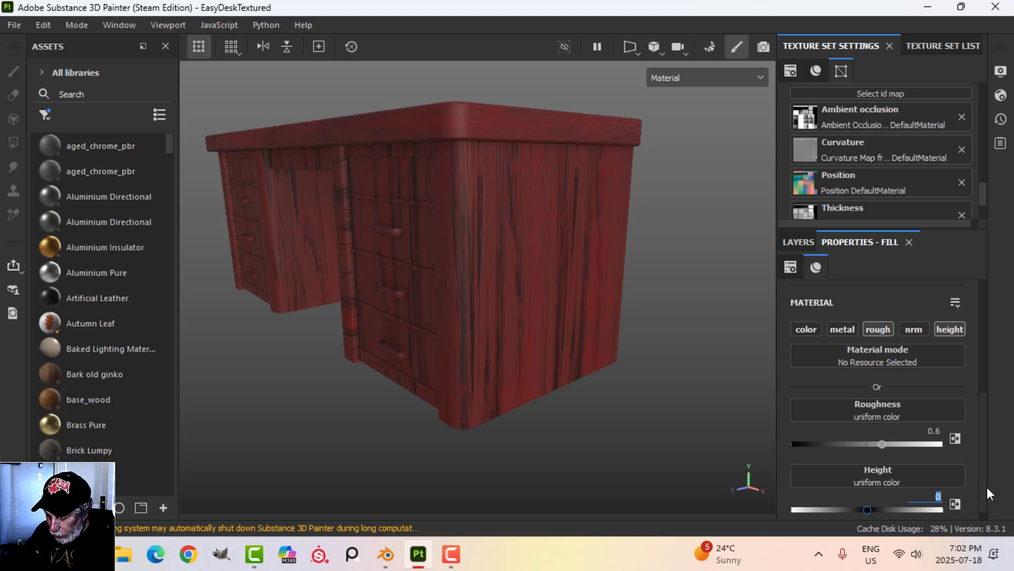
pyautogui.write('-0.08')
pyautogui.press('Return')
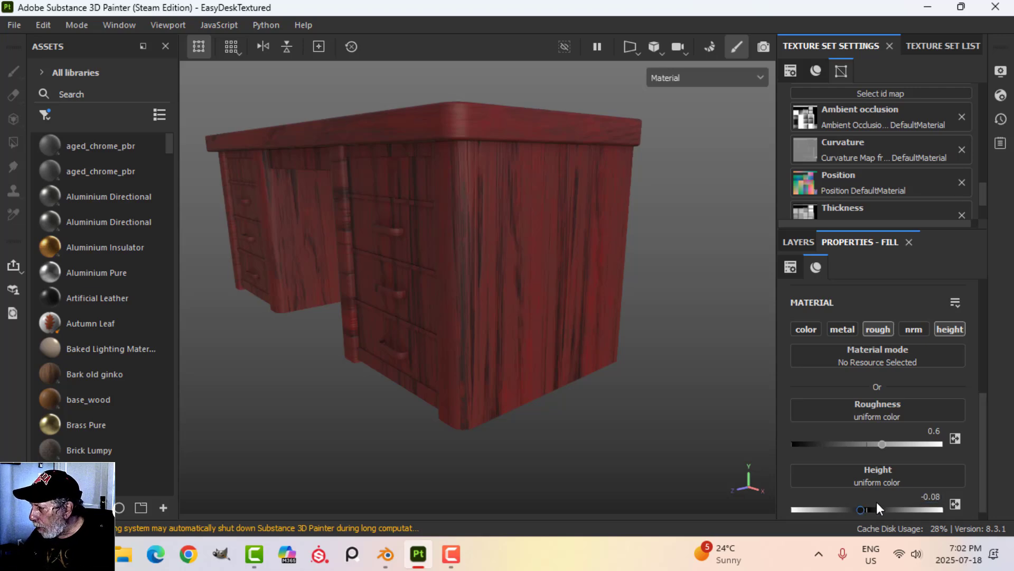
# - Add a black mask to the new roughness and height layer and put a fill effect in that mask
pyautogui.click(799, 238)
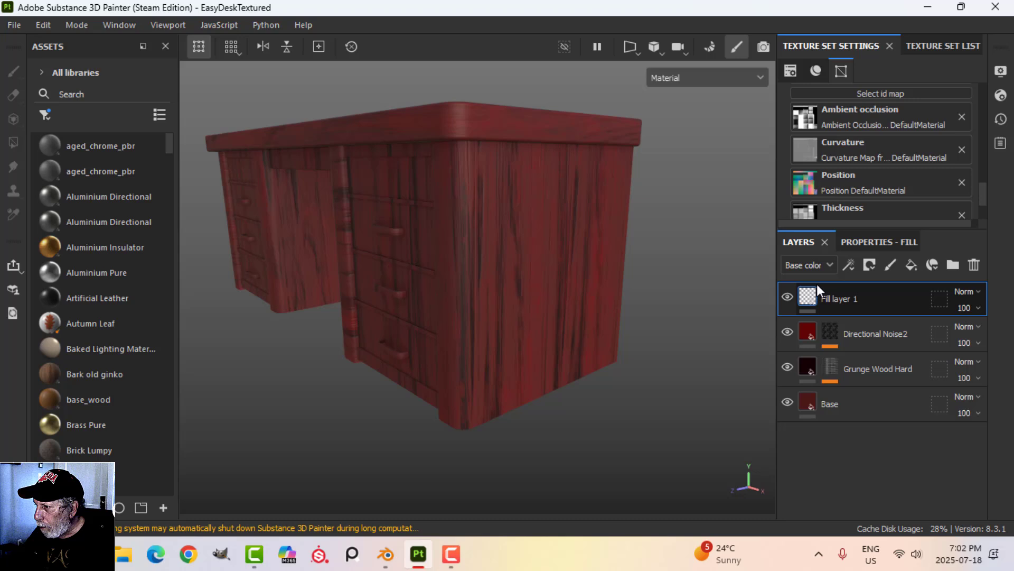
pyautogui.click(869, 266)
pyautogui.click(883, 299)
pyautogui.click(850, 266)
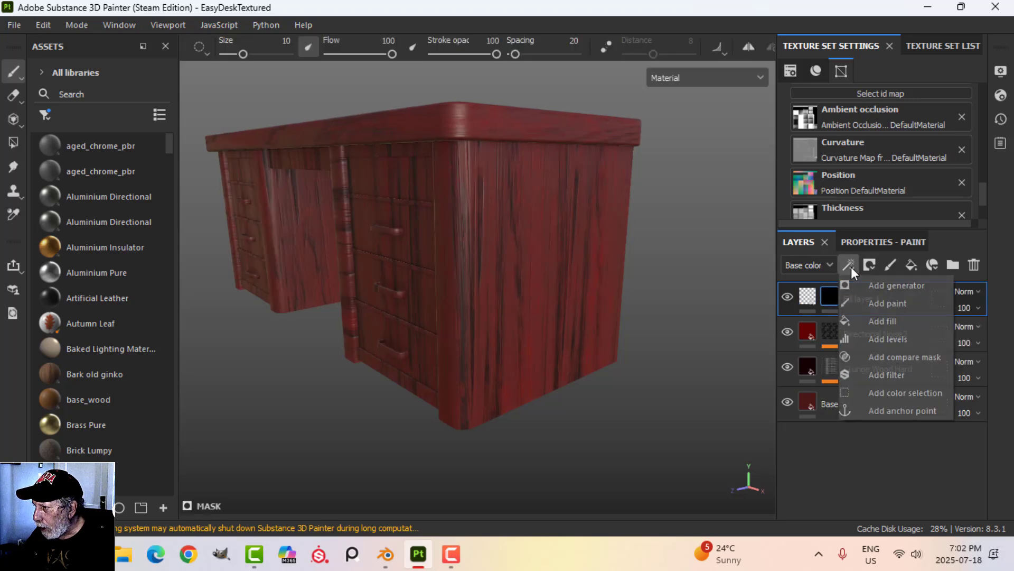
pyautogui.click(870, 320)
# - Search the procedural textures for "crease" and assign Creases Soft as the mask fill's grayscale texture
pyautogui.click(881, 244)
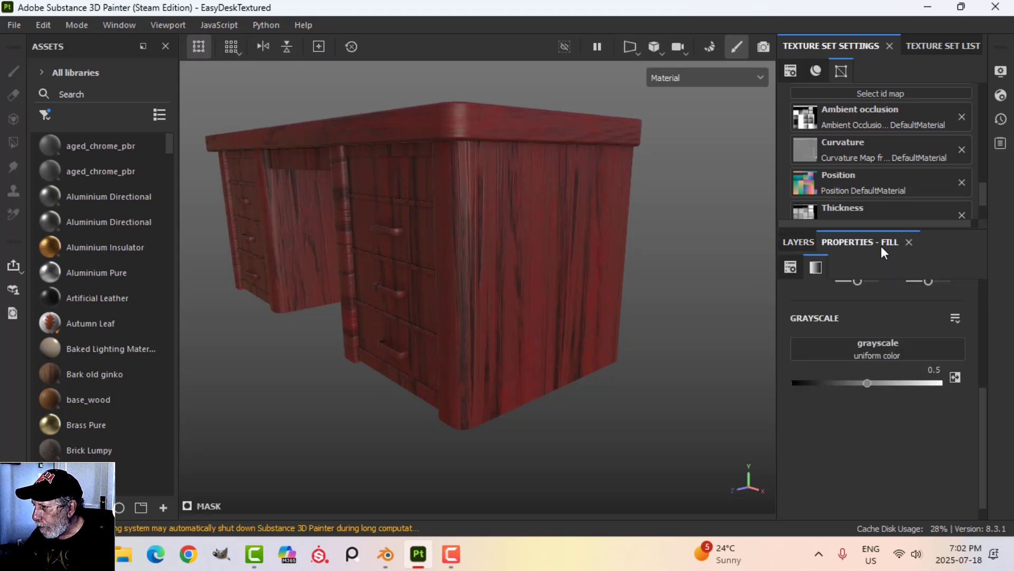
pyautogui.click(885, 349)
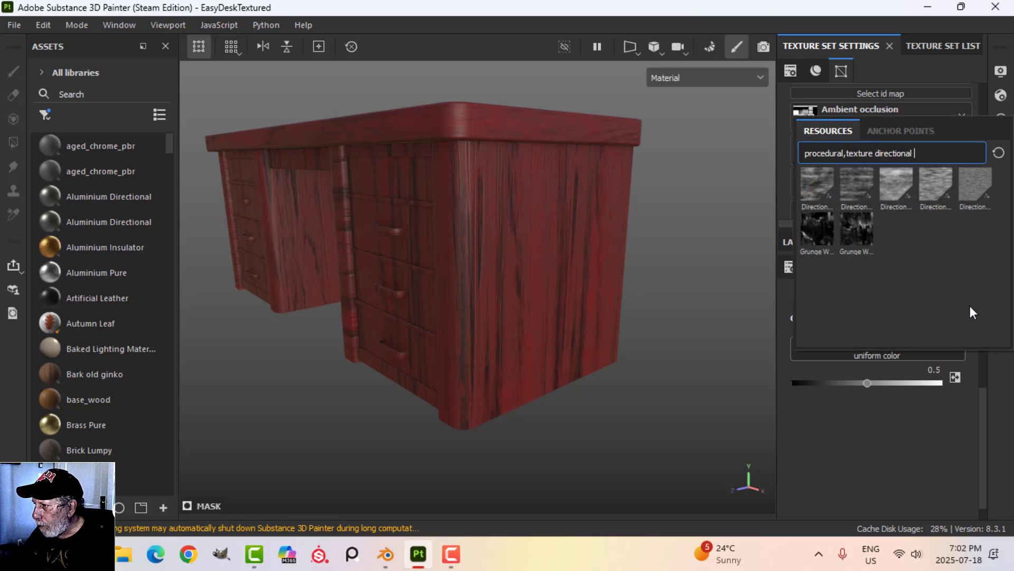
pyautogui.click(999, 153)
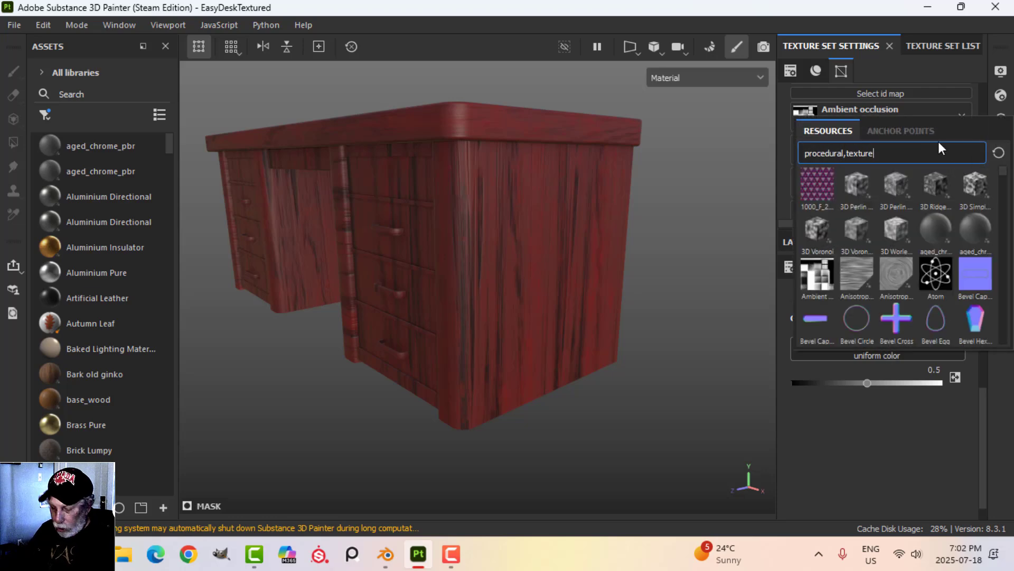
pyautogui.write('grease')
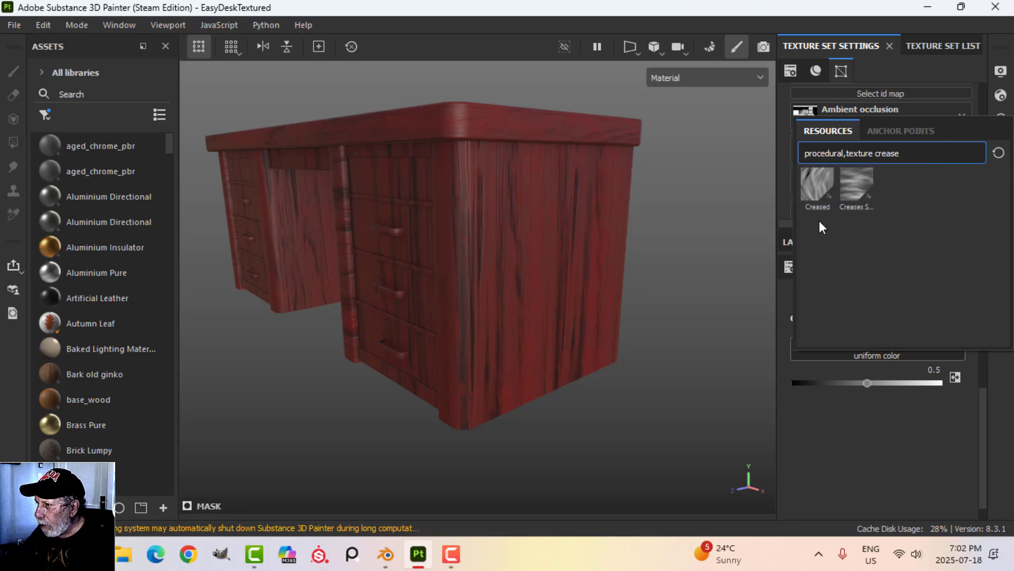
pyautogui.click(855, 189)
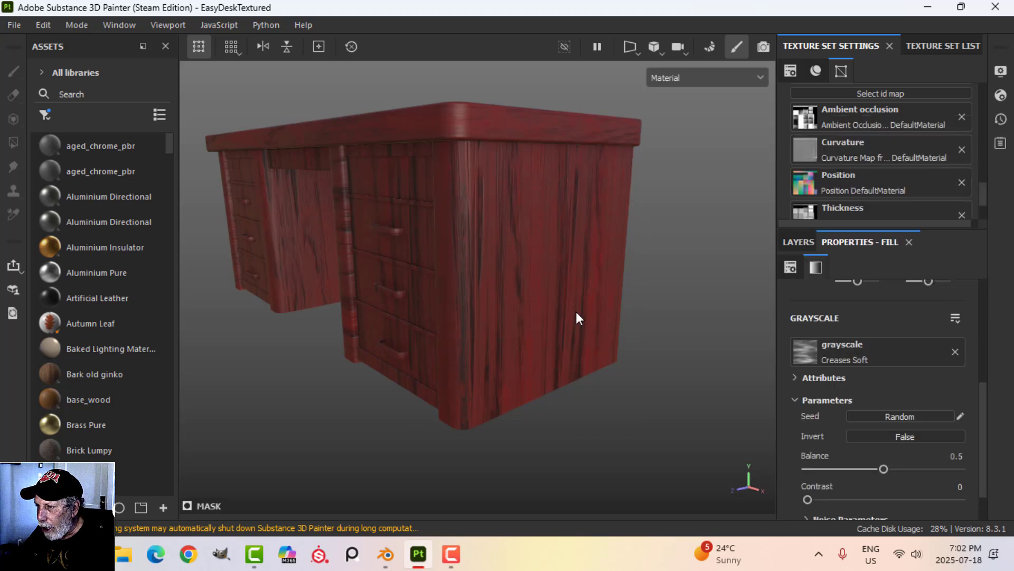
# - Set the Creases Soft mask texture's balance to 0.36 and its contrast to 0.6
pyautogui.scroll(1, 640, 347)
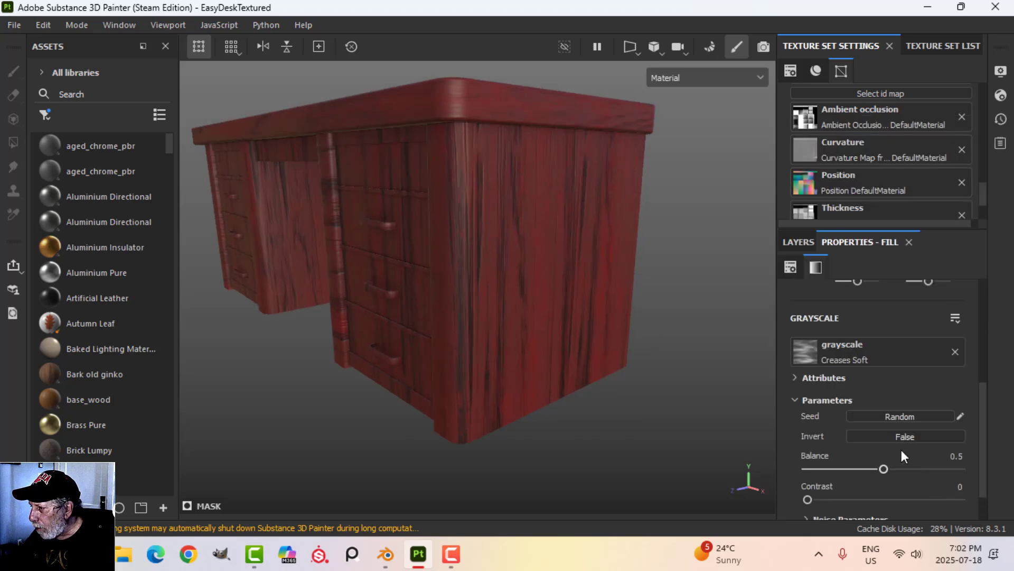
pyautogui.click(956, 456)
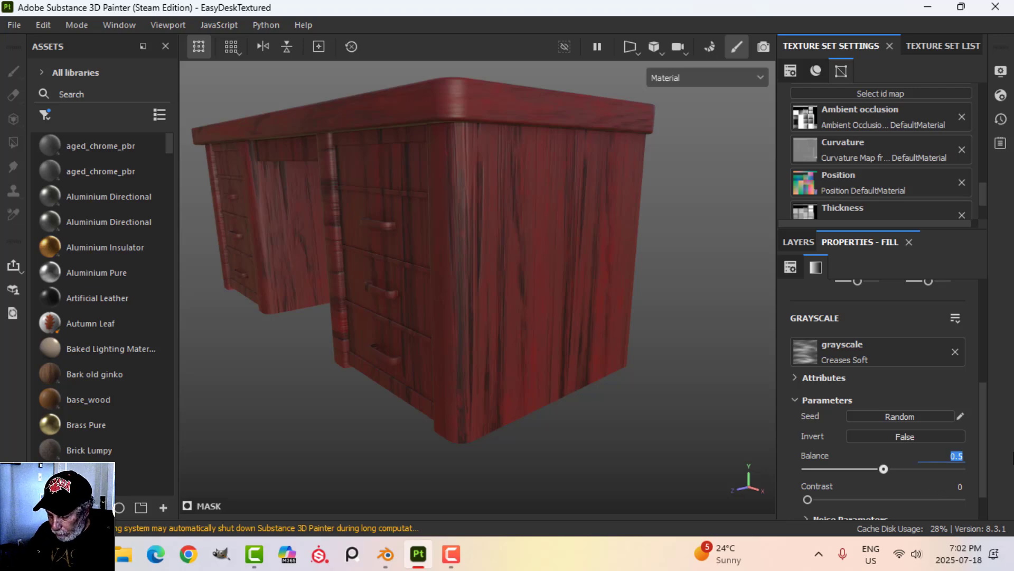
pyautogui.write('0.36')
pyautogui.press('Return')
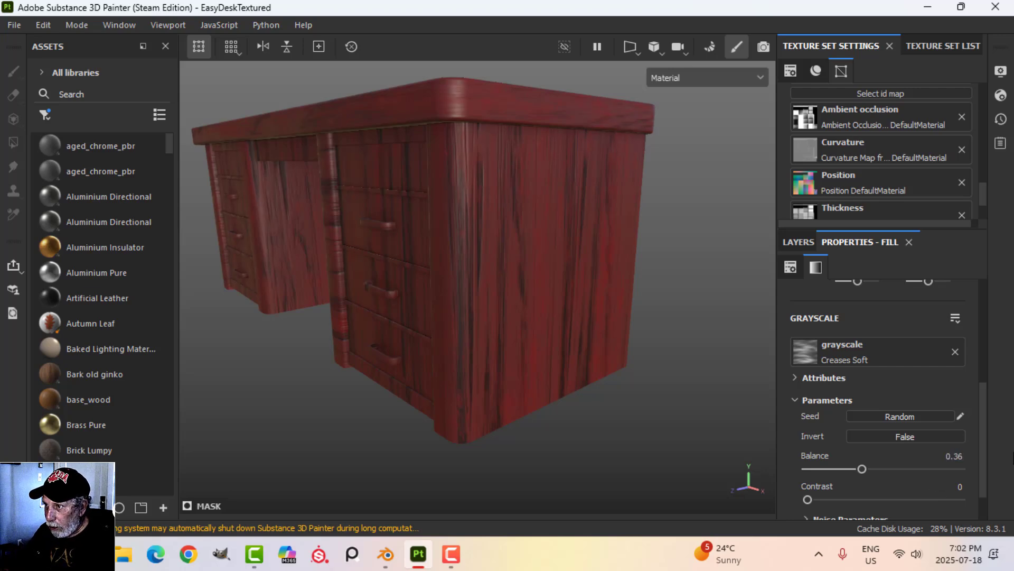
pyautogui.click(944, 486)
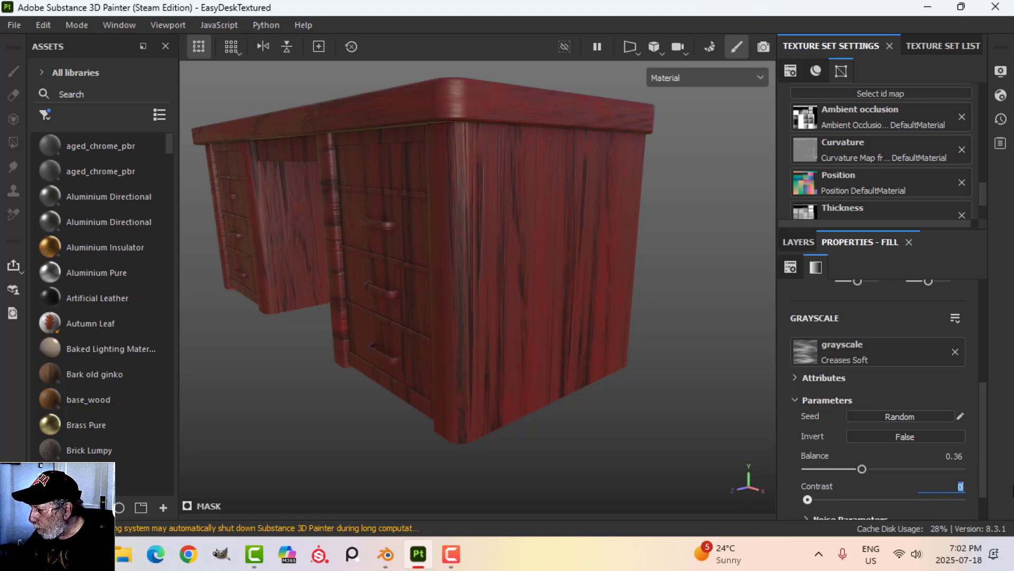
pyautogui.write('0.6')
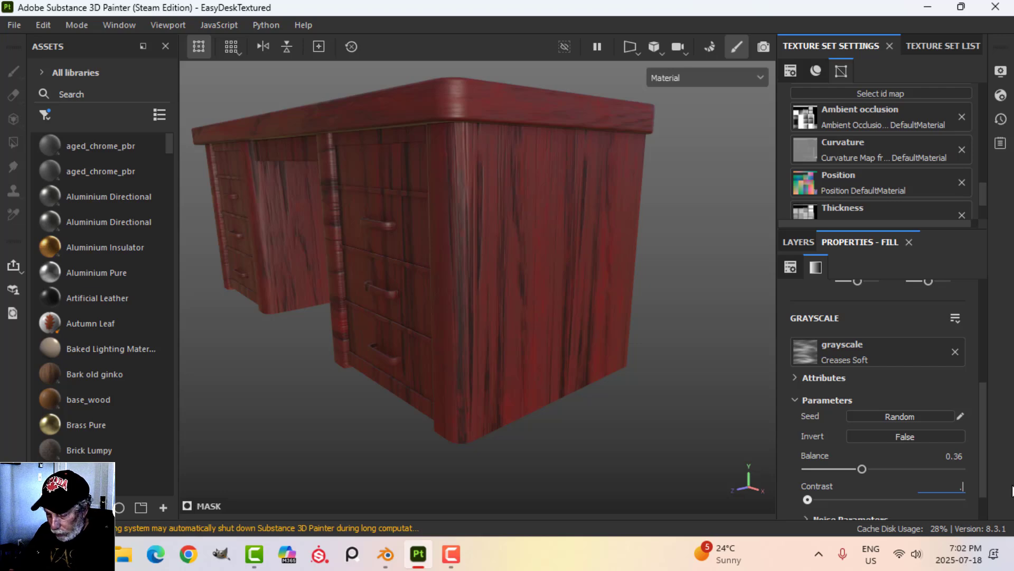
pyautogui.press('Return')
# - Set the frequency in the Creases Soft noise parameters to 17
pyautogui.scroll(3, 616, 340)
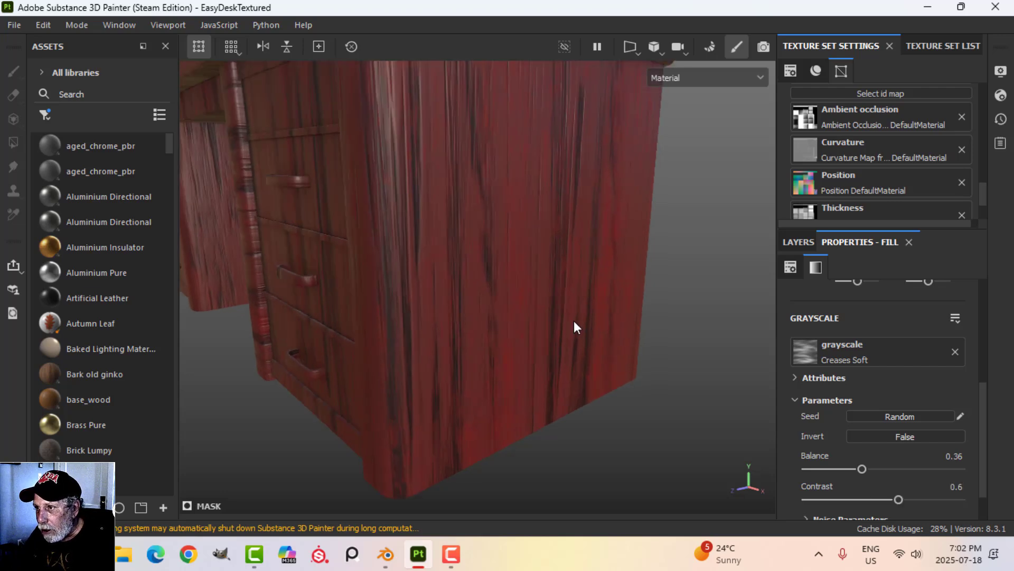
pyautogui.keyDown('alt'); pyautogui.moveTo(451, 229); pyautogui.dragTo(418, 151); pyautogui.keyUp('alt')
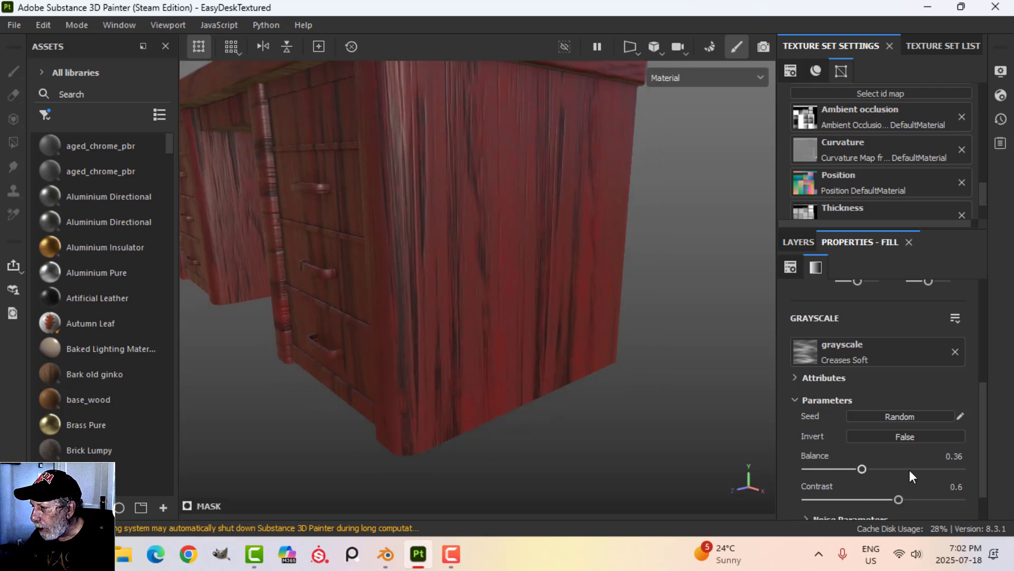
pyautogui.scroll(-2, 906, 470)
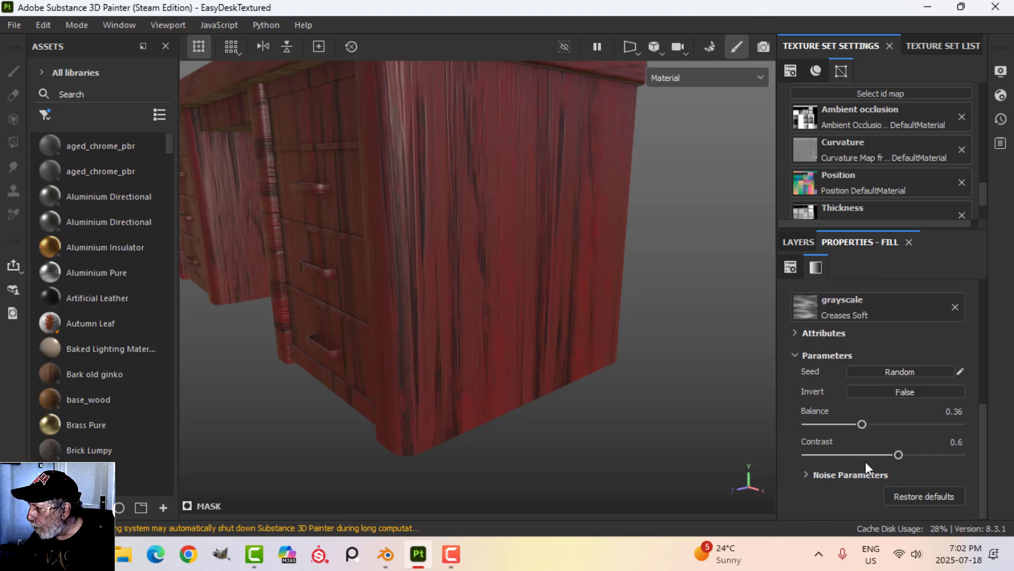
pyautogui.click(810, 472)
pyautogui.scroll(-3, 835, 418)
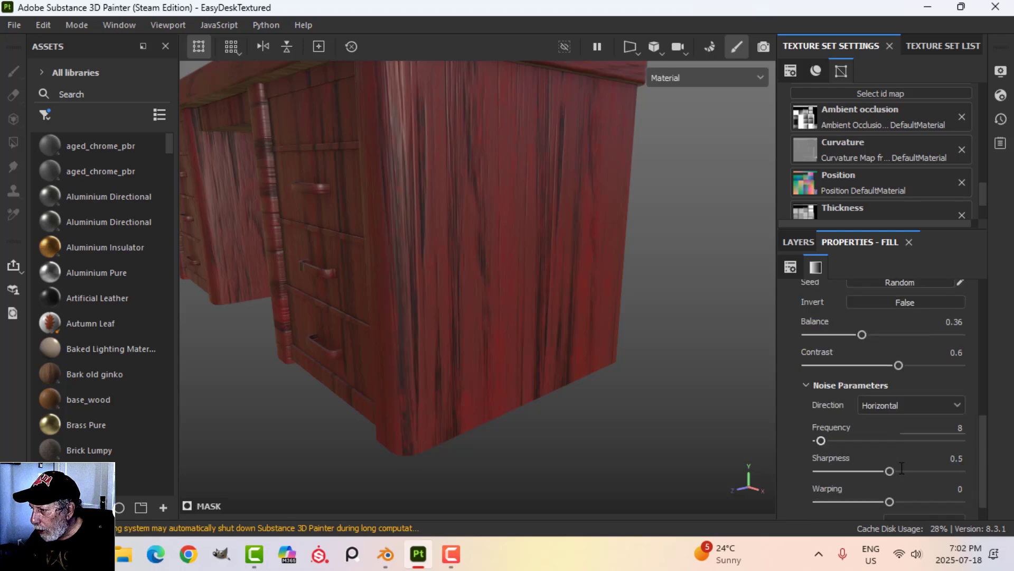
pyautogui.click(957, 400)
pyautogui.write('17')
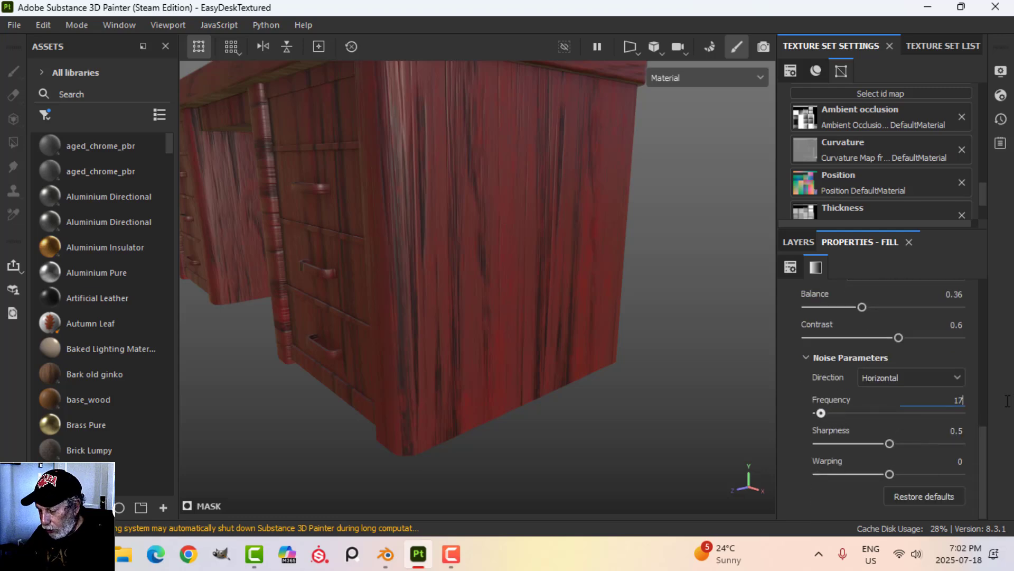
pyautogui.press('Return')
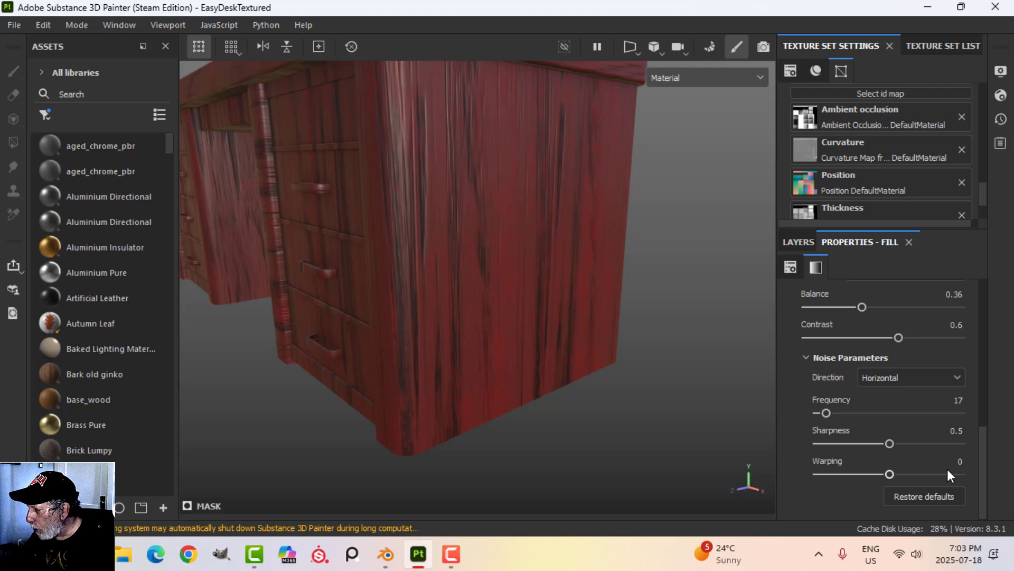
# - Unlink the mask fill's UV tiling values and set the tiling to 6.6 for the first axis and 26 for the second
pyautogui.scroll(8, 946, 469)
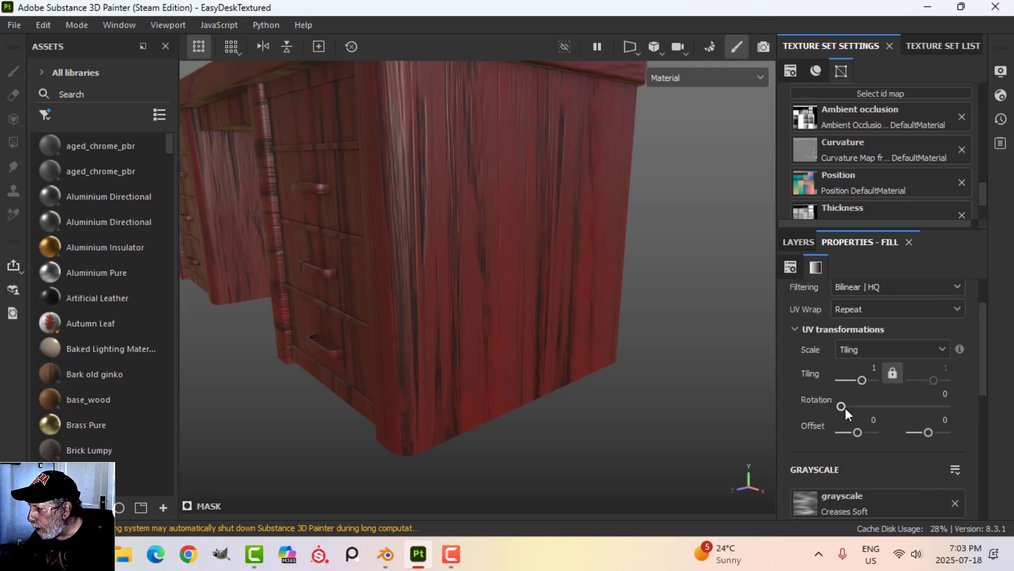
pyautogui.click(892, 374)
pyautogui.click(874, 367)
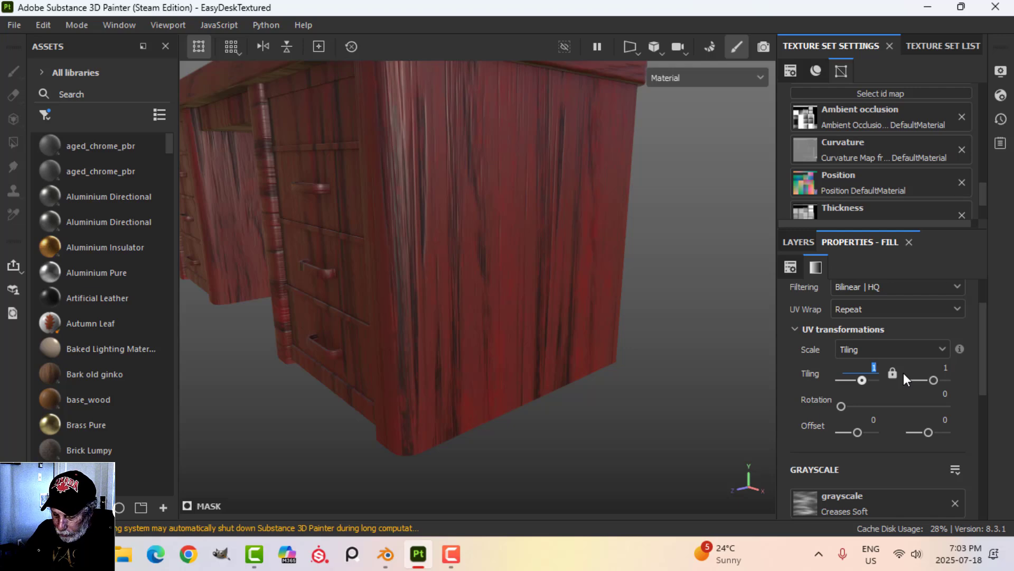
pyautogui.write('6.')
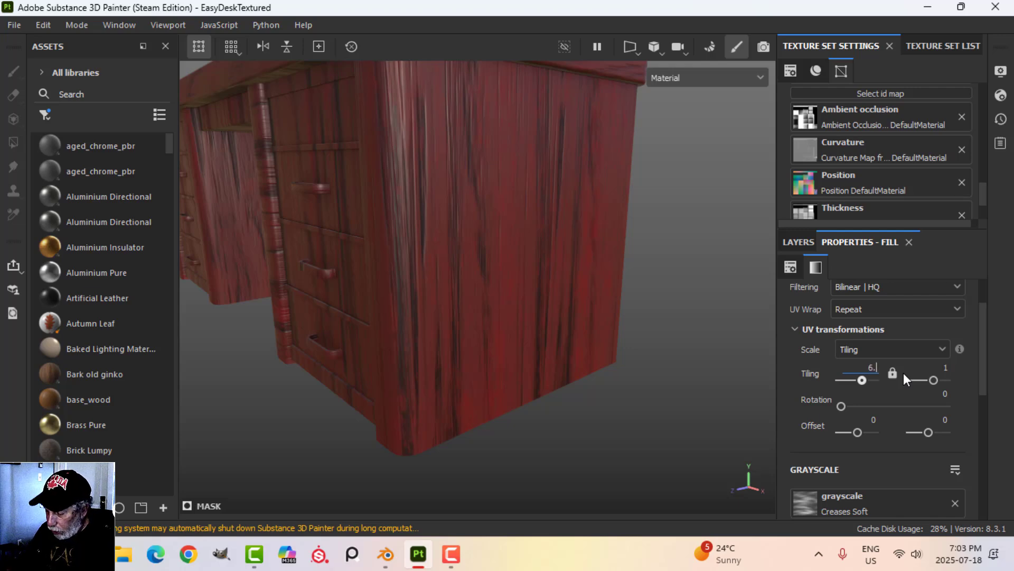
pyautogui.write('6')
pyautogui.press('Return')
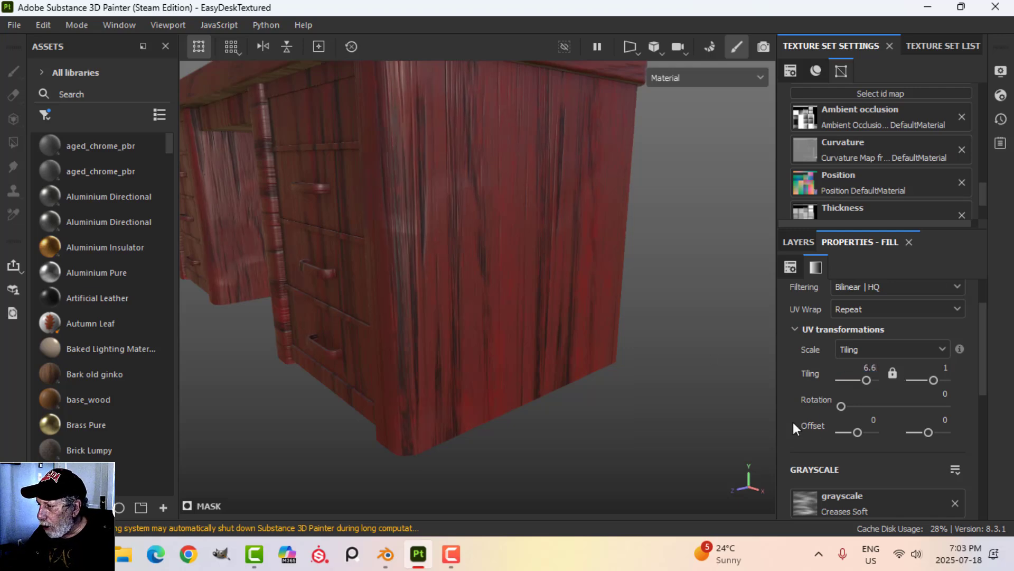
pyautogui.click(945, 367)
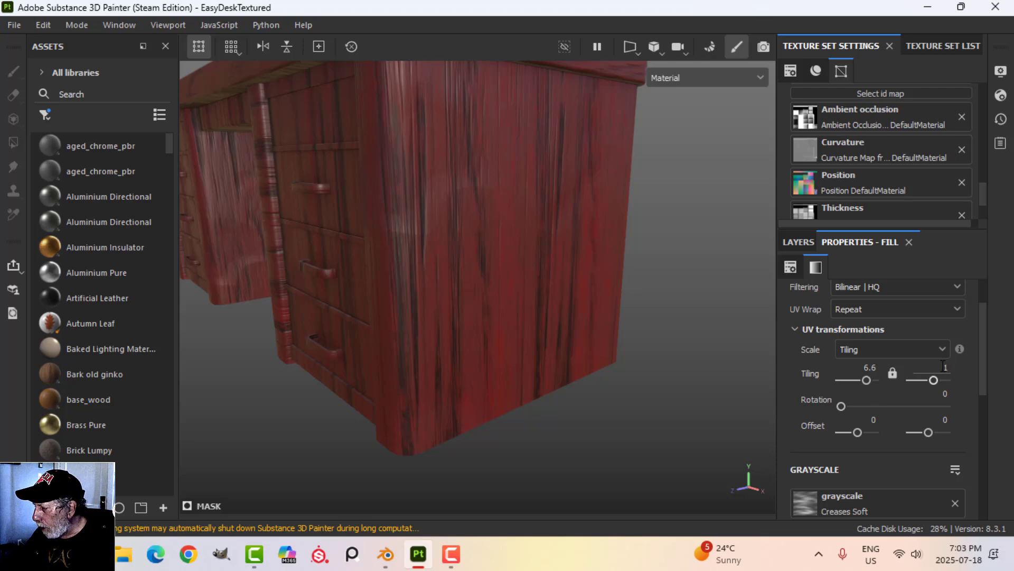
pyautogui.moveTo(941, 367); pyautogui.dragTo(965, 367)
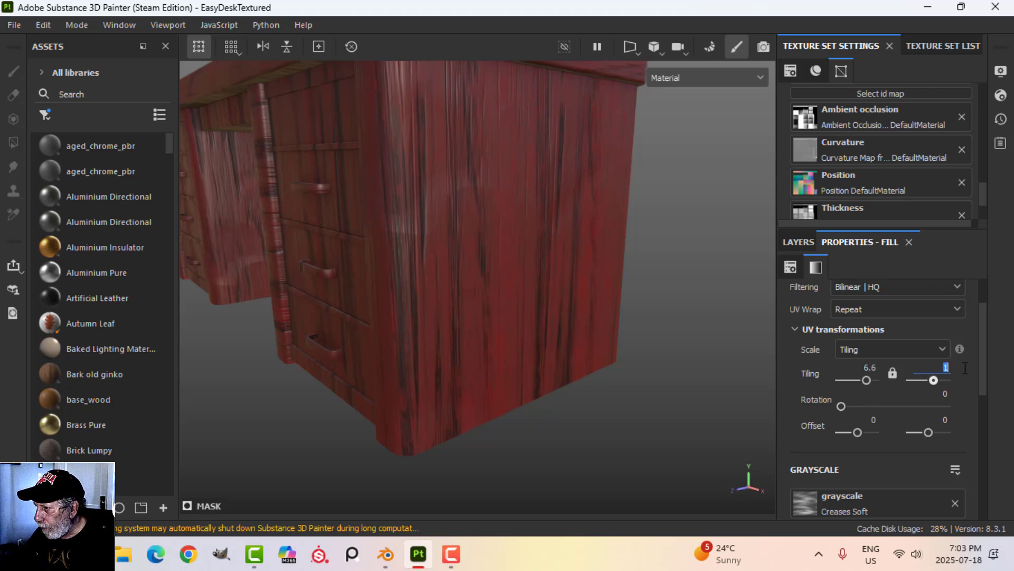
pyautogui.write('26')
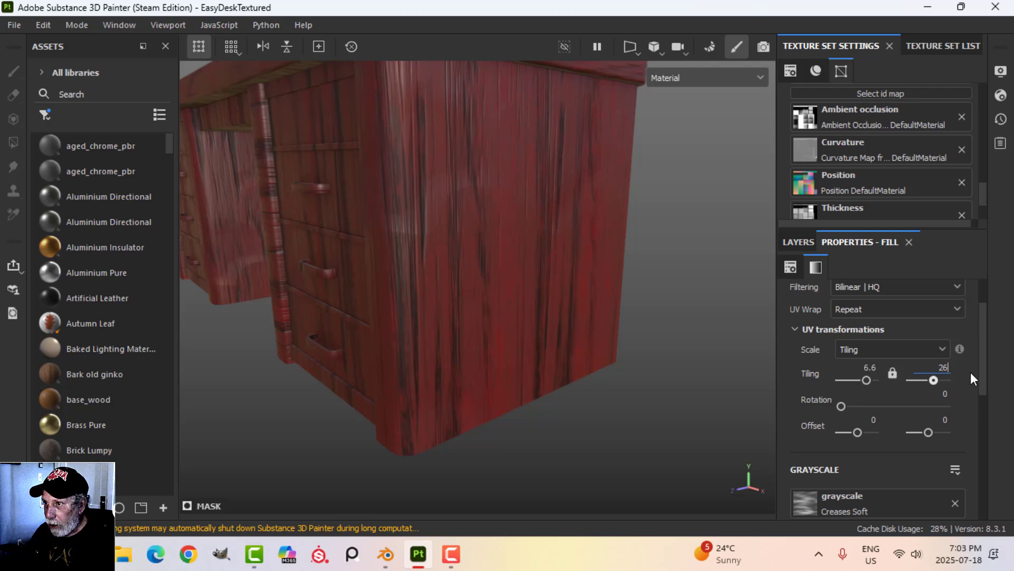
# - Set the second tiling value of the Creases Soft mask fill to 26 and check the wood grain on the desk
pyautogui.press('Return')
pyautogui.keyDown('alt'); pyautogui.moveTo(569, 202); pyautogui.dragTo(518, 243); pyautogui.keyUp('alt')
pyautogui.scroll(3, 529, 275)
pyautogui.scroll(-3, 527, 270)
pyautogui.keyDown('alt'); pyautogui.moveTo(527, 278); pyautogui.dragTo(585, 279); pyautogui.keyUp('alt')
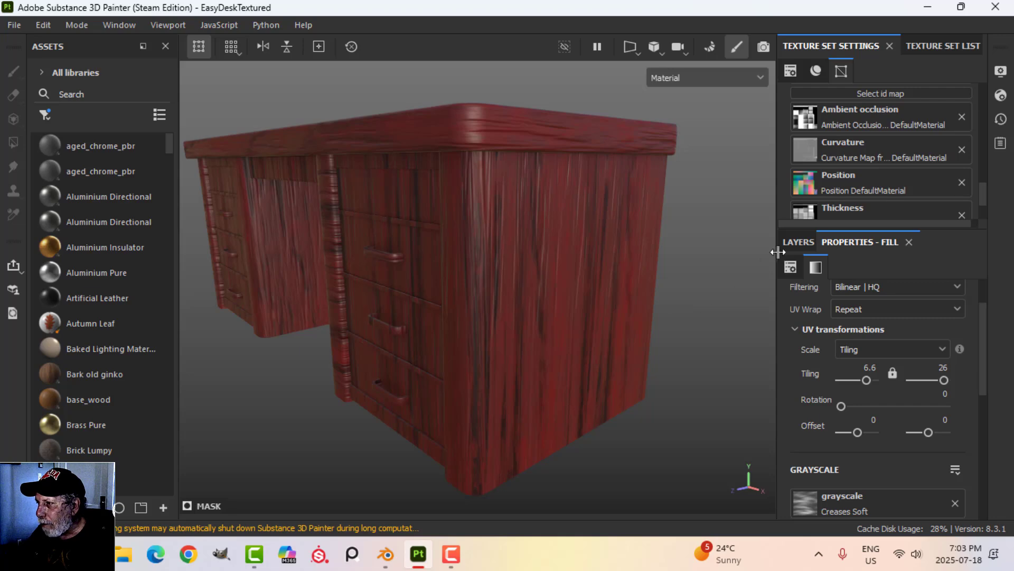
pyautogui.keyDown('alt'); pyautogui.moveTo(548, 208); pyautogui.dragTo(540, 283); pyautogui.keyUp('alt')
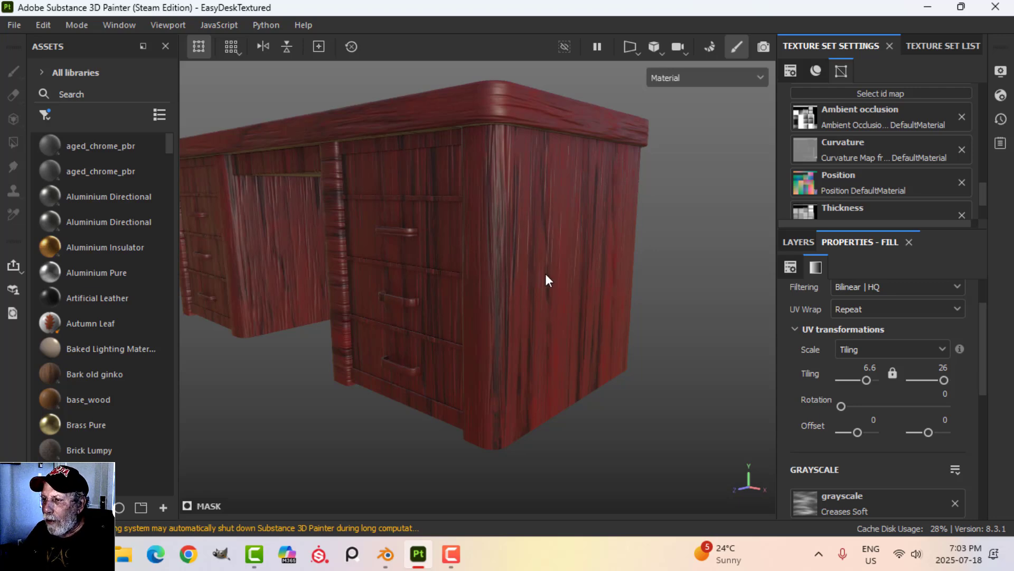
pyautogui.scroll(-1, 546, 273)
pyautogui.keyDown('alt'); pyautogui.moveTo(550, 221); pyautogui.dragTo(565, 252, button='middle'); pyautogui.keyUp('alt')
pyautogui.moveTo(566, 251)
pyautogui.keyDown('alt'); pyautogui.mouseDown()
pyautogui.moveTo(573, 266)
pyautogui.moveTo(581, 248)
pyautogui.mouseUp(); pyautogui.keyUp('alt')
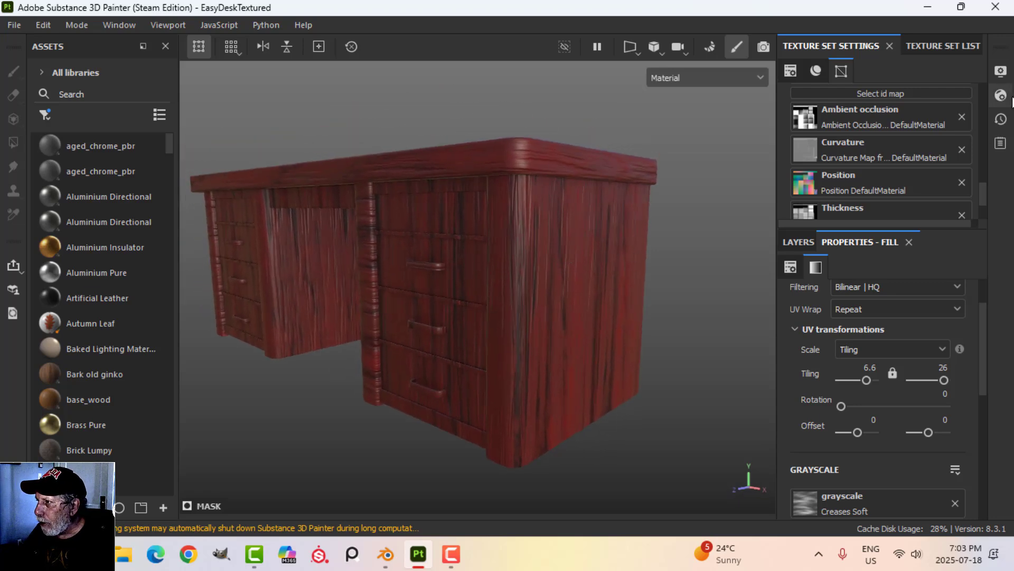
# - Change the viewport's environment map to Atelier and check the desk under the new lighting
pyautogui.click(1002, 72)
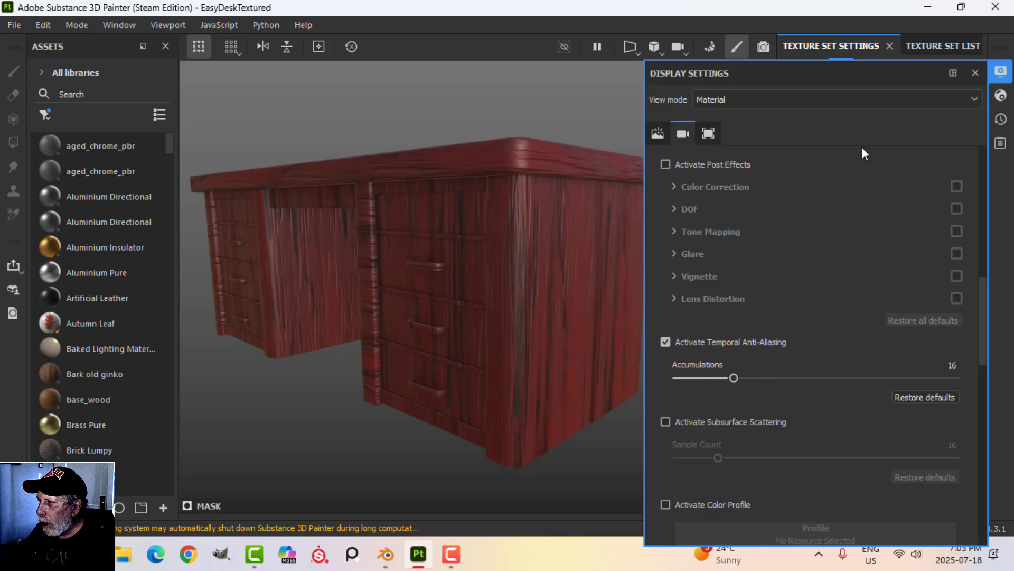
pyautogui.click(658, 133)
pyautogui.click(842, 197)
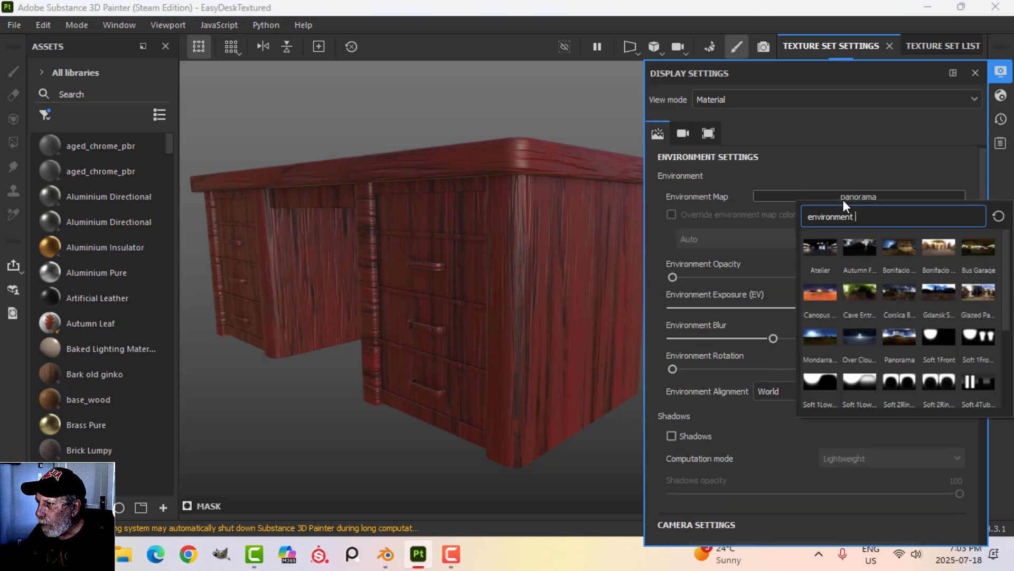
pyautogui.click(820, 250)
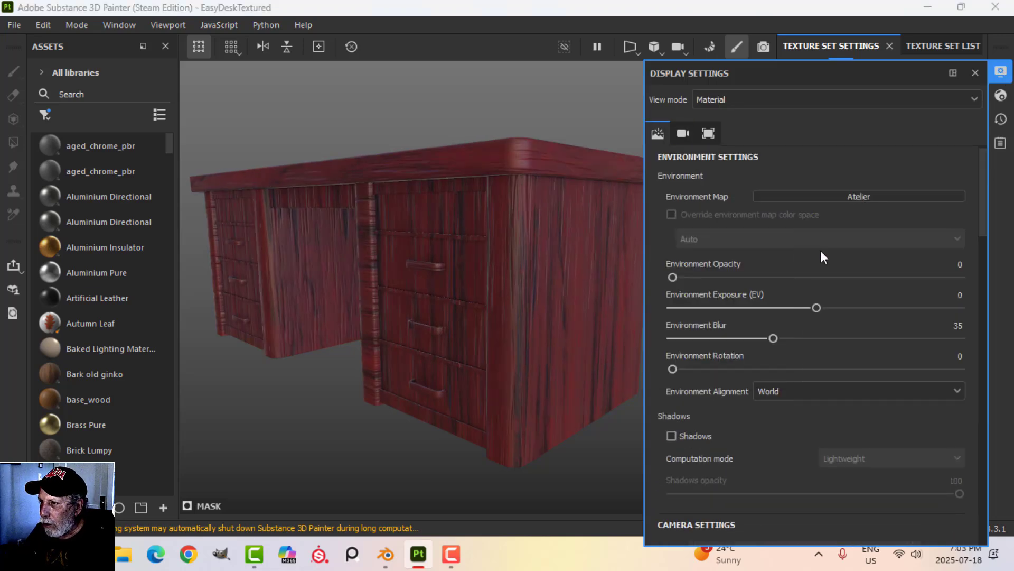
pyautogui.click(1001, 72)
pyautogui.keyDown('alt'); pyautogui.moveTo(634, 233); pyautogui.dragTo(530, 296); pyautogui.keyUp('alt')
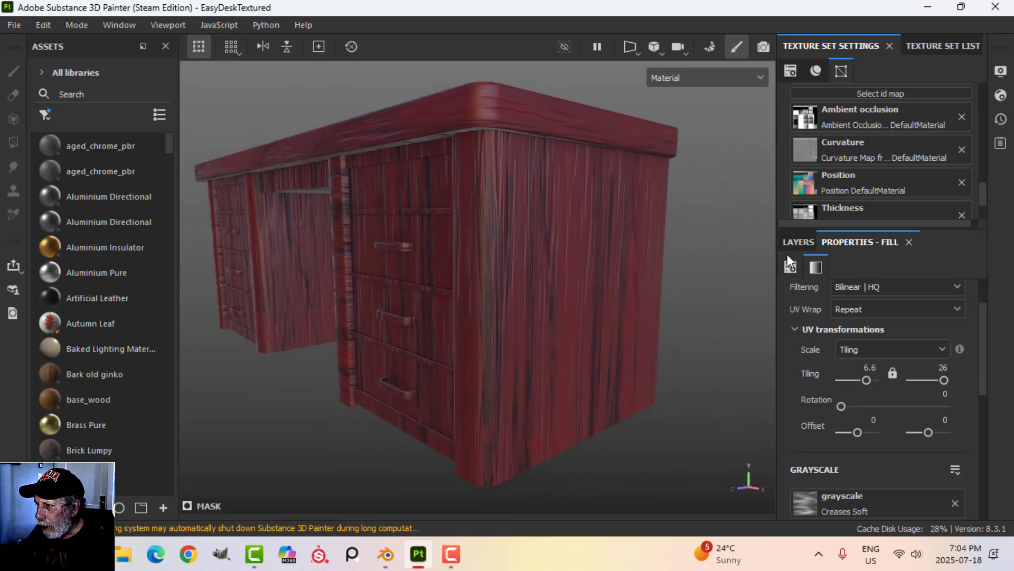
# - Brighten the Directional Noise2 layer's base color to the dark red 6D0404
pyautogui.click(798, 242)
pyautogui.click(827, 343)
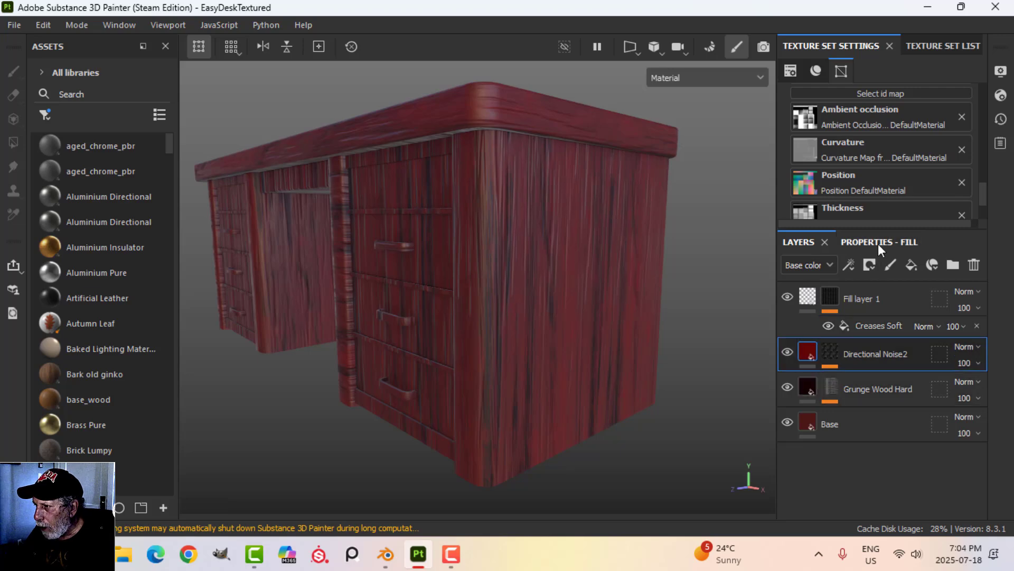
pyautogui.click(878, 242)
pyautogui.scroll(-3, 886, 447)
pyautogui.click(877, 465)
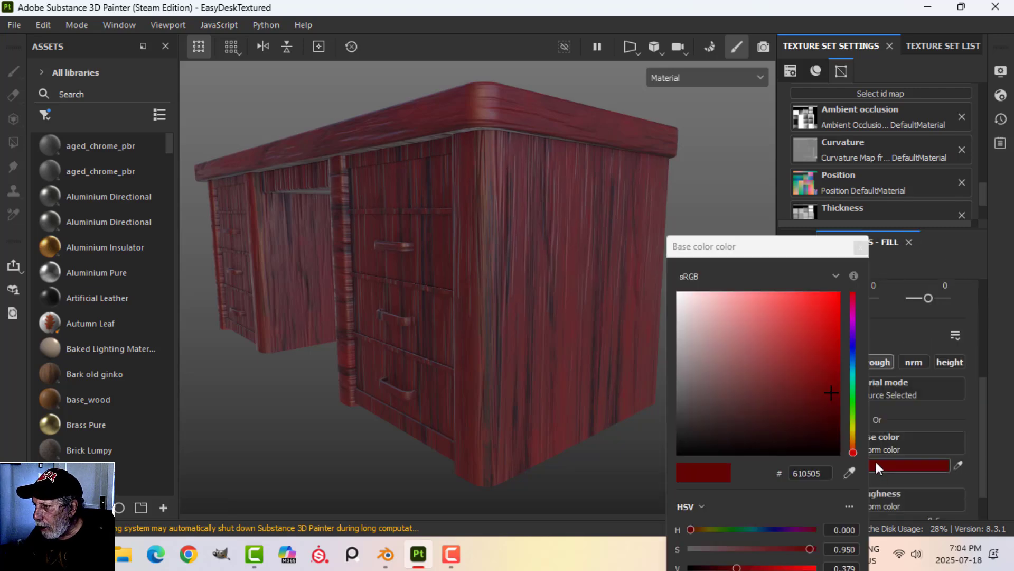
pyautogui.moveTo(836, 379)
pyautogui.mouseDown()
pyautogui.moveTo(836, 369)
pyautogui.moveTo(835, 385)
pyautogui.mouseUp()
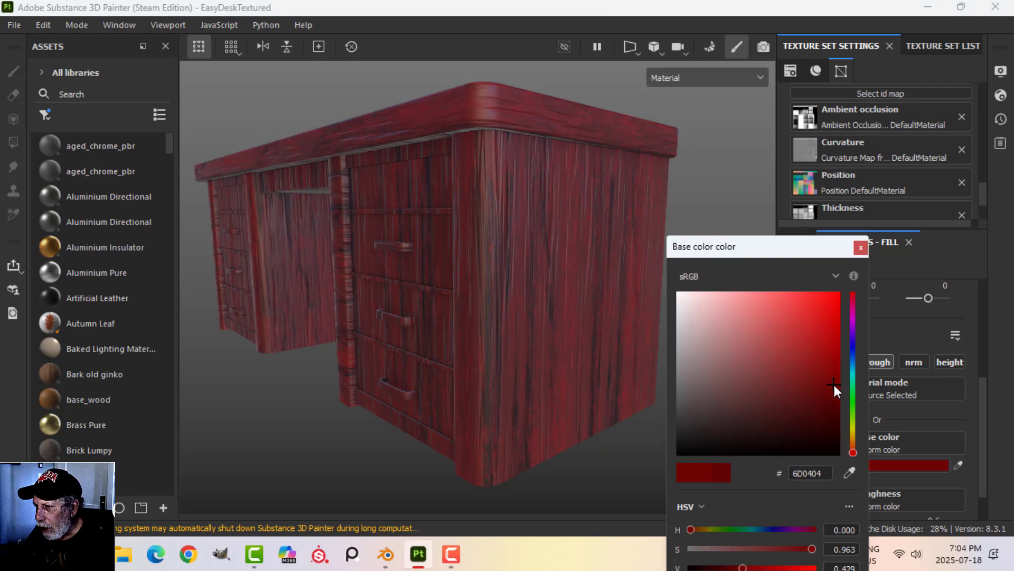
pyautogui.click(860, 247)
# - Examine the wood colour and grain direction on the desk's side panels, drawers and rounded corner posts
pyautogui.keyDown('alt'); pyautogui.moveTo(512, 234); pyautogui.dragTo(548, 271); pyautogui.keyUp('alt')
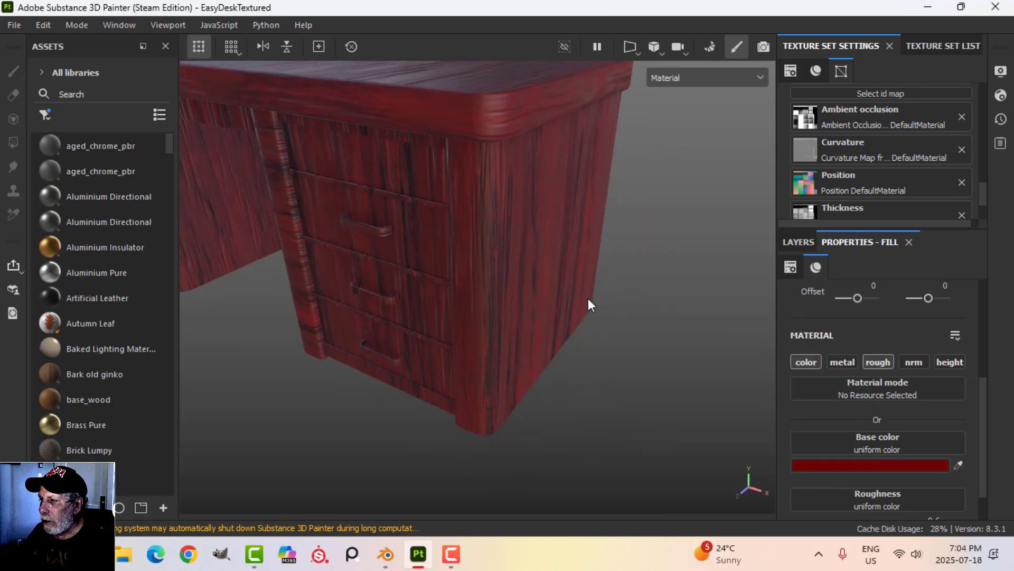
pyautogui.click(795, 243)
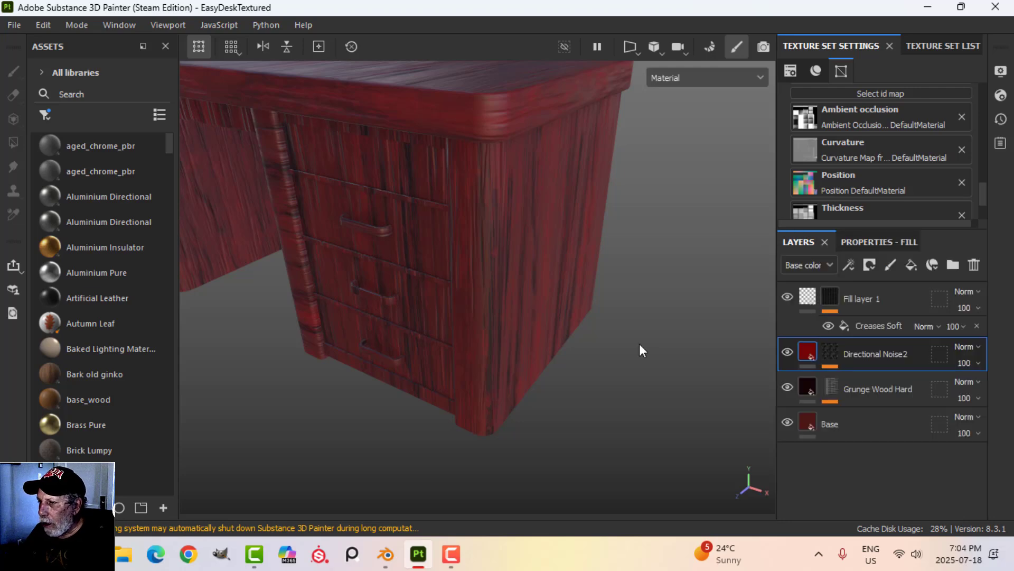
pyautogui.moveTo(548, 317)
pyautogui.keyDown('alt'); pyautogui.mouseDown()
pyautogui.moveTo(569, 352)
pyautogui.moveTo(544, 344)
pyautogui.moveTo(557, 360)
pyautogui.moveTo(544, 355)
pyautogui.mouseUp(); pyautogui.keyUp('alt')
pyautogui.keyDown('alt'); pyautogui.moveTo(543, 354); pyautogui.dragTo(550, 350, button='middle'); pyautogui.keyUp('alt')
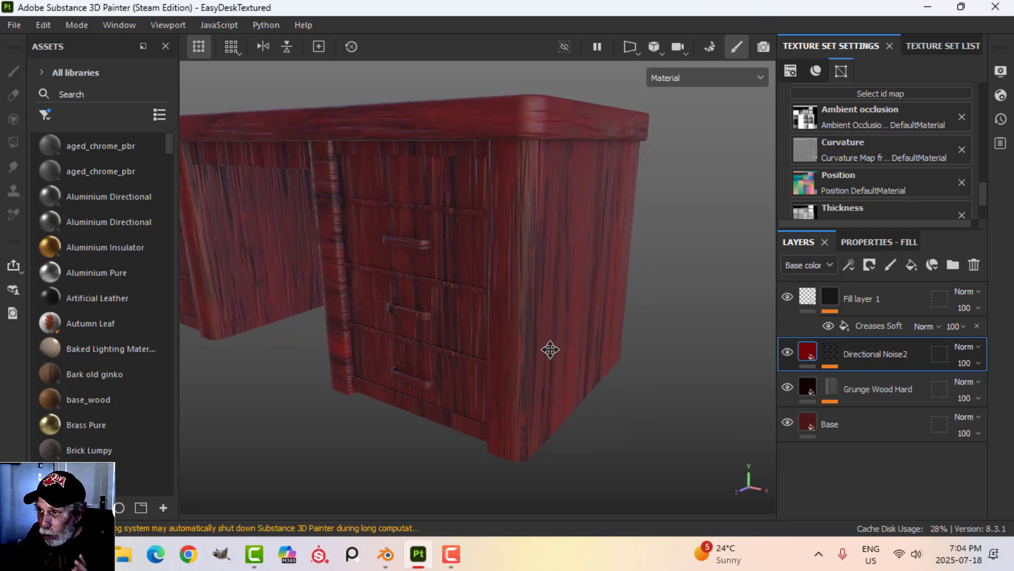
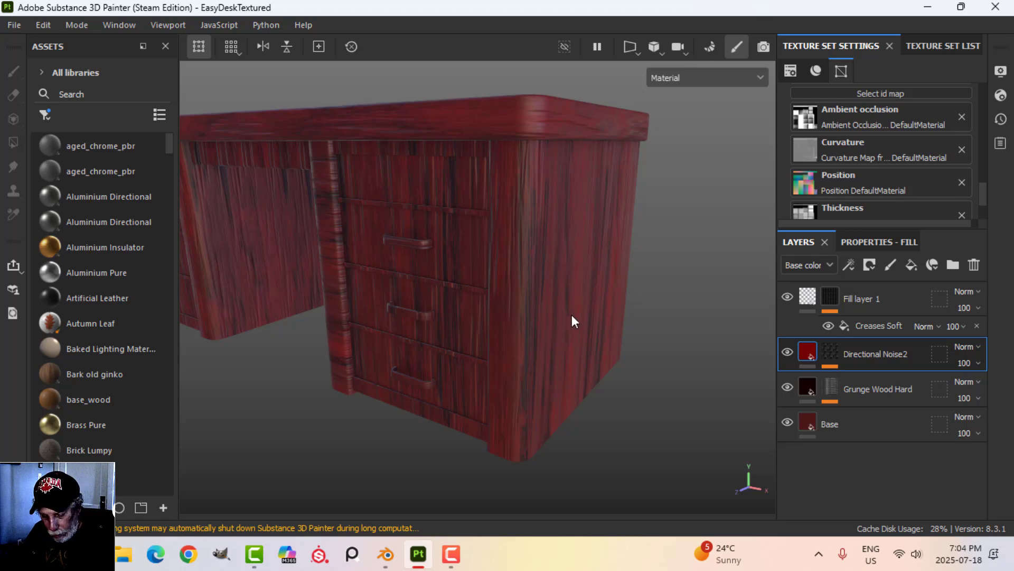
pyautogui.keyDown('alt'); pyautogui.moveTo(573, 316); pyautogui.dragTo(549, 326); pyautogui.keyUp('alt')
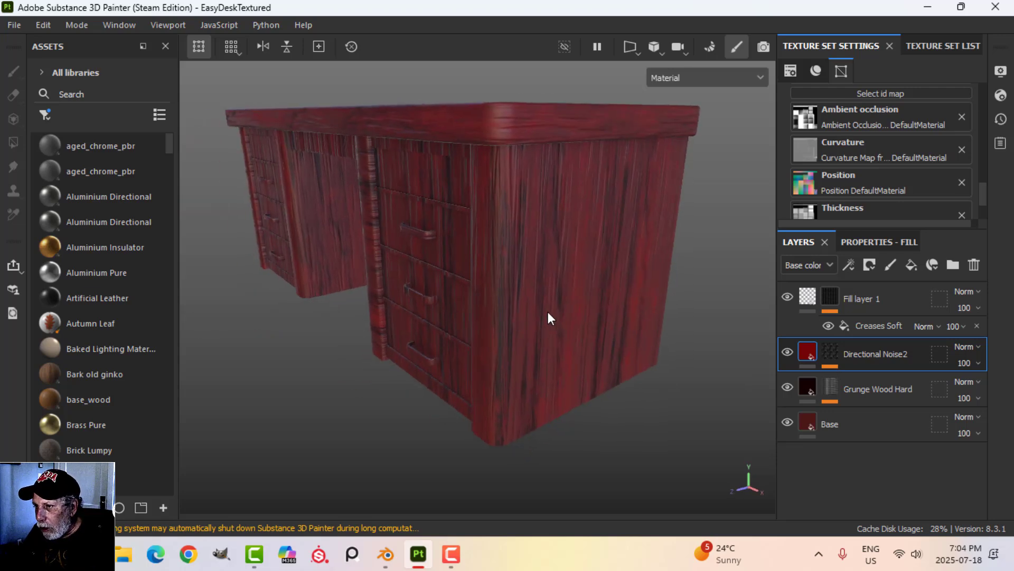
pyautogui.keyDown('alt'); pyautogui.moveTo(480, 305); pyautogui.dragTo(396, 307); pyautogui.keyUp('alt')
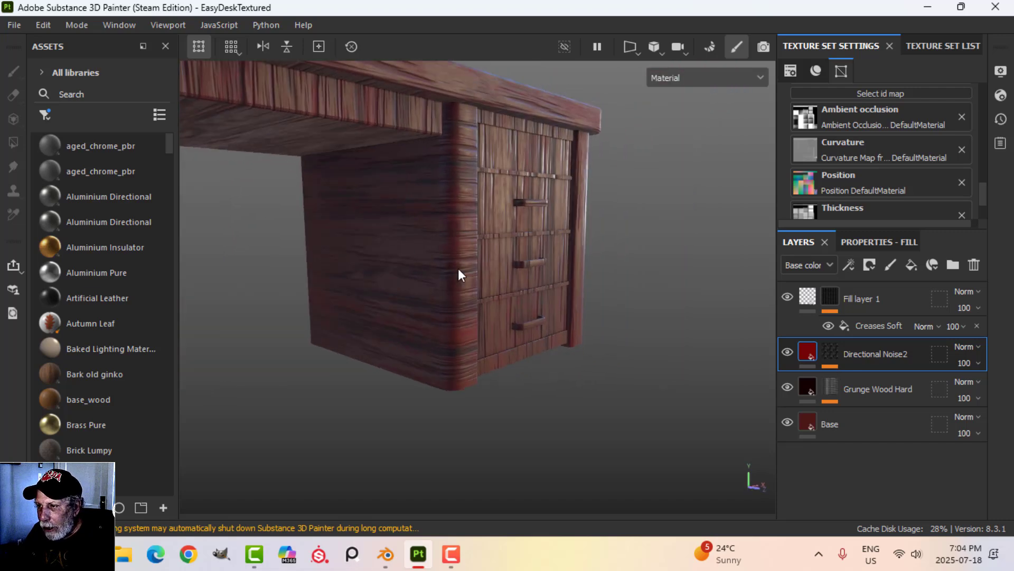
pyautogui.keyDown('alt'); pyautogui.moveTo(458, 269); pyautogui.dragTo(442, 252); pyautogui.keyUp('alt')
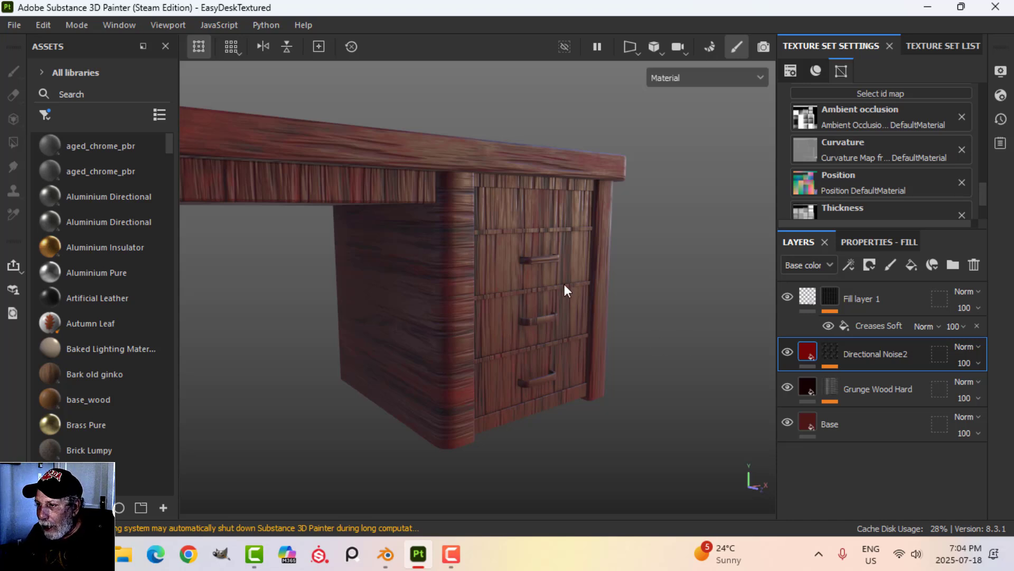
pyautogui.moveTo(564, 283)
pyautogui.keyDown('alt'); pyautogui.mouseDown()
pyautogui.moveTo(607, 266)
pyautogui.moveTo(551, 293)
pyautogui.moveTo(581, 275)
pyautogui.moveTo(563, 291)
pyautogui.moveTo(536, 283)
pyautogui.moveTo(572, 290)
pyautogui.moveTo(541, 296)
pyautogui.moveTo(564, 302)
pyautogui.moveTo(552, 288)
pyautogui.mouseUp(); pyautogui.keyUp('alt')
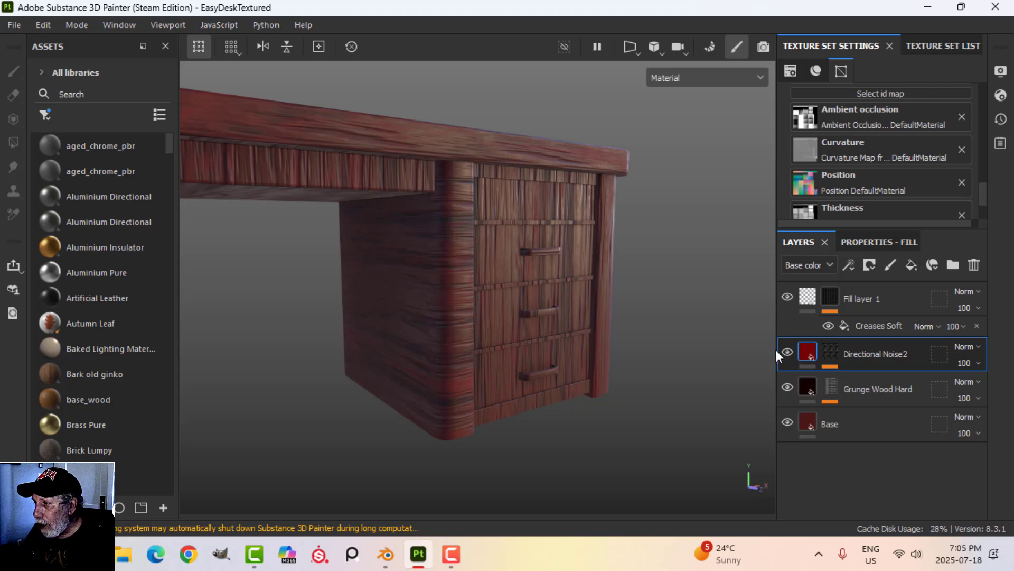
# - Add a fill layer directly above Directional Noise2 and rename it Transform
pyautogui.click(911, 264)
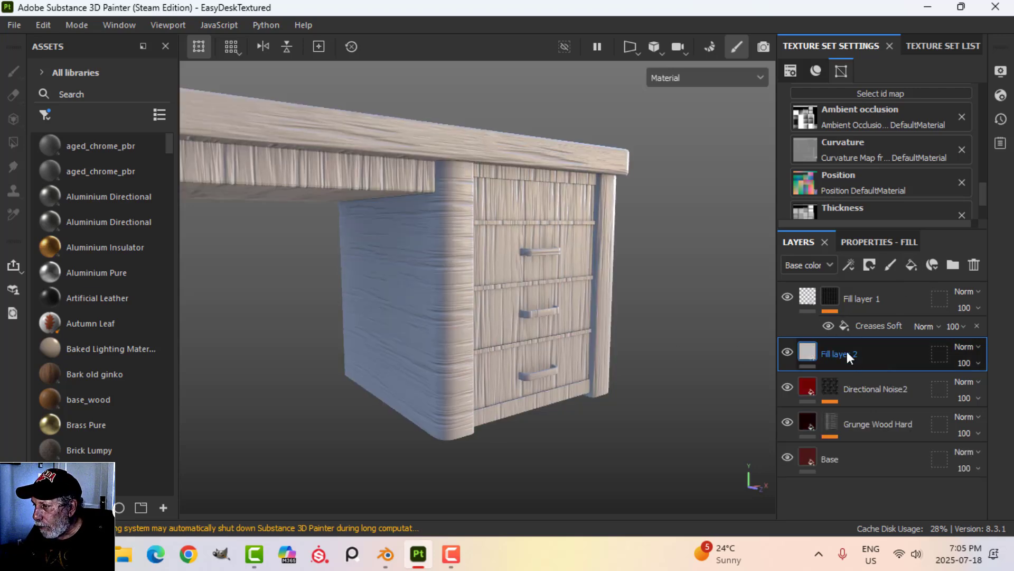
pyautogui.doubleClick(847, 354)
pyautogui.write('Tr')
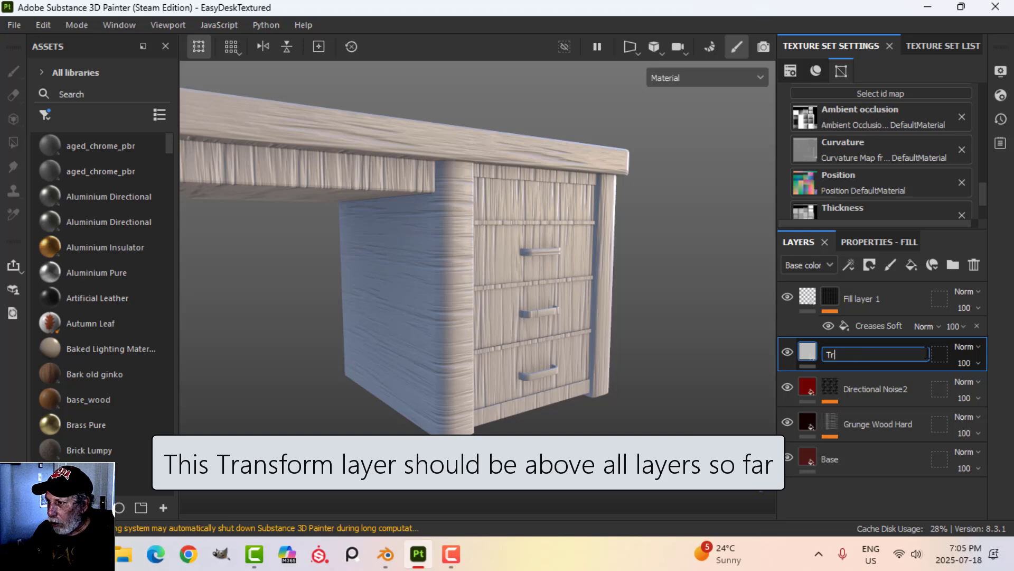
pyautogui.write('ansf')
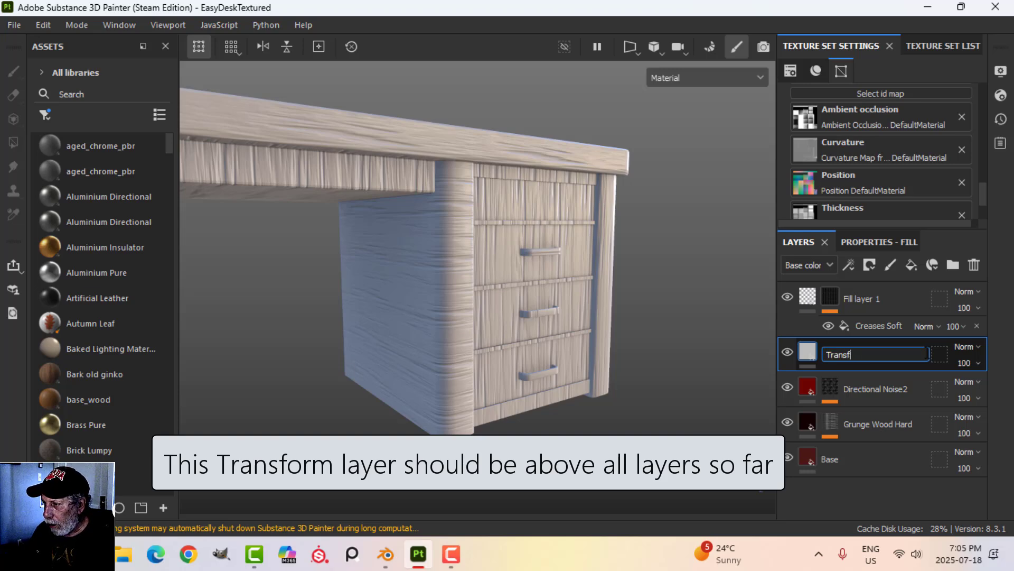
pyautogui.write('orm')
pyautogui.press('Return')
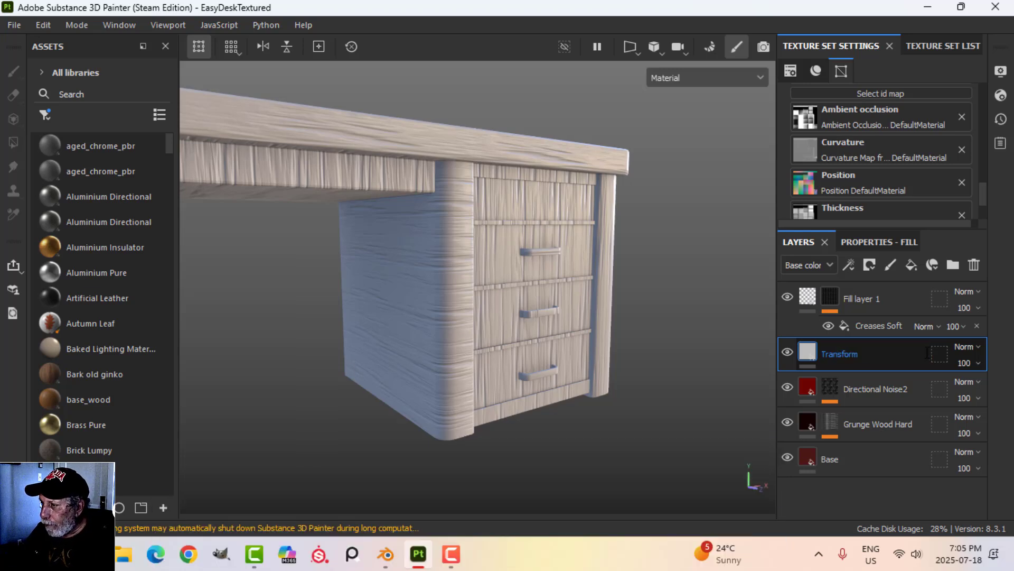
# - Turn off the height, normal, roughness, metallic and color channels in the Transform layer's material
pyautogui.click(880, 242)
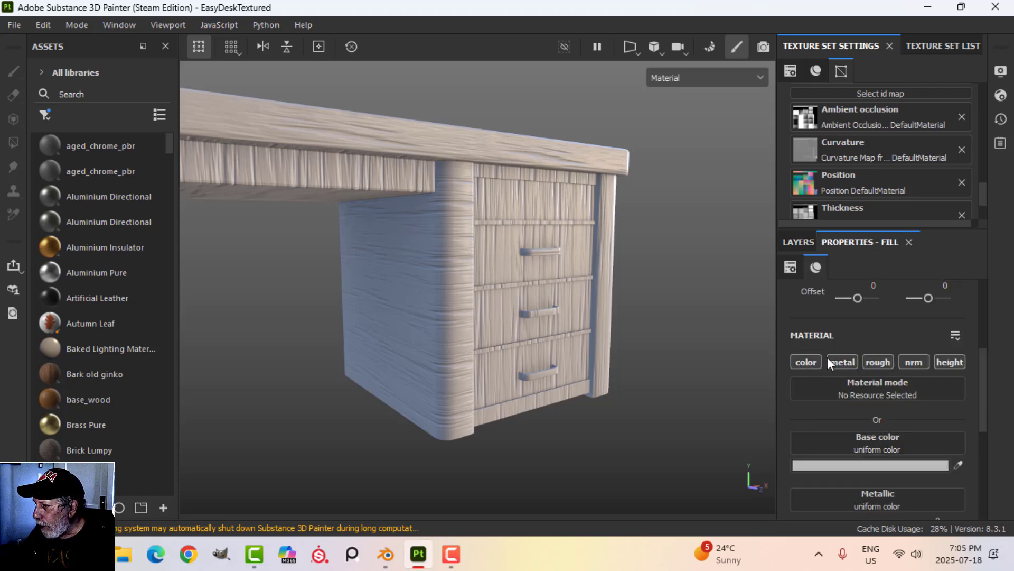
pyautogui.click(949, 362)
pyautogui.click(914, 362)
pyautogui.click(878, 362)
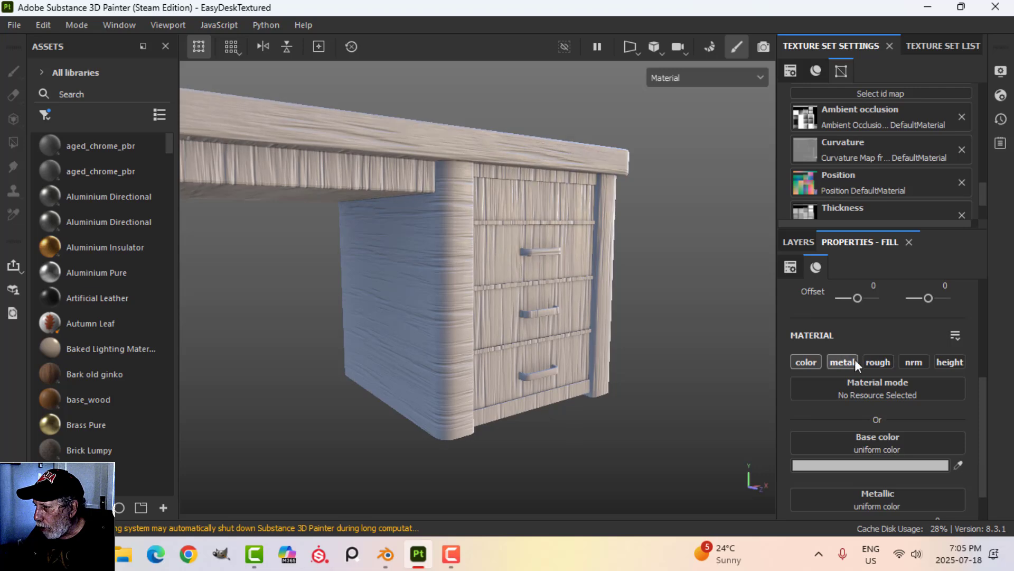
pyautogui.click(842, 362)
pyautogui.click(820, 361)
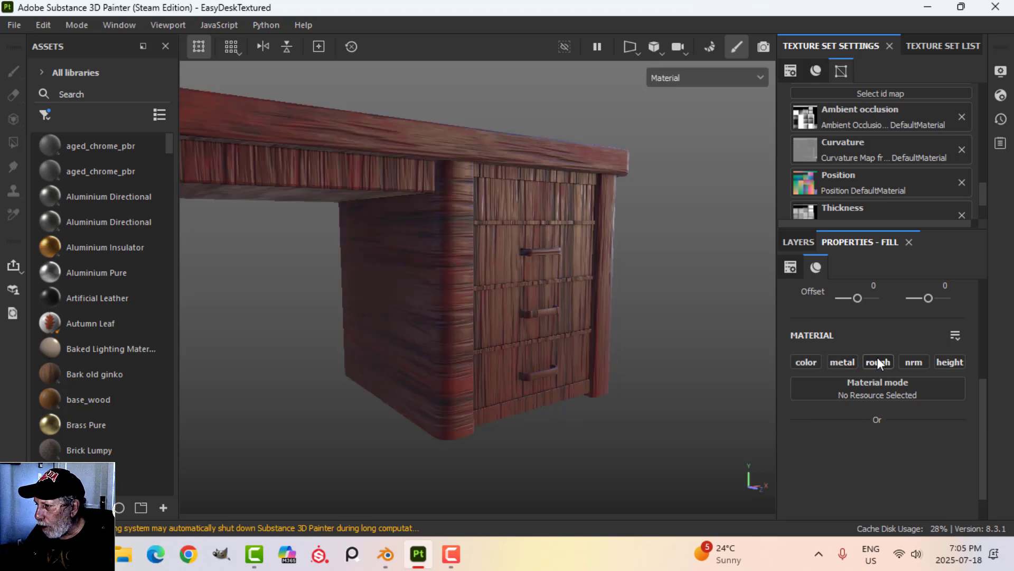
# - Set the Transform layer's blending mode to Passthrough for the Base color and Metallic channels
pyautogui.click(799, 242)
pyautogui.click(815, 364)
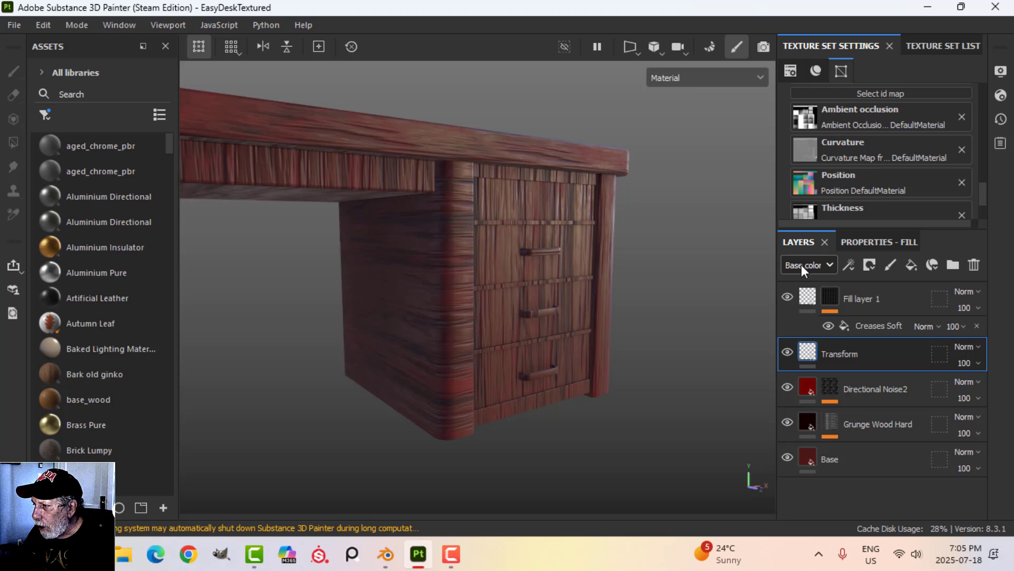
pyautogui.click(970, 347)
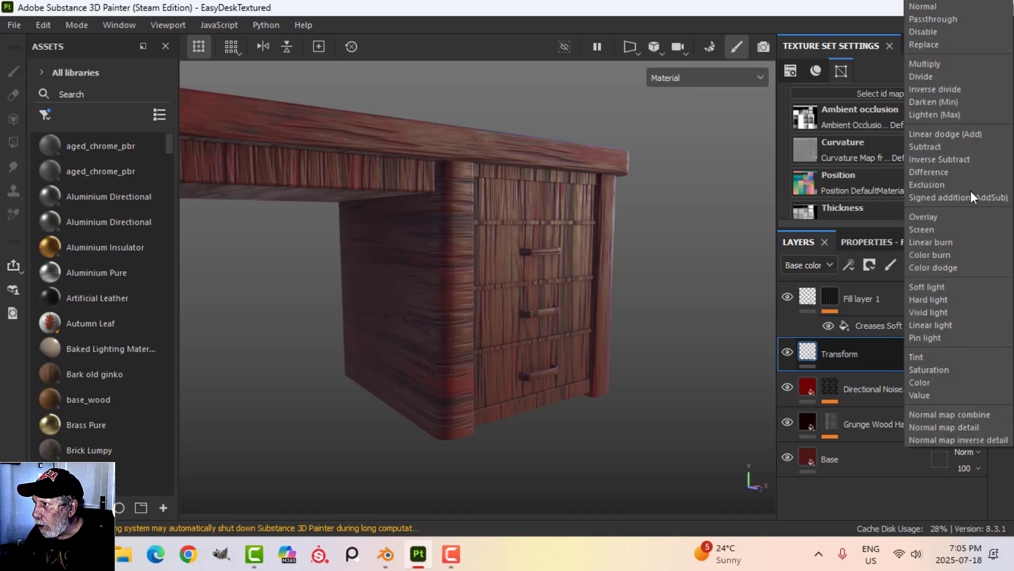
pyautogui.click(942, 19)
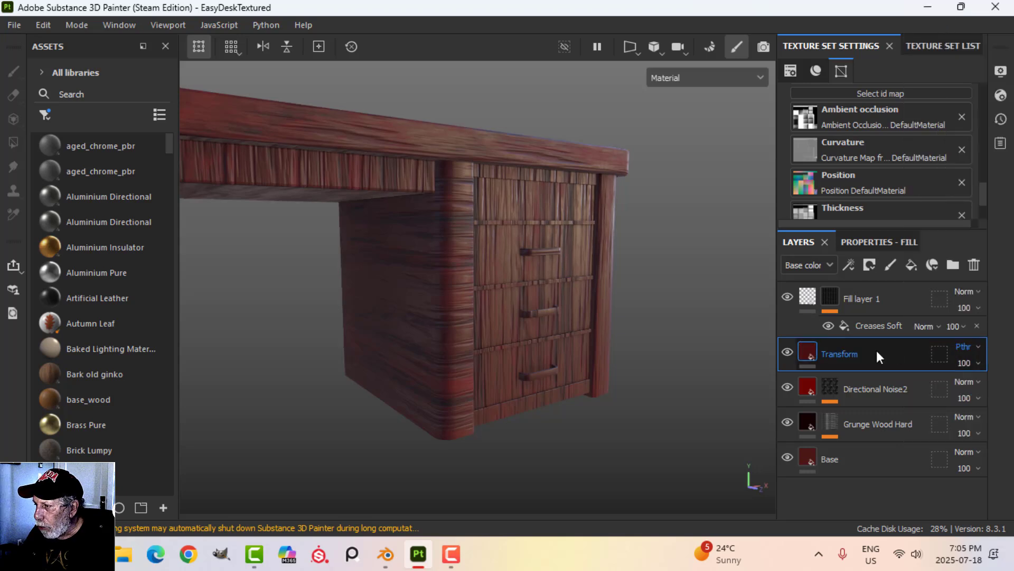
pyautogui.click(807, 264)
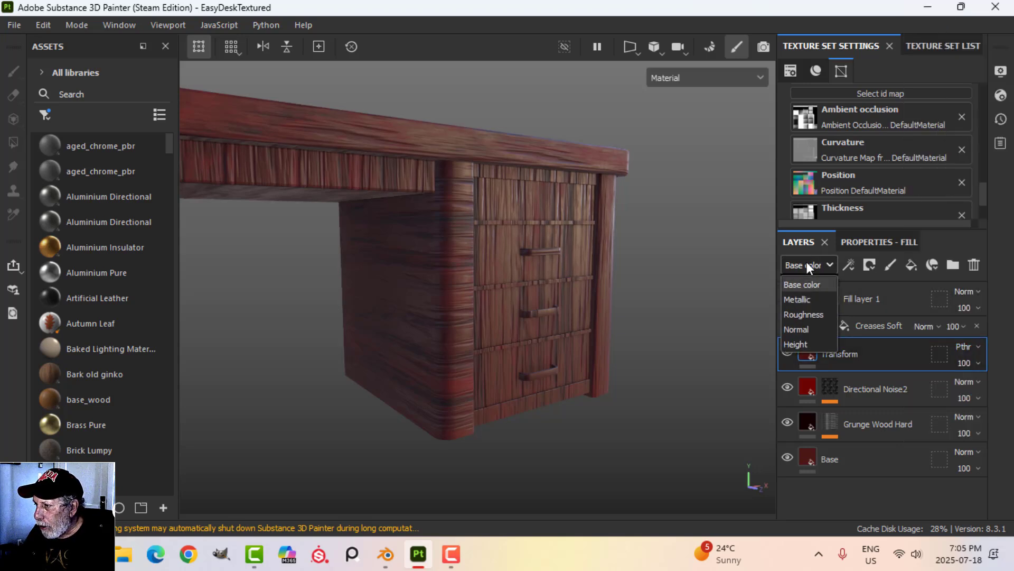
pyautogui.click(800, 298)
pyautogui.click(966, 347)
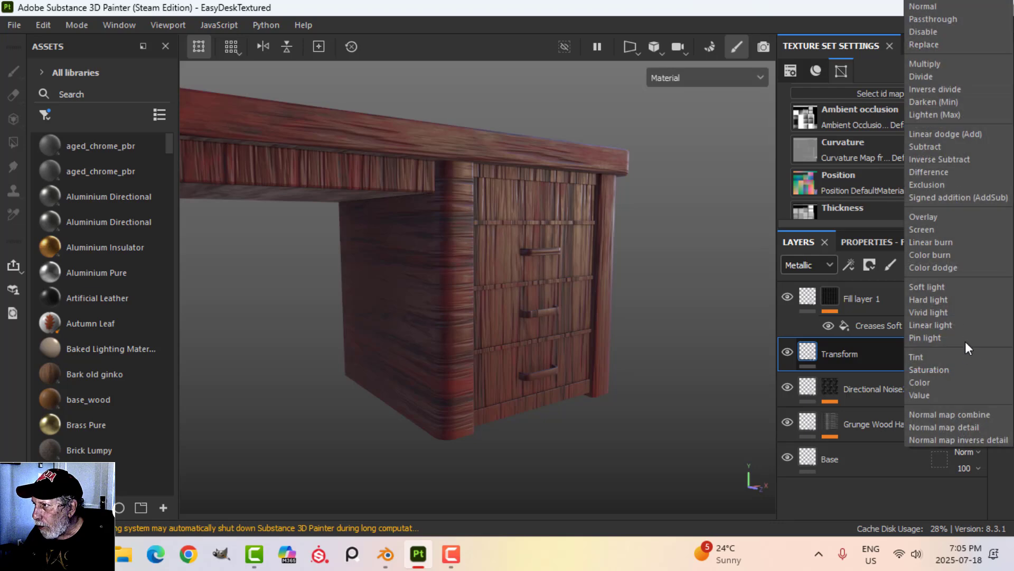
pyautogui.click(941, 19)
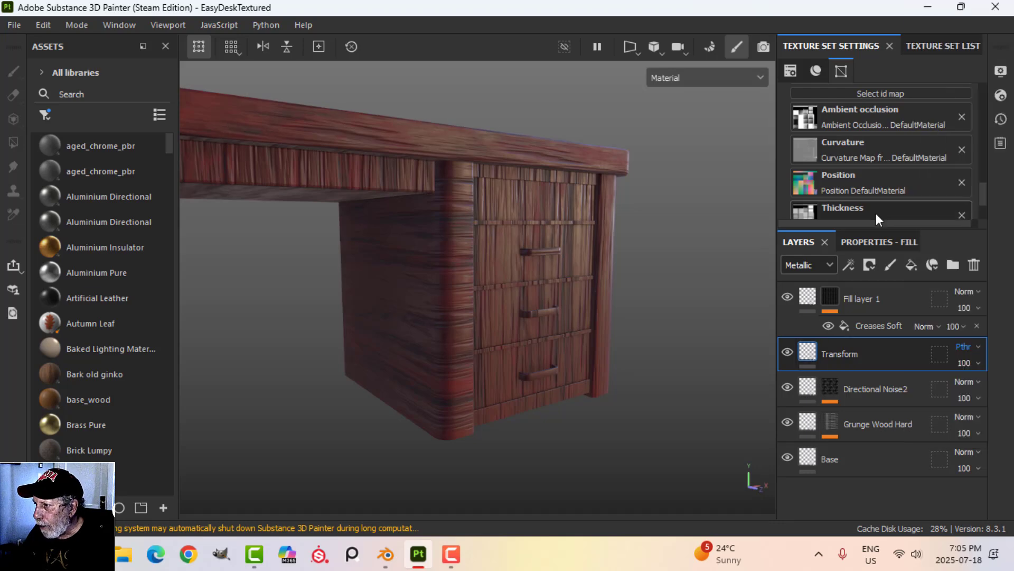
# - Set the Transform layer's blending mode to Passthrough for the Roughness and Normal channels
pyautogui.click(811, 266)
pyautogui.click(805, 314)
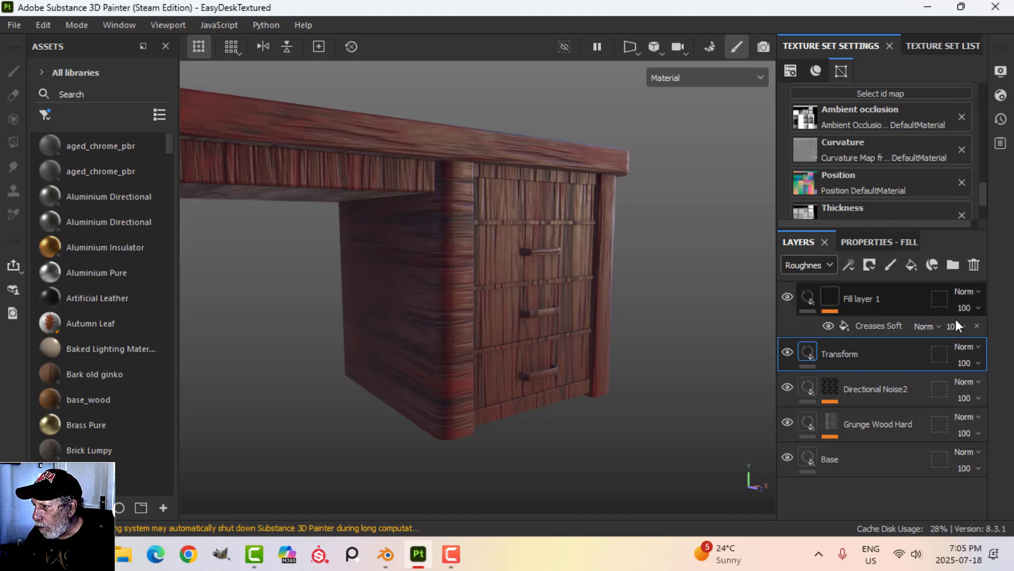
pyautogui.click(967, 347)
pyautogui.click(932, 19)
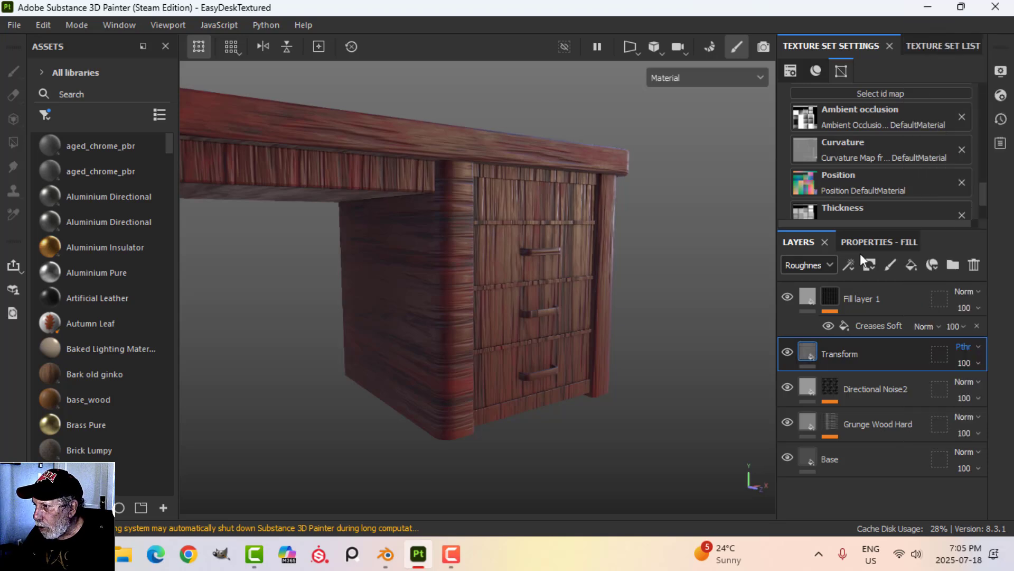
pyautogui.click(810, 264)
pyautogui.click(803, 326)
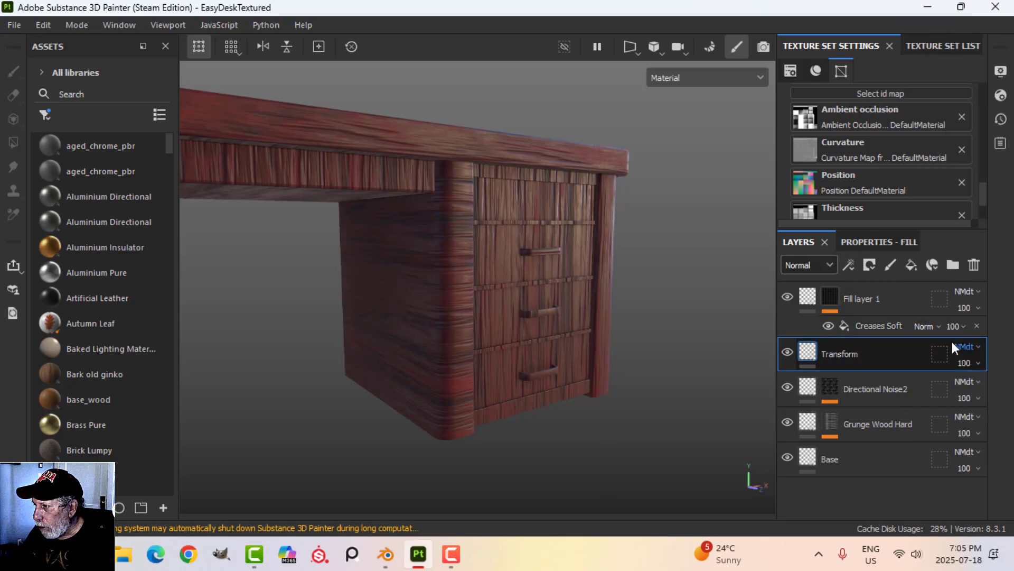
pyautogui.click(963, 346)
pyautogui.click(934, 19)
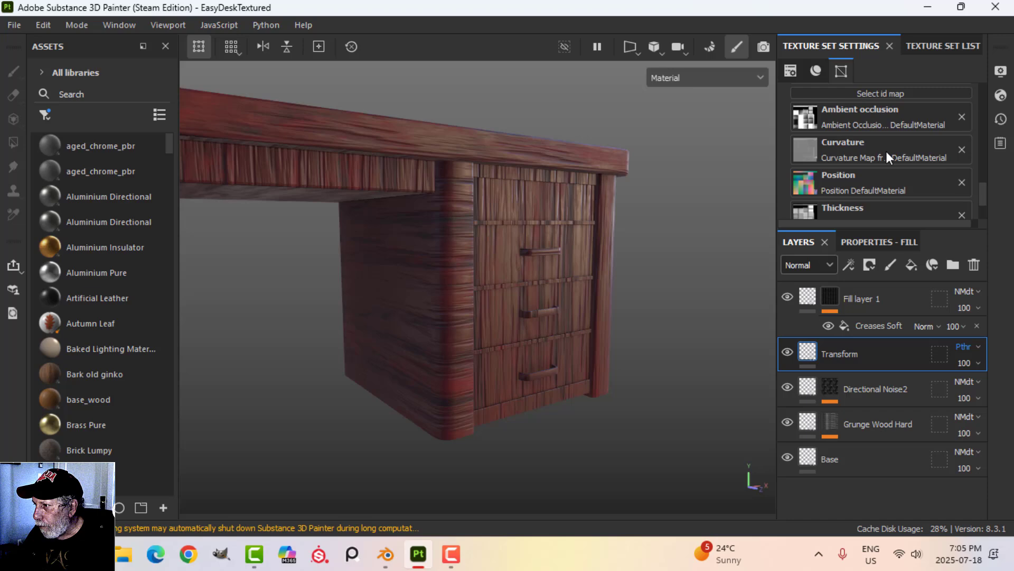
# - Set the Transform layer's blending mode to Passthrough for the Height channel and return the layer display to Base color
pyautogui.click(799, 265)
pyautogui.click(796, 344)
pyautogui.click(966, 348)
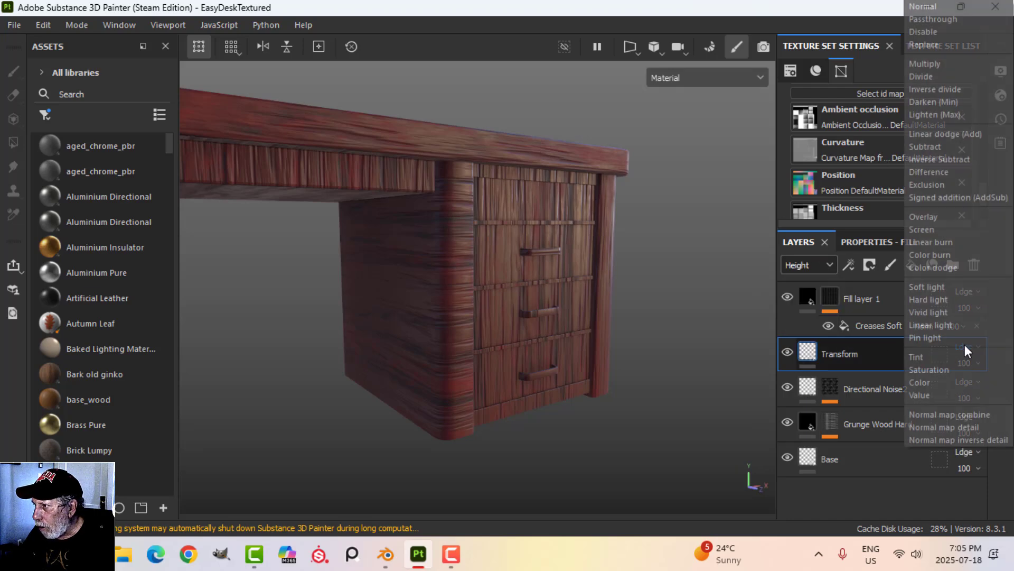
pyautogui.click(949, 21)
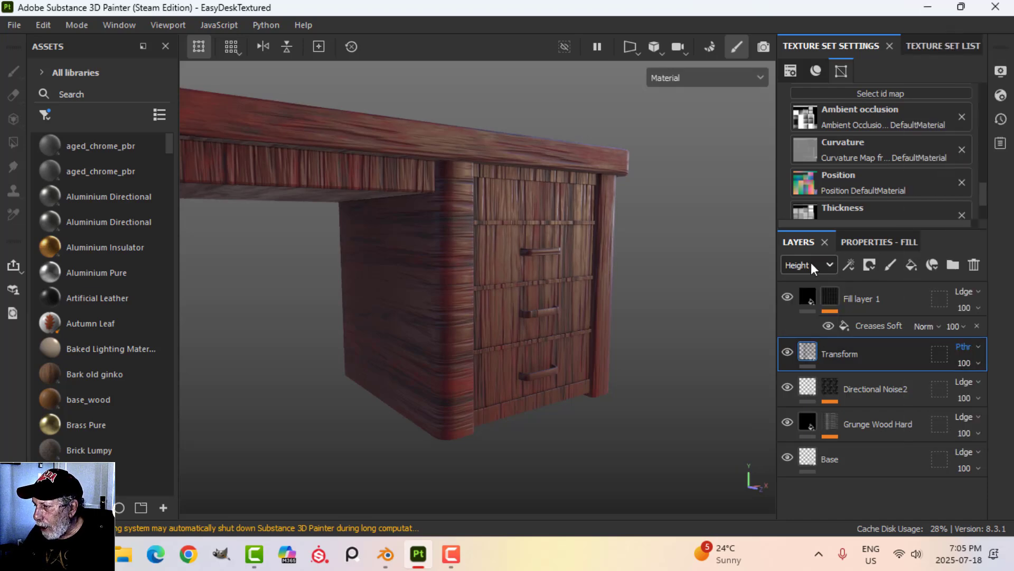
pyautogui.click(810, 263)
pyautogui.click(803, 285)
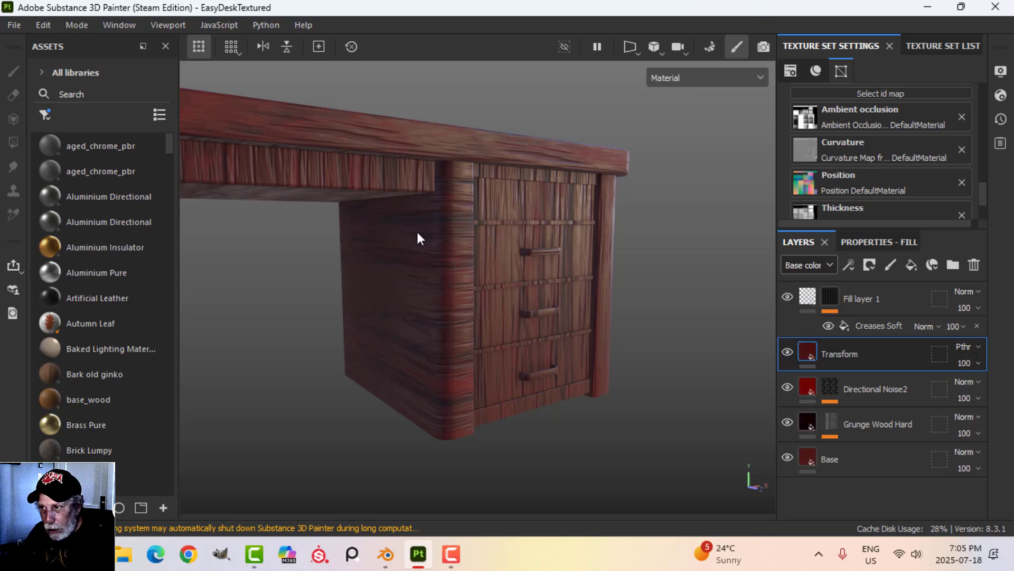
# - Add a filter to the Transform layer and assign the Transform filter to it
pyautogui.click(851, 265)
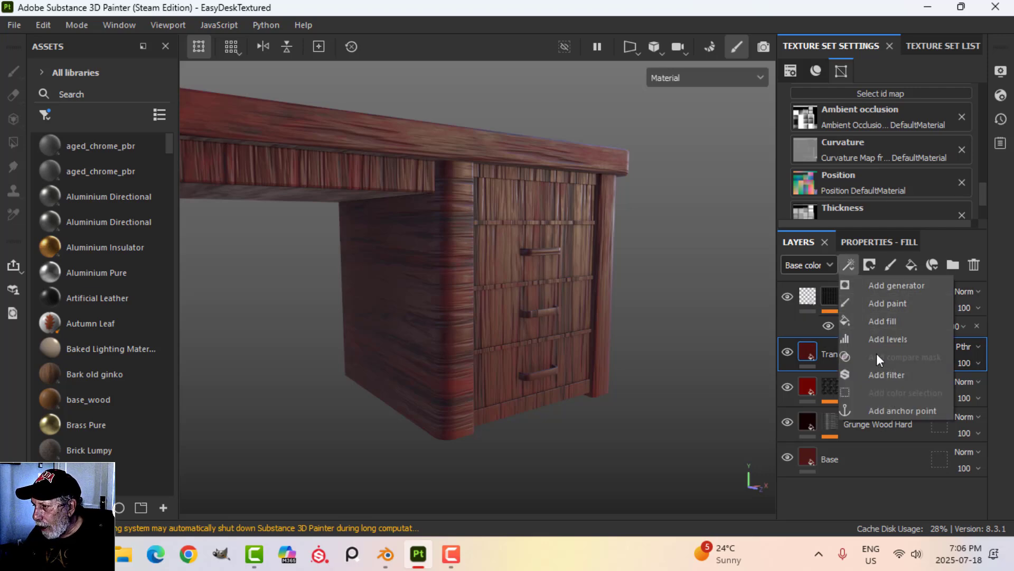
pyautogui.click(871, 370)
pyautogui.click(871, 242)
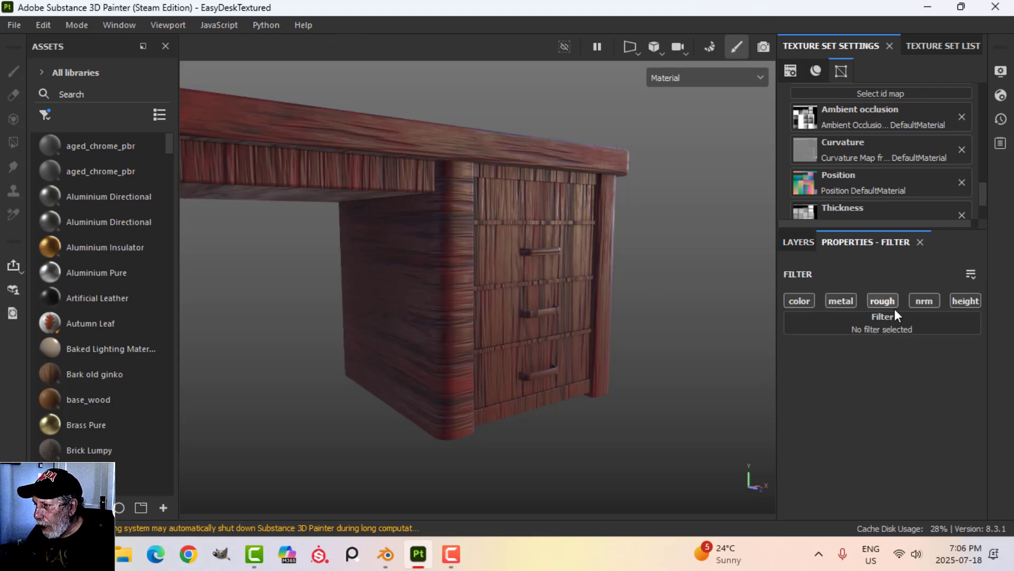
pyautogui.click(882, 323)
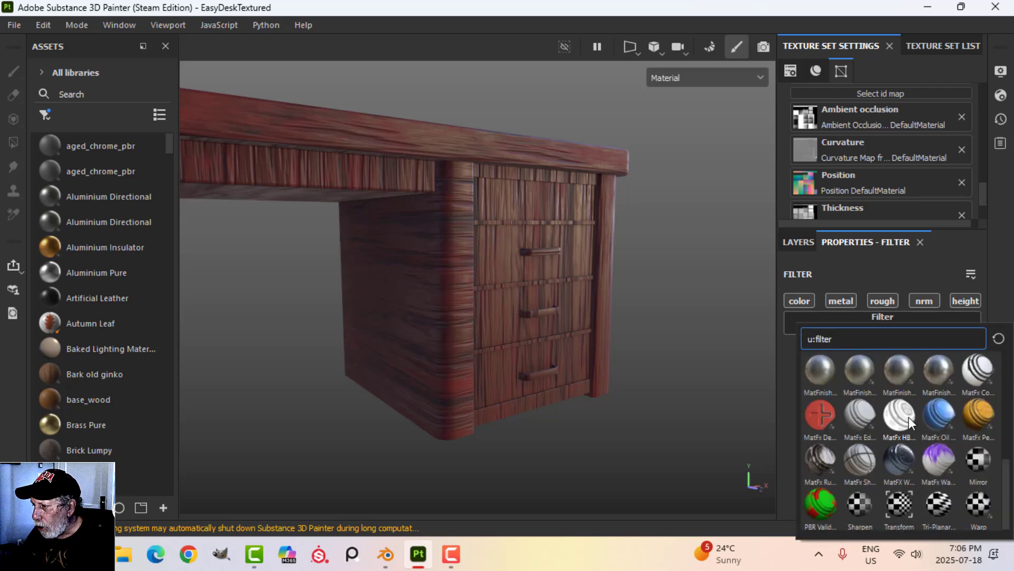
pyautogui.click(898, 506)
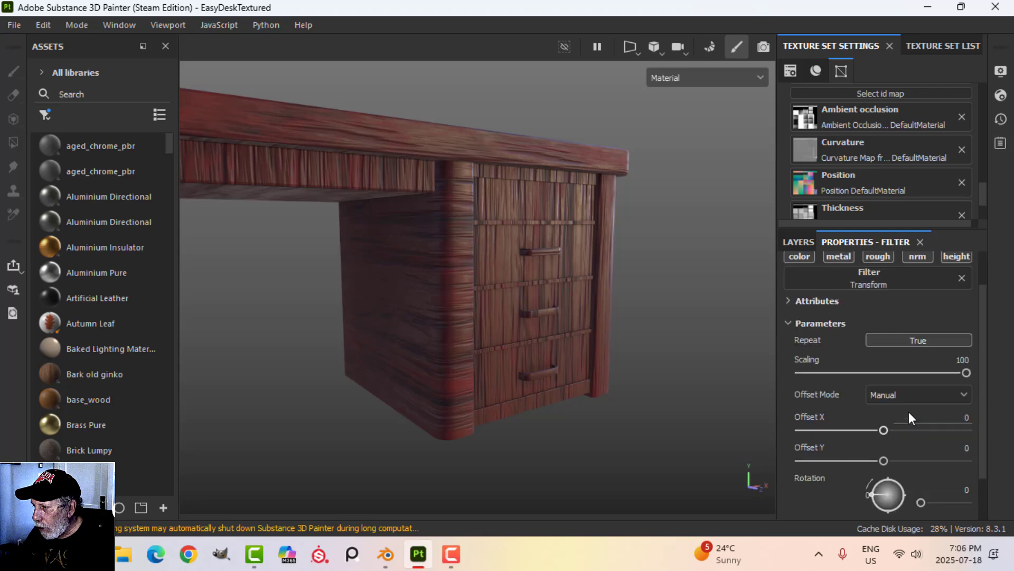
# - Set the Transform filter's rotation to 90 and check the grain direction across the desk front
pyautogui.scroll(-1, 908, 413)
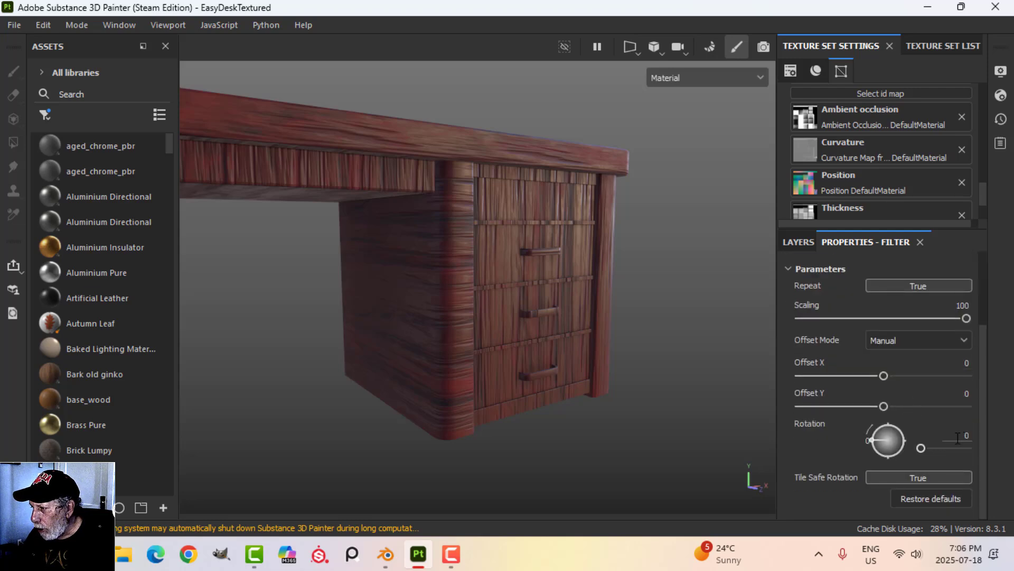
pyautogui.write('90')
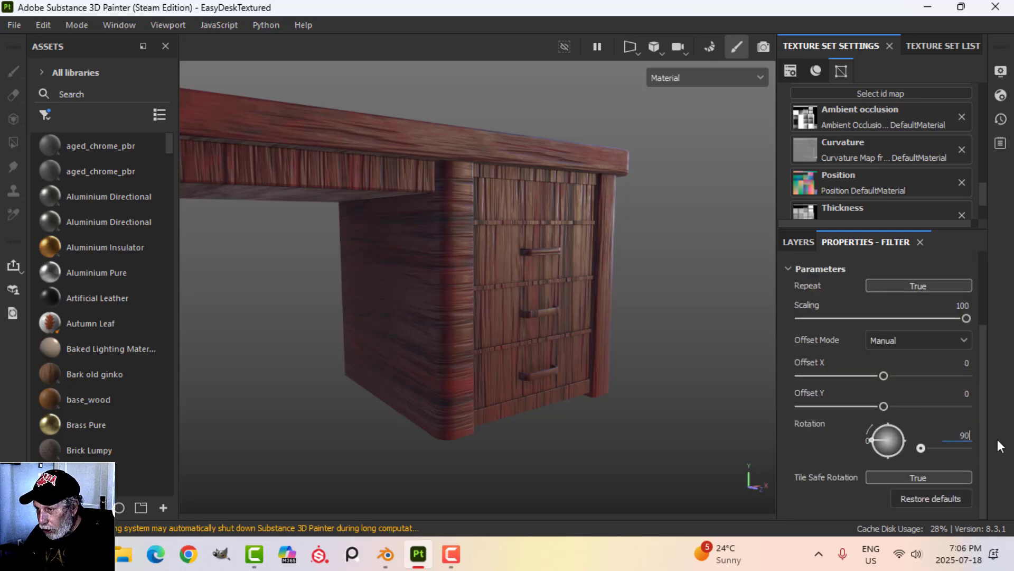
pyautogui.press('Return')
pyautogui.keyDown('alt'); pyautogui.moveTo(692, 244); pyautogui.dragTo(542, 259); pyautogui.keyUp('alt')
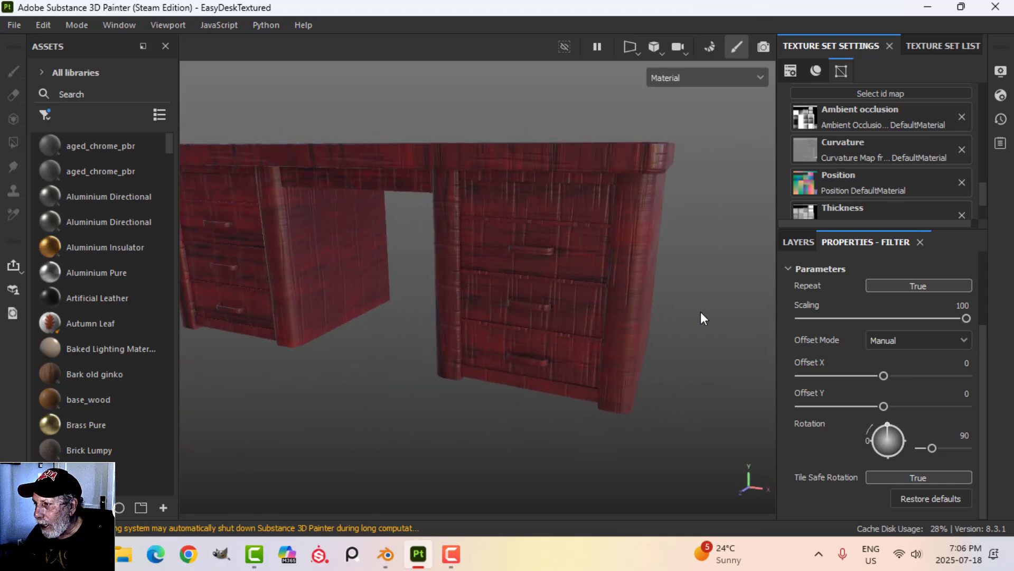
# - Add a black mask to the Transform layer so the rotated grain is hidden across the desk
pyautogui.click(797, 243)
pyautogui.click(828, 370)
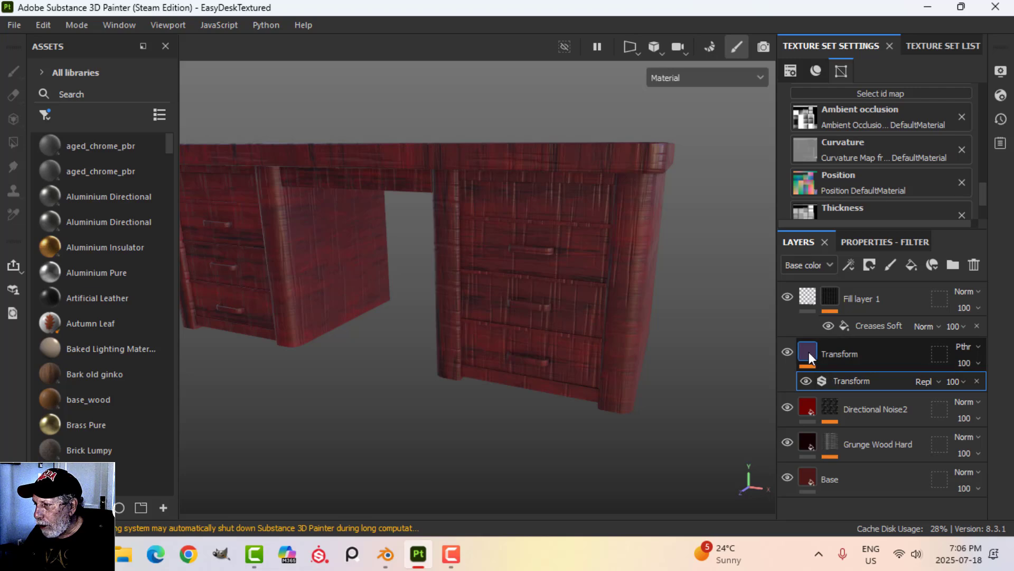
pyautogui.click(869, 264)
pyautogui.click(881, 305)
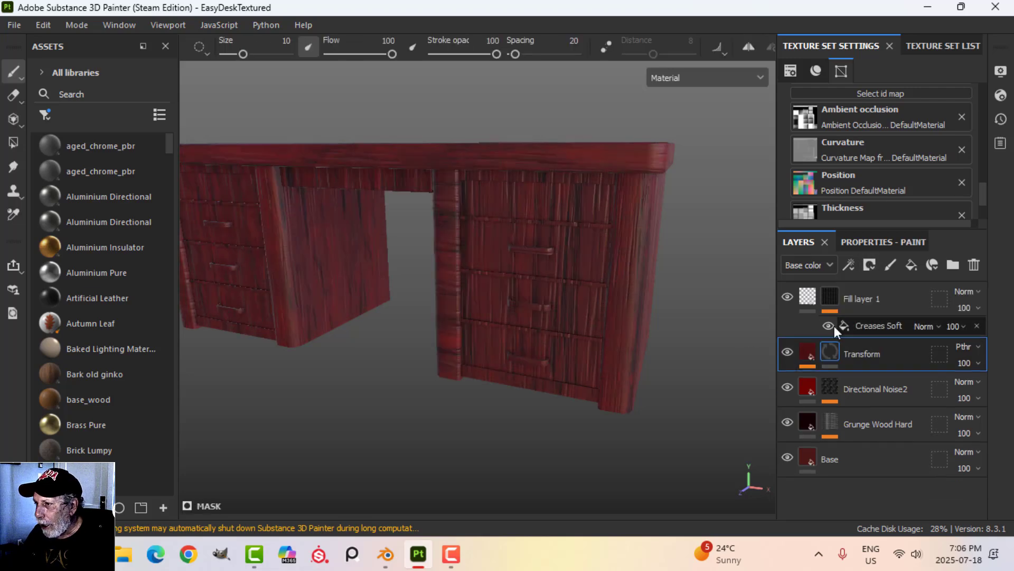
pyautogui.keyDown('alt'); pyautogui.moveTo(659, 239); pyautogui.dragTo(528, 306); pyautogui.keyUp('alt')
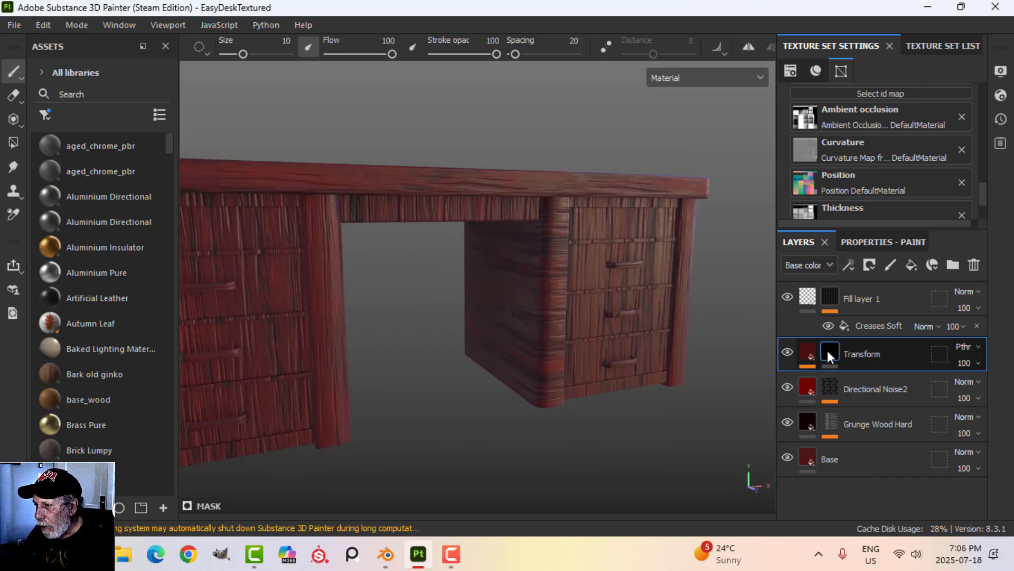
# - Polygon-fill the right pedestal's body in the Transform mask, using mesh fill mode, so its side grain is rotated
pyautogui.click(15, 141)
pyautogui.keyDown('alt'); pyautogui.moveTo(539, 329); pyautogui.dragTo(509, 218); pyautogui.keyUp('alt')
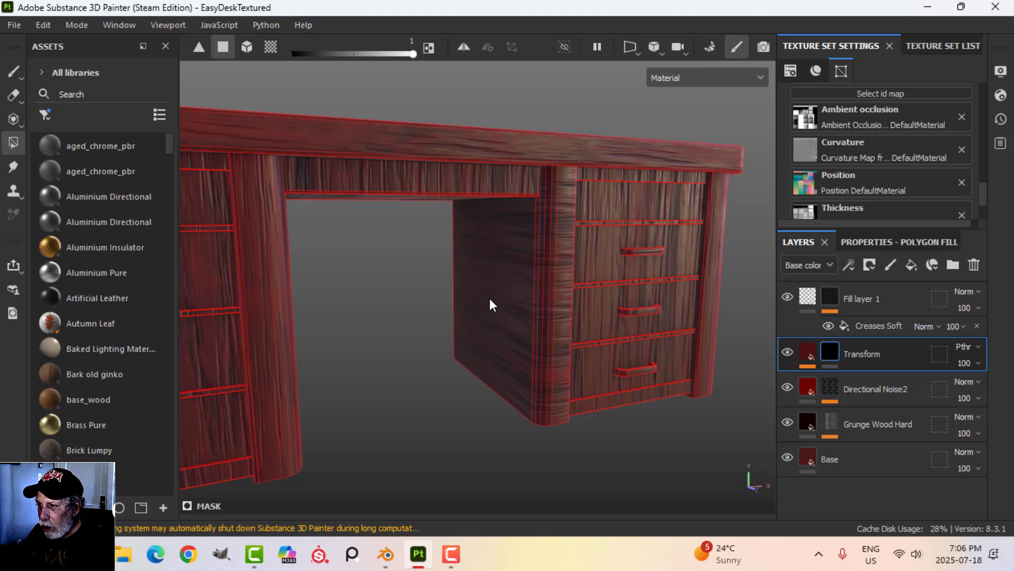
pyautogui.click(246, 47)
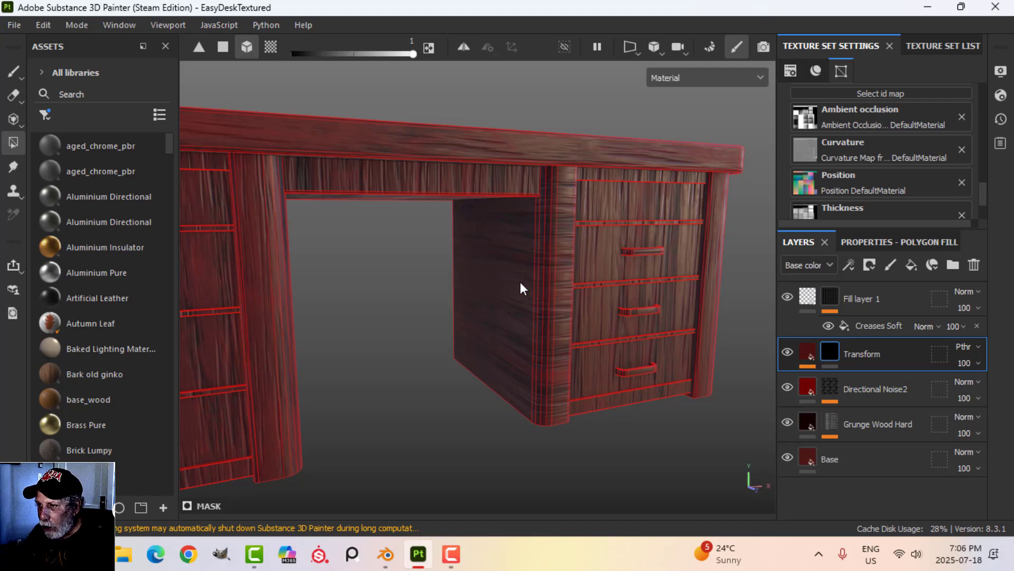
pyautogui.click(544, 268)
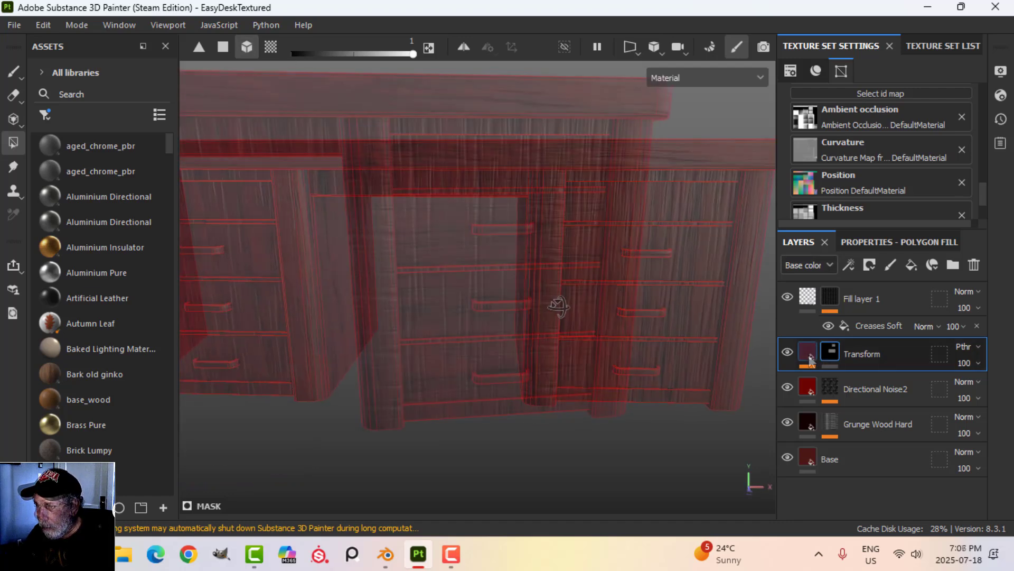
# - Move the Transform layer above Fill layer 1 and inspect the right pedestal without the polygon wireframe
pyautogui.moveTo(808, 356); pyautogui.dragTo(807, 284)
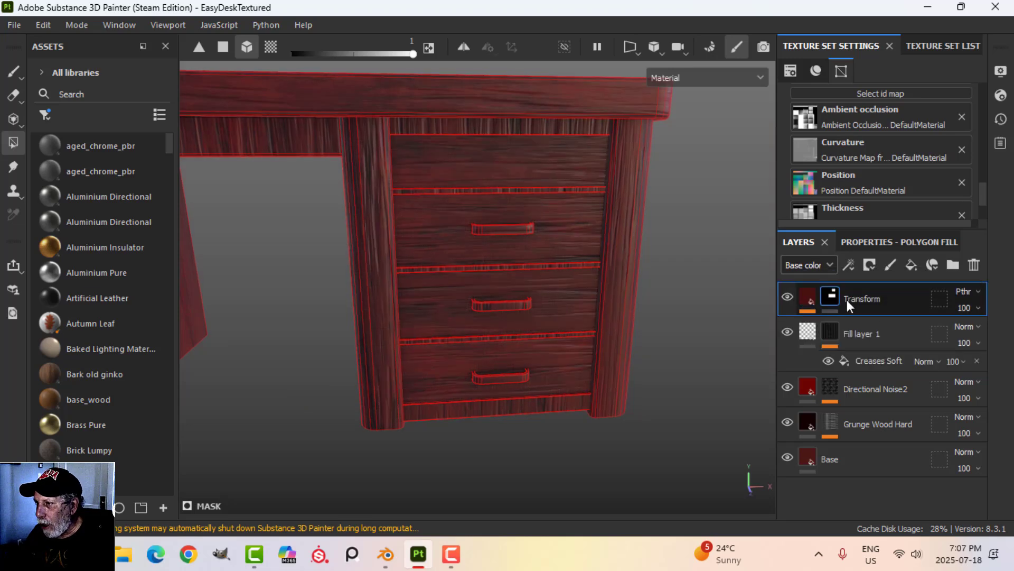
pyautogui.keyDown('alt'); pyautogui.moveTo(625, 315); pyautogui.dragTo(656, 299); pyautogui.keyUp('alt')
pyautogui.click(13, 71)
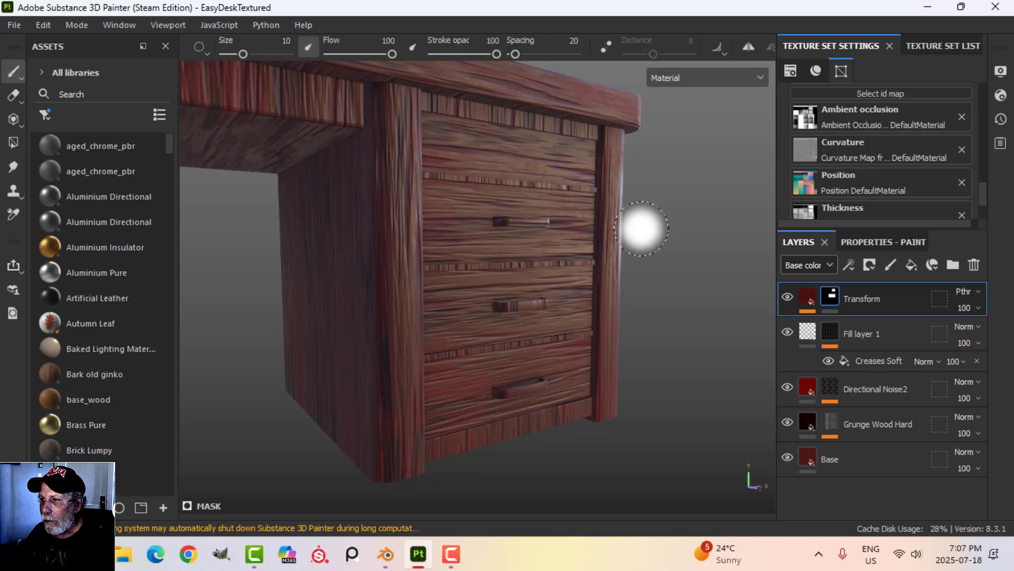
pyautogui.moveTo(641, 227)
pyautogui.keyDown('alt'); pyautogui.mouseDown()
pyautogui.moveTo(618, 243)
pyautogui.moveTo(697, 208)
pyautogui.moveTo(622, 248)
pyautogui.moveTo(585, 238)
pyautogui.moveTo(607, 240)
pyautogui.moveTo(647, 274)
pyautogui.moveTo(636, 274)
pyautogui.moveTo(613, 314)
pyautogui.mouseUp(); pyautogui.keyUp('alt')
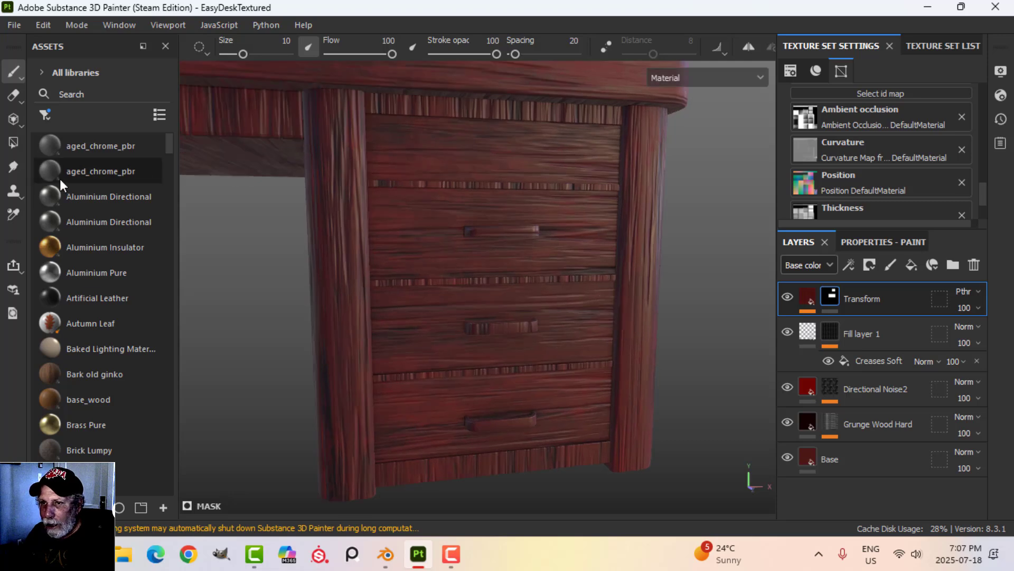
# - Mesh-fill the rails between the right pedestal's drawers and its bottom rail in the Transform mask, and inspect the horizontal grain
pyautogui.click(13, 142)
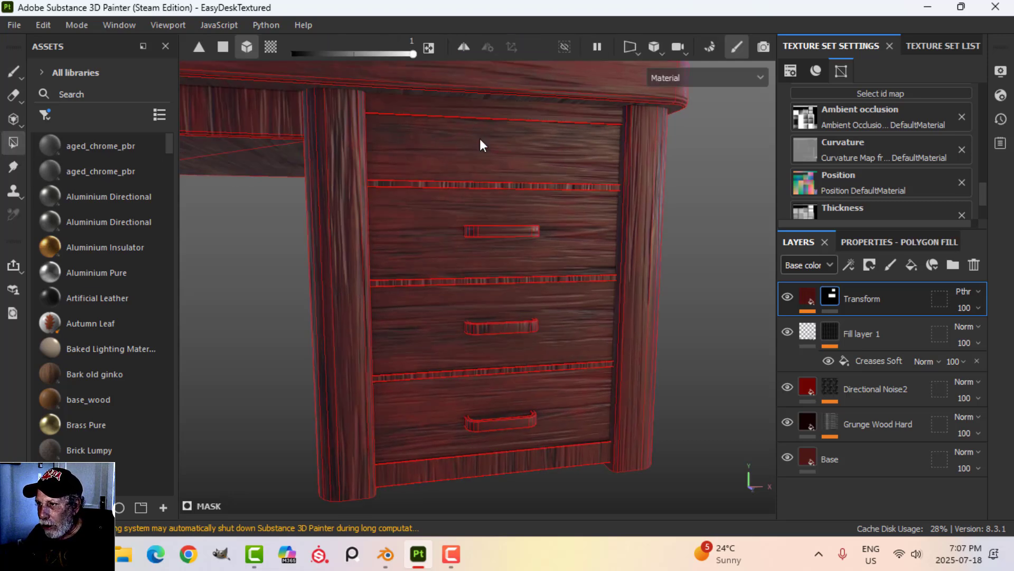
pyautogui.scroll(2, 526, 195)
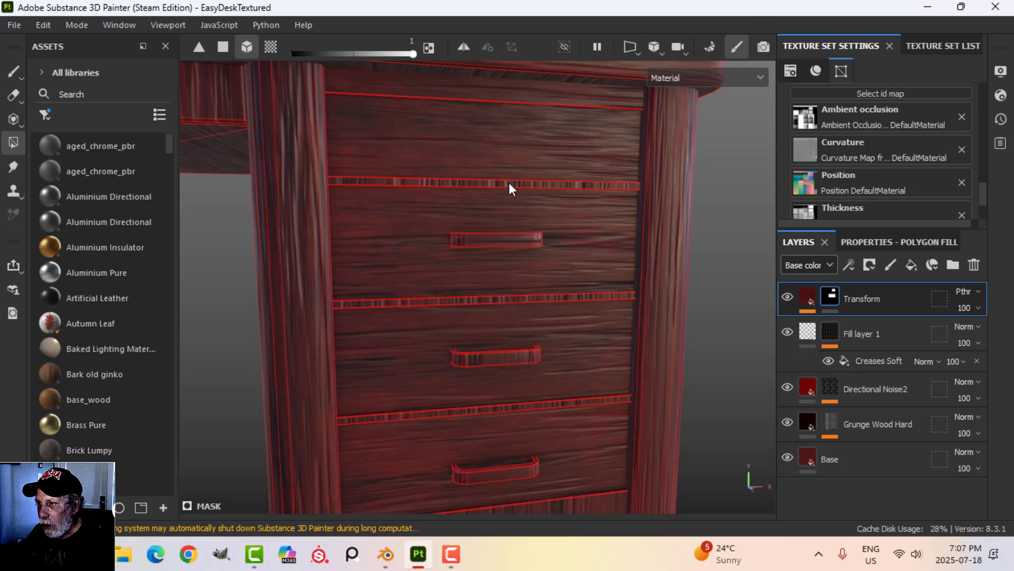
pyautogui.click(509, 183)
pyautogui.click(500, 299)
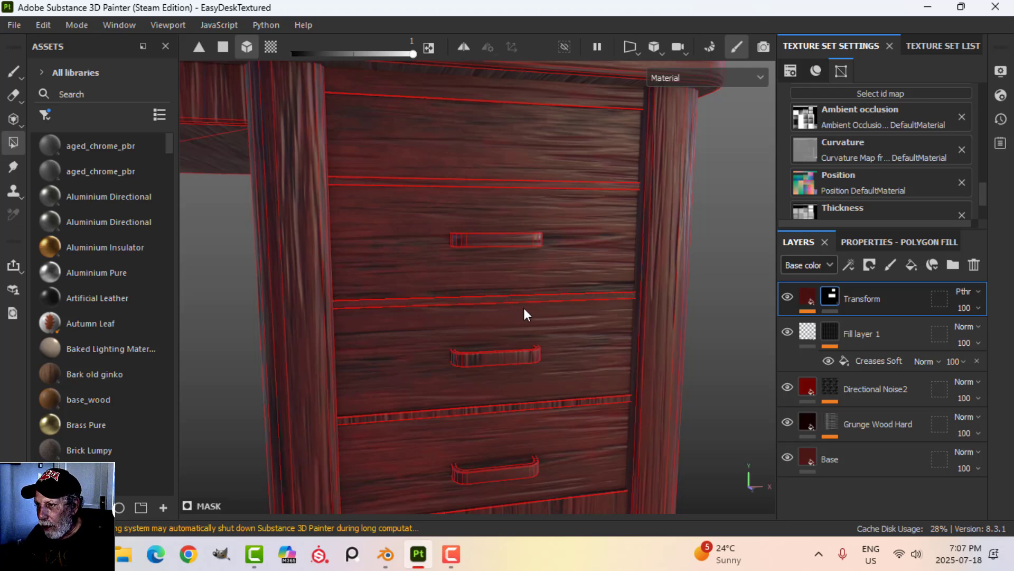
pyautogui.keyDown('alt'); pyautogui.moveTo(557, 363); pyautogui.dragTo(566, 219, button='middle'); pyautogui.keyUp('alt')
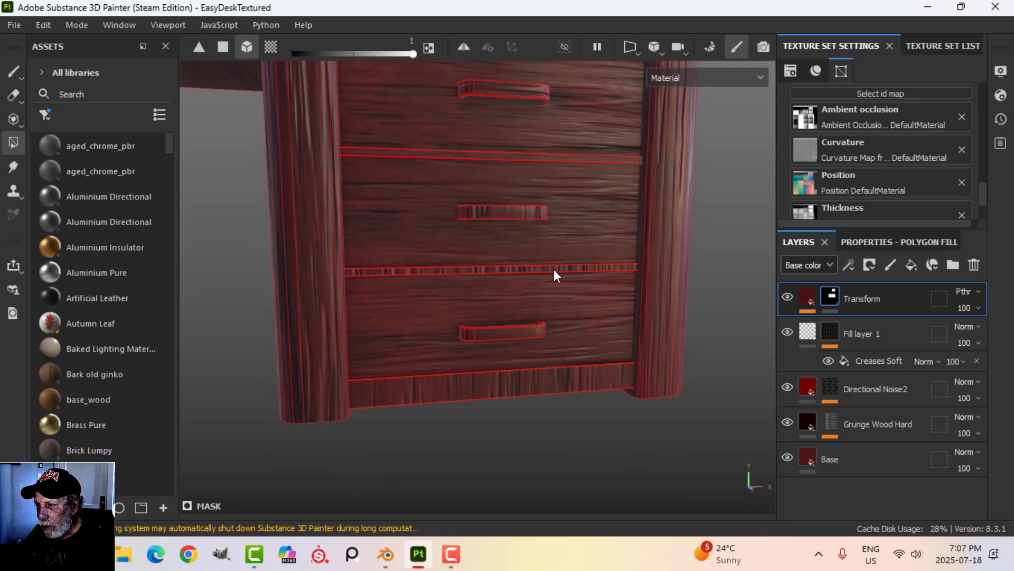
pyautogui.click(553, 270)
pyautogui.click(547, 380)
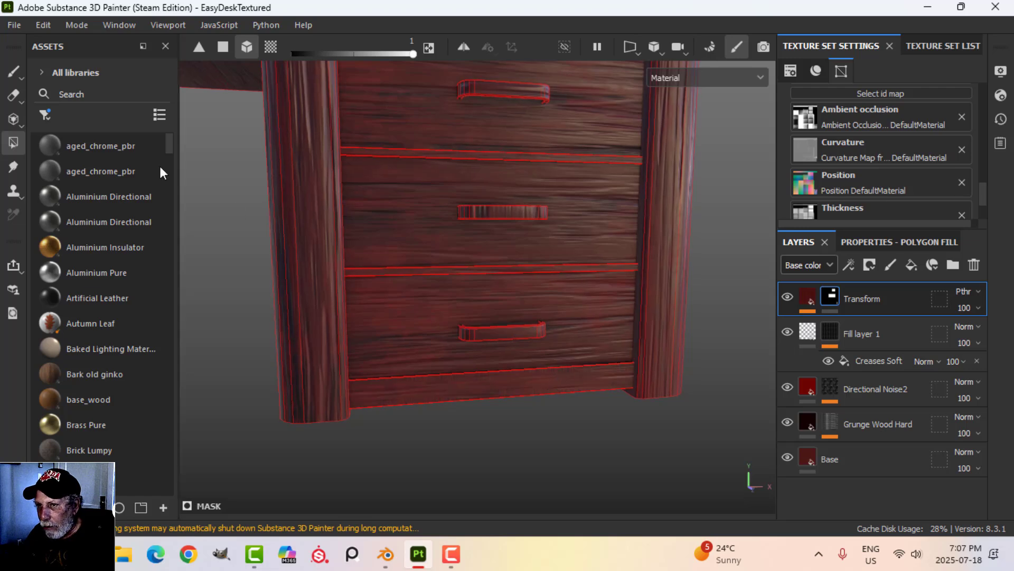
pyautogui.click(13, 77)
pyautogui.scroll(-5, 589, 277)
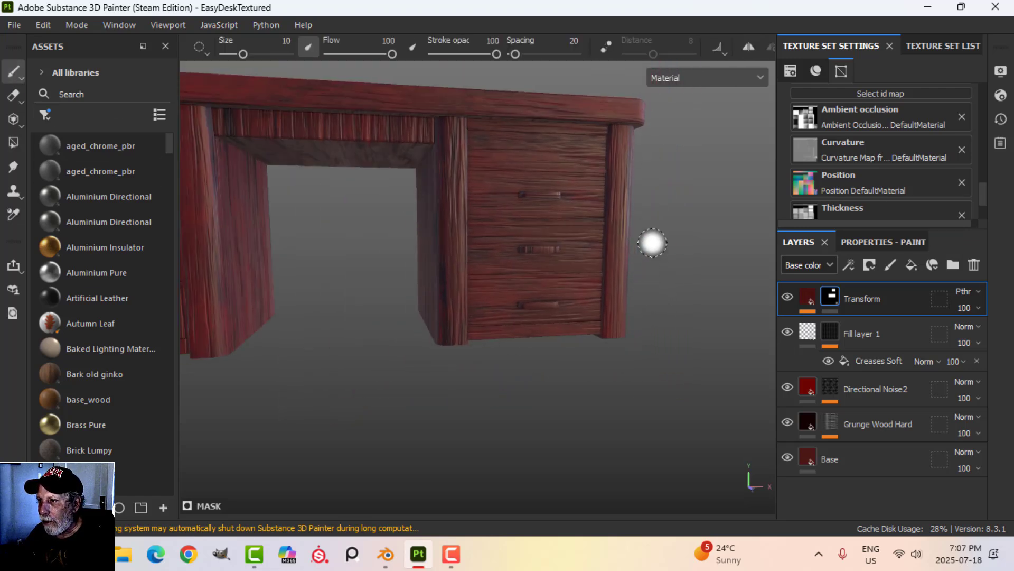
pyautogui.moveTo(652, 242)
pyautogui.keyDown('alt'); pyautogui.mouseDown()
pyautogui.moveTo(458, 257)
pyautogui.moveTo(491, 204)
pyautogui.moveTo(641, 263)
pyautogui.moveTo(649, 279)
pyautogui.mouseUp(); pyautogui.keyUp('alt')
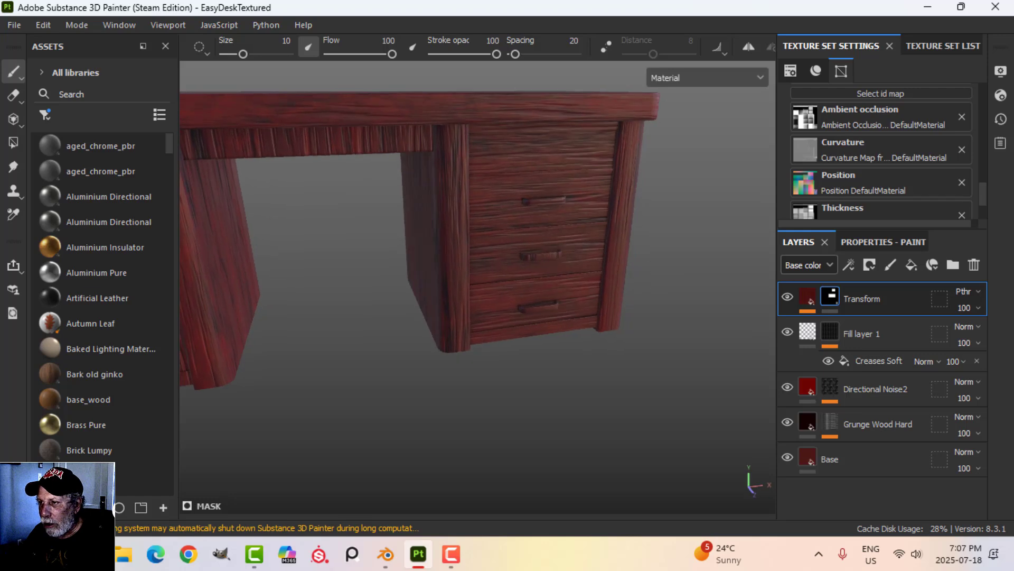
# - Mesh-fill the apron panel above the kneehole in the Transform mask so its grain runs horizontally
pyautogui.moveTo(465, 296)
pyautogui.keyDown('alt'); pyautogui.mouseDown()
pyautogui.moveTo(542, 299)
pyautogui.moveTo(553, 264)
pyautogui.moveTo(541, 280)
pyautogui.moveTo(620, 284)
pyautogui.moveTo(587, 295)
pyautogui.mouseUp(); pyautogui.keyUp('alt')
pyautogui.click(13, 142)
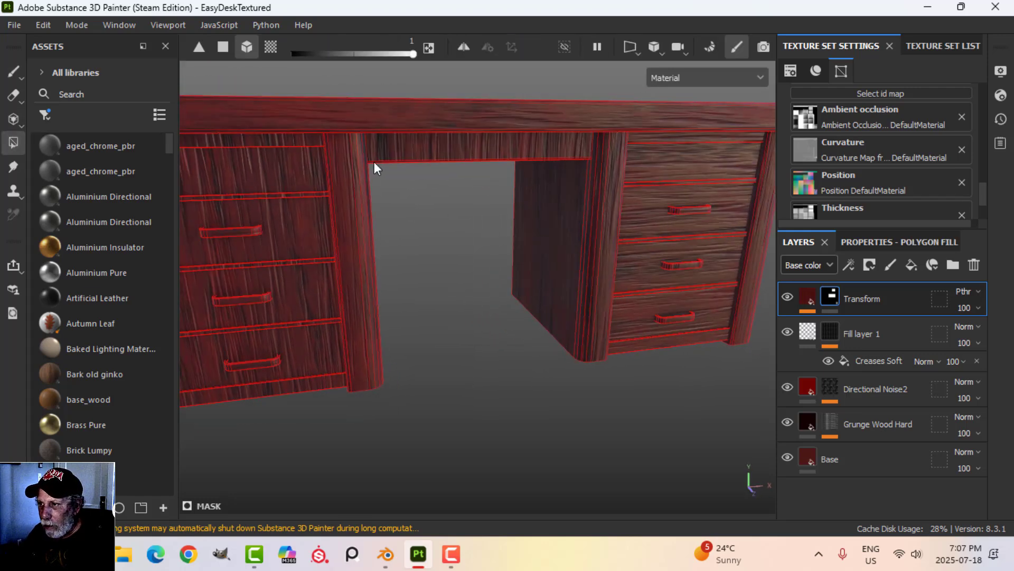
pyautogui.click(448, 151)
# - Mesh-fill the left pedestal's drawer fronts in the Transform mask so their grain runs horizontally
pyautogui.keyDown('alt'); pyautogui.moveTo(430, 217); pyautogui.dragTo(574, 210, button='middle'); pyautogui.keyUp('alt')
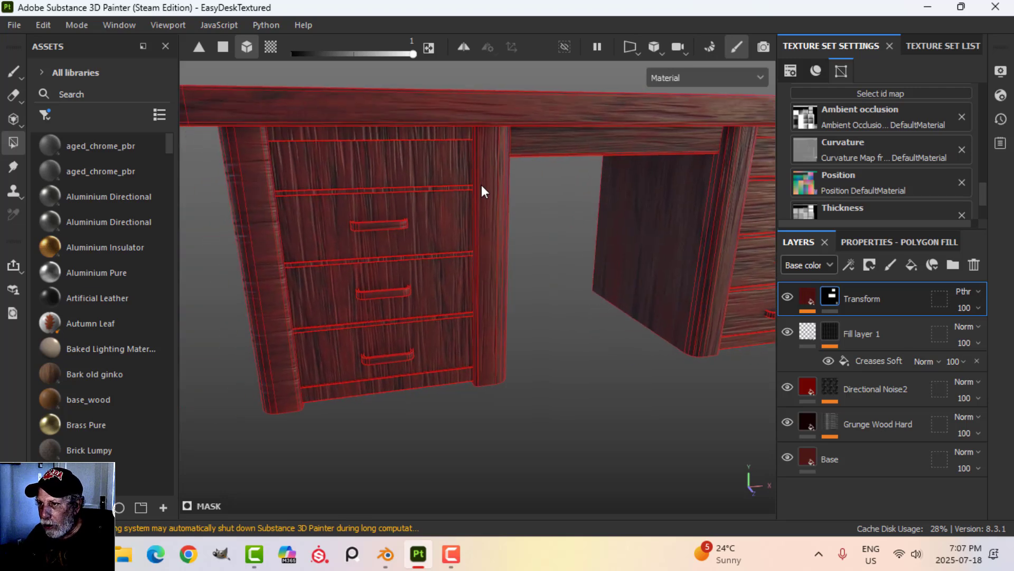
pyautogui.click(411, 164)
pyautogui.scroll(3, 399, 195)
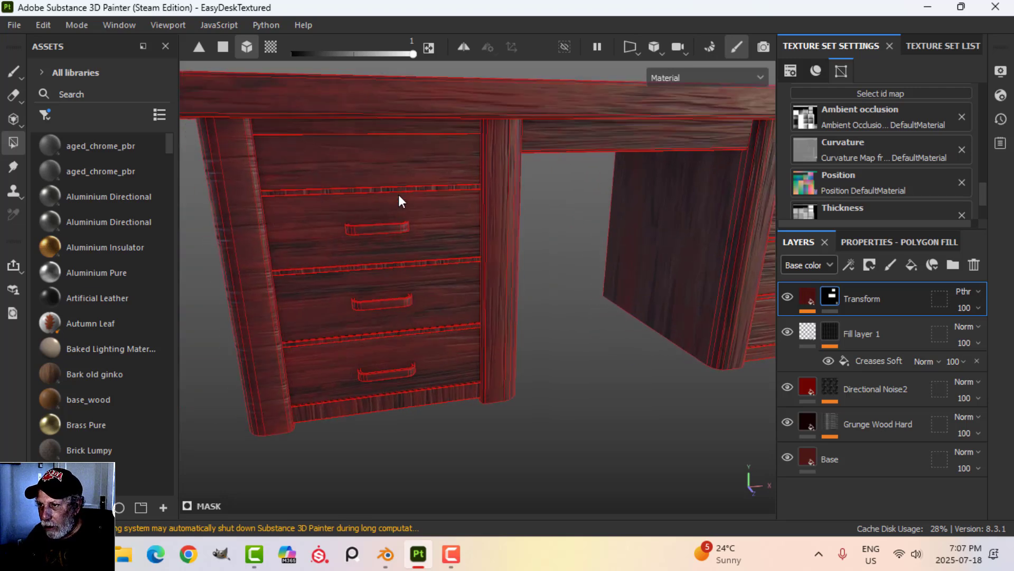
# - Mesh-fill the rails between the left pedestal's drawers and its bottom rail in the Transform mask
pyautogui.scroll(4, 417, 252)
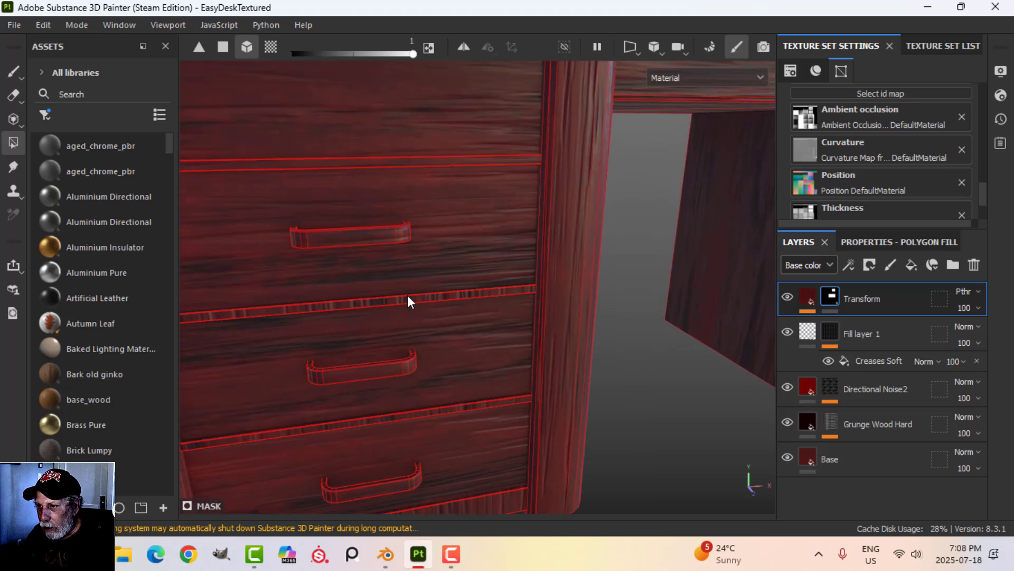
pyautogui.click(407, 297)
pyautogui.keyDown('alt'); pyautogui.moveTo(453, 317); pyautogui.dragTo(439, 245, button='middle'); pyautogui.keyUp('alt')
pyautogui.scroll(2, 439, 248)
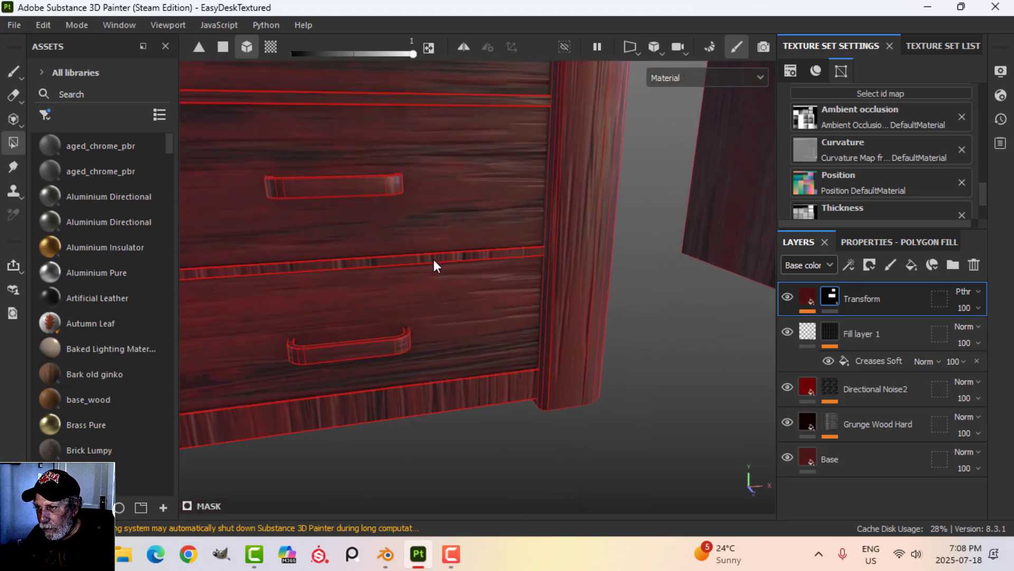
pyautogui.click(433, 259)
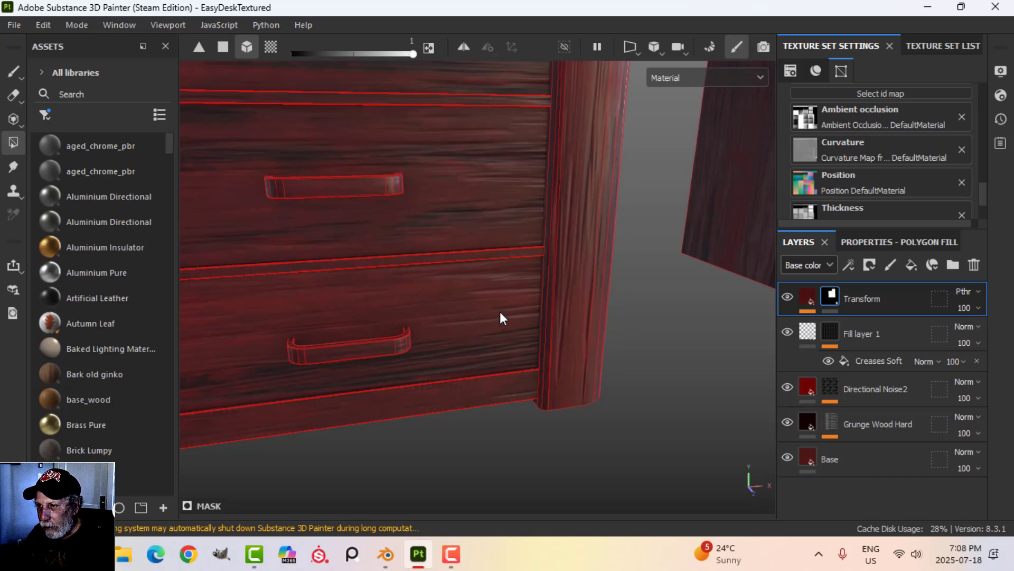
# - Mesh-fill the left pedestal's body in the Transform mask so its grain runs vertically, and inspect the posts and desktop
pyautogui.scroll(-4, 497, 311)
pyautogui.keyDown('alt'); pyautogui.moveTo(372, 296); pyautogui.dragTo(471, 273); pyautogui.keyUp('alt')
pyautogui.keyDown('alt'); pyautogui.moveTo(393, 280); pyautogui.dragTo(542, 281, button='middle'); pyautogui.keyUp('alt')
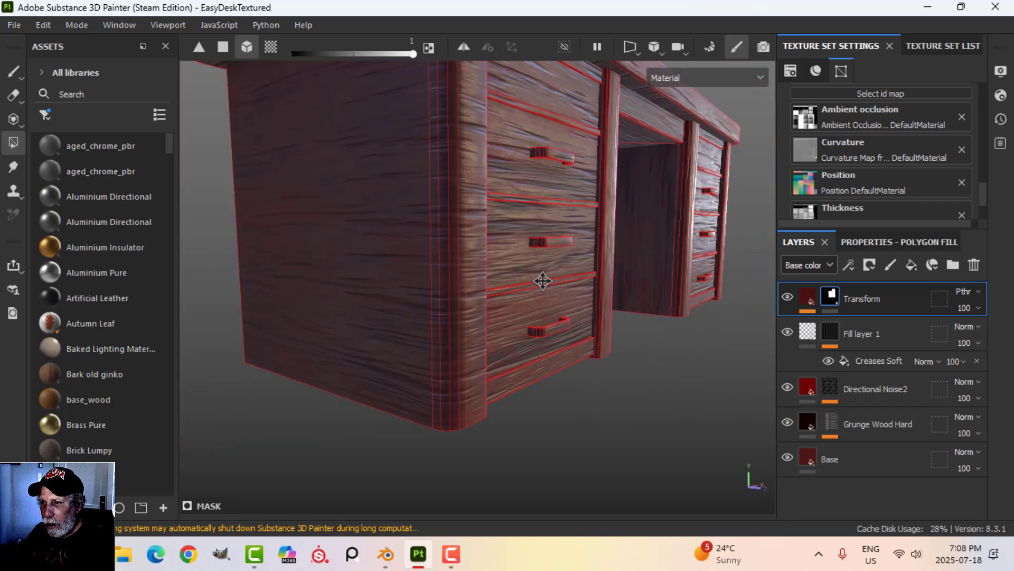
pyautogui.click(393, 242)
pyautogui.keyDown('alt'); pyautogui.moveTo(550, 265); pyautogui.dragTo(455, 300); pyautogui.keyUp('alt')
pyautogui.keyDown('alt'); pyautogui.moveTo(618, 282); pyautogui.dragTo(583, 291, button='middle'); pyautogui.keyUp('alt')
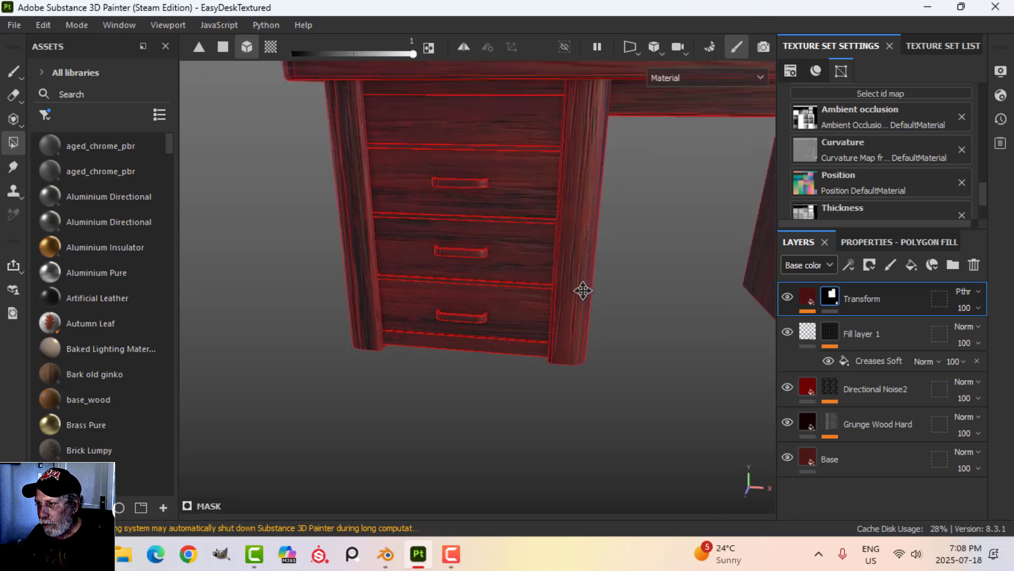
pyautogui.keyDown('alt'); pyautogui.moveTo(583, 291); pyautogui.dragTo(514, 289); pyautogui.keyUp('alt')
pyautogui.keyDown('alt'); pyautogui.moveTo(530, 234); pyautogui.dragTo(509, 346, button='middle'); pyautogui.keyUp('alt')
pyautogui.keyDown('alt'); pyautogui.moveTo(510, 347); pyautogui.dragTo(300, 191); pyautogui.keyUp('alt')
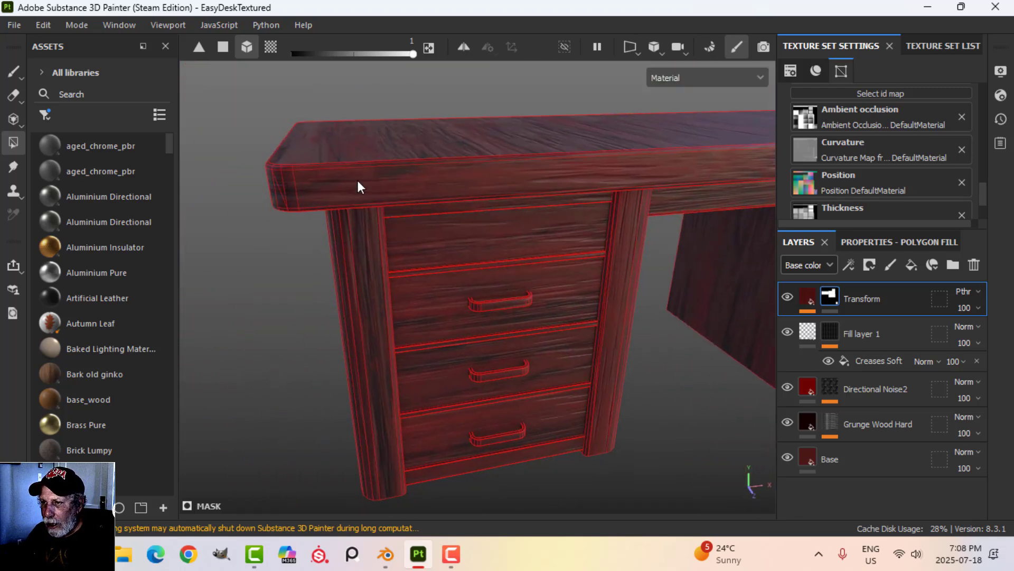
# - UV-fill the desktop's top surface in the Transform mask so its grain runs lengthwise, and inspect the desk's front and side
pyautogui.keyDown('alt'); pyautogui.moveTo(645, 178); pyautogui.dragTo(339, 136); pyautogui.keyUp('alt')
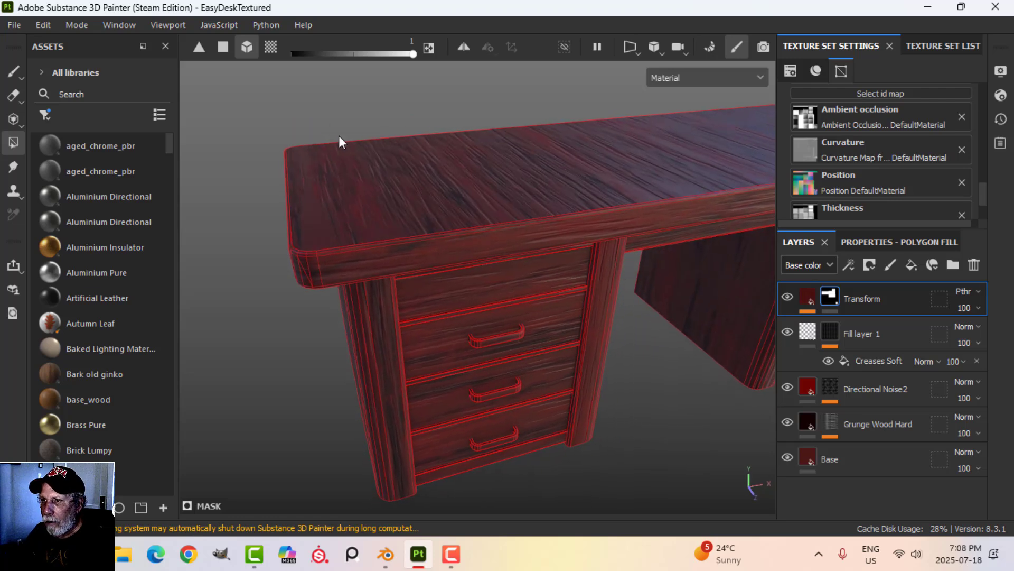
pyautogui.click(271, 47)
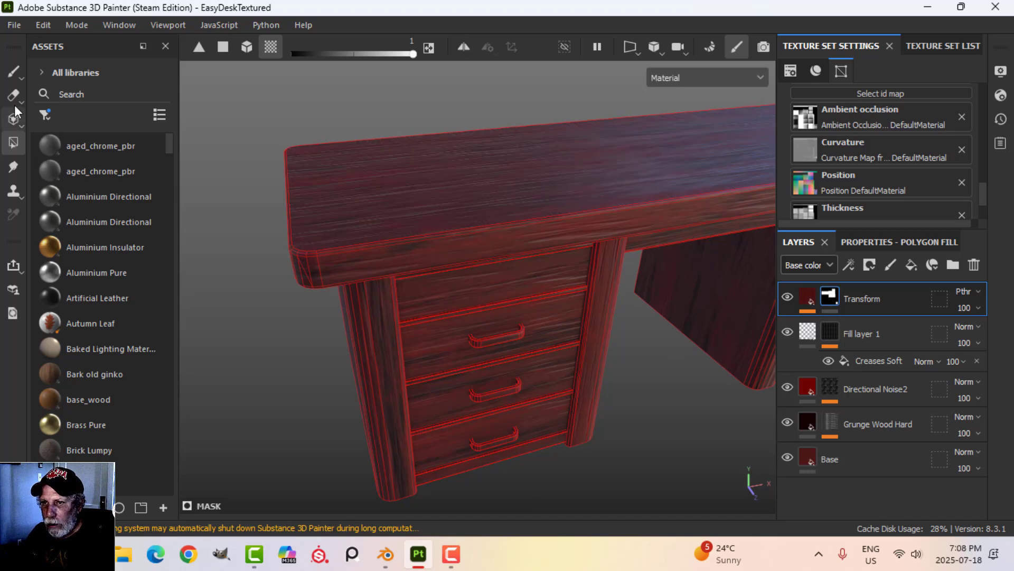
pyautogui.click(13, 71)
pyautogui.keyDown('alt'); pyautogui.moveTo(608, 357); pyautogui.dragTo(470, 247); pyautogui.keyUp('alt')
pyautogui.scroll(2, 531, 283)
pyautogui.keyDown('alt'); pyautogui.moveTo(538, 285); pyautogui.dragTo(537, 305, button='middle'); pyautogui.keyUp('alt')
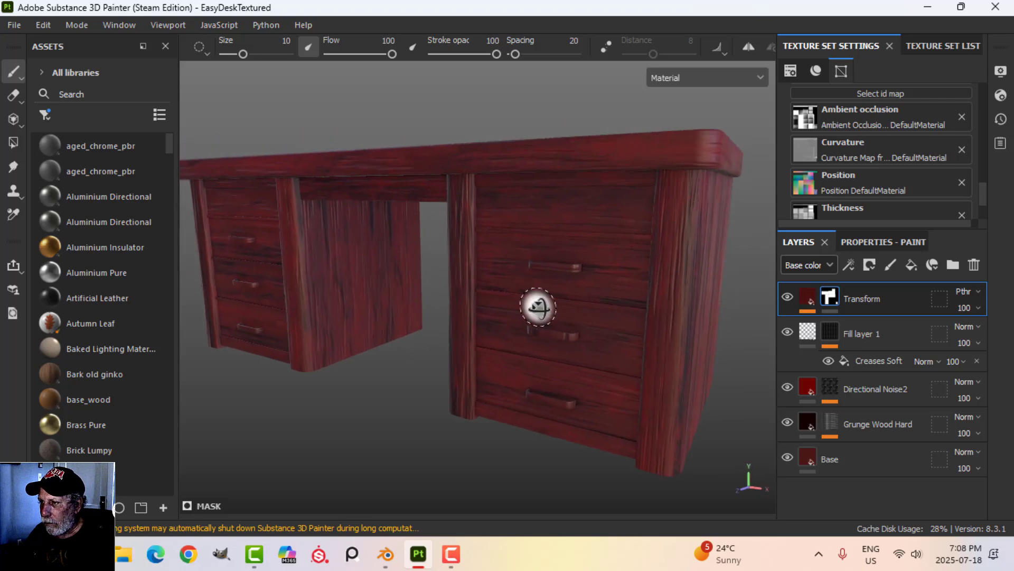
pyautogui.moveTo(649, 272)
pyautogui.keyDown('shift'); pyautogui.mouseDown(button='right')
pyautogui.moveTo(588, 292)
pyautogui.moveTo(653, 291)
pyautogui.moveTo(633, 297)
pyautogui.moveTo(559, 260)
pyautogui.moveTo(604, 286)
pyautogui.mouseUp(button='right'); pyautogui.keyUp('shift')
pyautogui.scroll(-3, 640, 285)
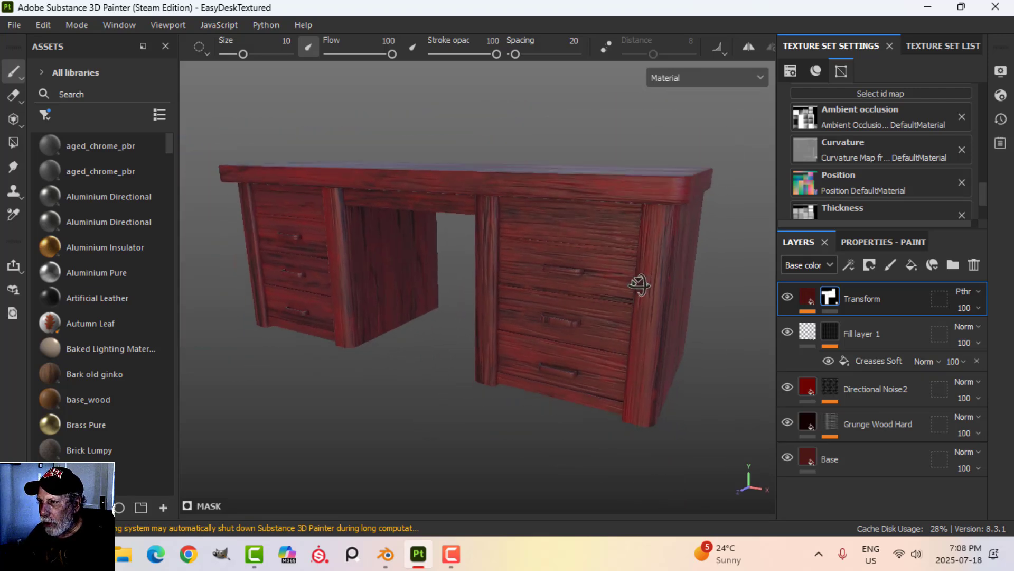
pyautogui.moveTo(639, 285)
pyautogui.keyDown('alt'); pyautogui.mouseDown()
pyautogui.moveTo(589, 301)
pyautogui.moveTo(655, 296)
pyautogui.moveTo(574, 324)
pyautogui.moveTo(601, 284)
pyautogui.moveTo(584, 294)
pyautogui.moveTo(602, 298)
pyautogui.mouseUp(); pyautogui.keyUp('alt')
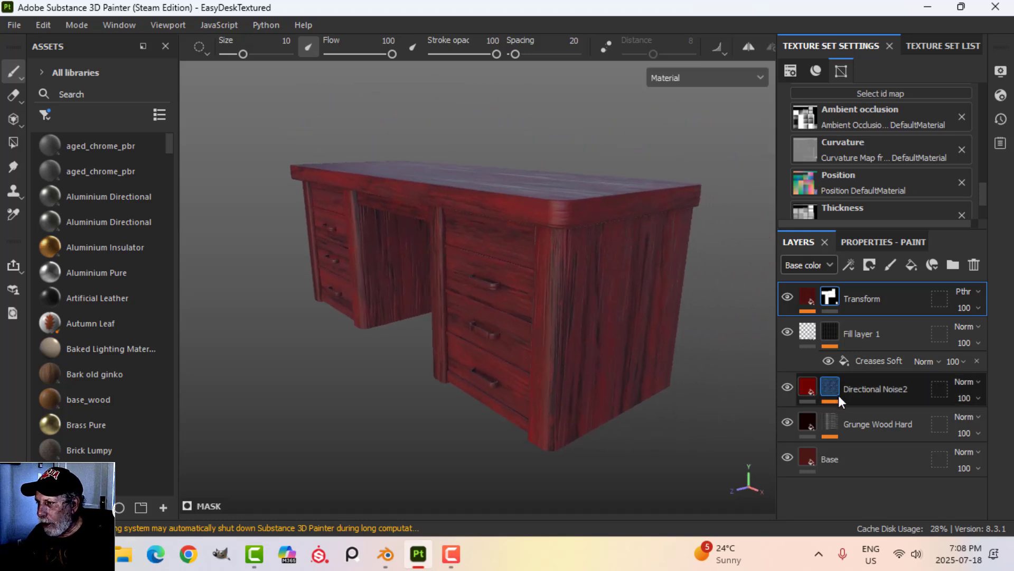
# - Darken the Directional Noise2 layer's base color to 580606
pyautogui.click(807, 390)
pyautogui.click(865, 242)
pyautogui.click(877, 465)
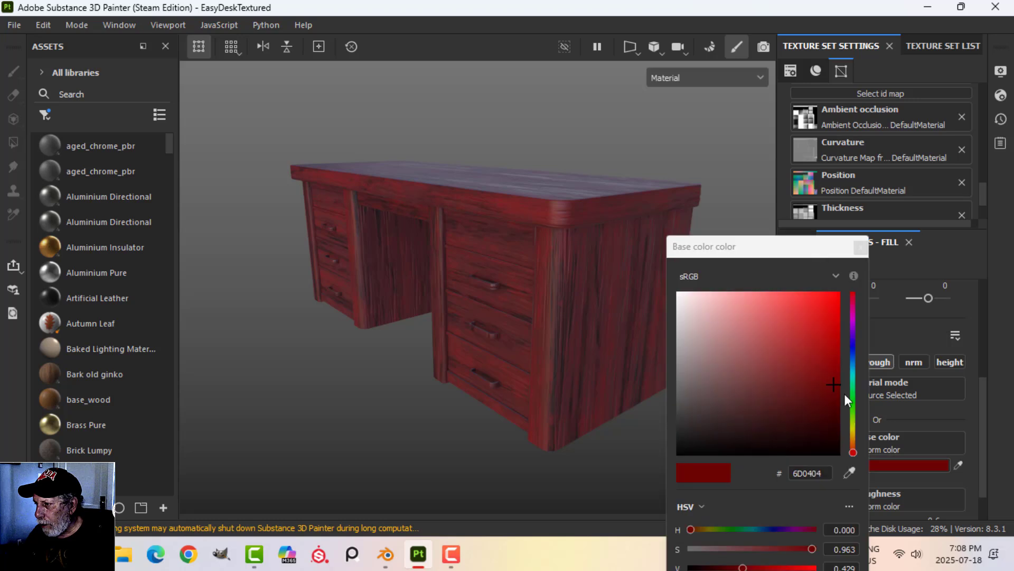
pyautogui.click(829, 398)
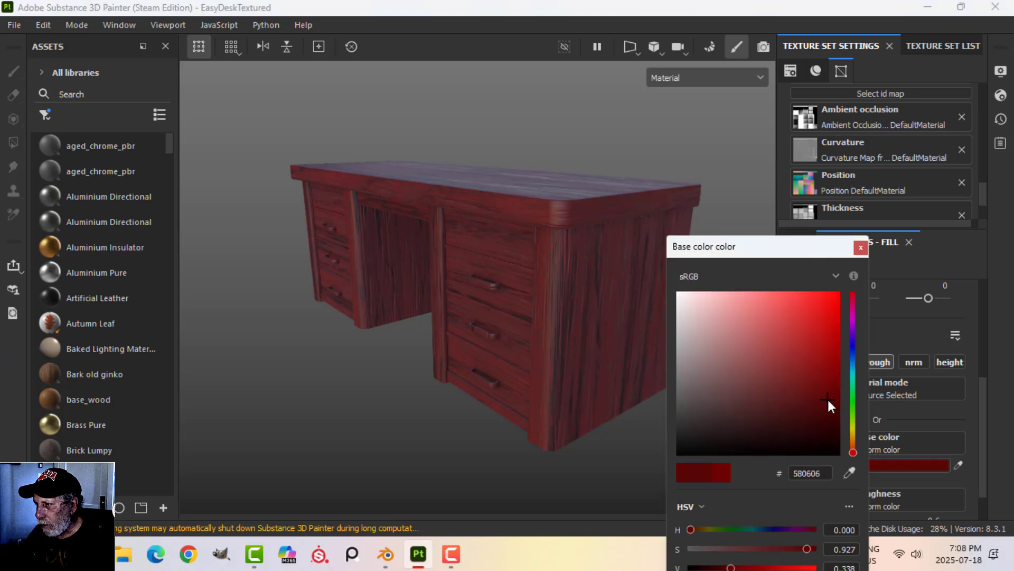
pyautogui.click(861, 248)
pyautogui.keyDown('alt'); pyautogui.moveTo(667, 257); pyautogui.dragTo(667, 281); pyautogui.keyUp('alt')
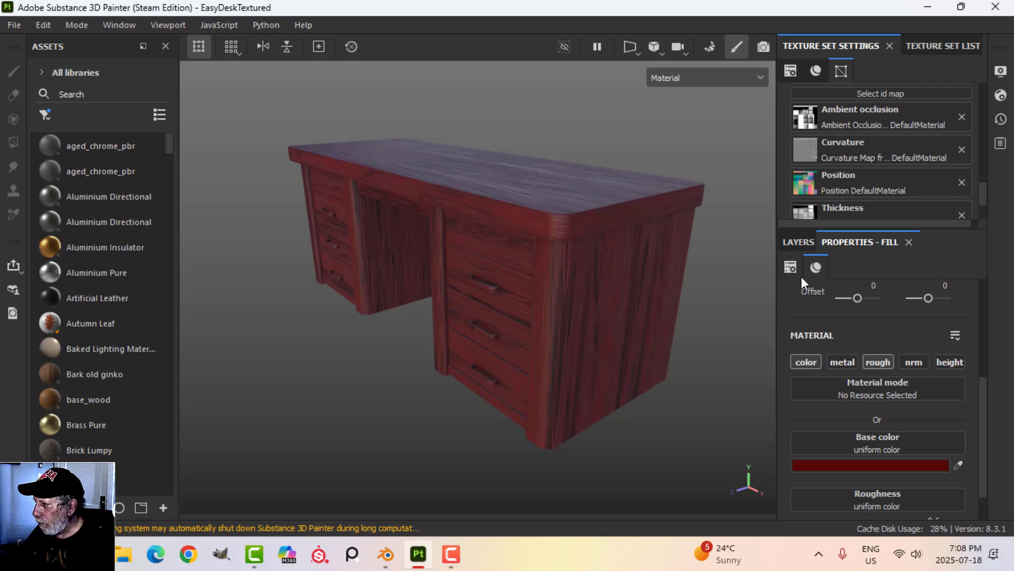
# - UV-fill the underside of the desktop's overhang above the drawers in the Transform mask so its grain runs lengthwise
pyautogui.click(799, 241)
pyautogui.keyDown('alt'); pyautogui.moveTo(607, 254); pyautogui.dragTo(582, 200); pyautogui.keyUp('alt')
pyautogui.scroll(2, 529, 237)
pyautogui.keyDown('alt'); pyautogui.moveTo(475, 251); pyautogui.dragTo(549, 275, button='middle'); pyautogui.keyUp('alt')
pyautogui.scroll(2, 550, 275)
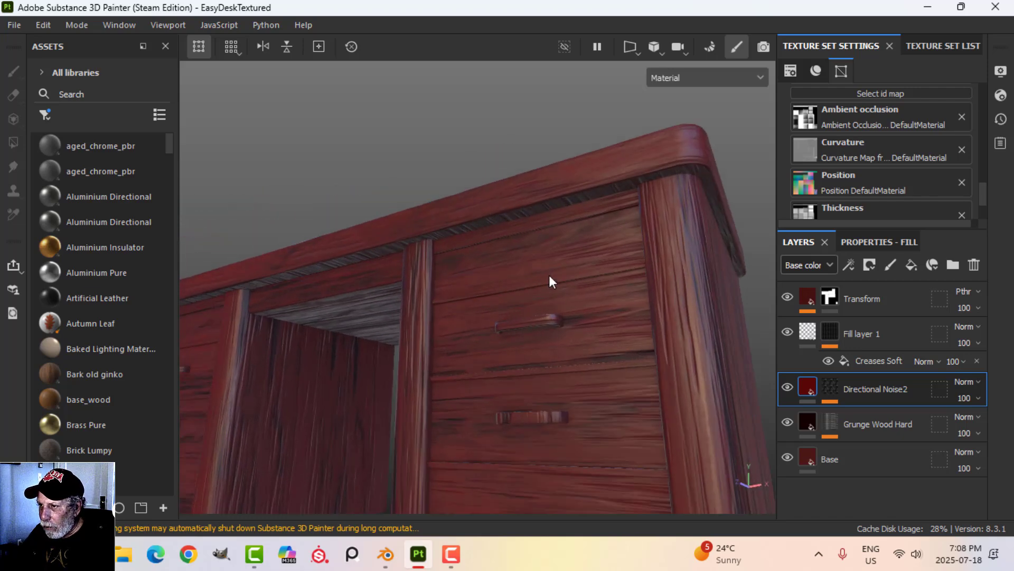
pyautogui.click(834, 297)
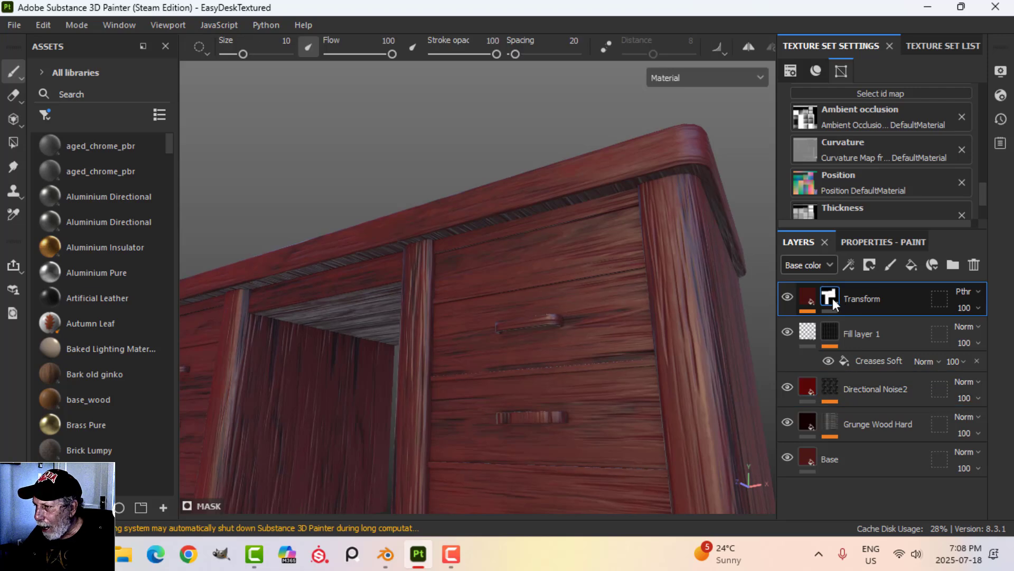
pyautogui.click(12, 142)
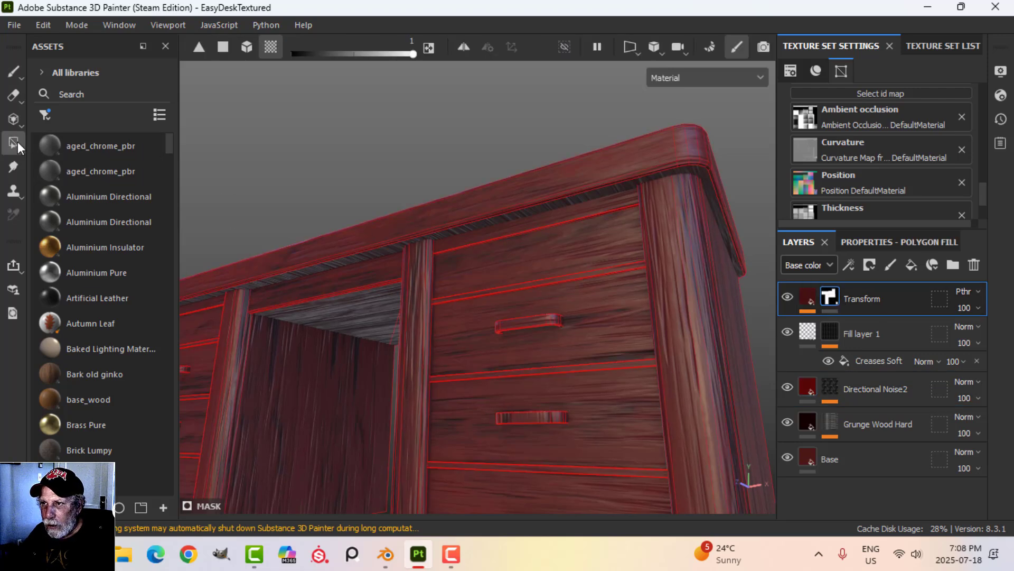
pyautogui.click(590, 198)
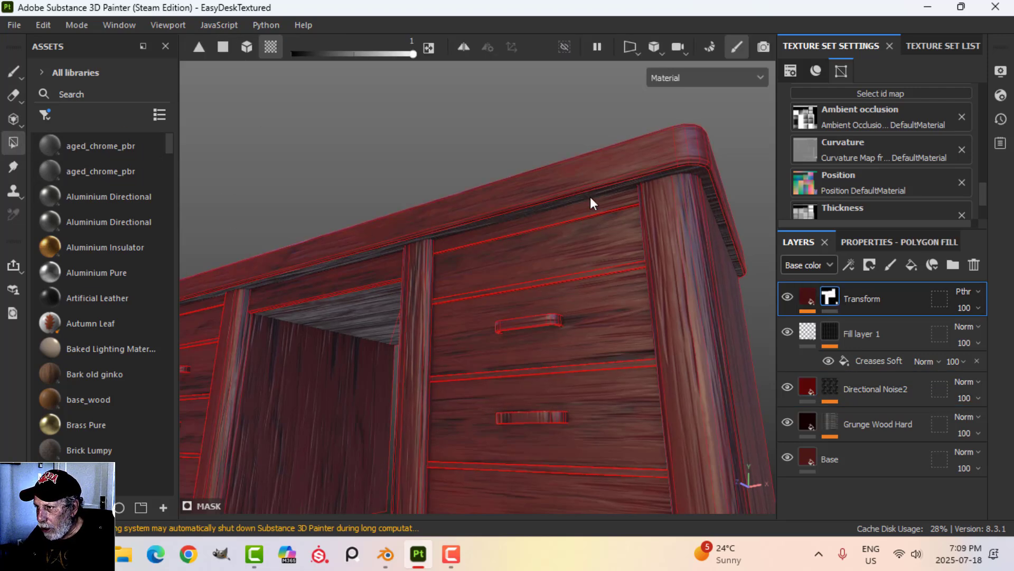
pyautogui.click(13, 78)
pyautogui.keyDown('alt'); pyautogui.moveTo(690, 268); pyautogui.dragTo(652, 296); pyautogui.keyUp('alt')
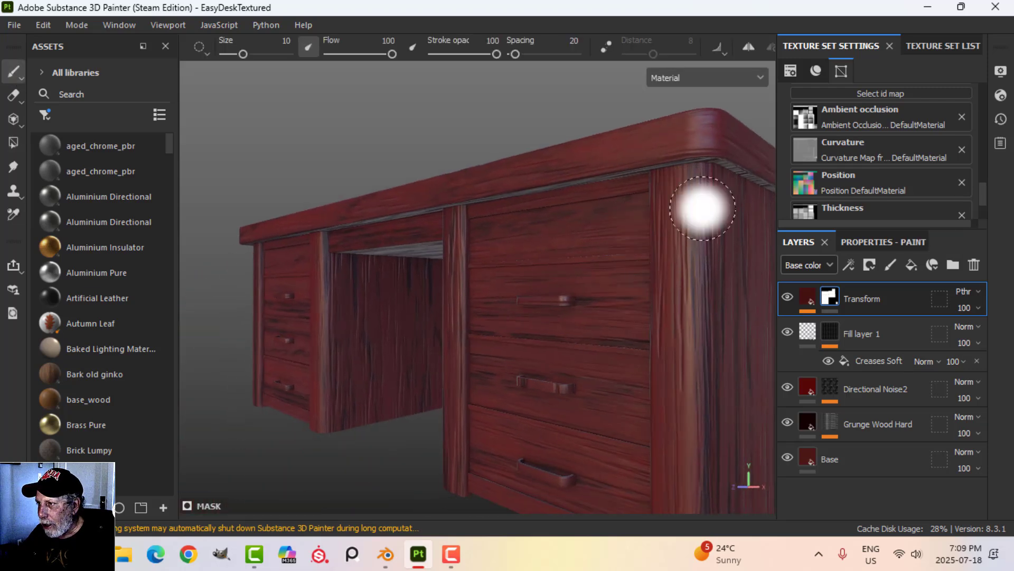
pyautogui.keyDown('alt'); pyautogui.moveTo(702, 208); pyautogui.dragTo(598, 367); pyautogui.keyUp('alt')
# - Add a fill layer above Transform with only the color channel enabled and its base color set to 760808
pyautogui.click(812, 299)
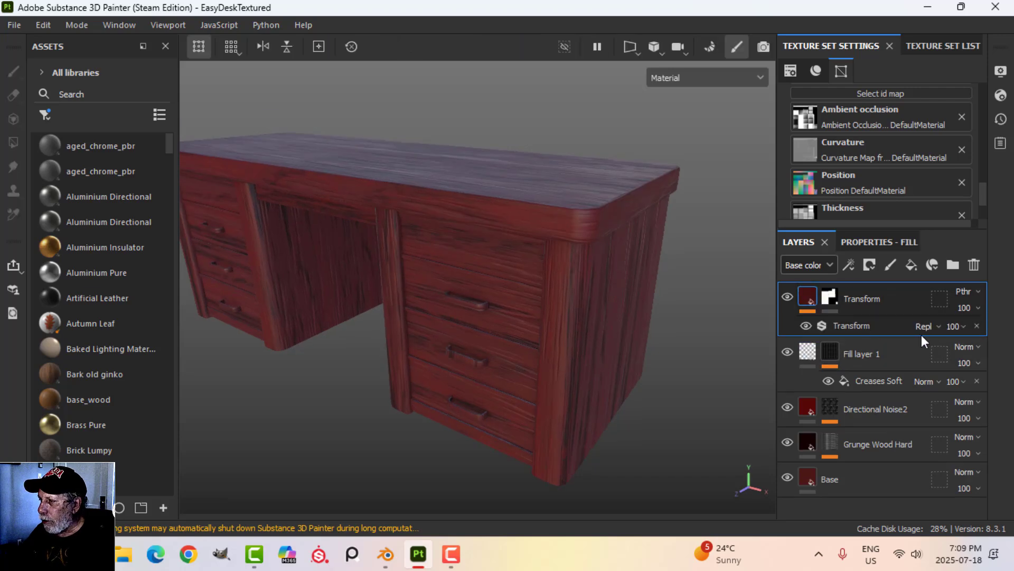
pyautogui.click(912, 266)
pyautogui.click(896, 238)
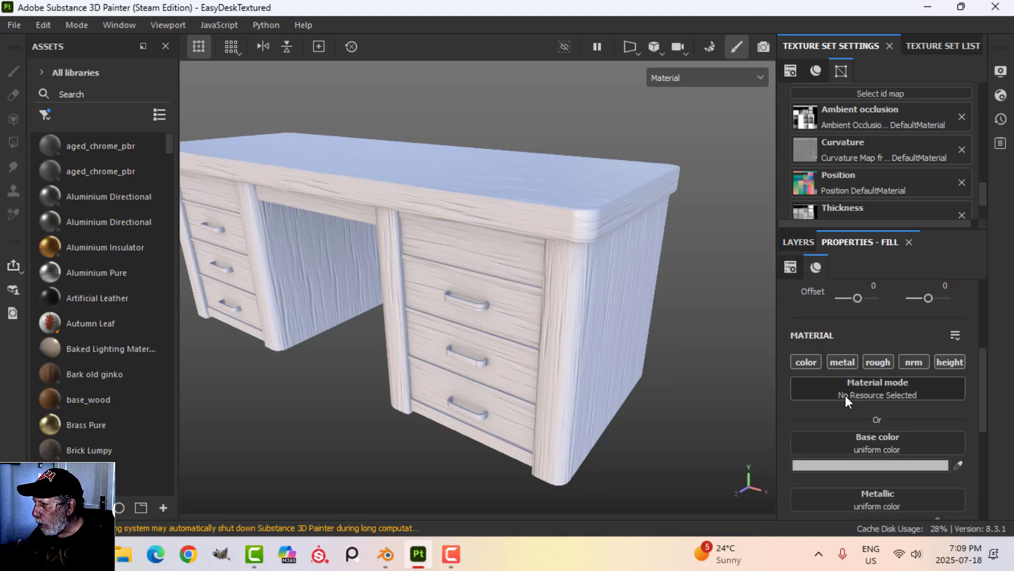
pyautogui.click(803, 359)
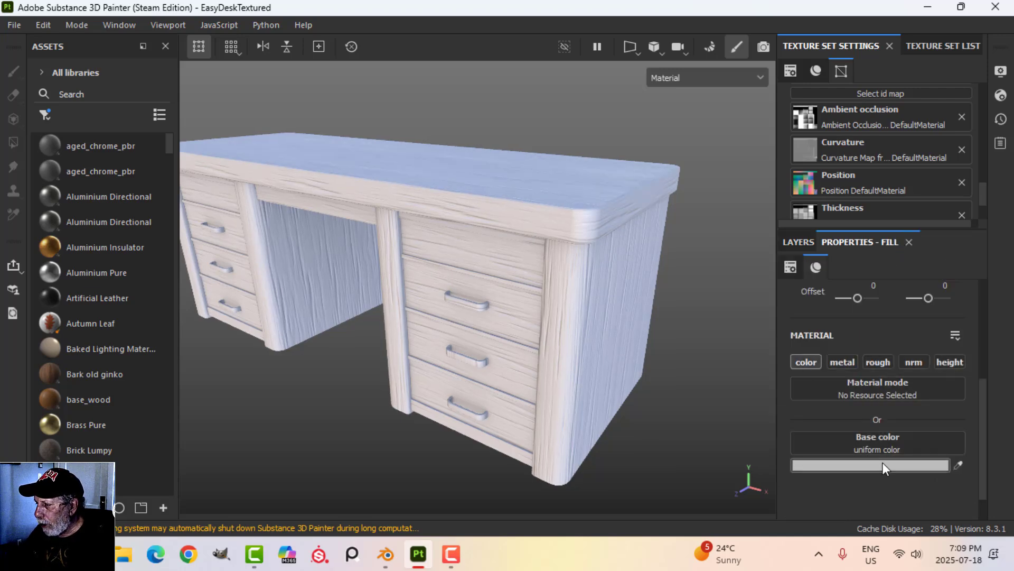
pyautogui.click(883, 463)
pyautogui.moveTo(829, 363); pyautogui.dragTo(829, 379)
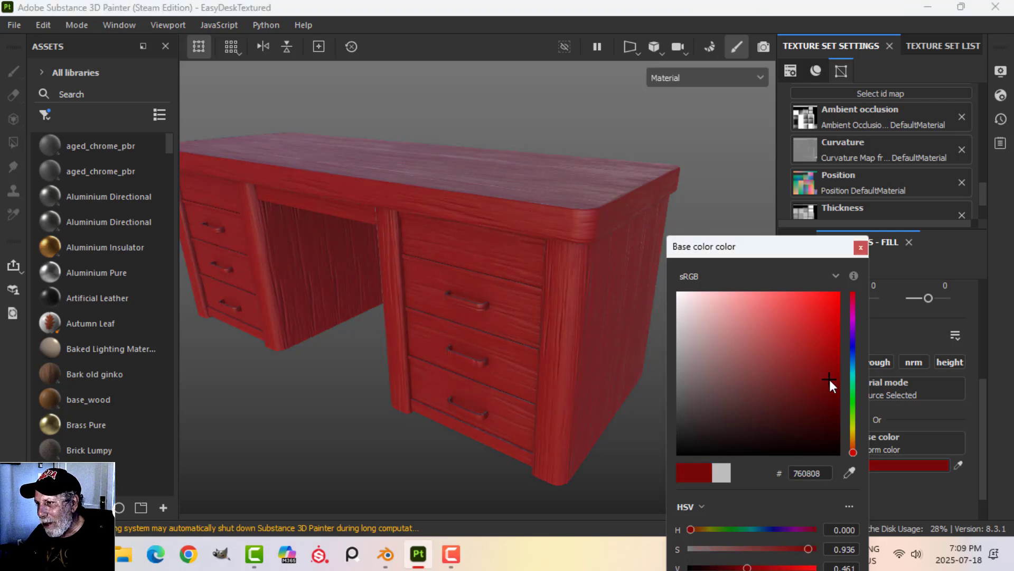
pyautogui.click(860, 248)
pyautogui.click(810, 243)
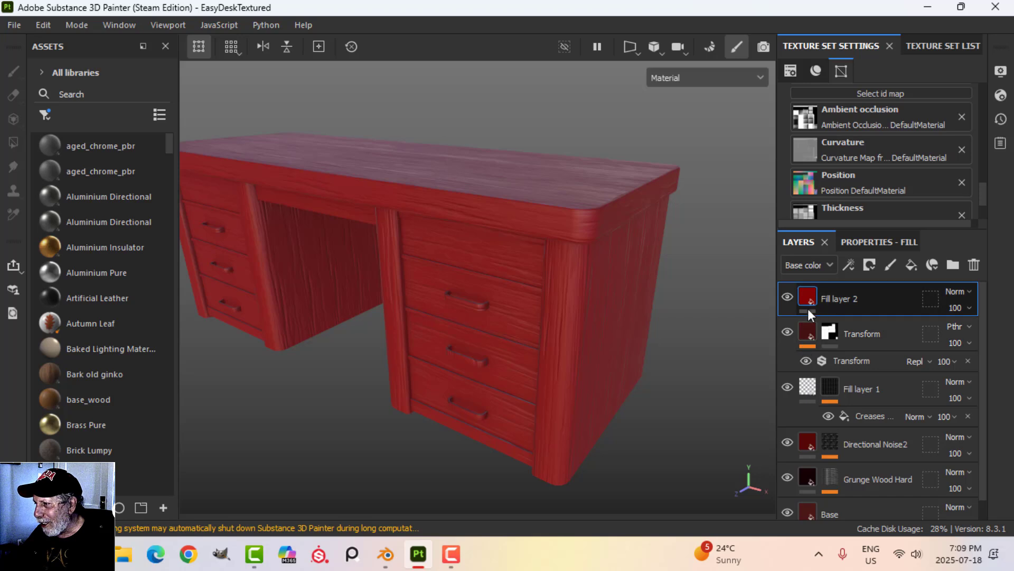
# - Give the new red fill layer a black mask with a Curvature generator
pyautogui.click(866, 266)
pyautogui.click(875, 297)
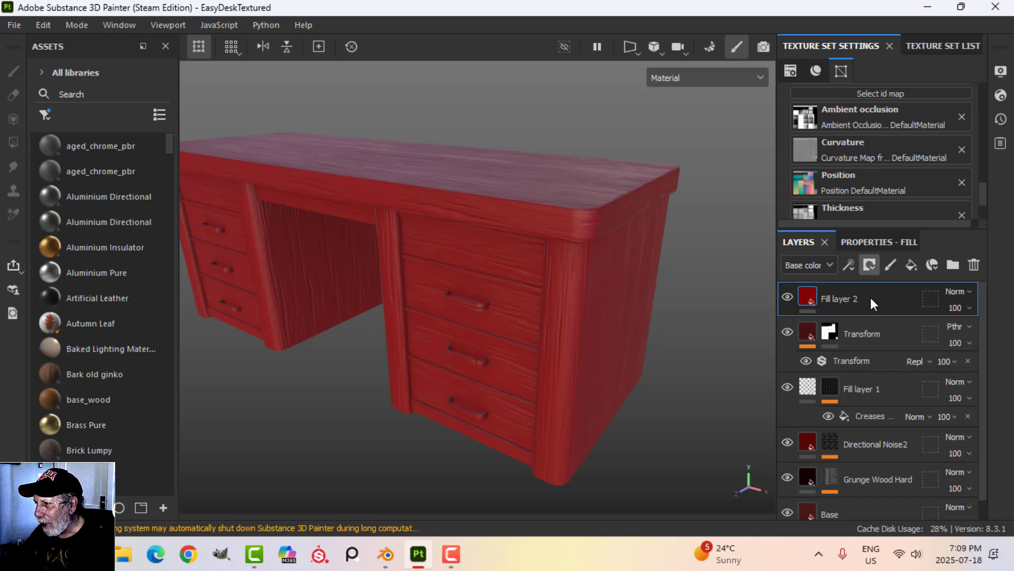
pyautogui.click(852, 265)
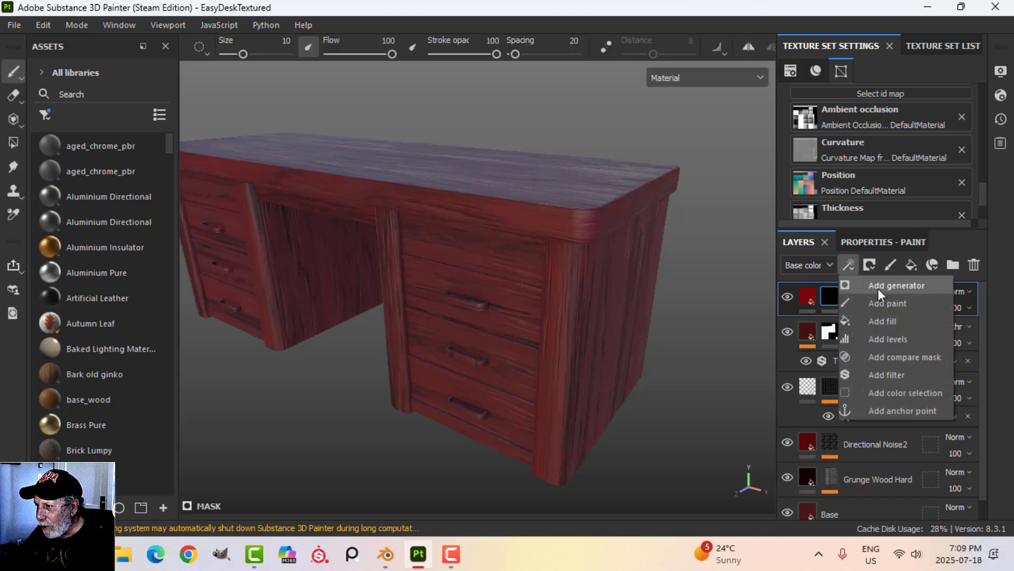
pyautogui.click(878, 286)
pyautogui.click(878, 243)
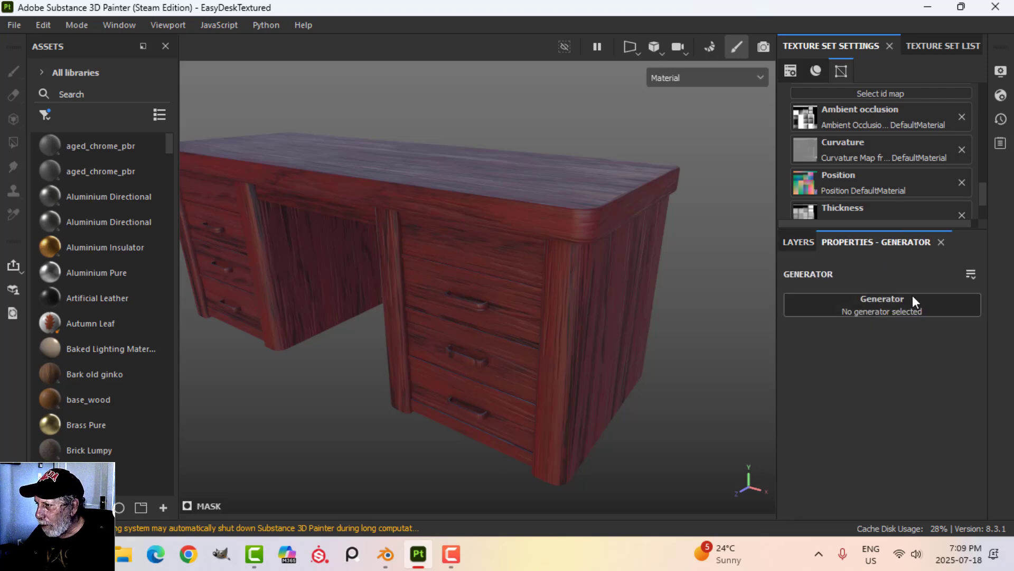
pyautogui.click(880, 309)
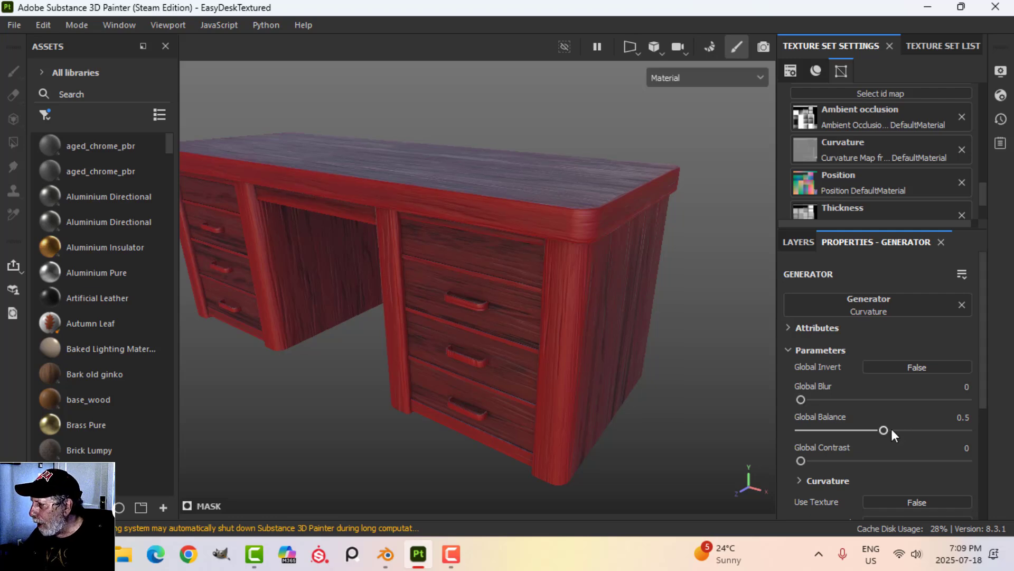
# - Set the Curvature generator's Global Balance to 0.02 and Global Contrast to 0.48
pyautogui.click(947, 416)
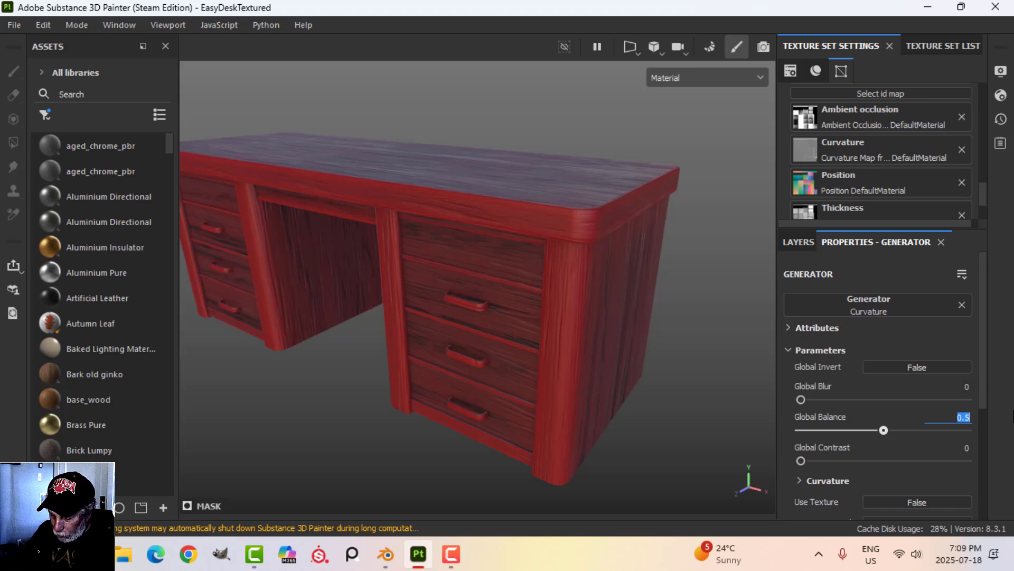
pyautogui.write('.02')
pyautogui.press('Return')
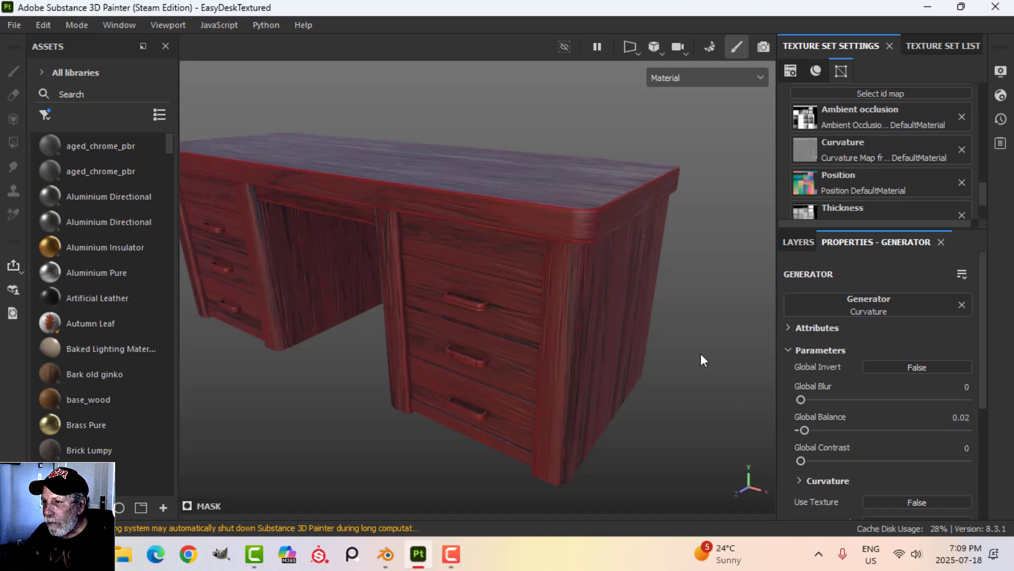
pyautogui.click(955, 450)
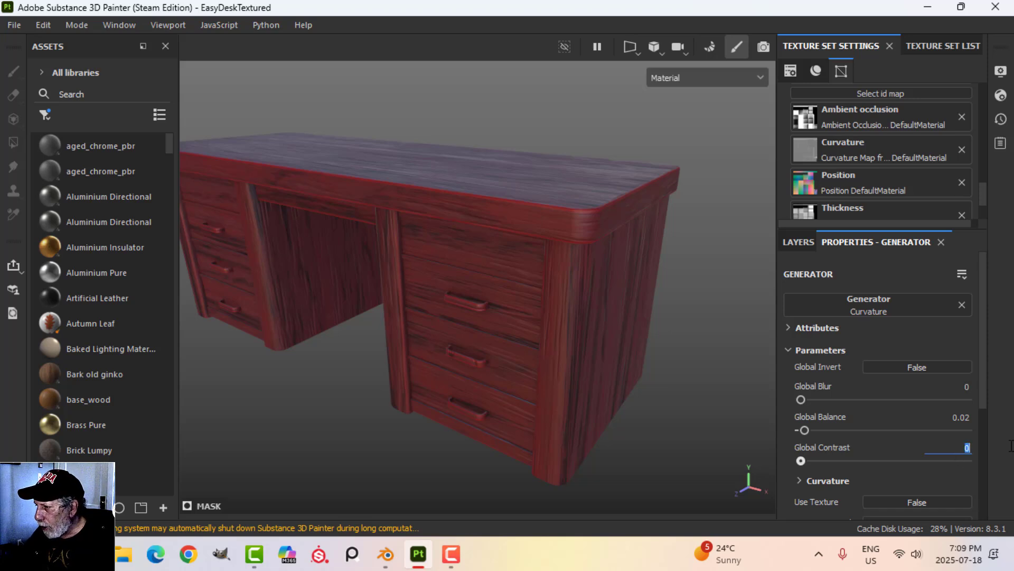
pyautogui.write('.4')
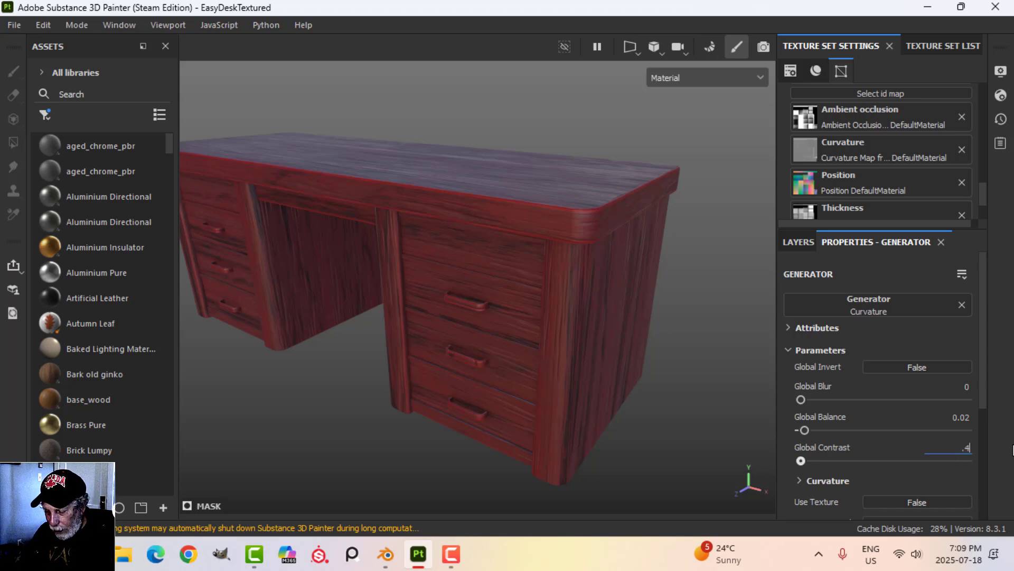
pyautogui.write('8')
pyautogui.press('Return')
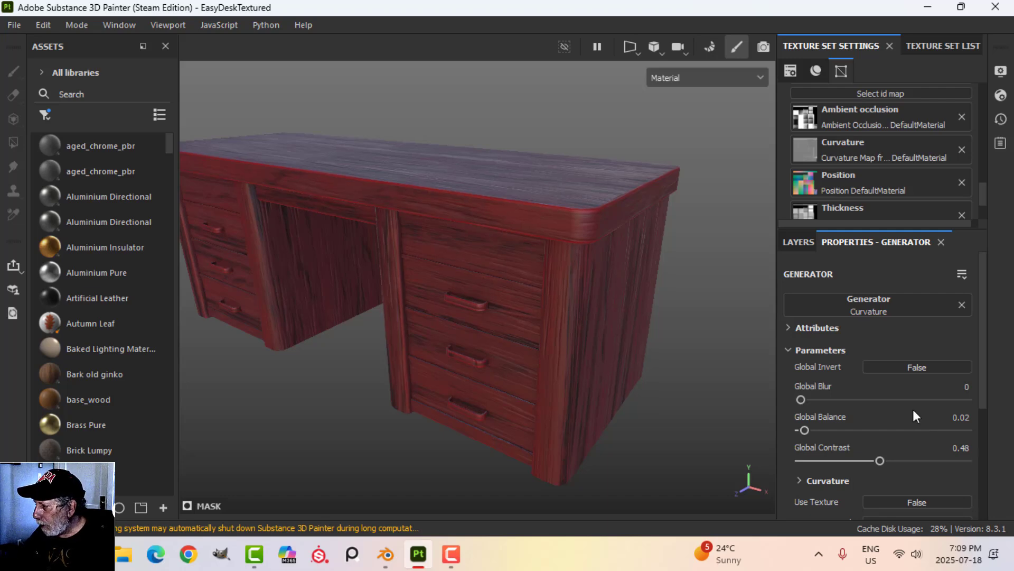
pyautogui.keyDown('alt'); pyautogui.moveTo(682, 358); pyautogui.dragTo(623, 338); pyautogui.keyUp('alt')
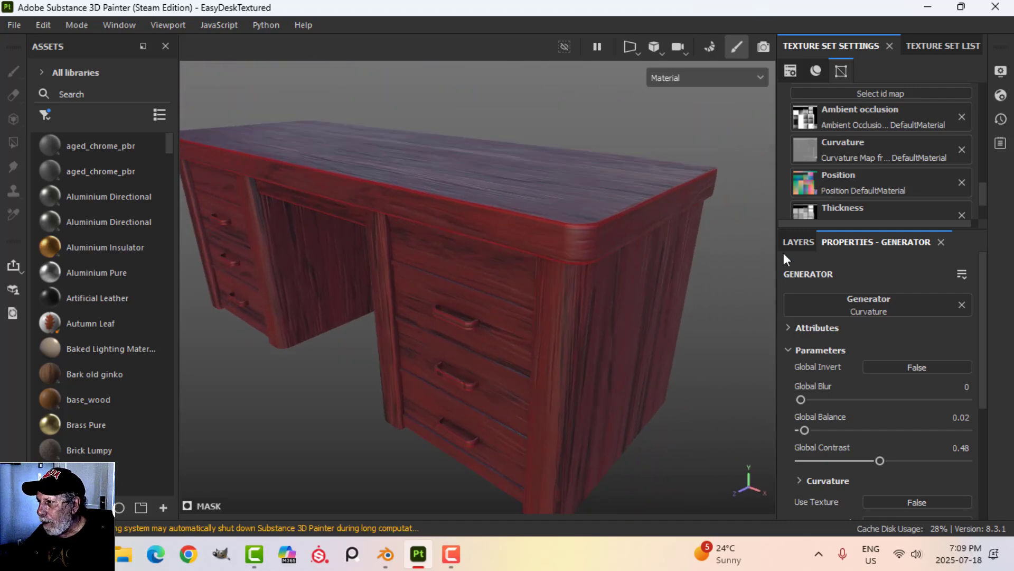
# - Reduce the Curvature generator's opacity to 56 in the fill layer's mask
pyautogui.click(799, 242)
pyautogui.click(957, 327)
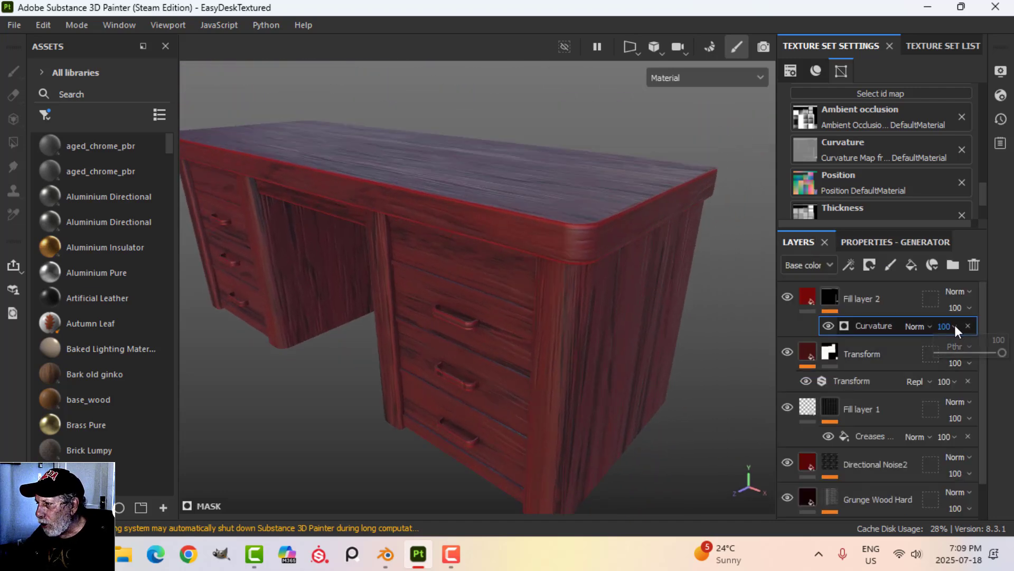
pyautogui.moveTo(1003, 352); pyautogui.dragTo(977, 357)
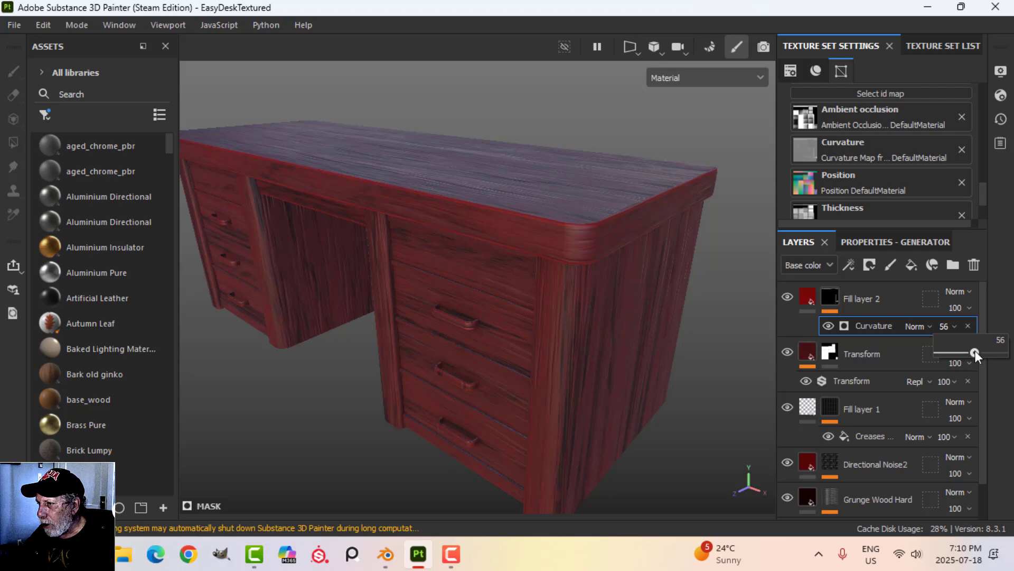
pyautogui.keyDown('alt'); pyautogui.moveTo(654, 271); pyautogui.dragTo(654, 335); pyautogui.keyUp('alt')
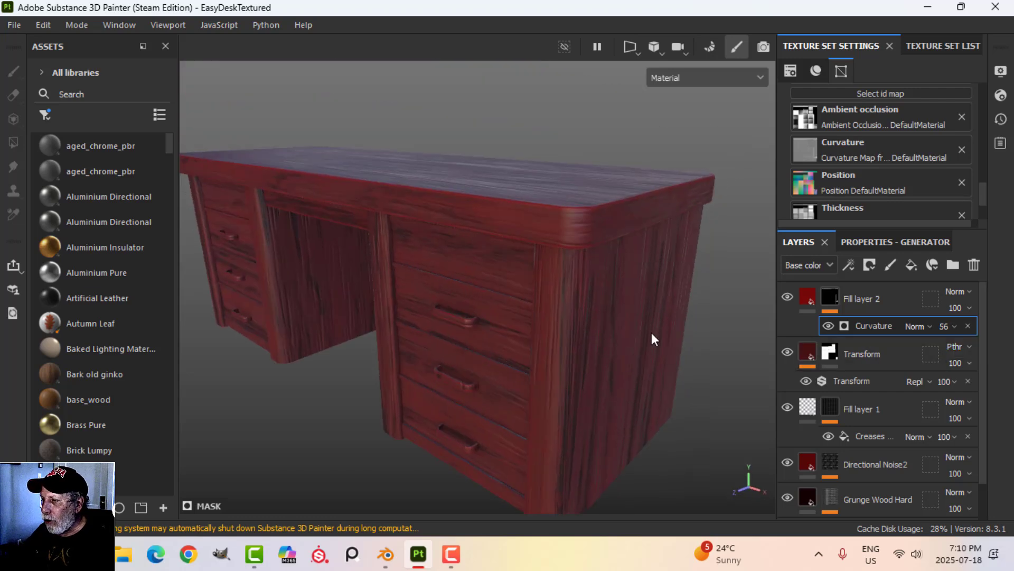
# - Rename Fill layer 2 as Curvature
pyautogui.click(807, 302)
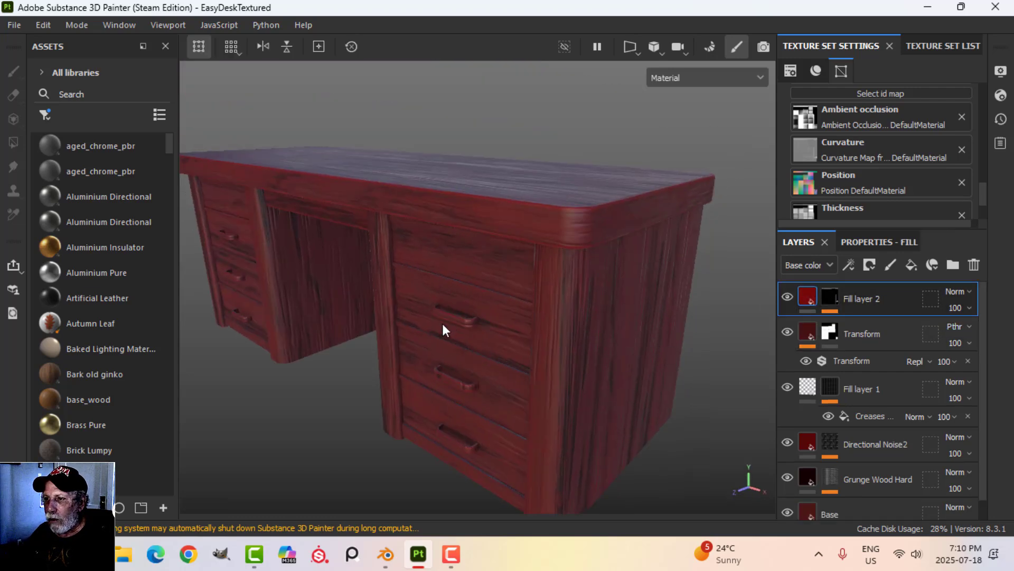
pyautogui.scroll(-3, 445, 329)
pyautogui.keyDown('alt'); pyautogui.moveTo(499, 324); pyautogui.dragTo(601, 319); pyautogui.keyUp('alt')
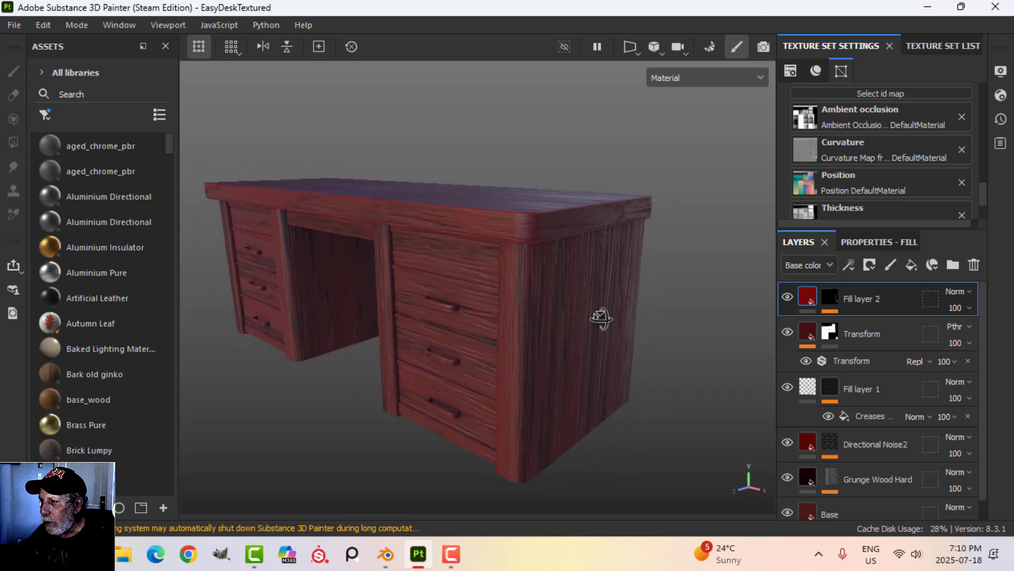
pyautogui.doubleClick(862, 299)
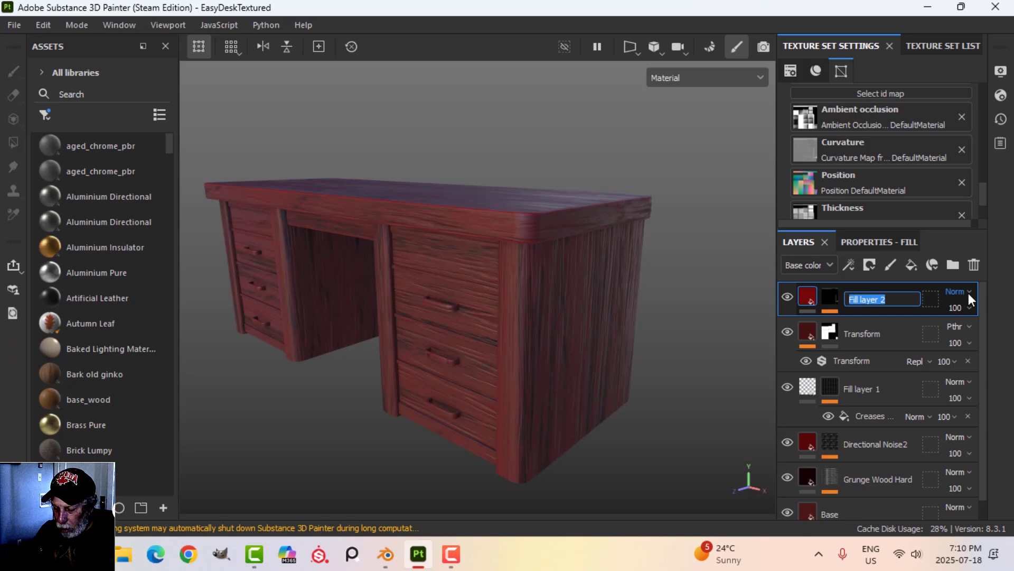
pyautogui.write('Curvature')
pyautogui.press('Return')
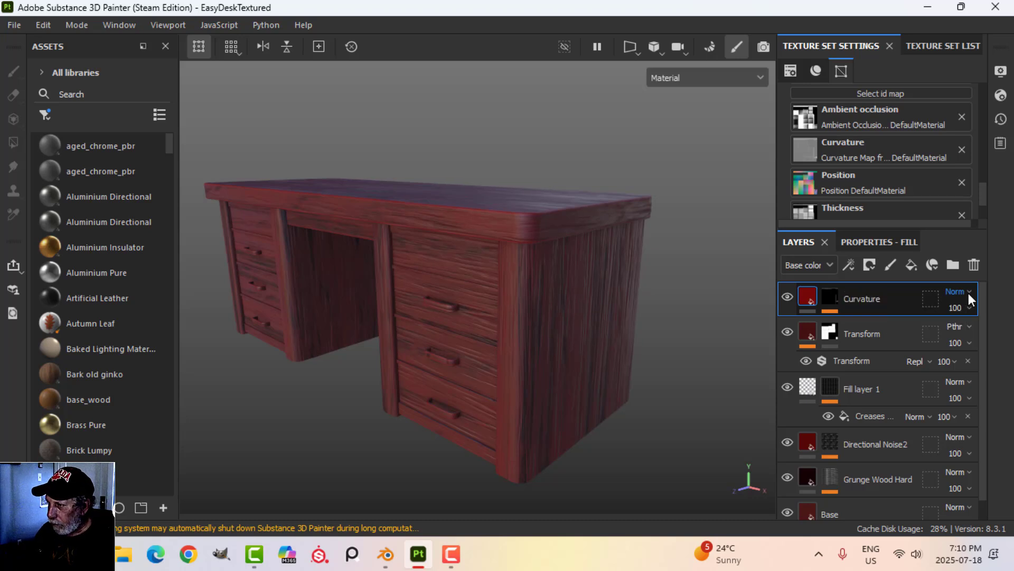
# - Add a fill layer above the Curvature layer with only the color, rough and height channels active
pyautogui.click(915, 264)
pyautogui.click(883, 243)
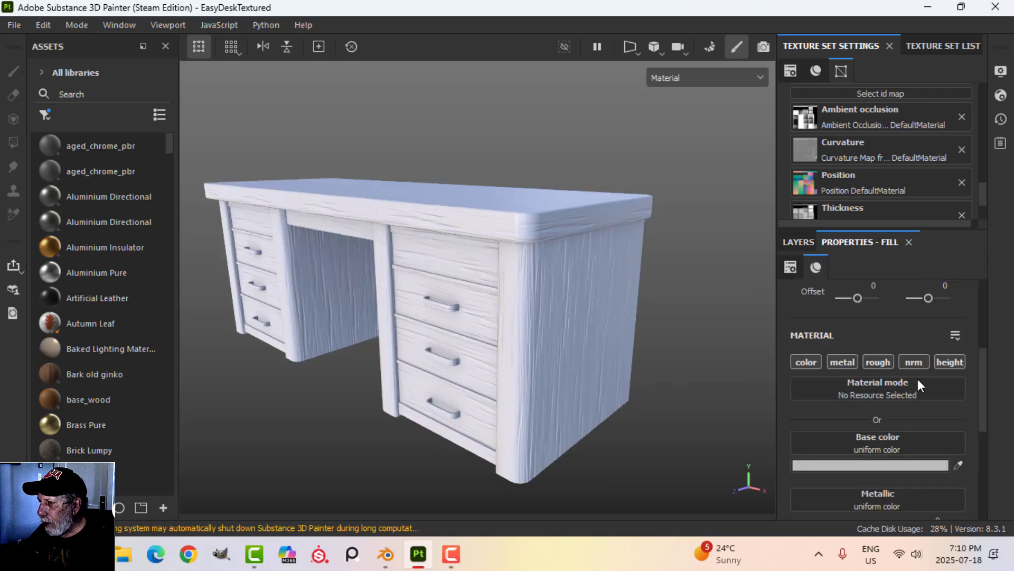
pyautogui.click(842, 362)
pyautogui.click(914, 362)
pyautogui.click(950, 362)
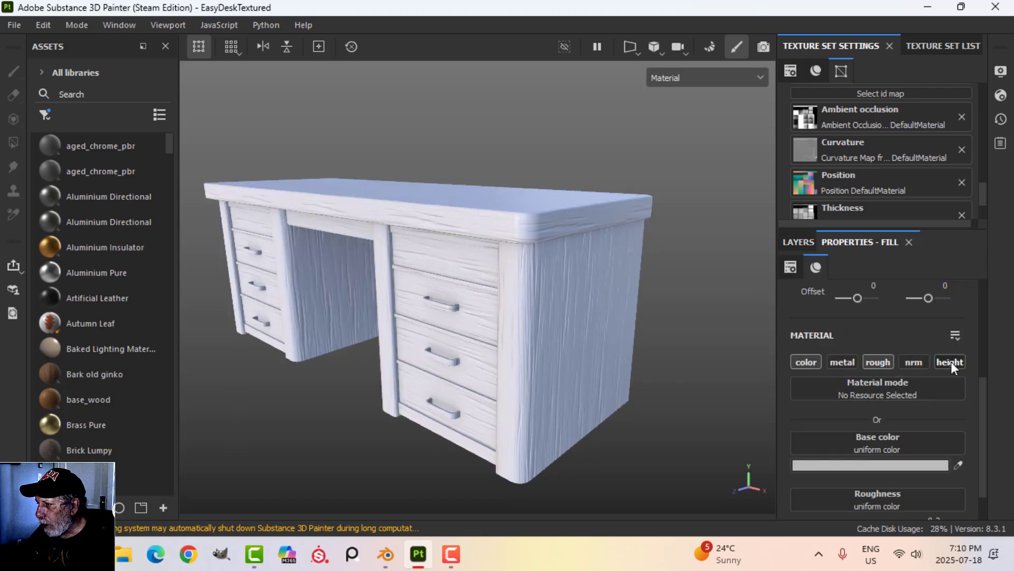
# - Set the new fill layer's base color to a very dark, nearly black red
pyautogui.click(877, 464)
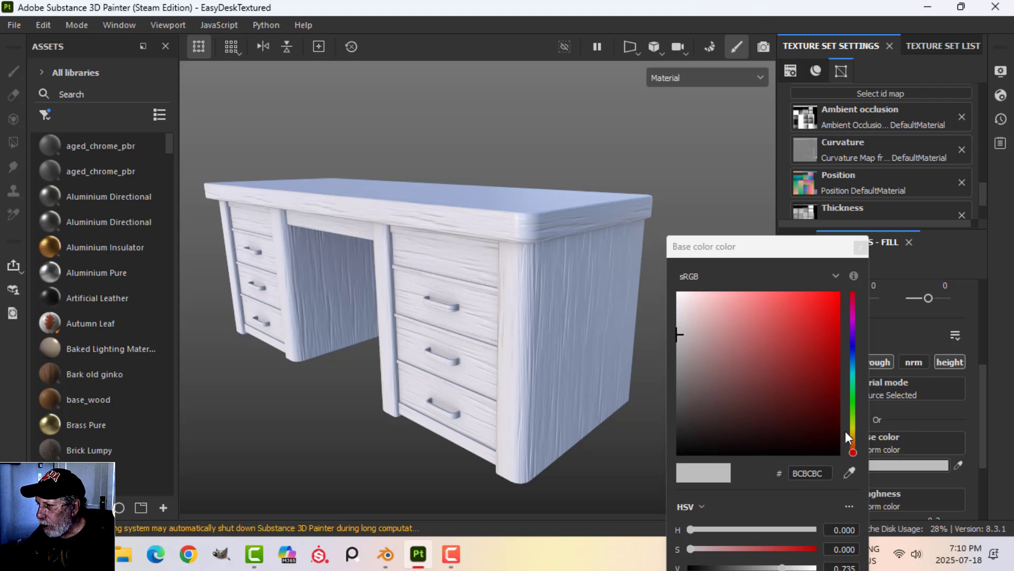
pyautogui.moveTo(832, 430); pyautogui.dragTo(839, 440)
pyautogui.click(861, 247)
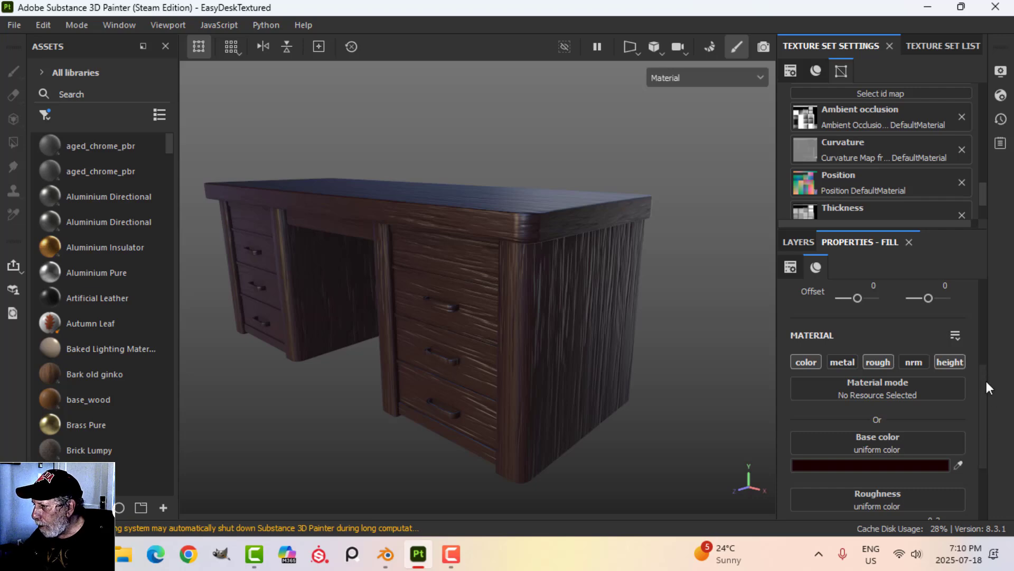
# - Set the dark fill layer's Roughness to 0.7 and its Height to -0.25
pyautogui.moveTo(987, 381); pyautogui.dragTo(987, 420)
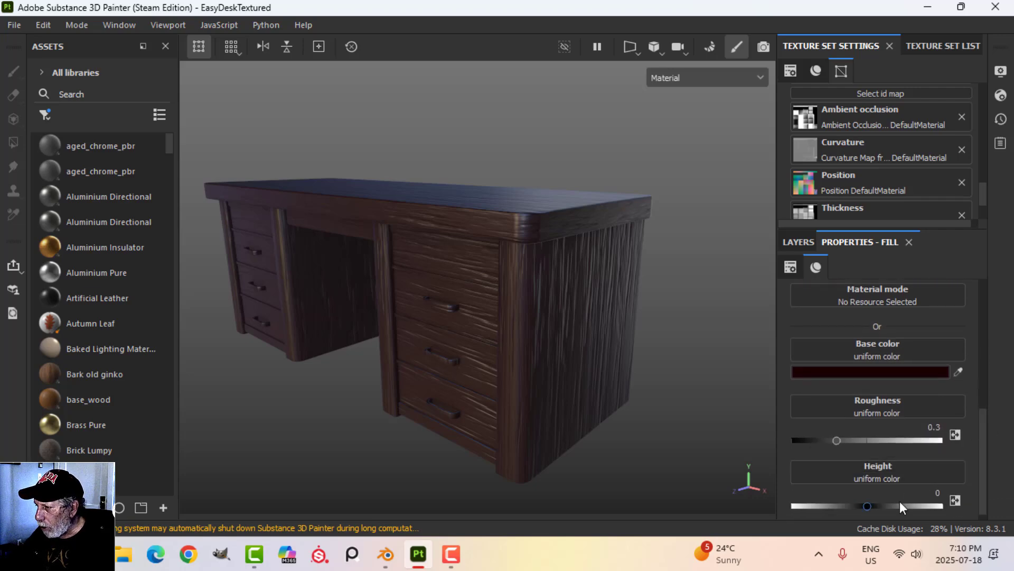
pyautogui.click(922, 425)
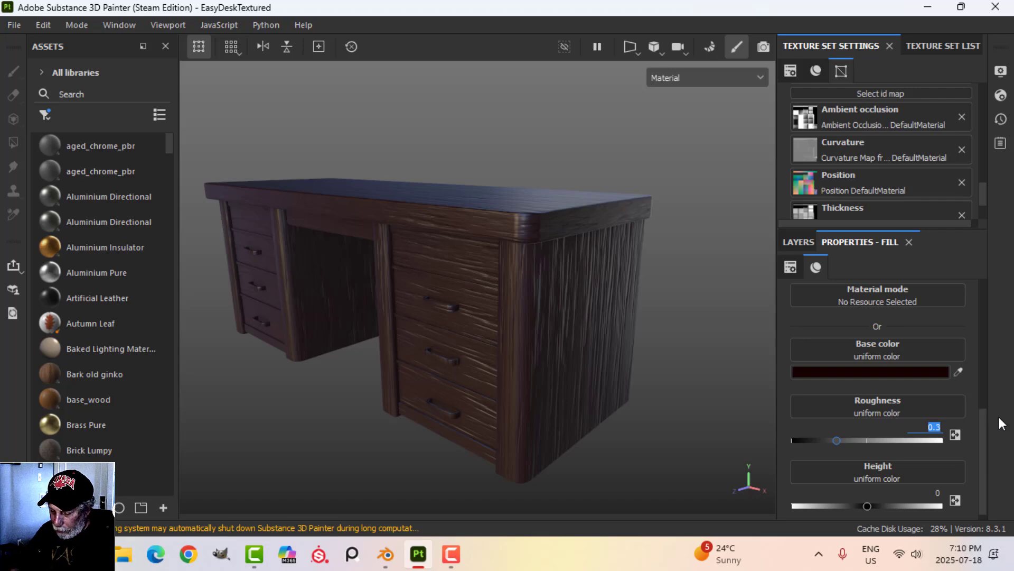
pyautogui.write('0.7')
pyautogui.press('Return')
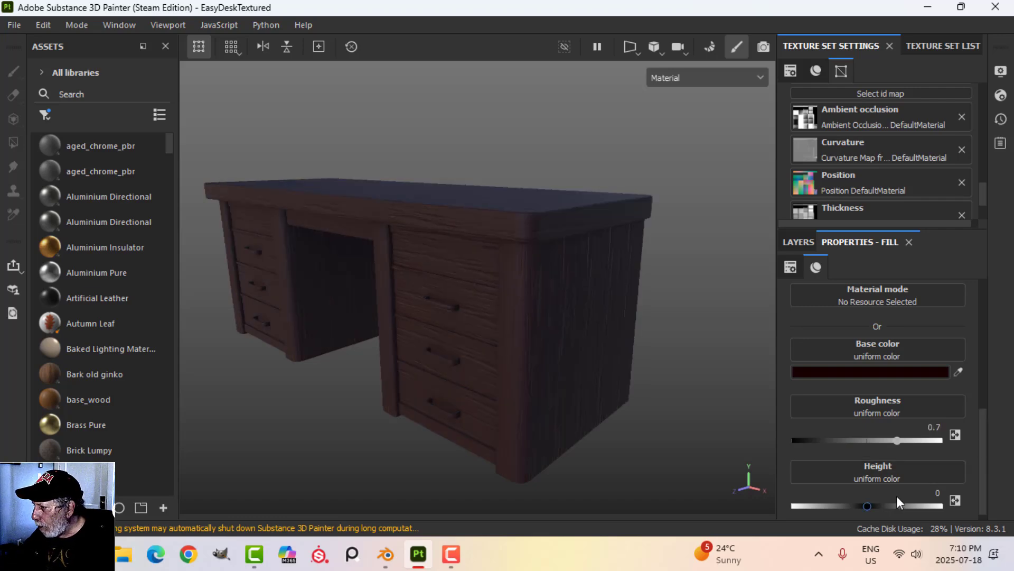
pyautogui.click(938, 493)
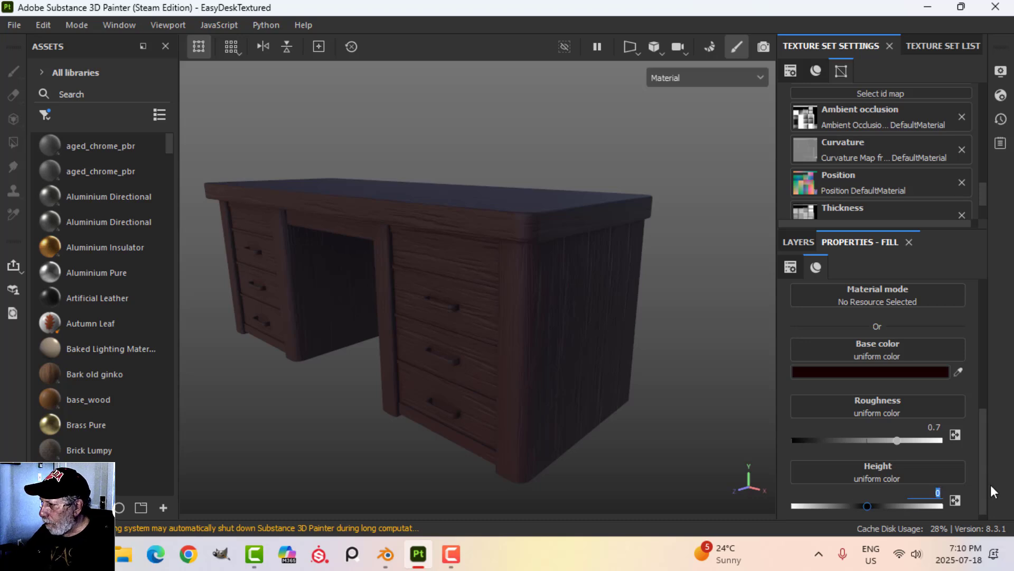
pyautogui.press('BackSpace')
pyautogui.write('-.25')
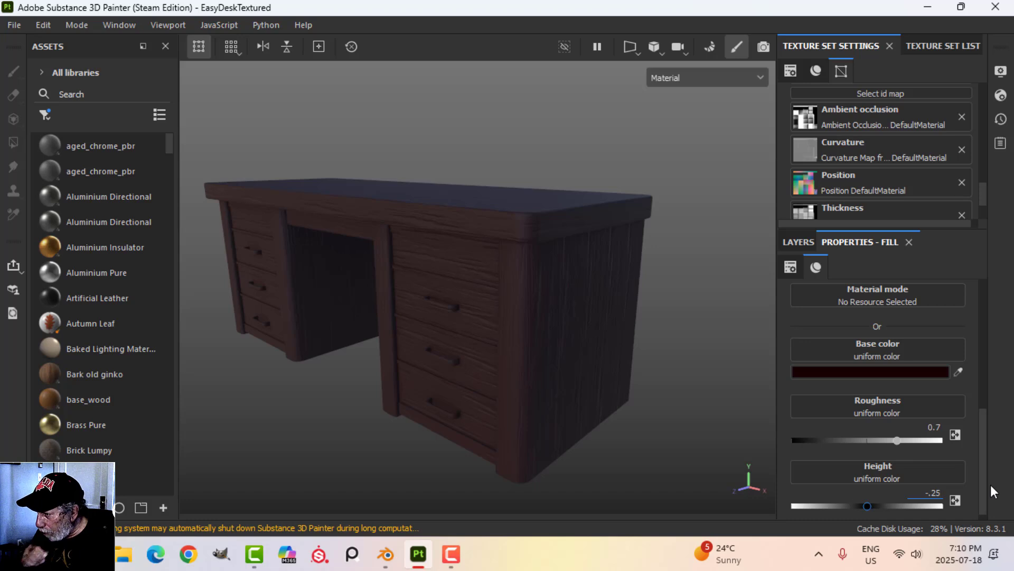
pyautogui.press('Return')
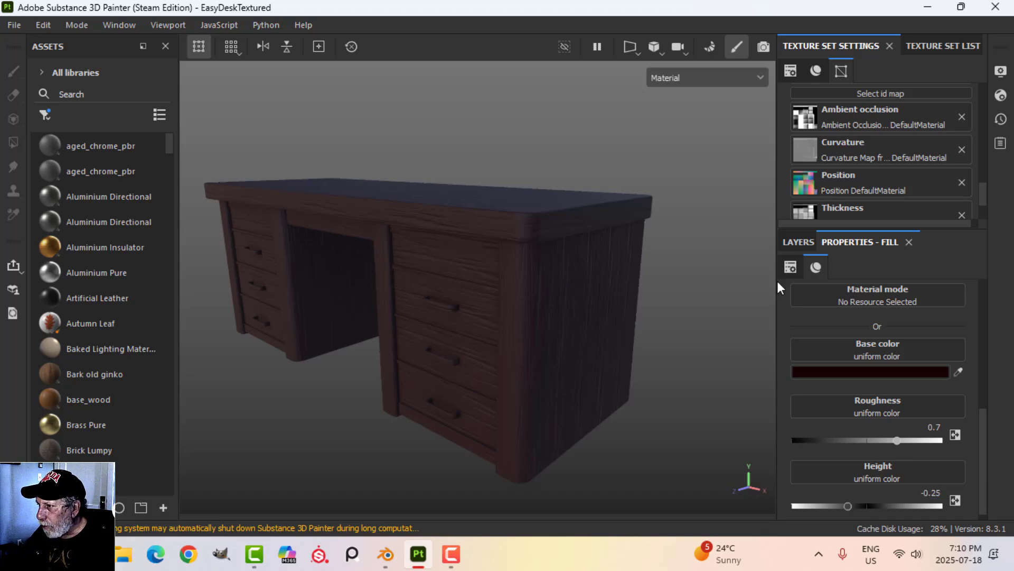
# - Give the dark fill layer a black mask and add a fill effect to that mask
pyautogui.click(791, 242)
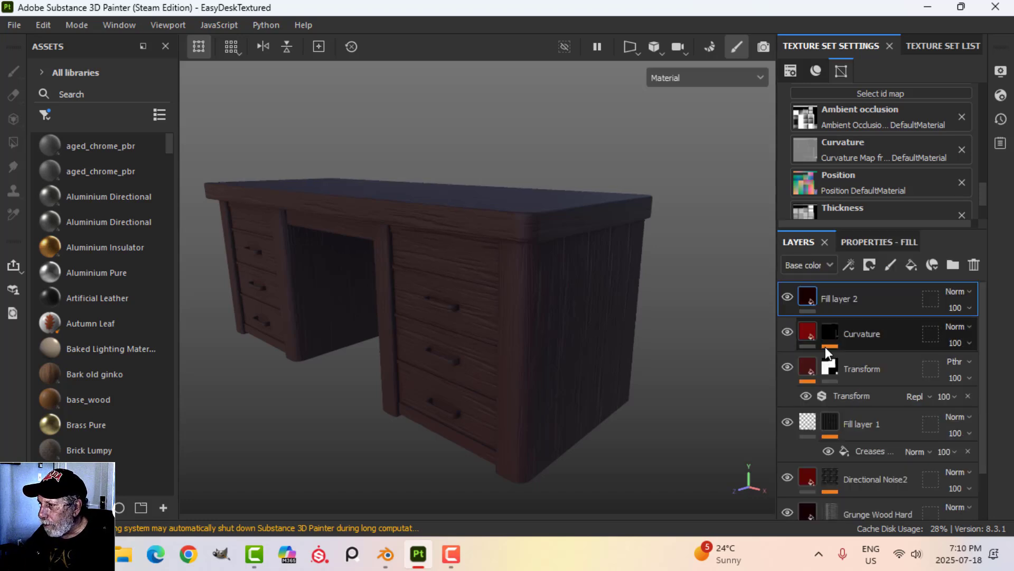
pyautogui.click(869, 266)
pyautogui.click(878, 296)
pyautogui.click(850, 265)
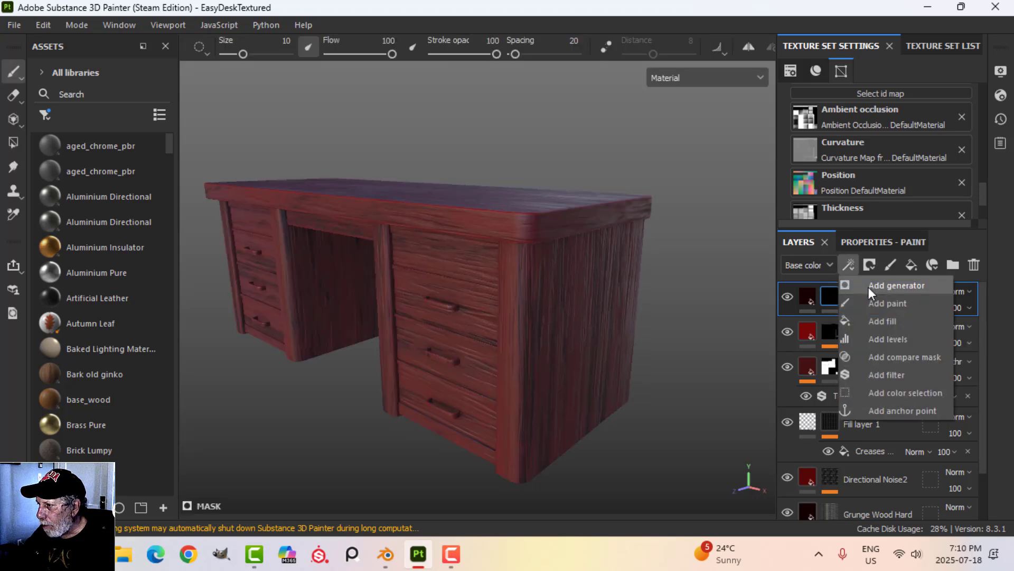
pyautogui.click(878, 320)
# - Find the Gaussian Noise texture and assign it as the mask fill's grayscale
pyautogui.click(872, 242)
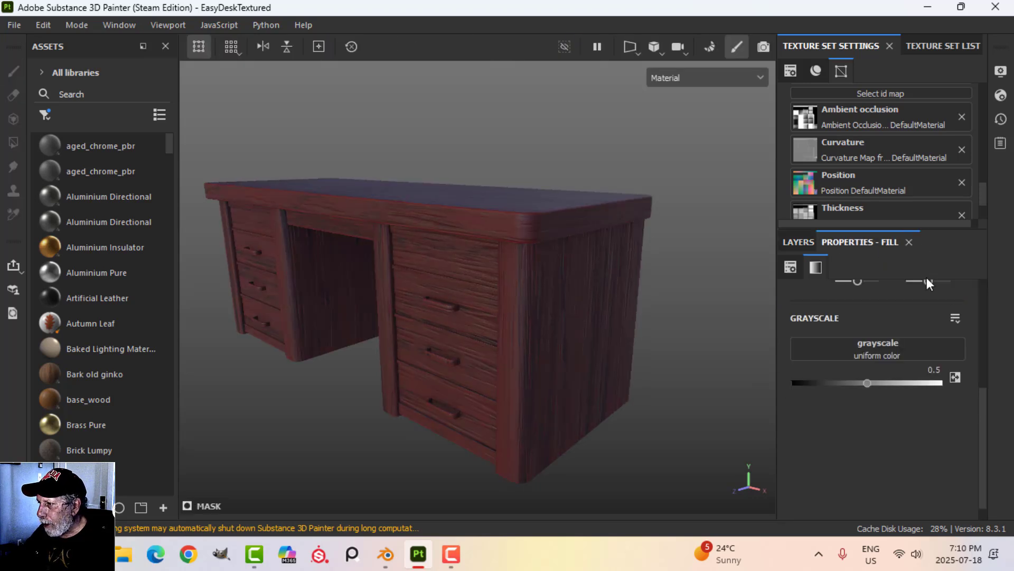
pyautogui.click(877, 346)
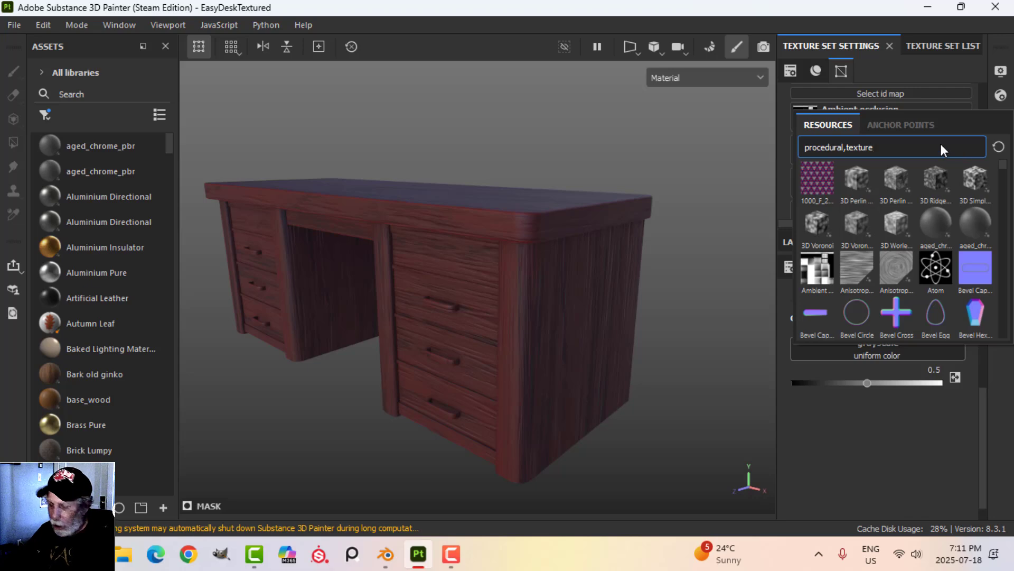
pyautogui.write('gau')
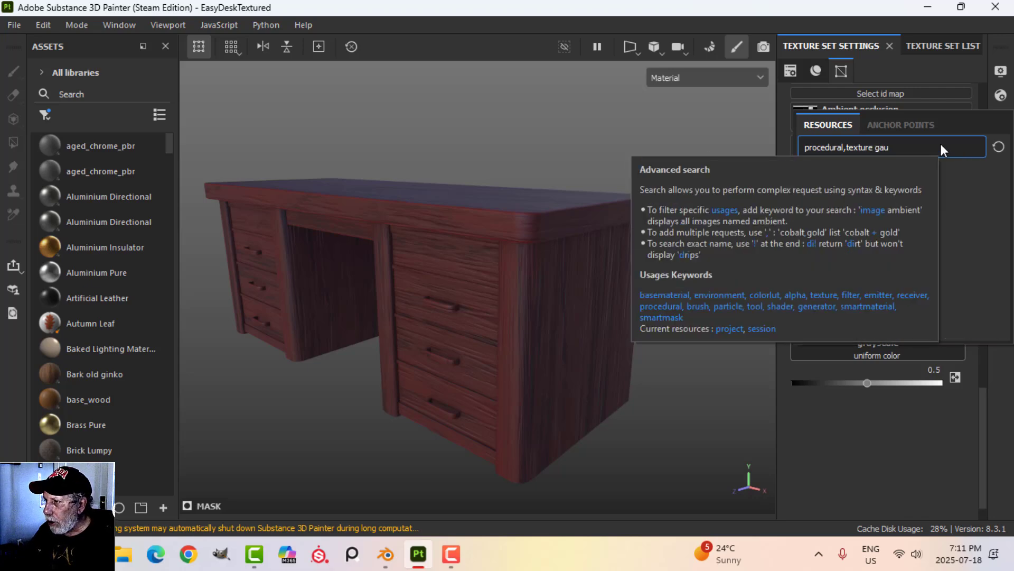
pyautogui.write('ssian')
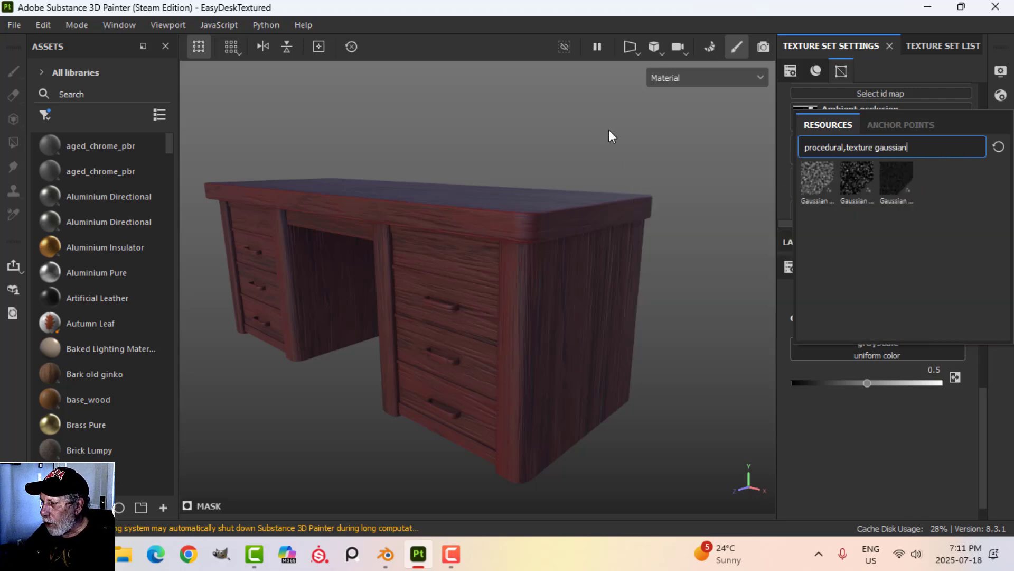
pyautogui.click(807, 177)
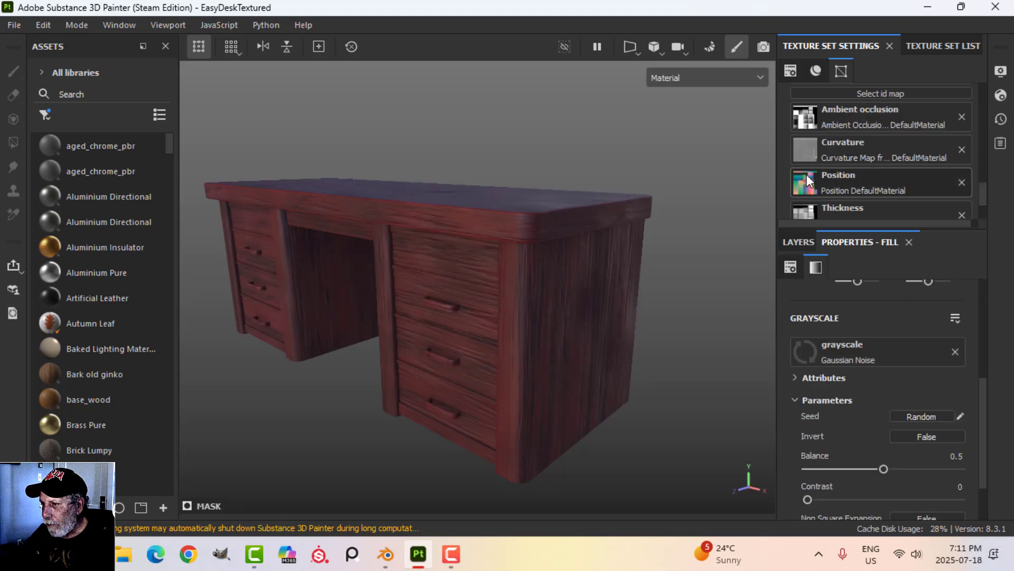
# - Set the mask's Gaussian Noise Balance to 0.25 and Contrast to 0.88
pyautogui.moveTo(619, 301)
pyautogui.keyDown('alt'); pyautogui.mouseDown()
pyautogui.moveTo(545, 243)
pyautogui.moveTo(616, 315)
pyautogui.mouseUp(); pyautogui.keyUp('alt')
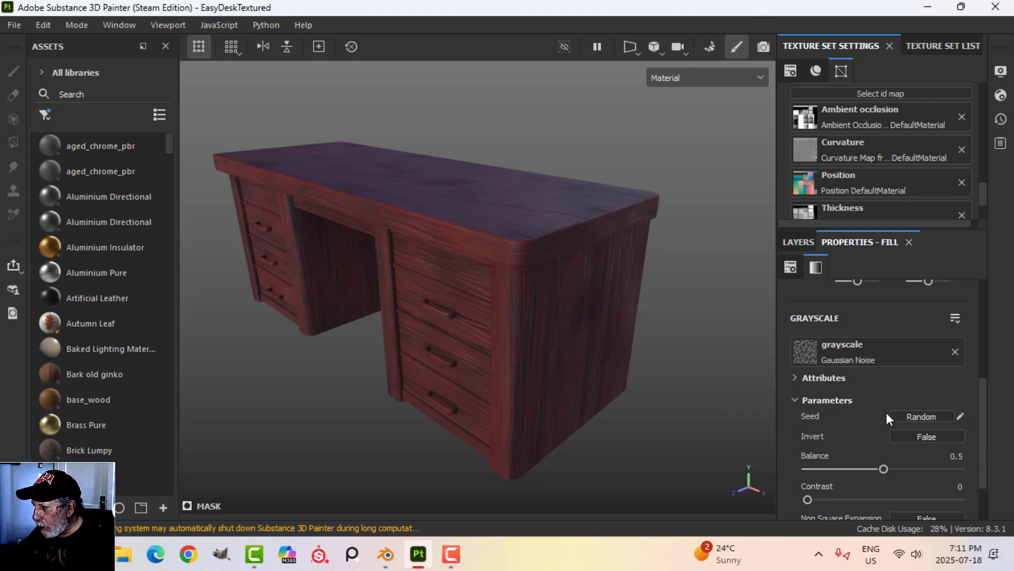
pyautogui.click(956, 455)
pyautogui.write('.')
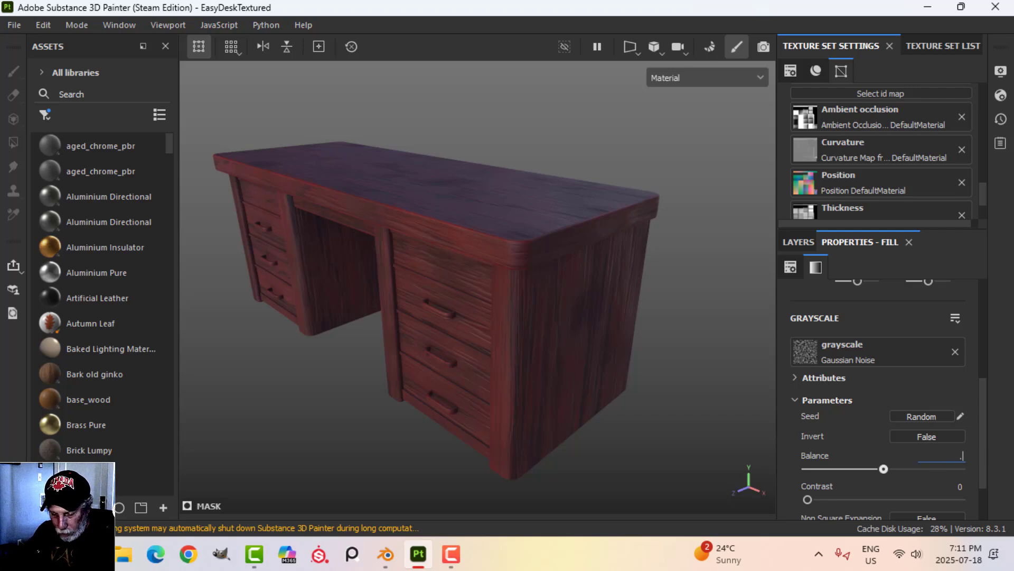
pyautogui.write('25')
pyautogui.press('Return')
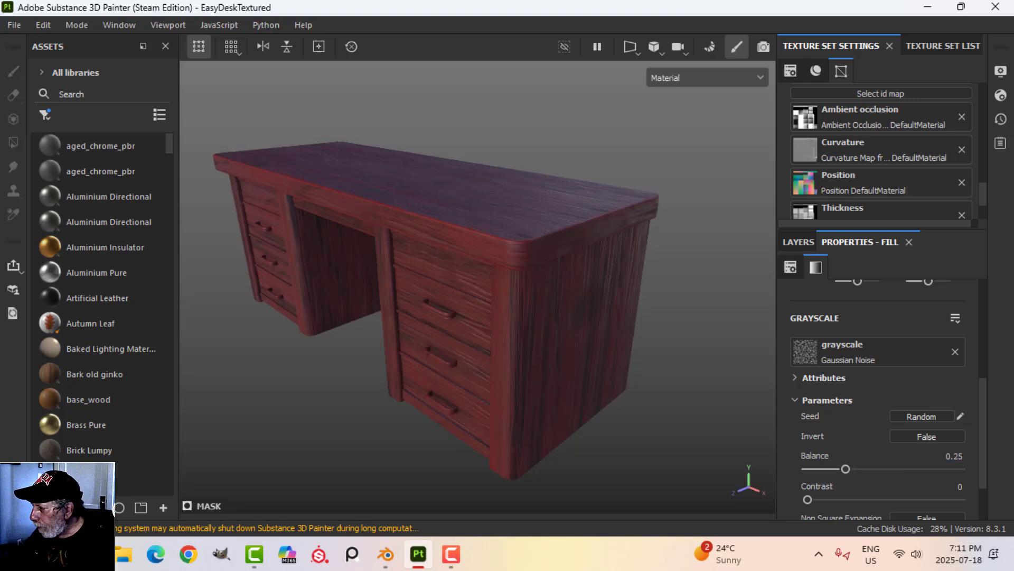
pyautogui.click(945, 483)
pyautogui.write('.')
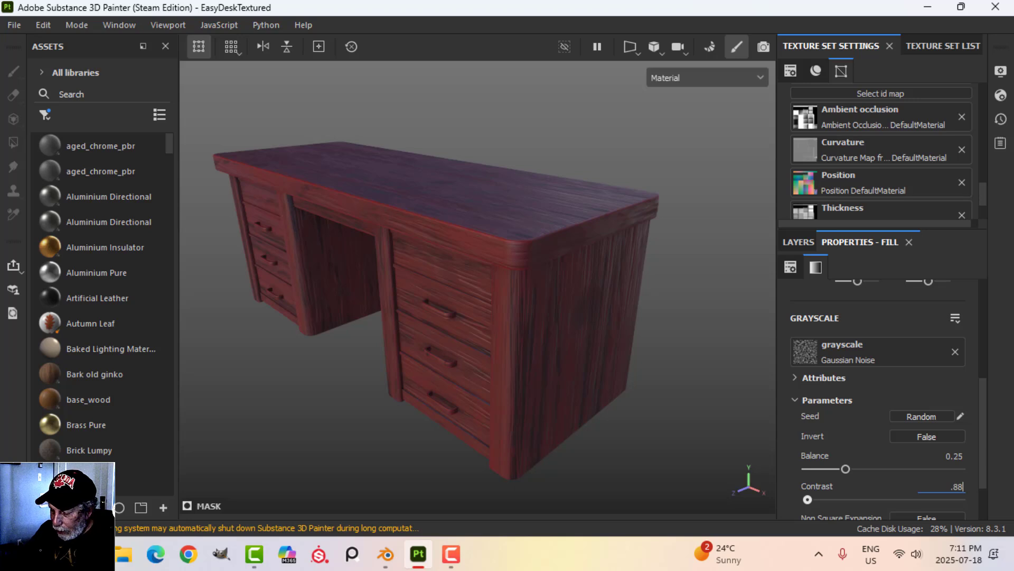
pyautogui.write('88')
pyautogui.press('Return')
pyautogui.scroll(1, 579, 298)
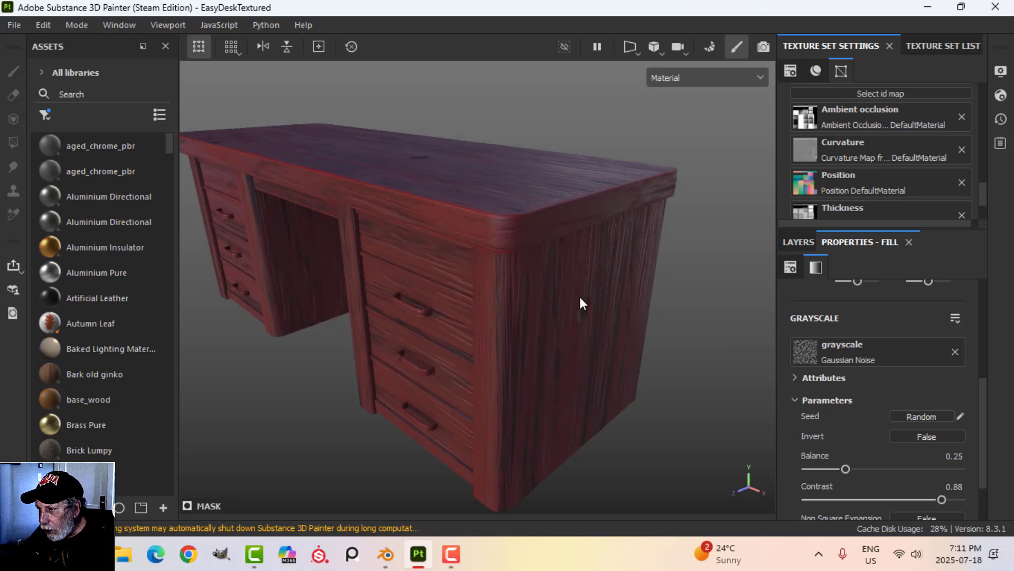
pyautogui.scroll(-1, 614, 367)
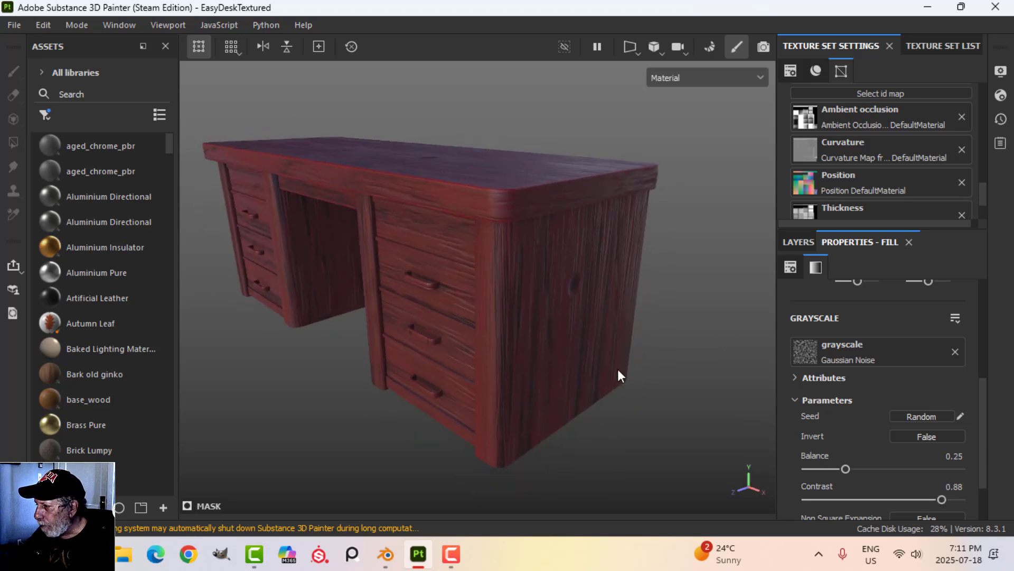
# - Set the Gaussian Noise parameters to Scale 64 and Disorder 0.75
pyautogui.scroll(-2, 864, 486)
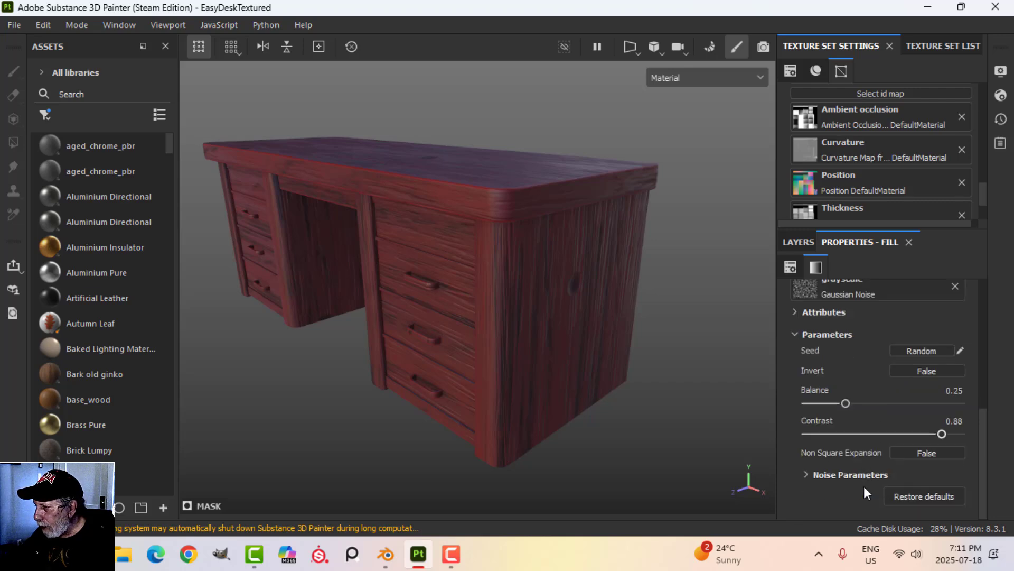
pyautogui.click(808, 473)
pyautogui.click(899, 489)
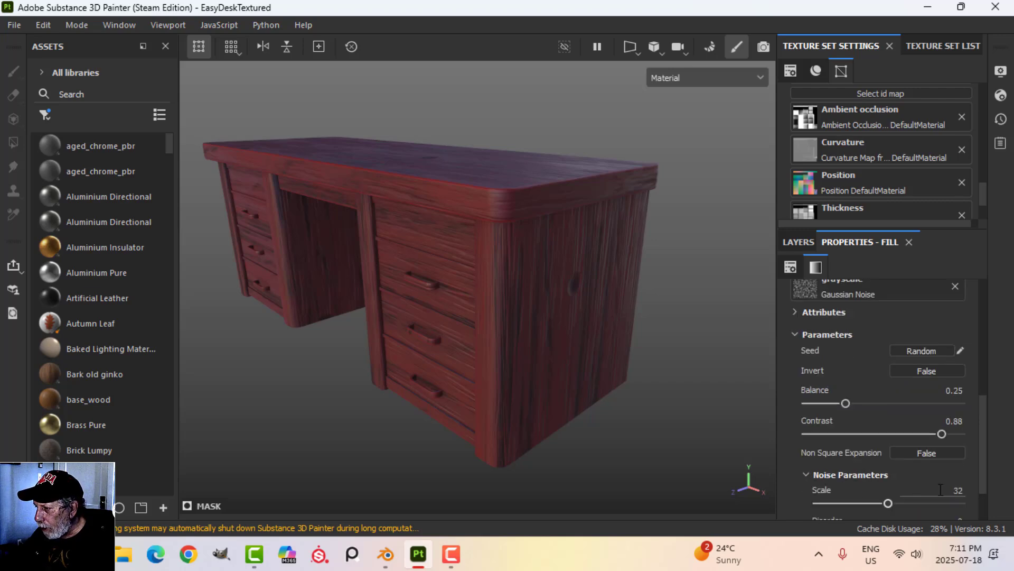
pyautogui.write('6')
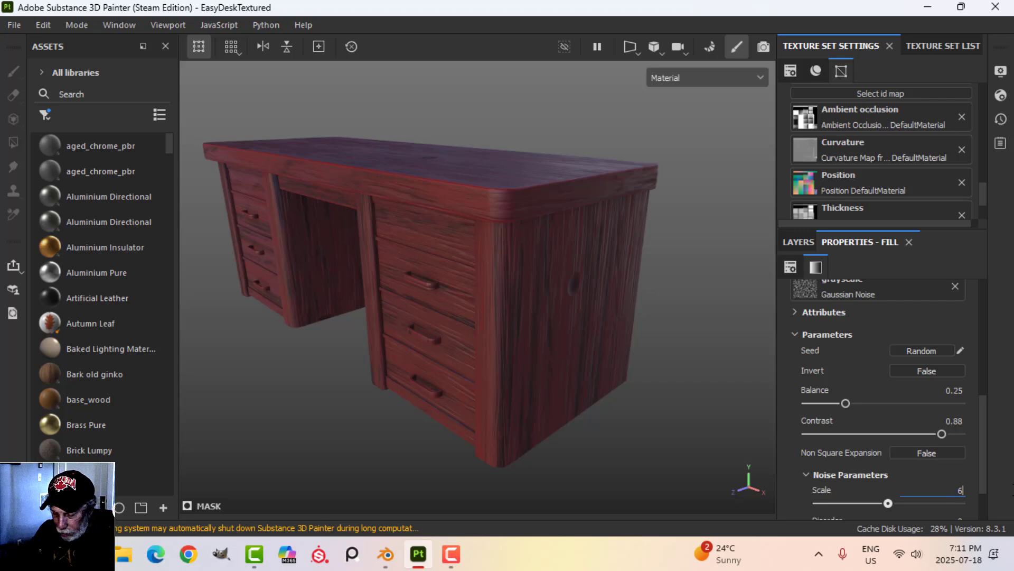
pyautogui.write('4')
pyautogui.press('Return')
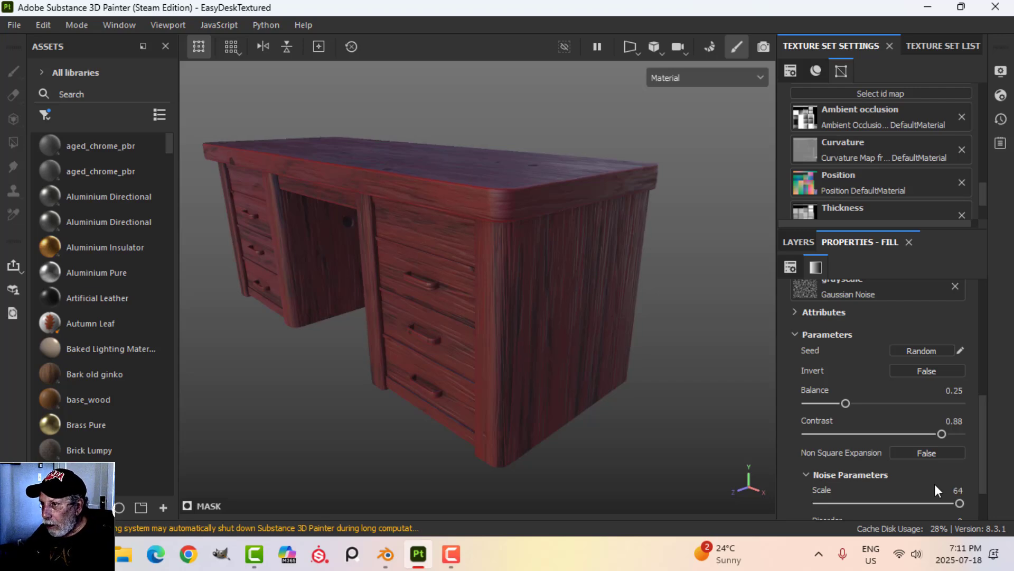
pyautogui.scroll(-2, 940, 496)
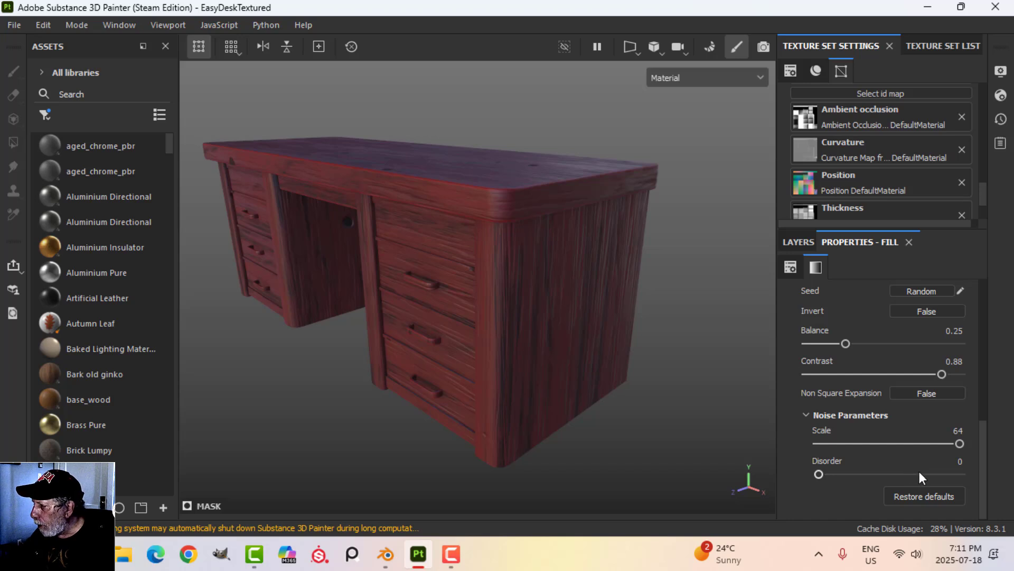
pyautogui.click(960, 460)
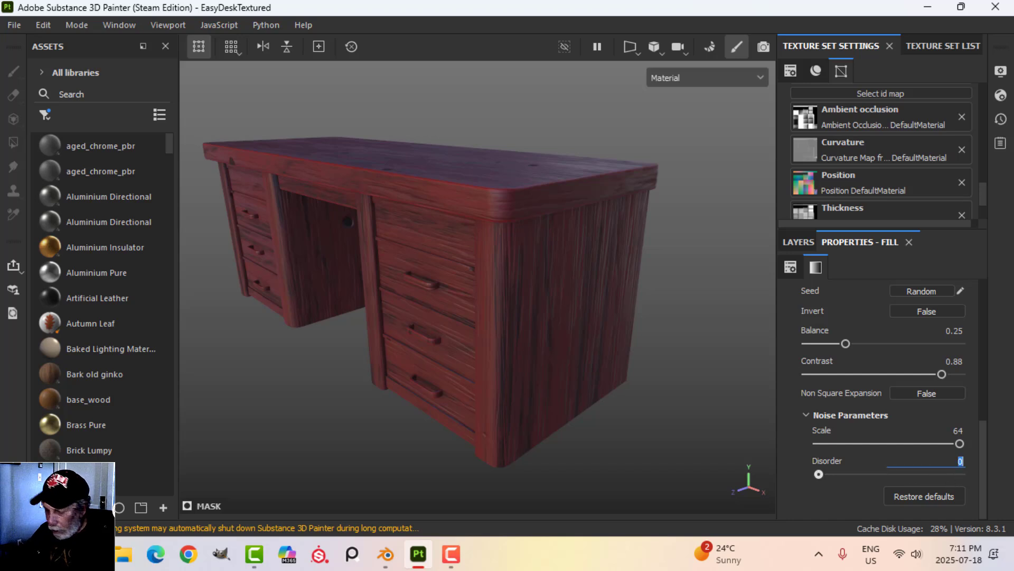
pyautogui.press('Return')
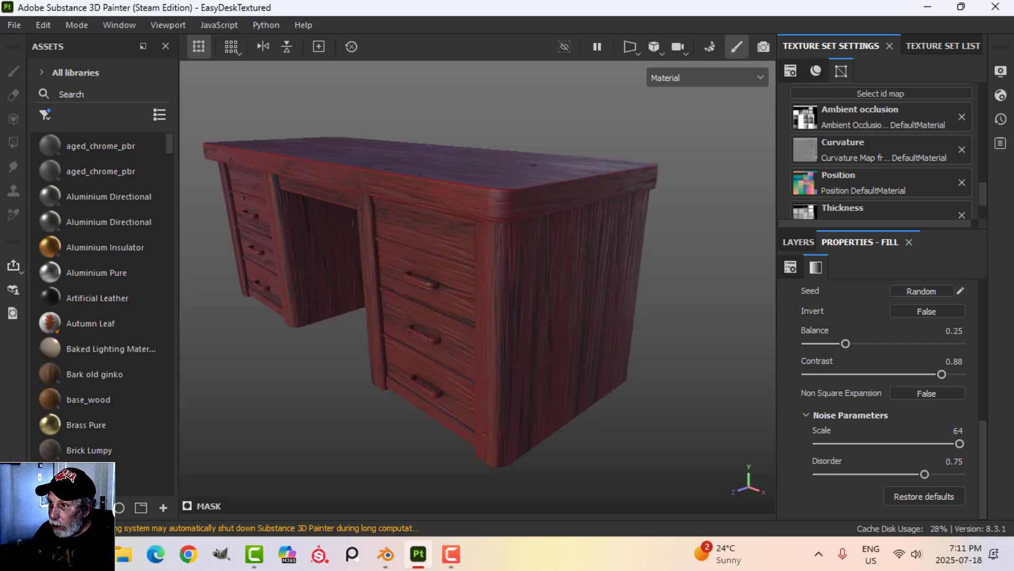
# - Set the Gaussian Noise mask fill's UV tiling to 2
pyautogui.keyDown('alt'); pyautogui.moveTo(488, 364); pyautogui.dragTo(597, 345); pyautogui.keyUp('alt')
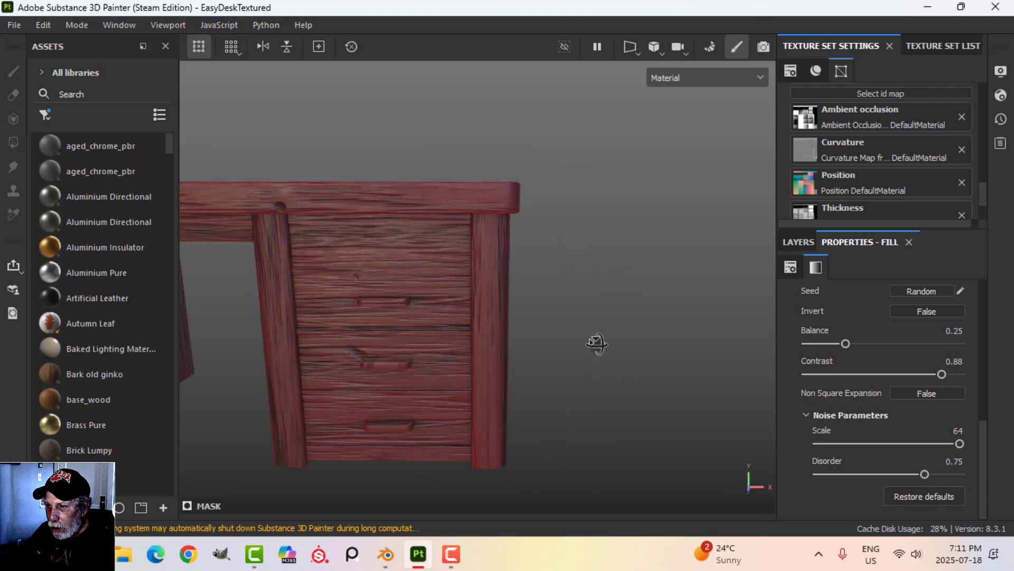
pyautogui.keyDown('alt'); pyautogui.moveTo(506, 375); pyautogui.dragTo(445, 362); pyautogui.keyUp('alt')
pyautogui.scroll(5, 921, 347)
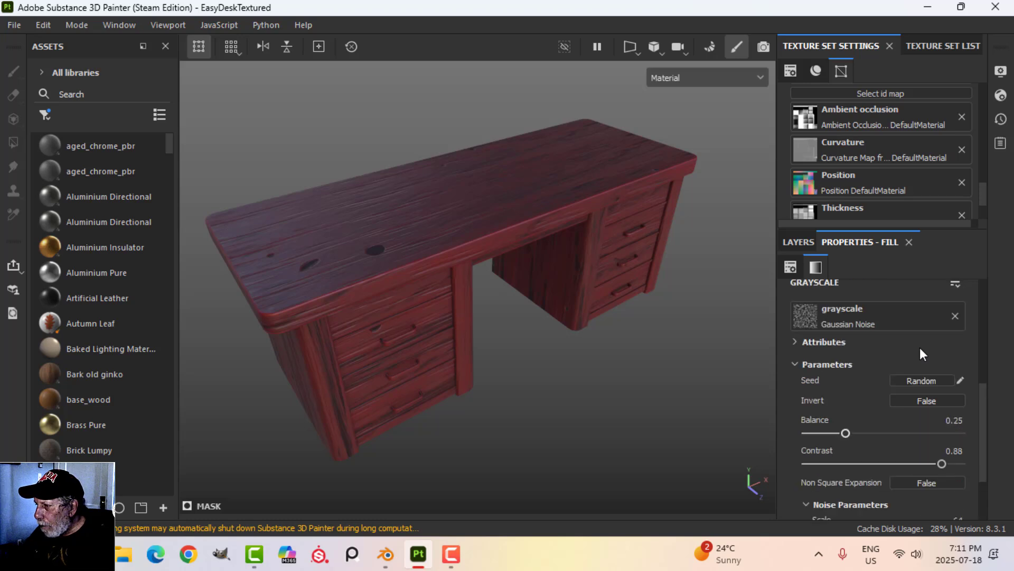
pyautogui.scroll(2, 920, 353)
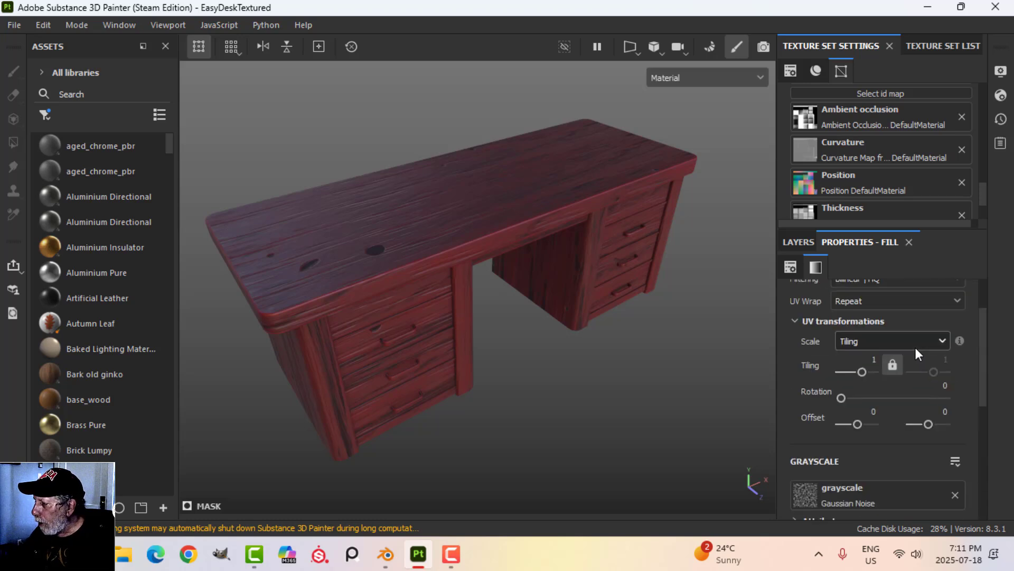
pyautogui.click(874, 360)
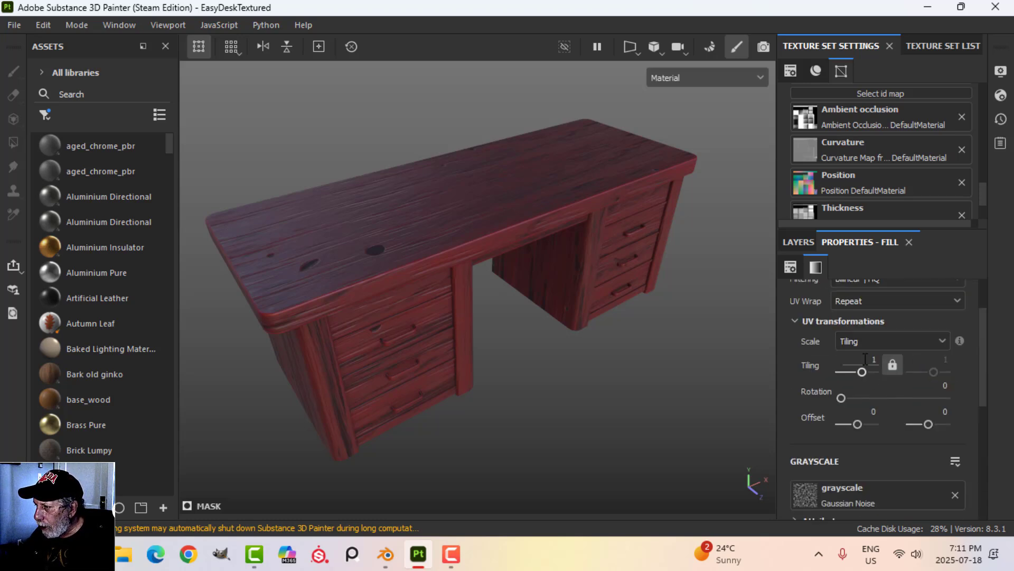
pyautogui.write('2')
pyautogui.press('Return')
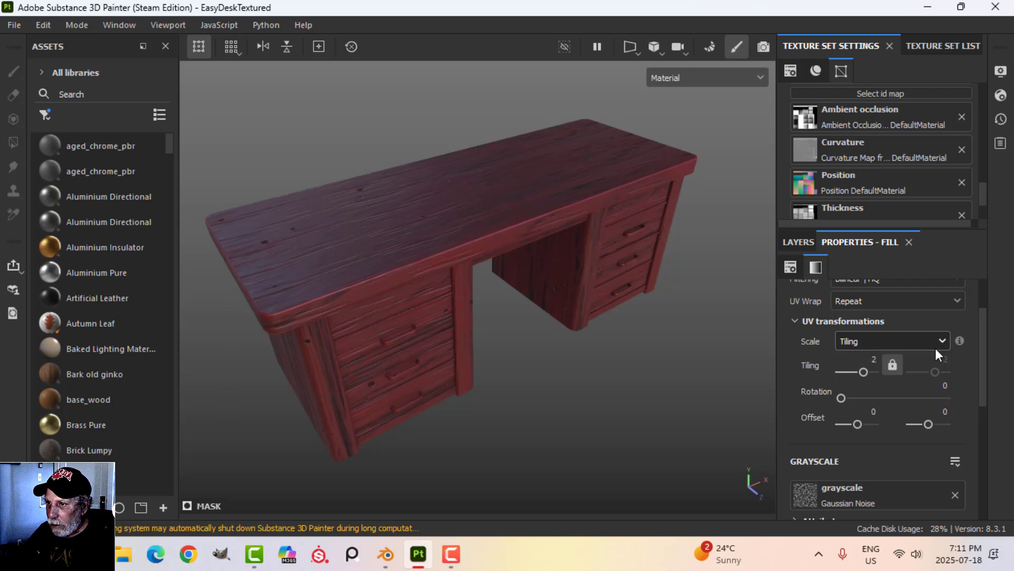
# - Examine the knots on the desktop, drawer fronts and legs from several angles and up close
pyautogui.keyDown('alt'); pyautogui.moveTo(391, 322); pyautogui.dragTo(361, 243); pyautogui.keyUp('alt')
pyautogui.scroll(3, 473, 336)
pyautogui.keyDown('alt'); pyautogui.moveTo(472, 336); pyautogui.dragTo(468, 303); pyautogui.keyUp('alt')
pyautogui.keyDown('alt'); pyautogui.moveTo(488, 212); pyautogui.dragTo(469, 272, button='middle'); pyautogui.keyUp('alt')
pyautogui.keyDown('alt'); pyautogui.moveTo(618, 288); pyautogui.dragTo(478, 323); pyautogui.keyUp('alt')
pyautogui.scroll(5, 555, 344)
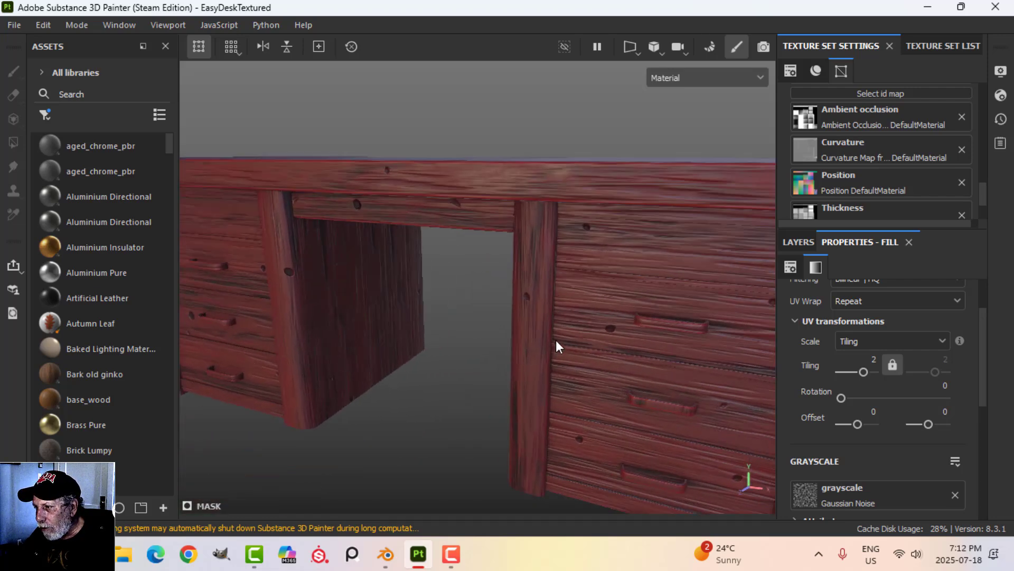
pyautogui.scroll(-5, 566, 340)
pyautogui.keyDown('alt'); pyautogui.moveTo(559, 343); pyautogui.dragTo(534, 357); pyautogui.keyUp('alt')
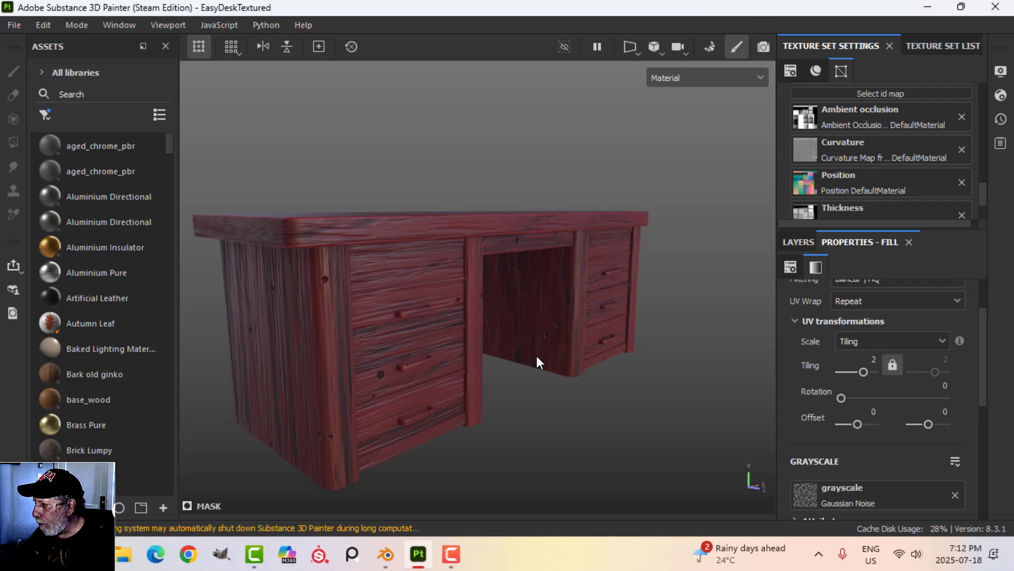
# - Rename the knot layer, Fill layer 2, as Gaussian Noise
pyautogui.click(797, 241)
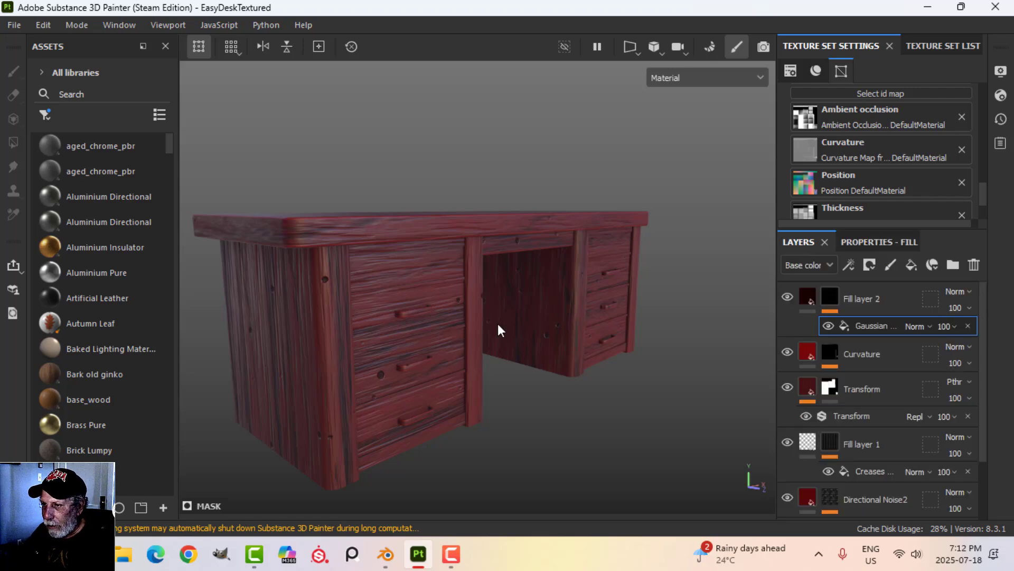
pyautogui.keyDown('alt'); pyautogui.moveTo(502, 331); pyautogui.dragTo(539, 324); pyautogui.keyUp('alt')
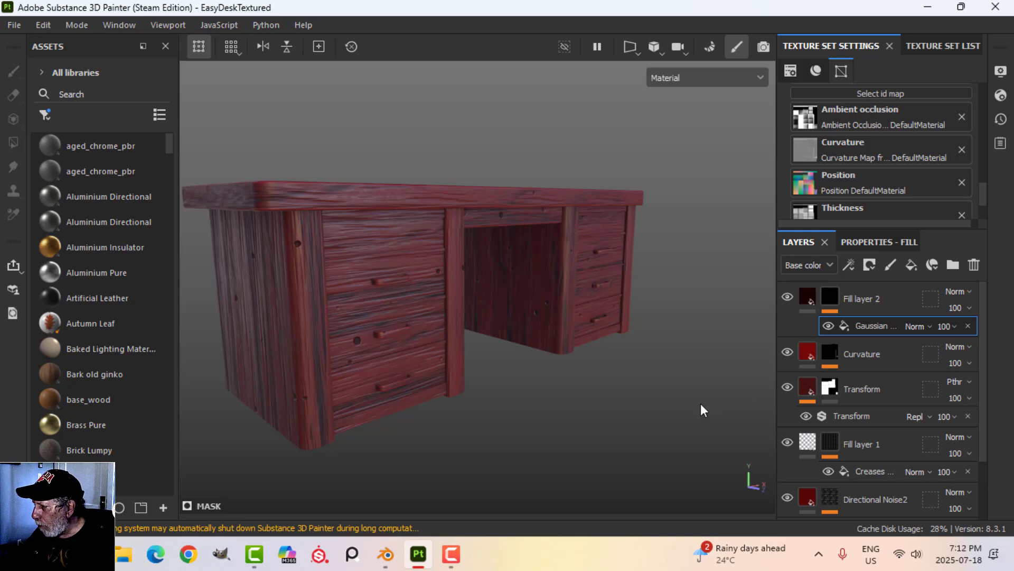
pyautogui.click(807, 298)
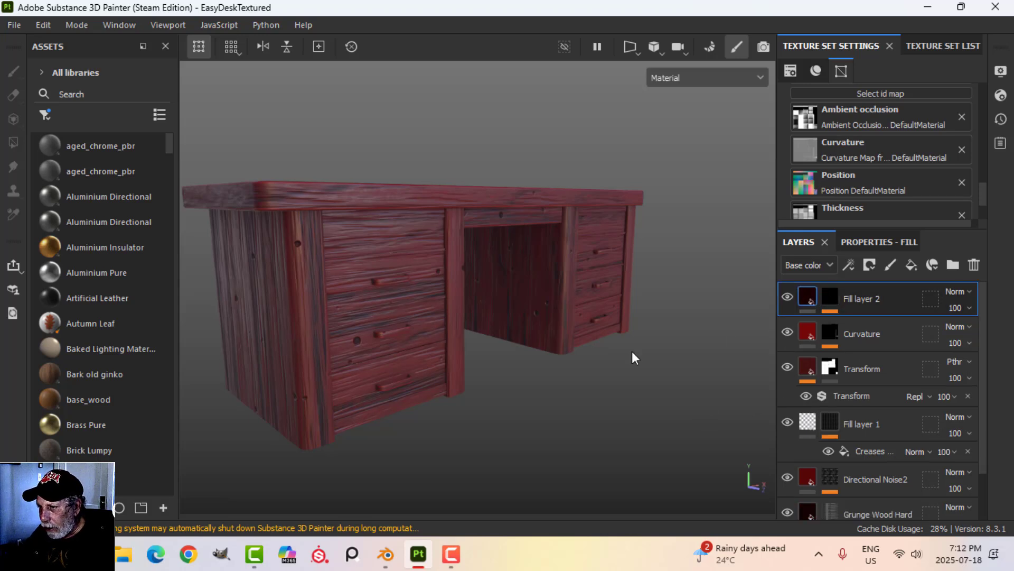
pyautogui.moveTo(603, 340)
pyautogui.keyDown('alt'); pyautogui.mouseDown()
pyautogui.moveTo(596, 351)
pyautogui.moveTo(604, 337)
pyautogui.mouseUp(); pyautogui.keyUp('alt')
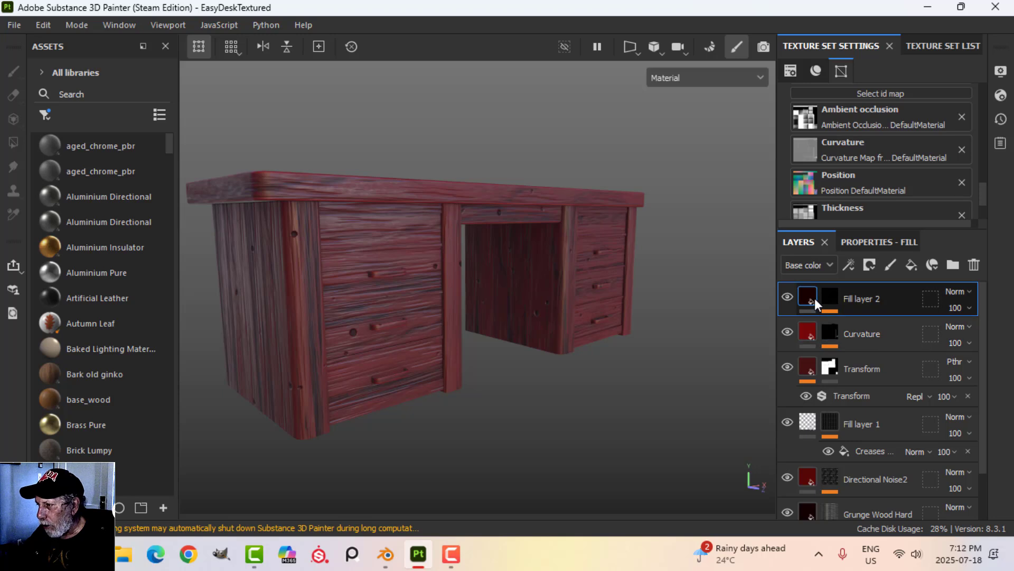
pyautogui.doubleClick(870, 298)
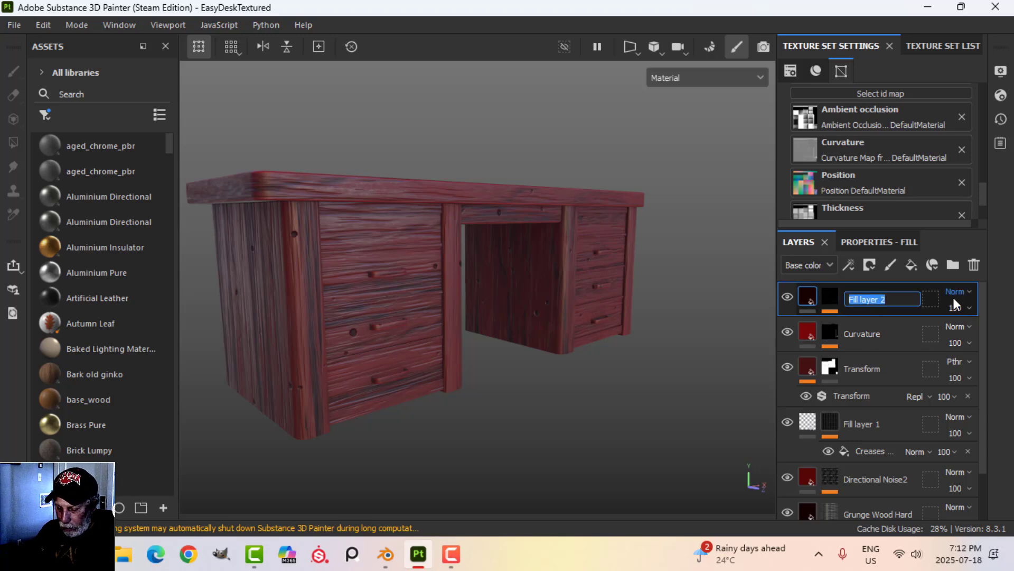
pyautogui.write('Gauss')
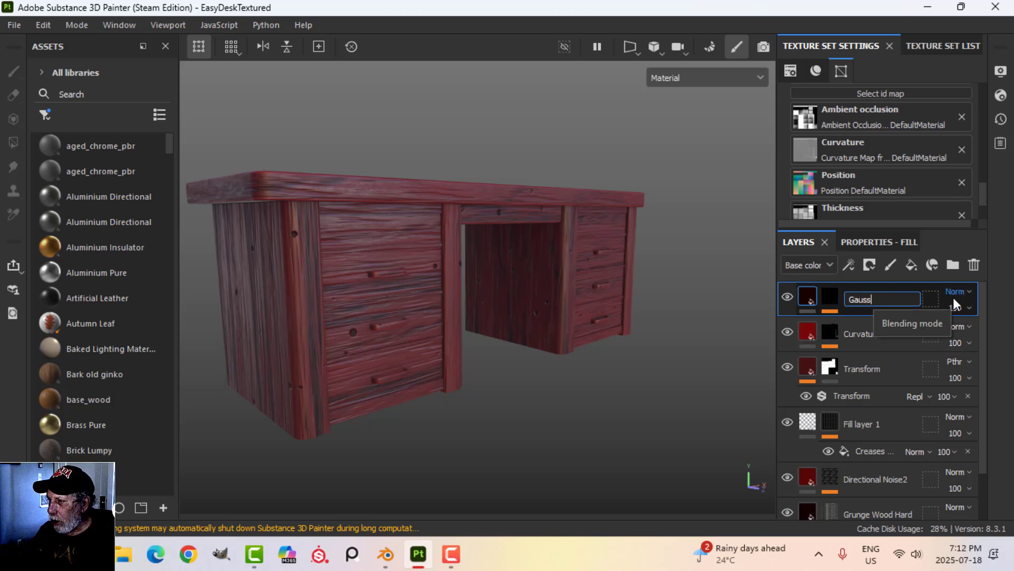
pyautogui.write('ian Noise')
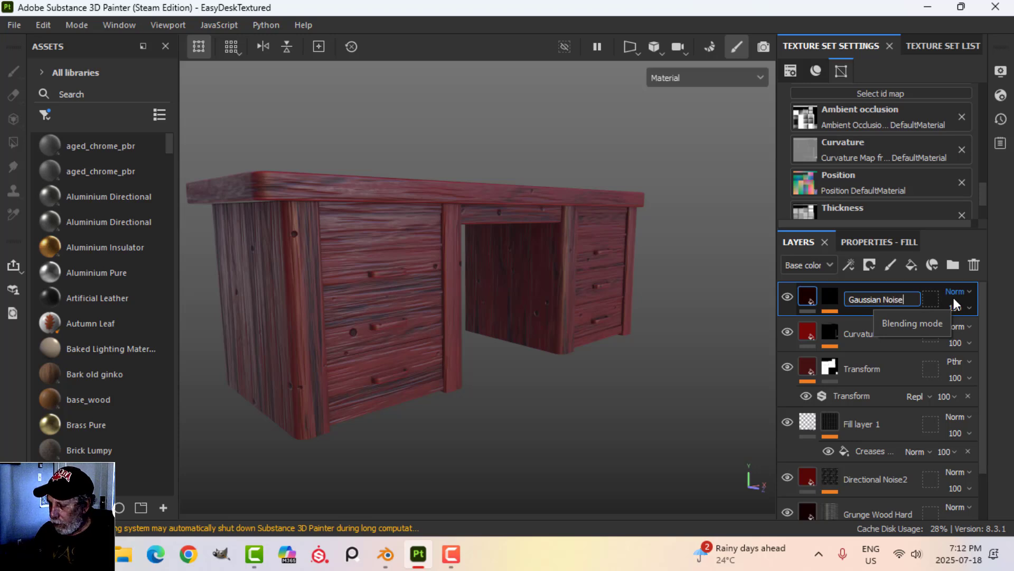
pyautogui.press('Return')
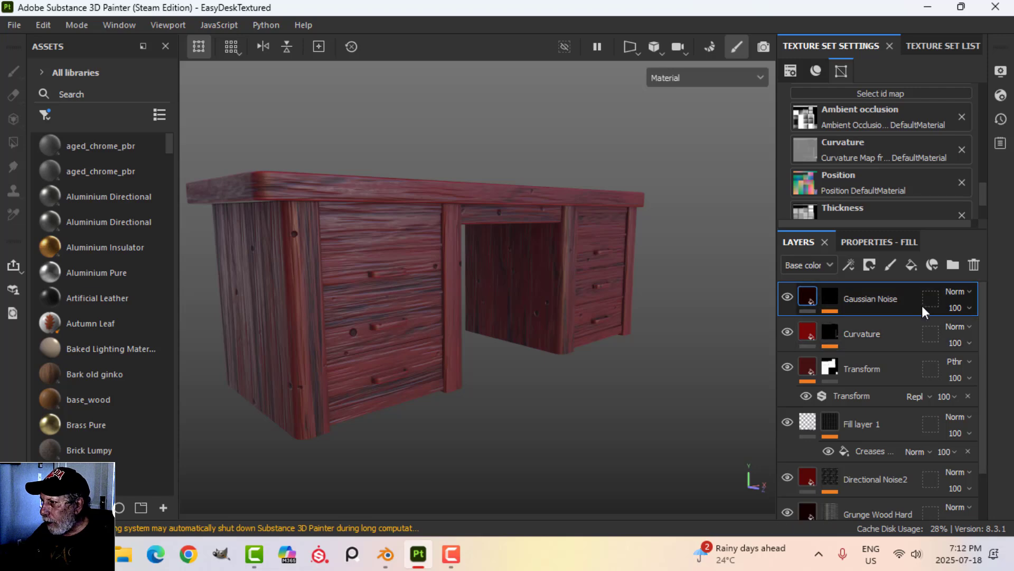
# - Add a new fill layer above Gaussian Noise and leave only its roughness channel enabled
pyautogui.click(916, 265)
pyautogui.click(878, 240)
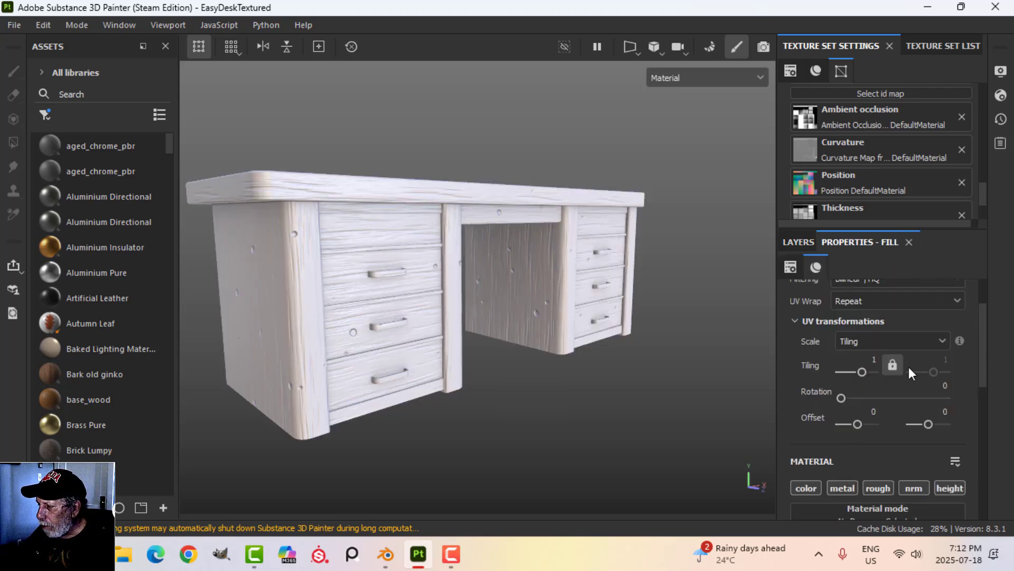
pyautogui.scroll(-1, 886, 443)
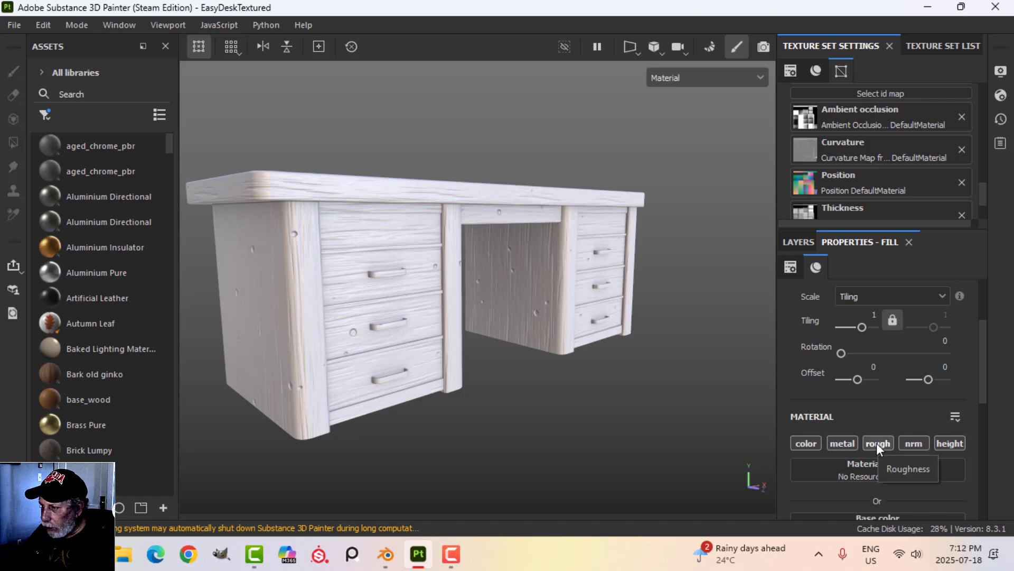
pyautogui.click(877, 442)
pyautogui.scroll(-3, 880, 460)
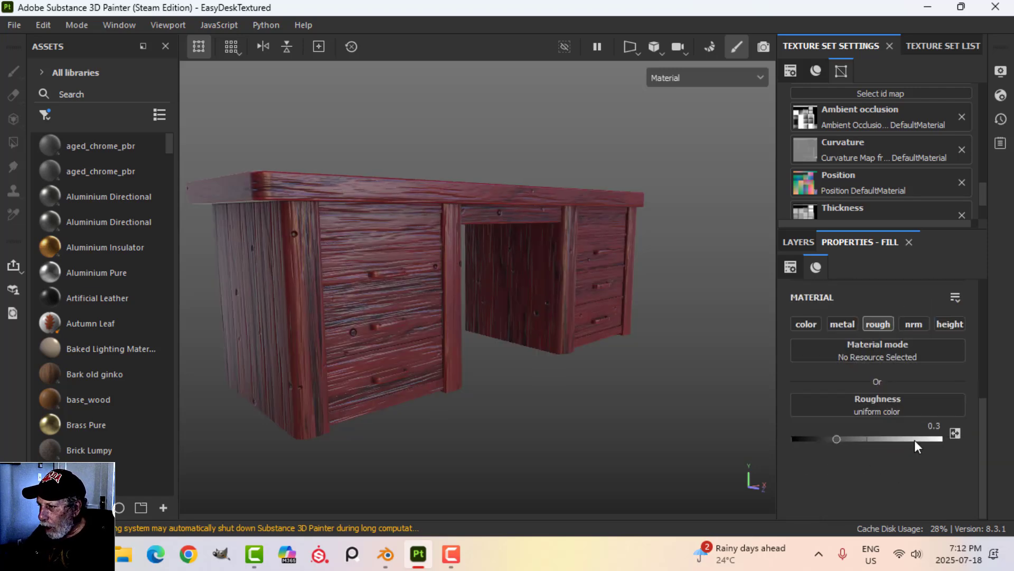
pyautogui.scroll(3, 832, 351)
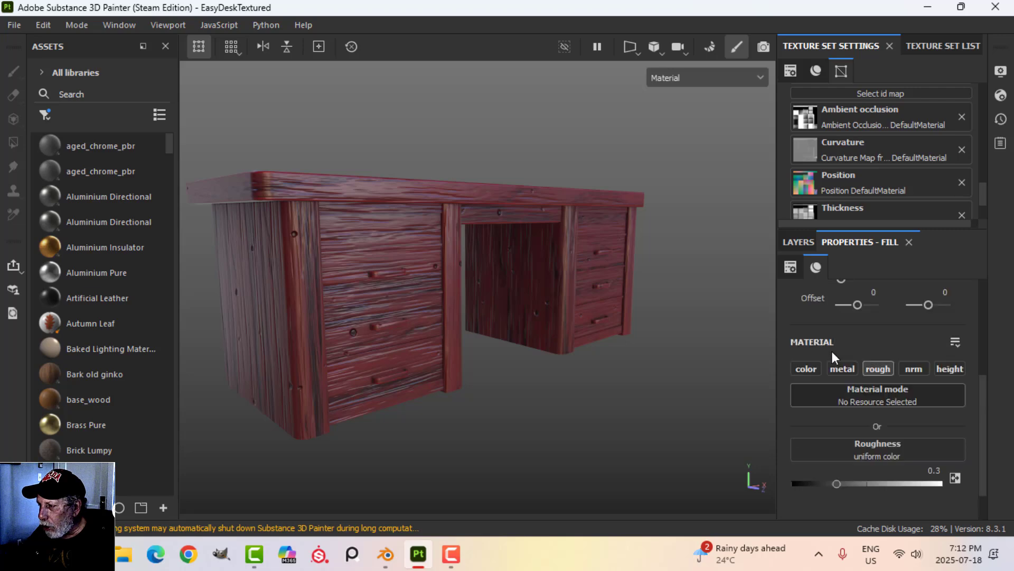
pyautogui.keyDown('alt'); pyautogui.moveTo(391, 257); pyautogui.dragTo(458, 275); pyautogui.keyUp('alt')
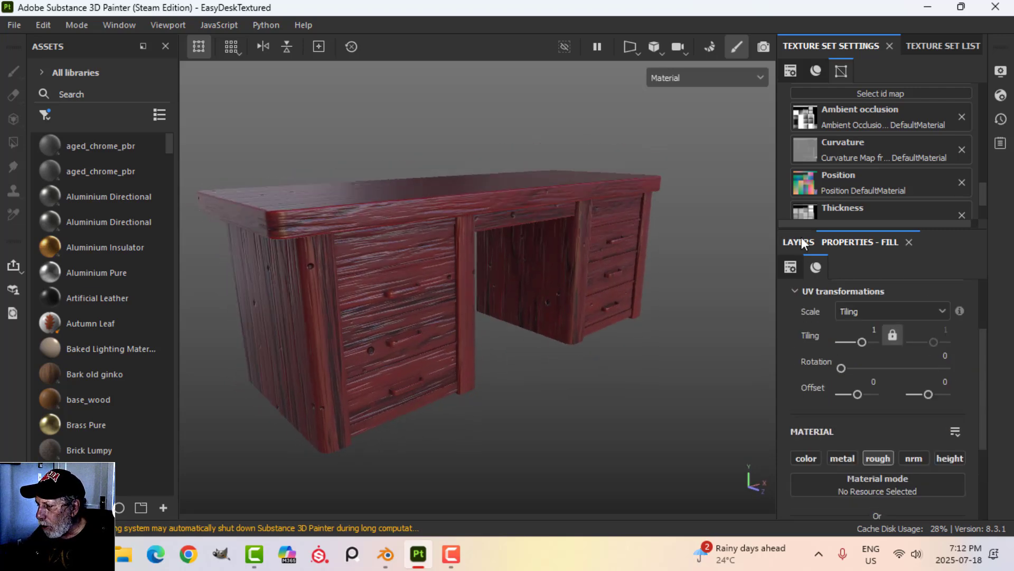
# - Give the roughness fill layer a black mask and add a fill effect to that mask
pyautogui.click(801, 242)
pyautogui.click(871, 264)
pyautogui.click(881, 303)
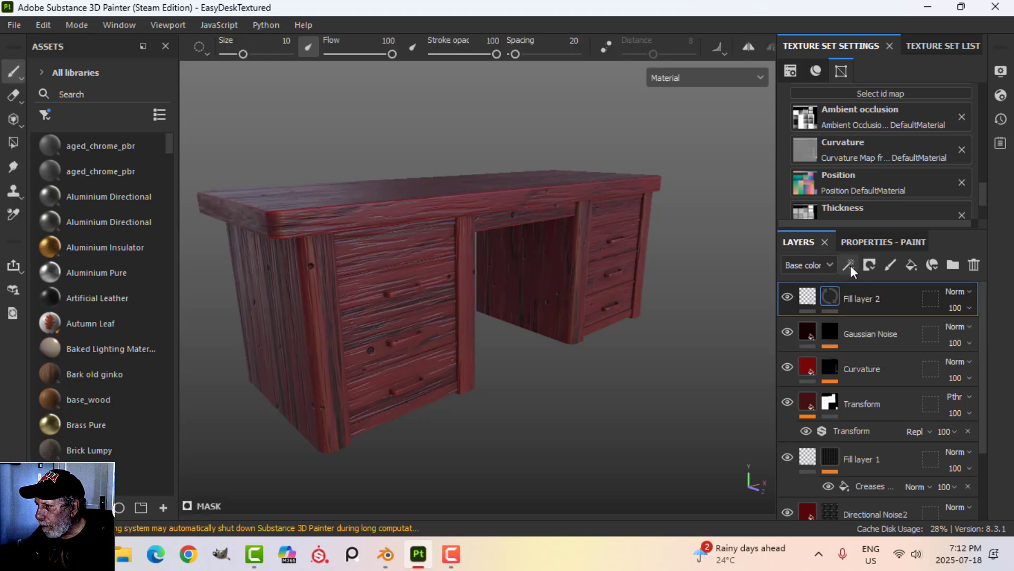
pyautogui.click(850, 265)
pyautogui.click(877, 319)
# - Search the procedural textures for "cloud" and assign Clouds 2 as the mask fill's grayscale
pyautogui.click(880, 243)
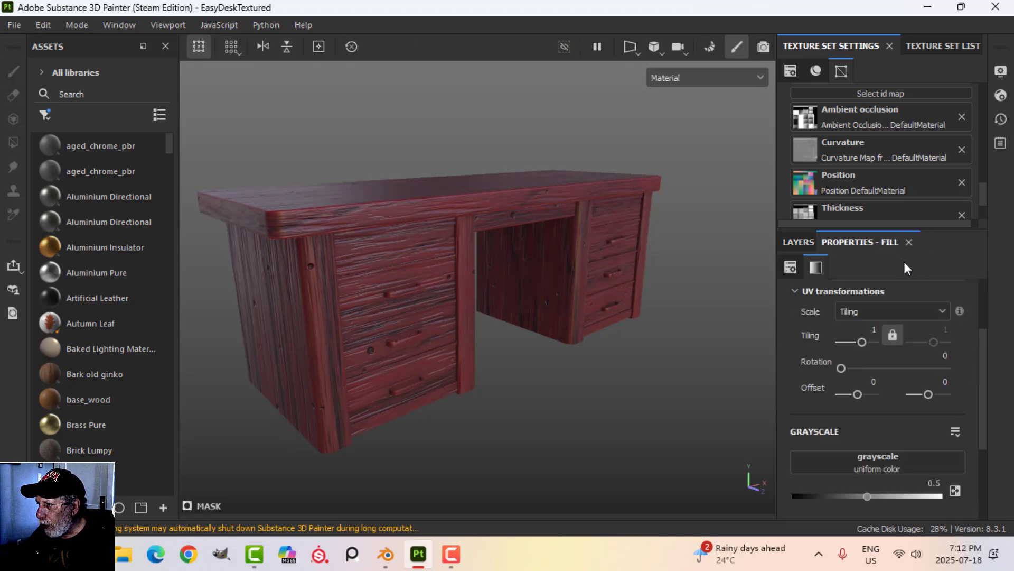
pyautogui.scroll(-2, 905, 389)
pyautogui.click(876, 380)
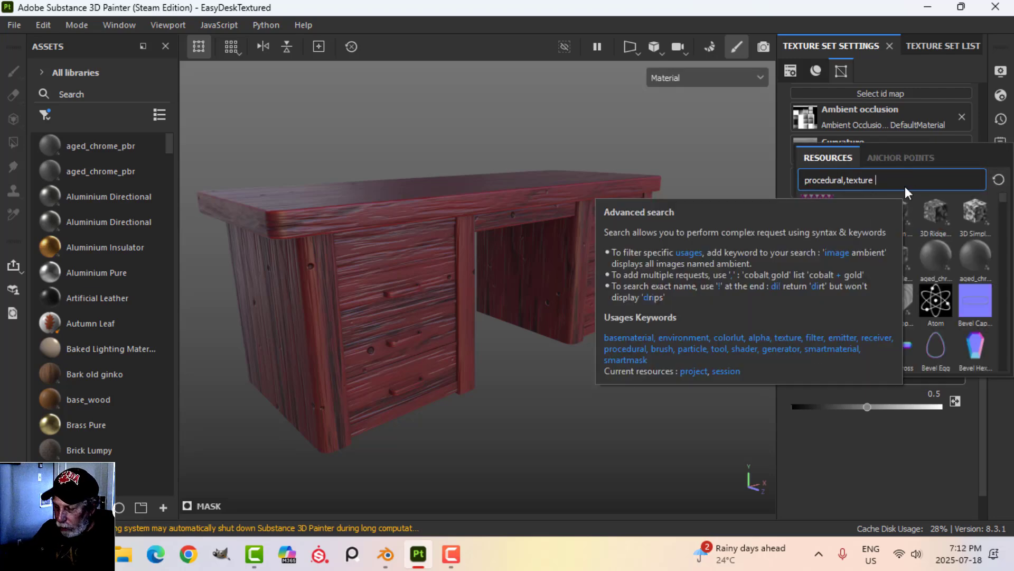
pyautogui.write('cloud')
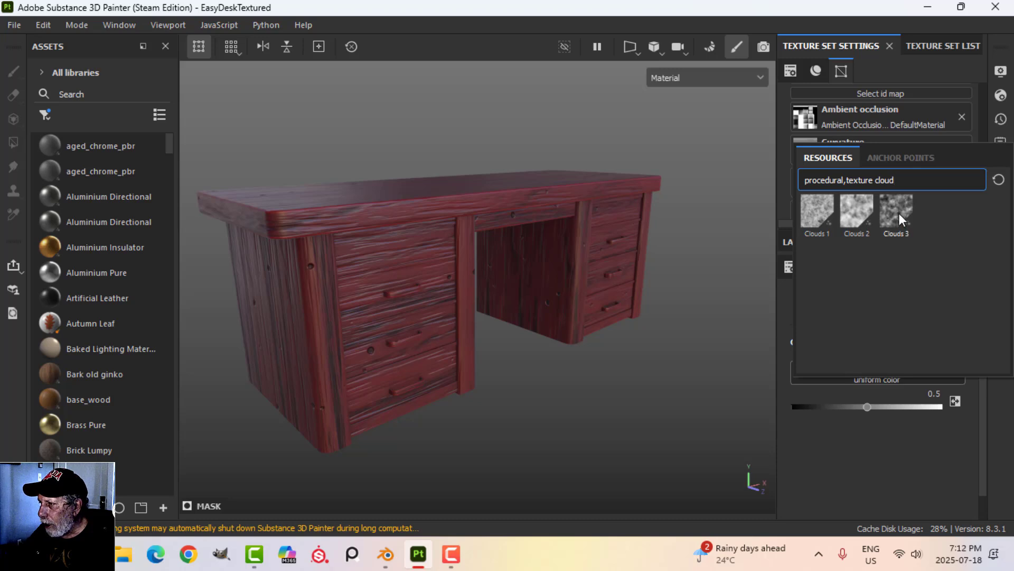
pyautogui.click(860, 209)
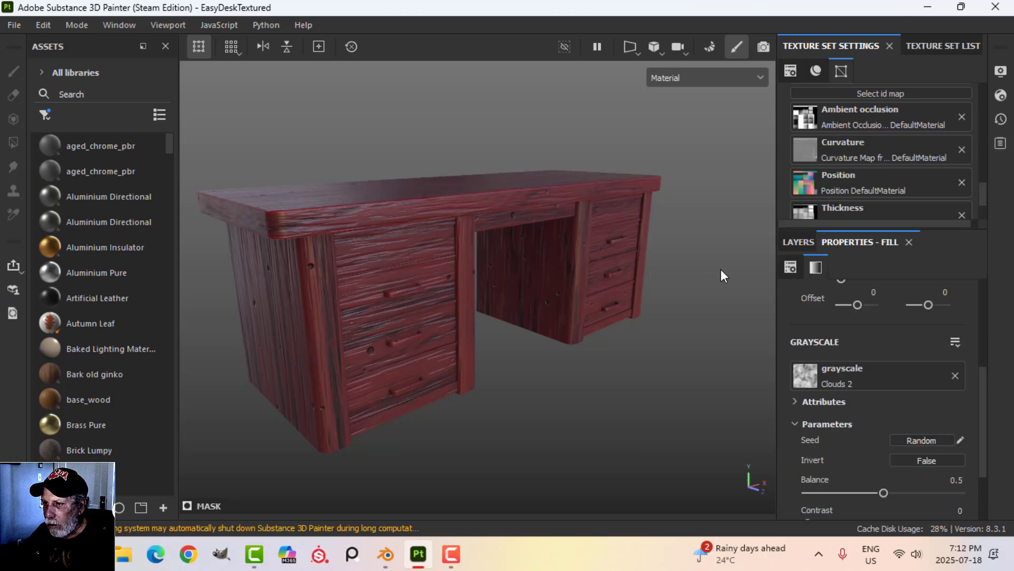
# - Set the Clouds 2 mask fill's Balance to 0.26 and Contrast to 0.24
pyautogui.keyDown('alt'); pyautogui.moveTo(682, 263); pyautogui.dragTo(642, 293); pyautogui.keyUp('alt')
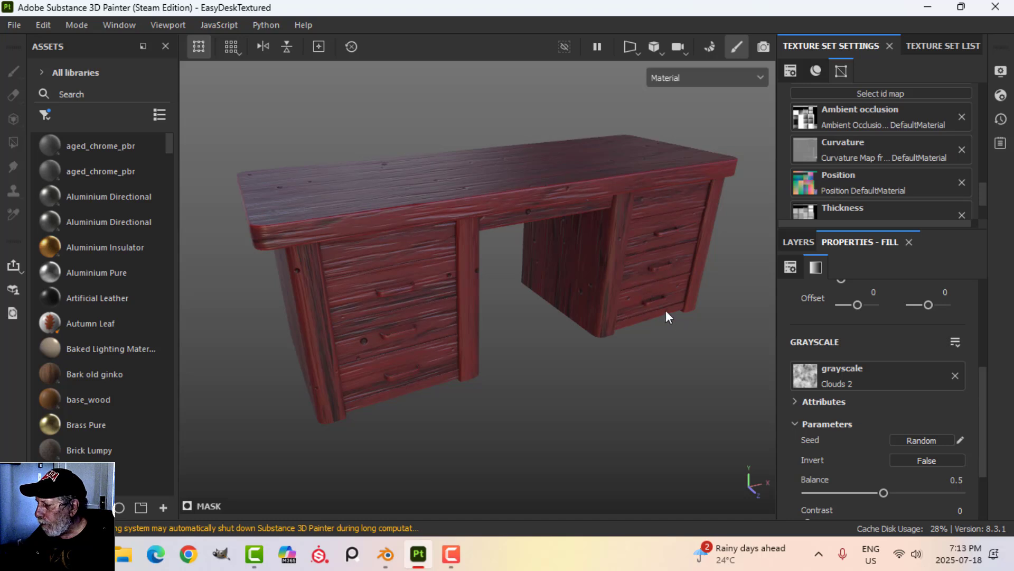
pyautogui.keyDown('alt'); pyautogui.moveTo(651, 318); pyautogui.dragTo(660, 316, button='middle'); pyautogui.keyUp('alt')
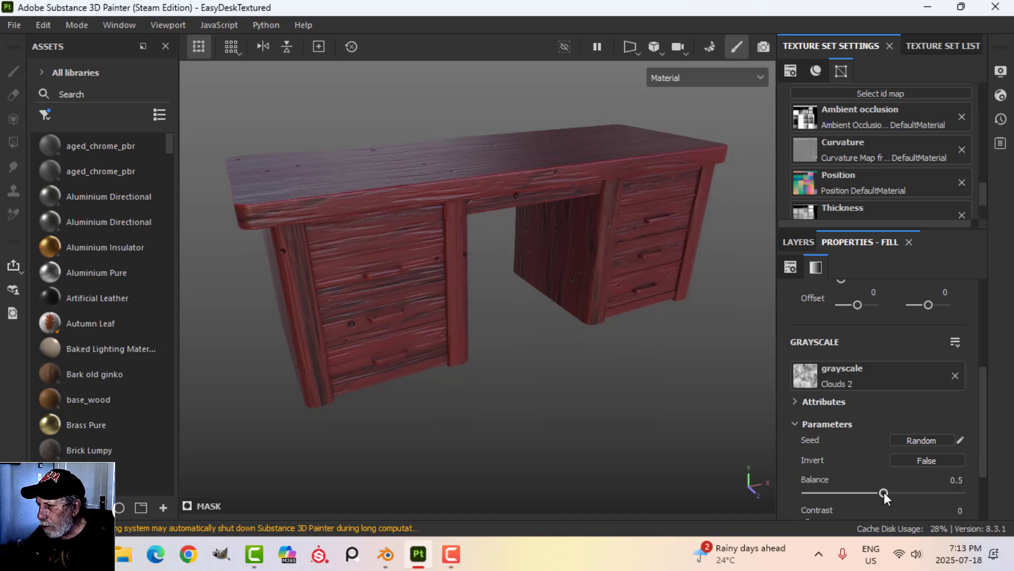
pyautogui.moveTo(883, 493); pyautogui.dragTo(848, 493)
pyautogui.scroll(-2, 848, 493)
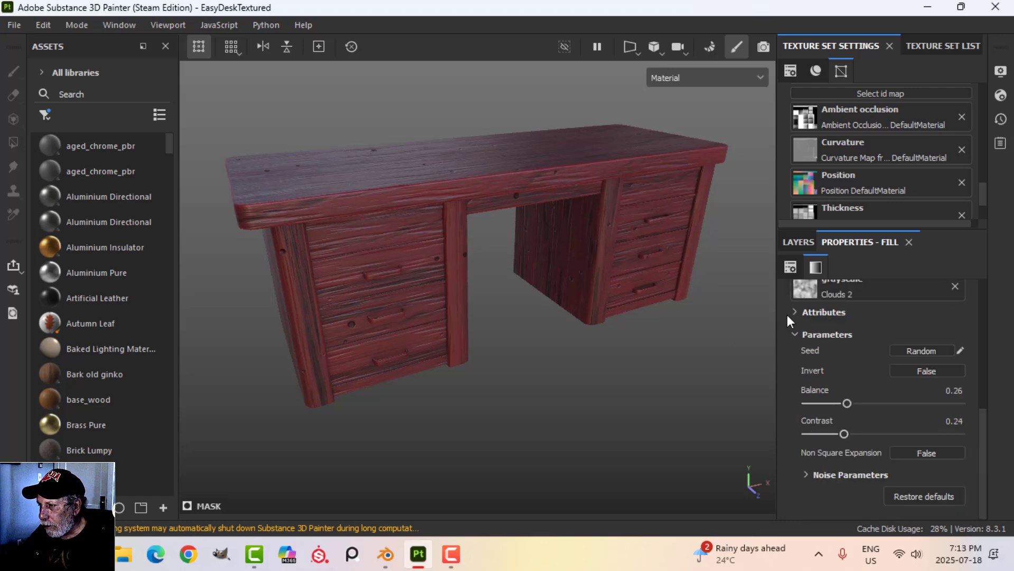
# - Replace the mask fill's grayscale texture with Clouds 3
pyautogui.scroll(3, 654, 293)
pyautogui.keyDown('alt'); pyautogui.moveTo(654, 293); pyautogui.dragTo(643, 380, button='middle'); pyautogui.keyUp('alt')
pyautogui.keyDown('alt'); pyautogui.moveTo(643, 381); pyautogui.dragTo(597, 364); pyautogui.keyUp('alt')
pyautogui.keyDown('alt'); pyautogui.moveTo(740, 280); pyautogui.dragTo(575, 248); pyautogui.keyUp('alt')
pyautogui.keyDown('alt'); pyautogui.moveTo(629, 248); pyautogui.dragTo(569, 296, button='middle'); pyautogui.keyUp('alt')
pyautogui.keyDown('alt'); pyautogui.moveTo(568, 296); pyautogui.dragTo(565, 333); pyautogui.keyUp('alt')
pyautogui.keyDown('shift'); pyautogui.moveTo(653, 224); pyautogui.dragTo(739, 285, button='right'); pyautogui.keyUp('shift')
pyautogui.scroll(3, 909, 326)
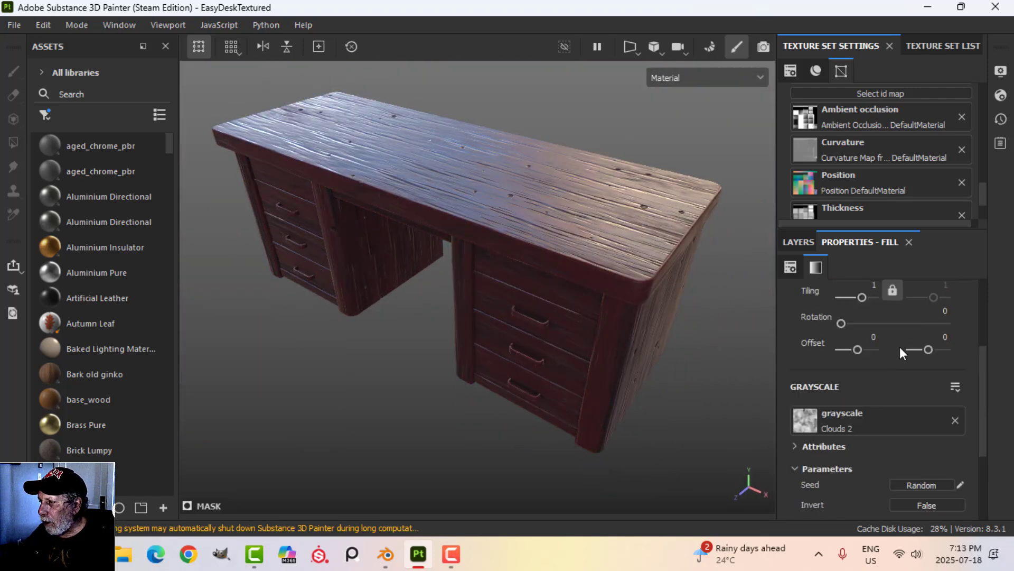
pyautogui.click(879, 420)
pyautogui.click(891, 265)
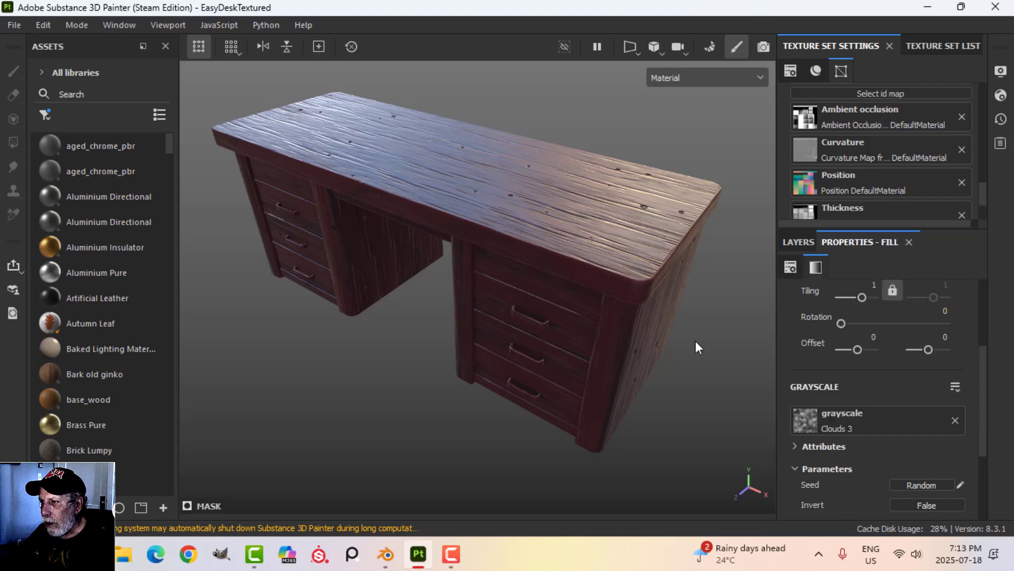
# - Compare the desk's surface with the Clouds 3 masked roughness layer hidden and shown, checking it from several angles
pyautogui.keyDown('alt'); pyautogui.moveTo(698, 347); pyautogui.dragTo(665, 320); pyautogui.keyUp('alt')
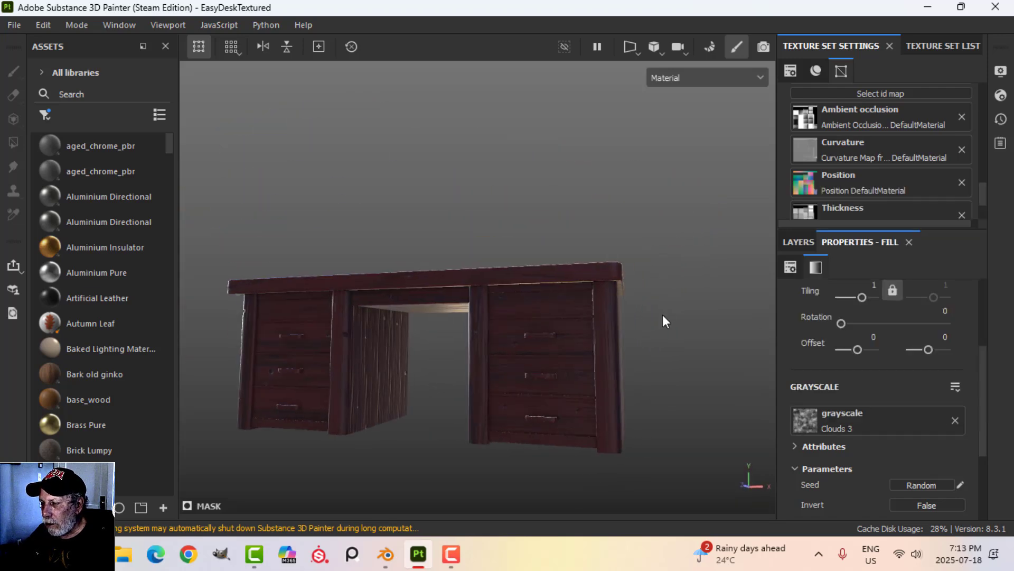
pyautogui.keyDown('shift'); pyautogui.moveTo(665, 321); pyautogui.dragTo(576, 362, button='right'); pyautogui.keyUp('shift')
pyautogui.keyDown('alt'); pyautogui.moveTo(577, 362); pyautogui.dragTo(661, 312); pyautogui.keyUp('alt')
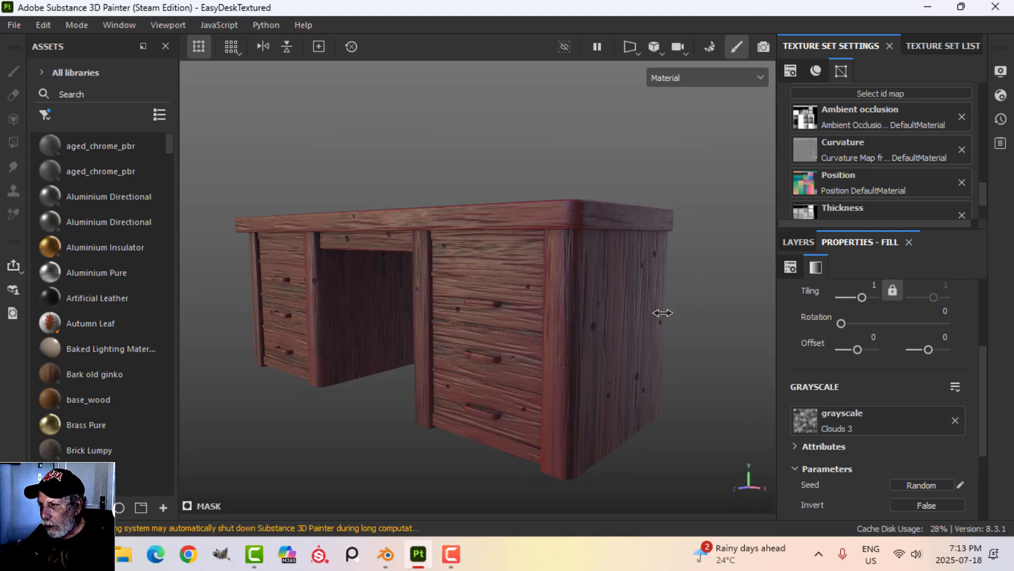
pyautogui.click(807, 245)
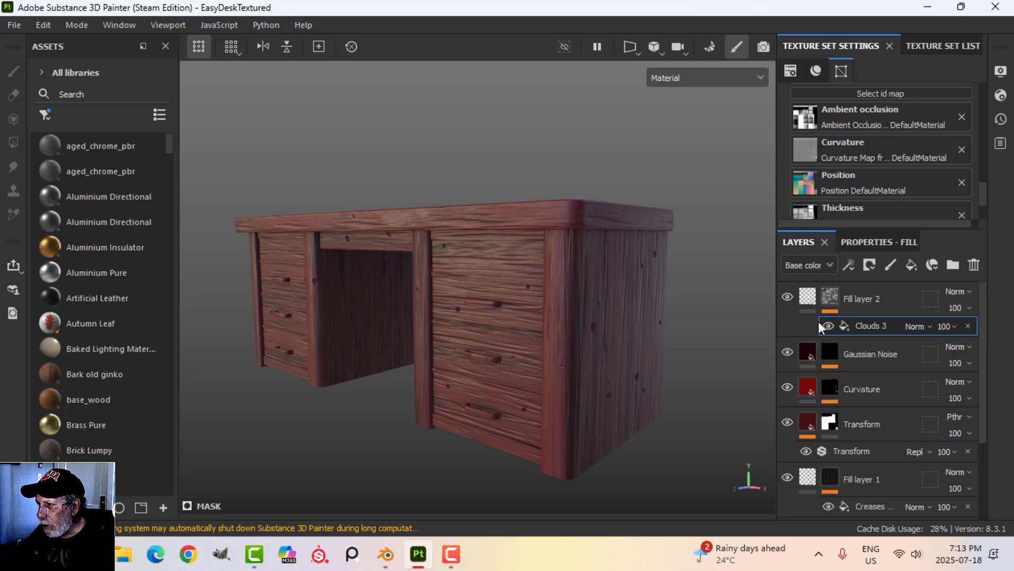
pyautogui.click(791, 298)
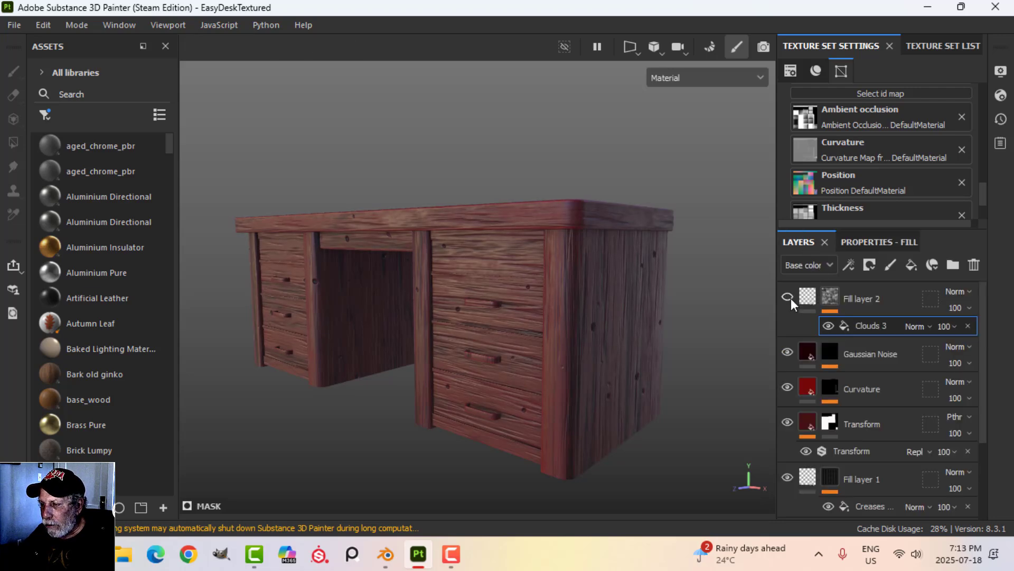
pyautogui.click(787, 297)
pyautogui.keyDown('alt'); pyautogui.moveTo(613, 301); pyautogui.dragTo(641, 306); pyautogui.keyUp('alt')
pyautogui.moveTo(641, 306)
pyautogui.keyDown('shift'); pyautogui.mouseDown(button='right')
pyautogui.moveTo(614, 312)
pyautogui.moveTo(660, 305)
pyautogui.moveTo(652, 308)
pyautogui.mouseUp(button='right'); pyautogui.keyUp('shift')
pyautogui.keyDown('alt'); pyautogui.moveTo(652, 308); pyautogui.dragTo(573, 331); pyautogui.keyUp('alt')
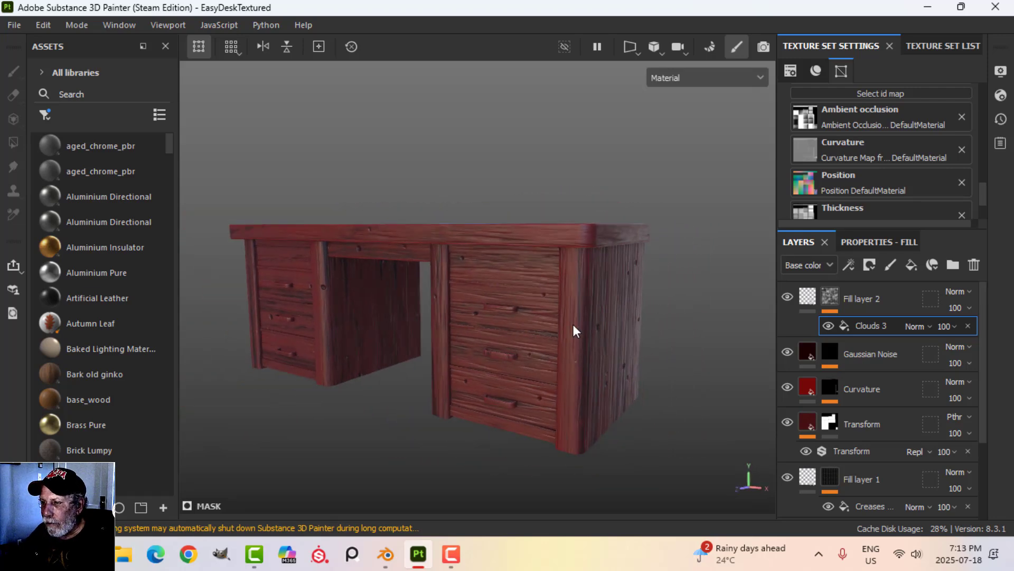
pyautogui.scroll(3, 604, 331)
# - Rename the Clouds 3 masked fill layer as Roughness Variation
pyautogui.doubleClick(861, 298)
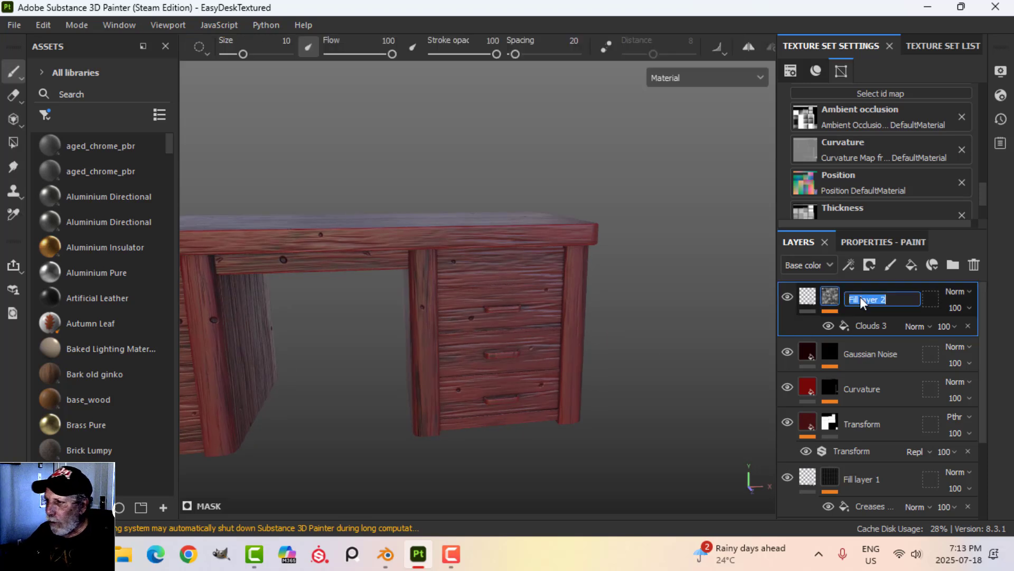
pyautogui.write('Roughne')
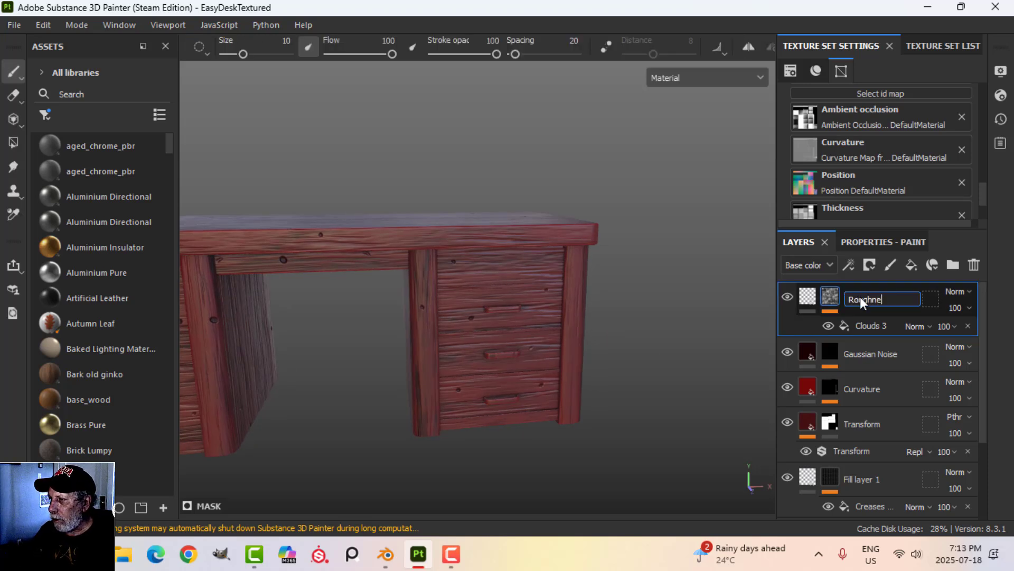
pyautogui.write('ss Varia')
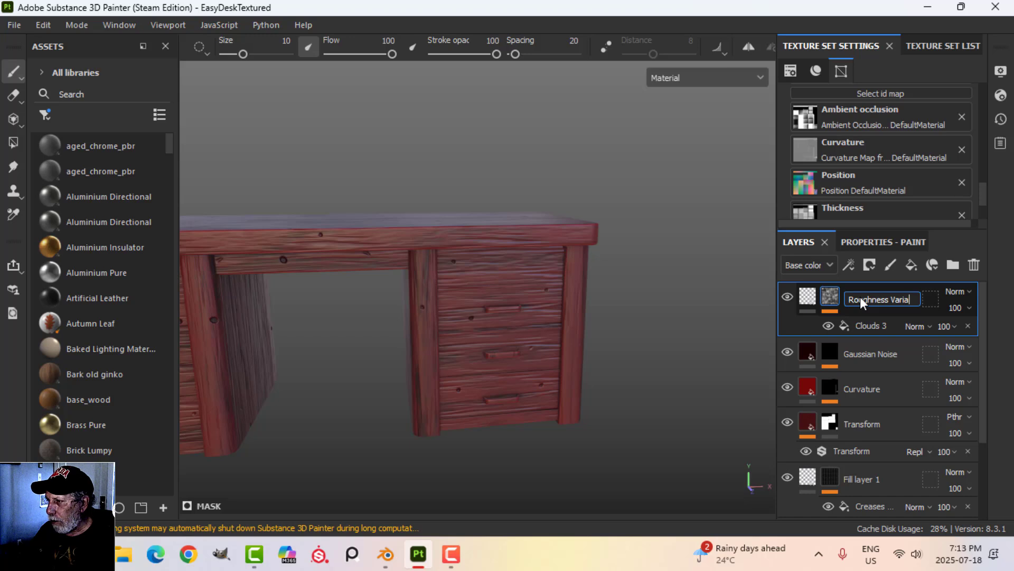
pyautogui.write('tion')
pyautogui.press('Return')
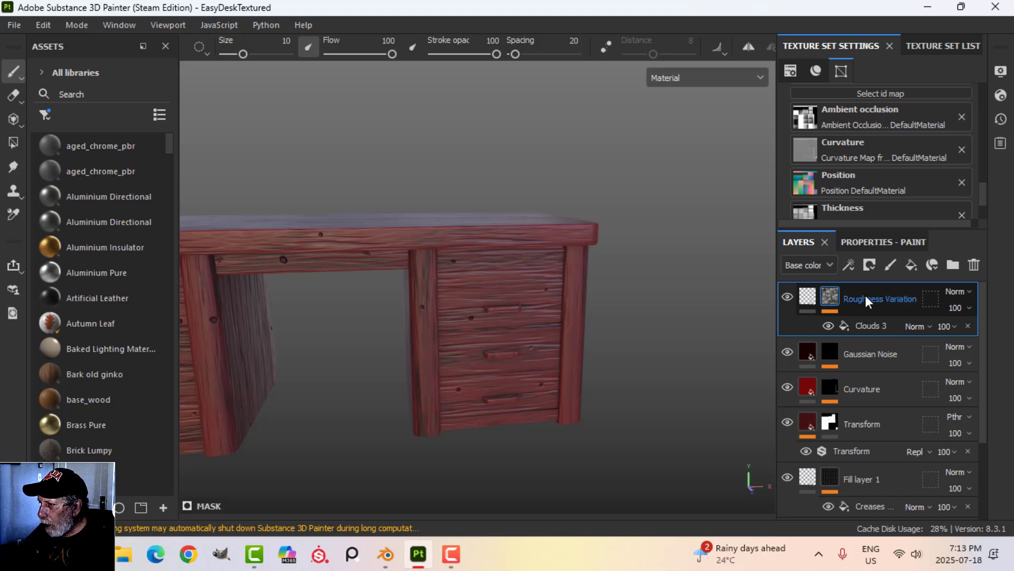
# - Add a fill layer above Roughness Variation with only the color and roughness channels enabled, and set its roughness to 0.9554
pyautogui.click(799, 300)
pyautogui.scroll(-2, 459, 311)
pyautogui.keyDown('alt'); pyautogui.moveTo(458, 311); pyautogui.dragTo(590, 310); pyautogui.keyUp('alt')
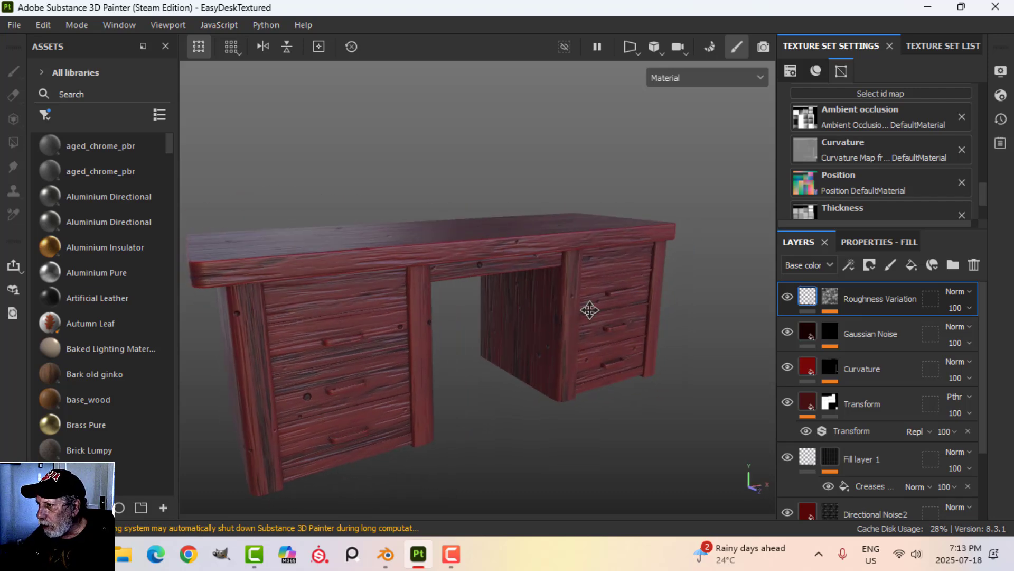
pyautogui.click(911, 266)
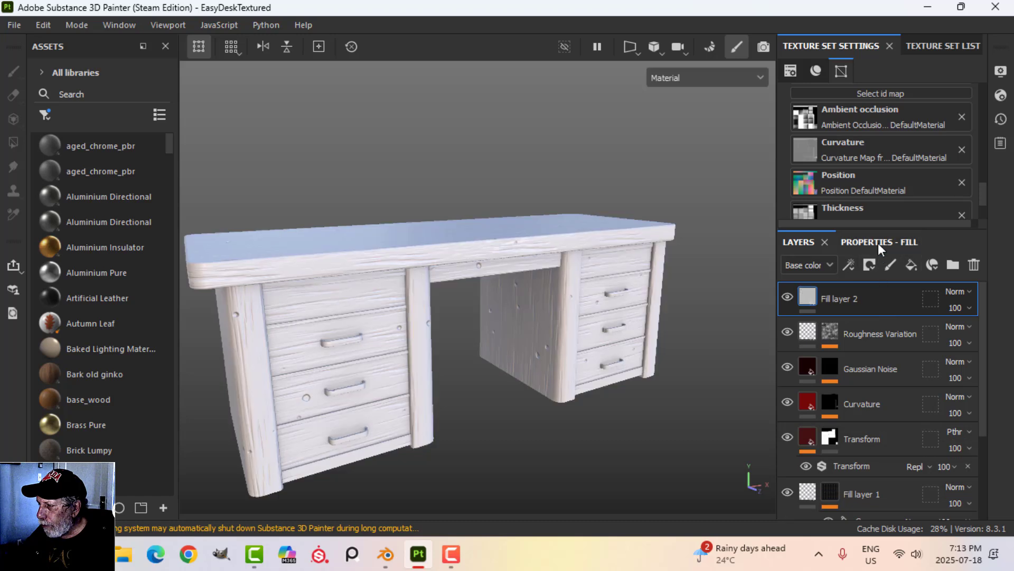
pyautogui.click(878, 243)
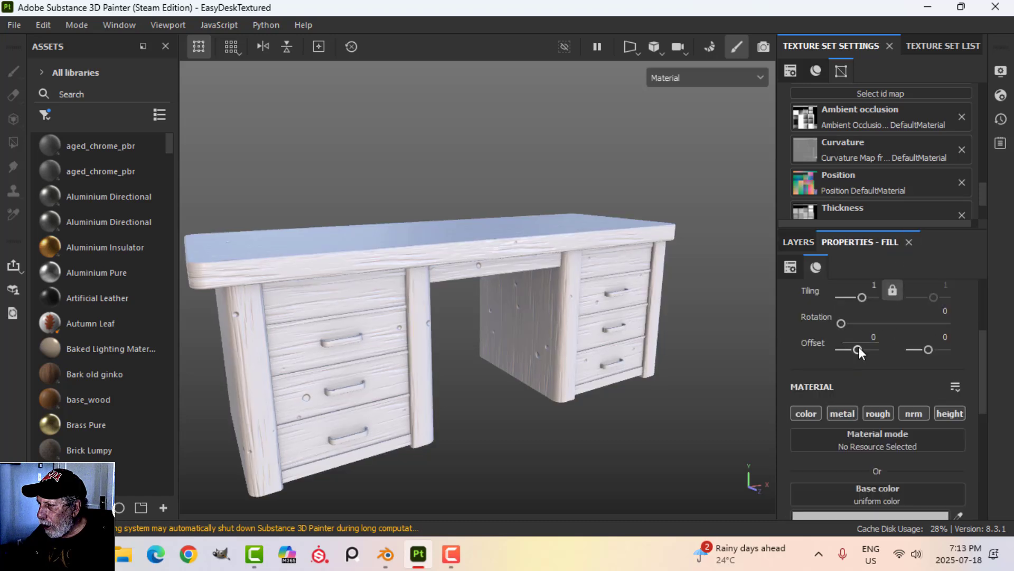
pyautogui.click(878, 414)
pyautogui.scroll(-2, 878, 442)
pyautogui.moveTo(838, 497); pyautogui.dragTo(896, 498)
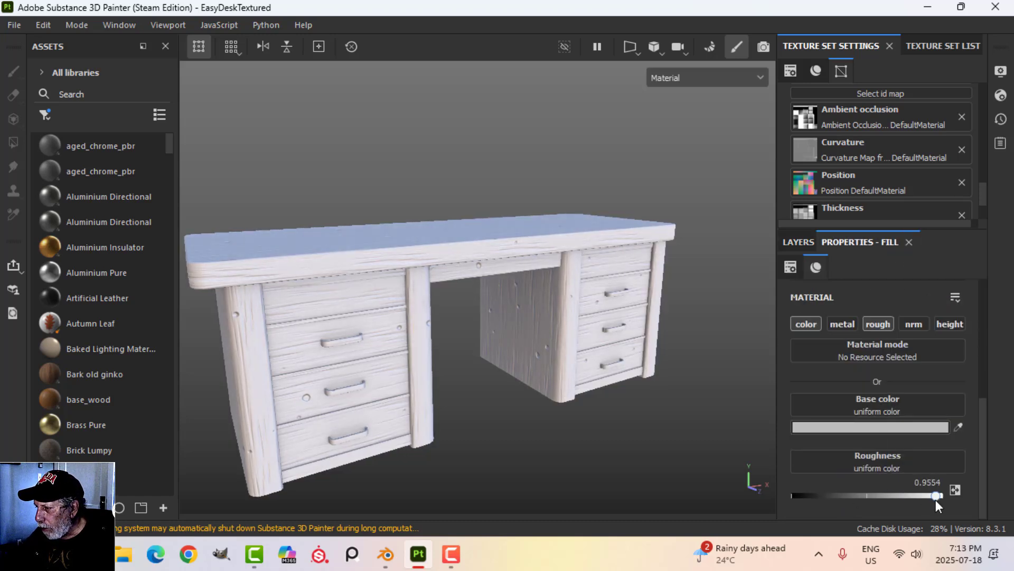
# - Set the new fill layer's base color to a very dark reddish brown with a hue of 0.050
pyautogui.click(887, 426)
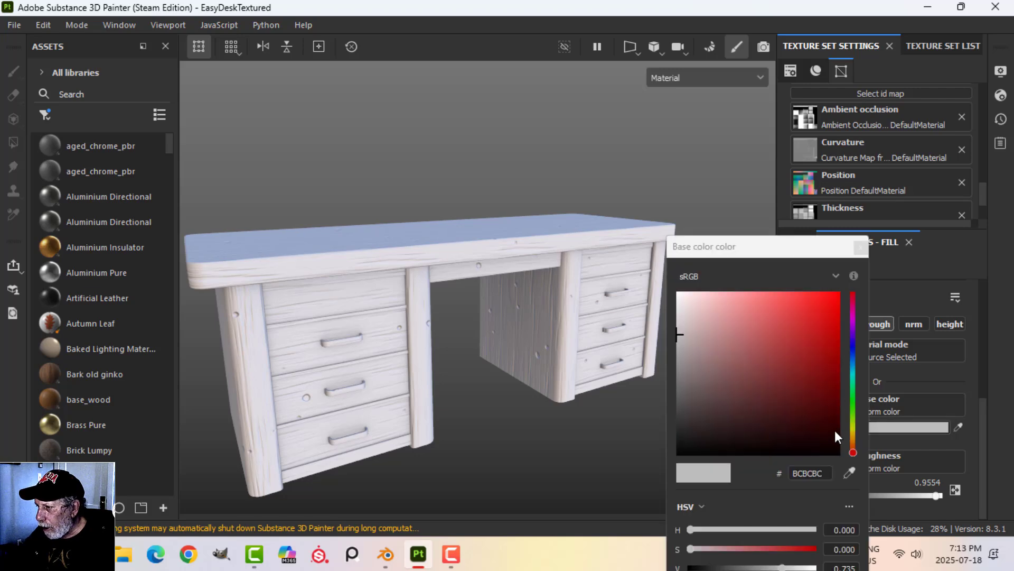
pyautogui.moveTo(849, 452); pyautogui.dragTo(852, 448)
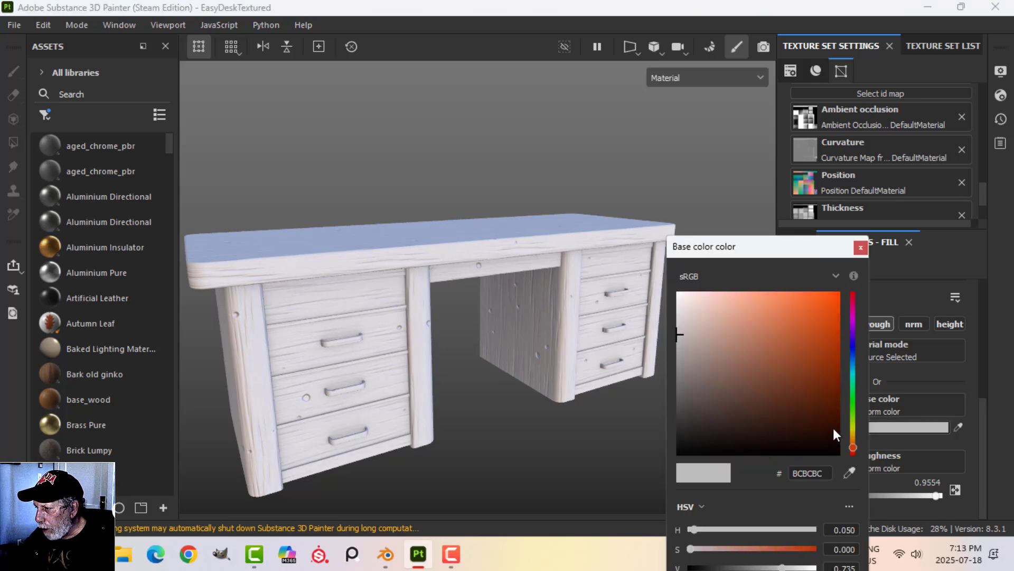
pyautogui.click(823, 424)
pyautogui.click(861, 248)
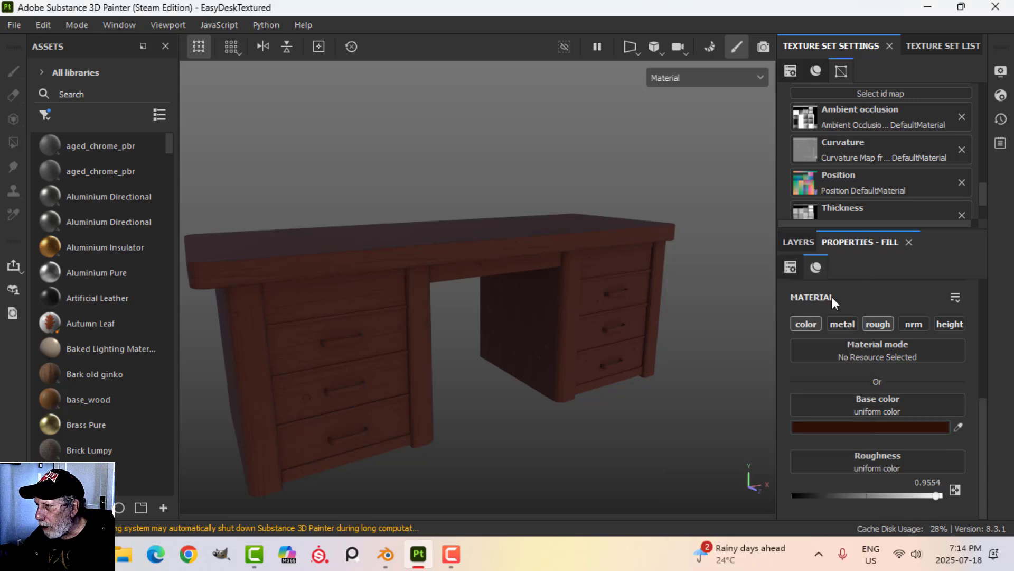
# - Give the dark brown fill layer a black mask driven by the Dirt generator
pyautogui.click(812, 242)
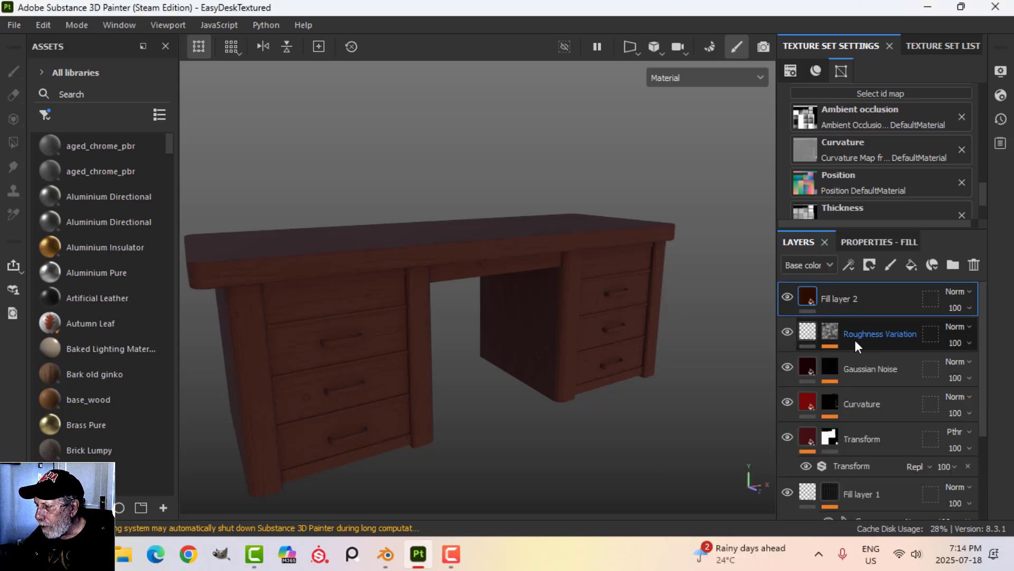
pyautogui.click(869, 265)
pyautogui.click(888, 302)
pyautogui.click(849, 265)
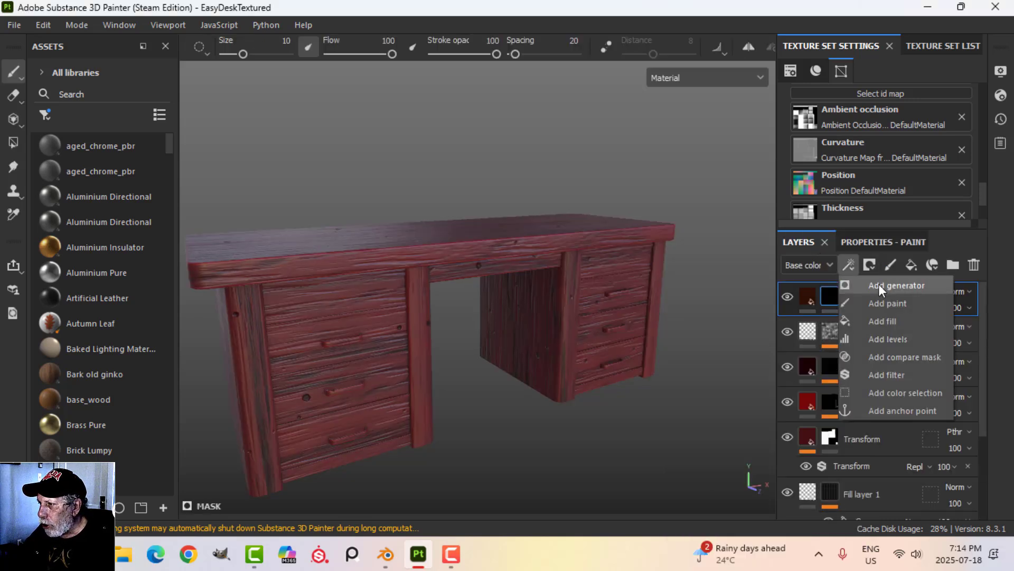
pyautogui.click(879, 285)
pyautogui.click(882, 242)
pyautogui.click(880, 304)
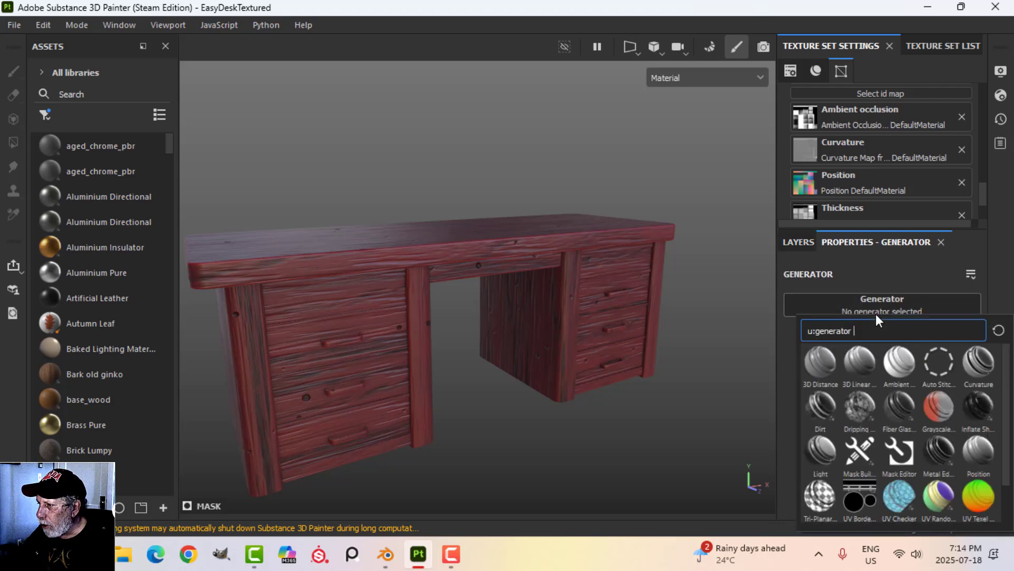
pyautogui.click(813, 408)
# - Set the Dirt generator's Dirt Level to 0.6
pyautogui.keyDown('alt'); pyautogui.moveTo(601, 357); pyautogui.dragTo(561, 327); pyautogui.keyUp('alt')
pyautogui.moveTo(928, 417); pyautogui.dragTo(900, 411)
pyautogui.keyDown('alt'); pyautogui.moveTo(625, 391); pyautogui.dragTo(441, 332); pyautogui.keyUp('alt')
pyautogui.keyDown('alt'); pyautogui.moveTo(440, 332); pyautogui.dragTo(482, 370, button='middle'); pyautogui.keyUp('alt')
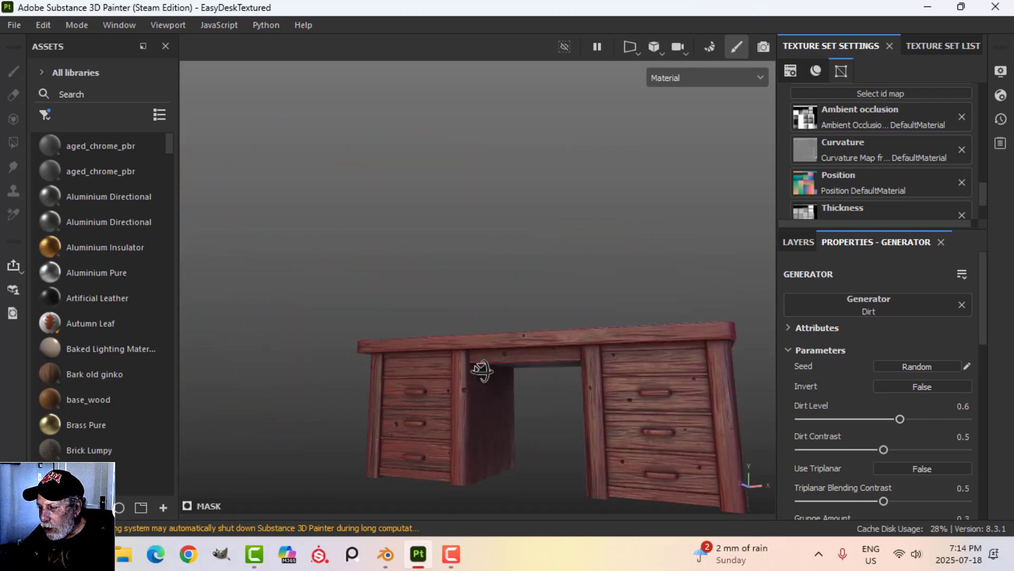
pyautogui.keyDown('alt'); pyautogui.moveTo(482, 370); pyautogui.dragTo(504, 380); pyautogui.keyUp('alt')
pyautogui.scroll(3, 577, 433)
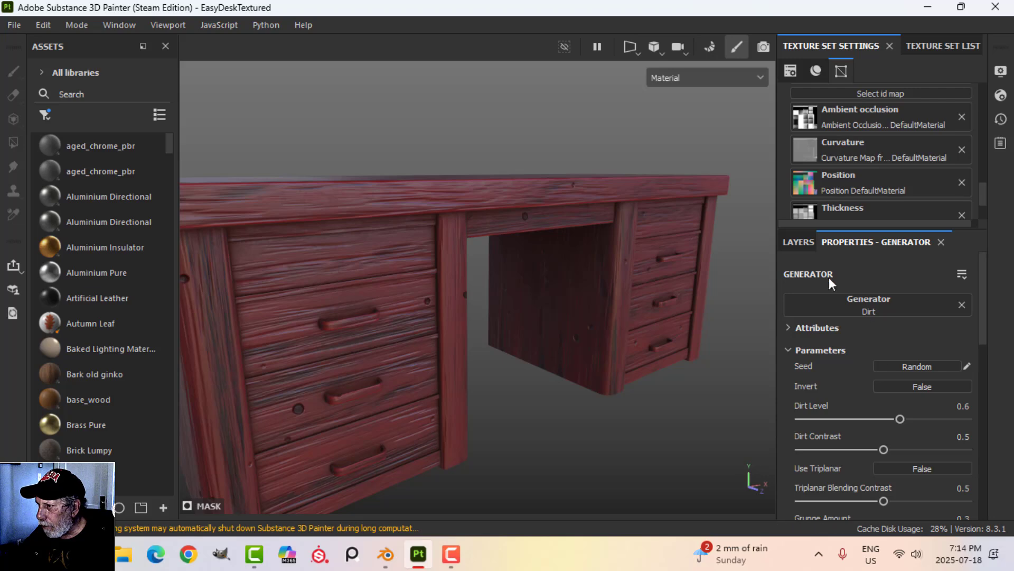
# - Rename the dark brown fill layer as Dirt
pyautogui.click(803, 241)
pyautogui.doubleClick(867, 299)
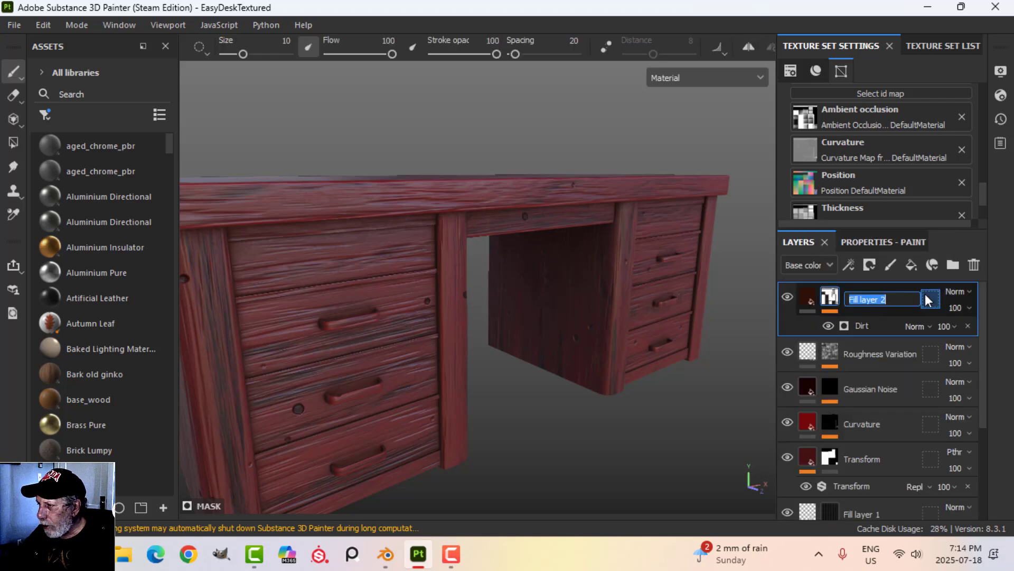
pyautogui.write('Dirt')
pyautogui.press('Return')
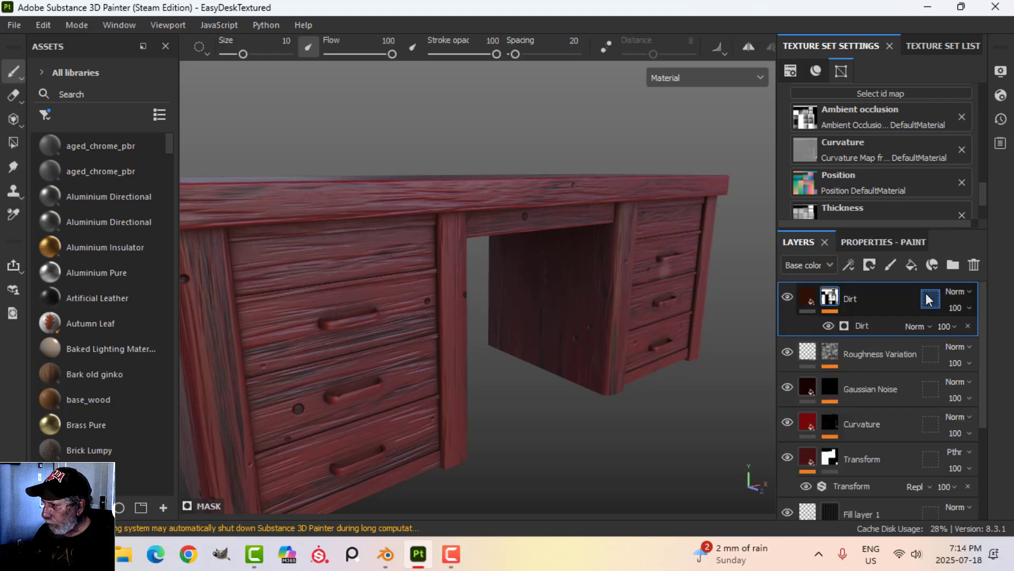
# - Examine the dirt effect around the desk's drawers, handles and legs from several angles
pyautogui.moveTo(590, 300)
pyautogui.keyDown('alt'); pyautogui.mouseDown()
pyautogui.moveTo(597, 268)
pyautogui.moveTo(588, 245)
pyautogui.moveTo(595, 252)
pyautogui.moveTo(550, 286)
pyautogui.moveTo(529, 289)
pyautogui.mouseUp(); pyautogui.keyUp('alt')
pyautogui.scroll(4, 530, 299)
pyautogui.keyDown('alt'); pyautogui.moveTo(530, 299); pyautogui.dragTo(512, 321, button='middle'); pyautogui.keyUp('alt')
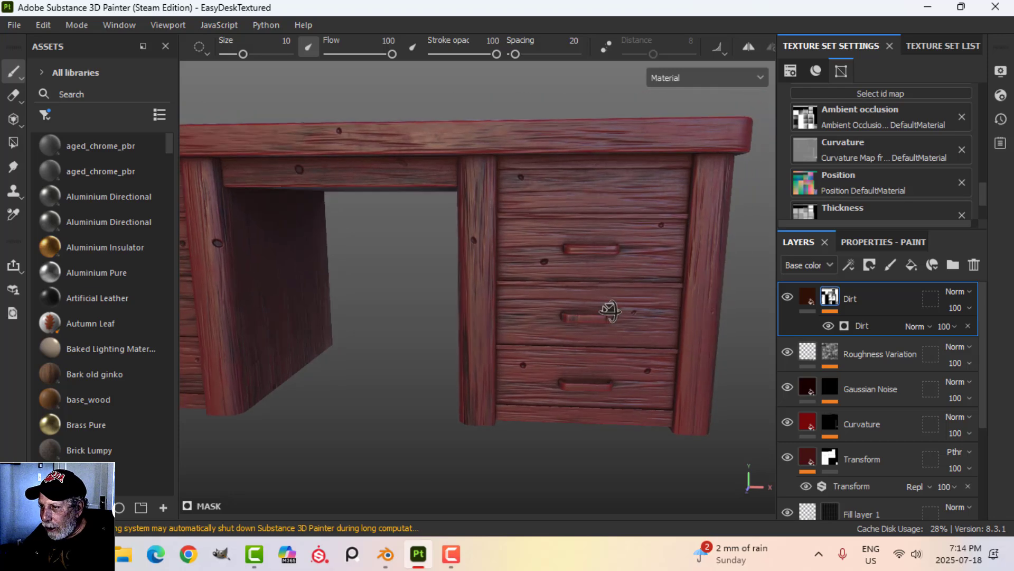
pyautogui.keyDown('alt'); pyautogui.moveTo(609, 310); pyautogui.dragTo(532, 311); pyautogui.keyUp('alt')
pyautogui.keyDown('alt'); pyautogui.moveTo(638, 286); pyautogui.dragTo(579, 293, button='middle'); pyautogui.keyUp('alt')
pyautogui.keyDown('alt'); pyautogui.moveTo(579, 293); pyautogui.dragTo(611, 300); pyautogui.keyUp('alt')
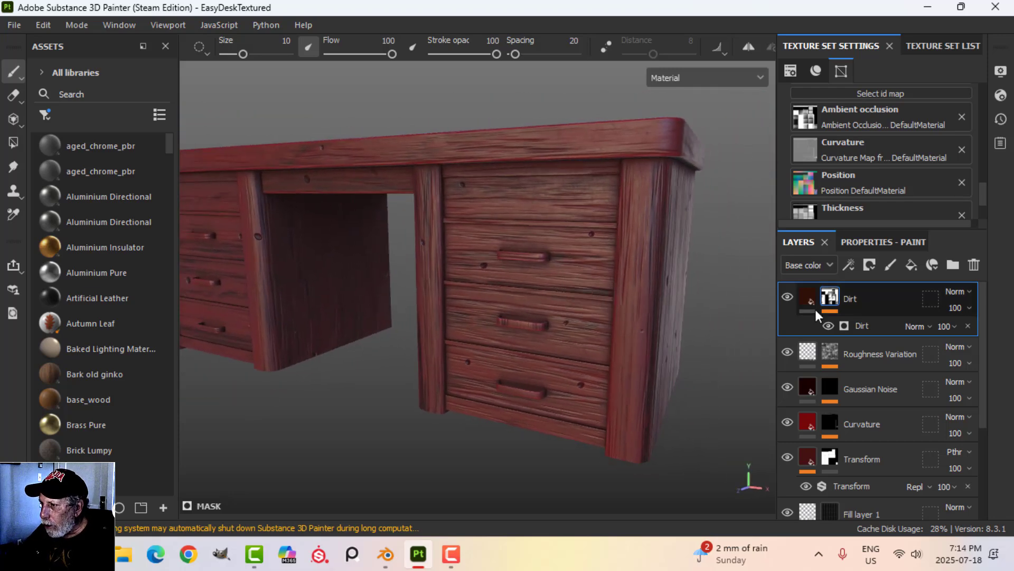
pyautogui.click(812, 294)
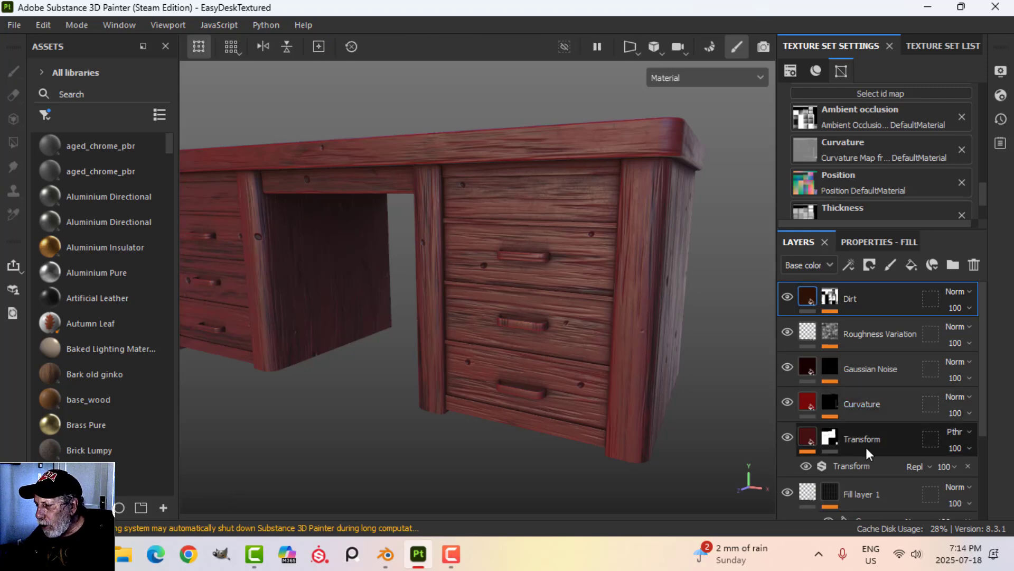
# - Rename Fill layer 1, which holds the Creases Soft mask, as Crease Soft
pyautogui.scroll(-3, 865, 446)
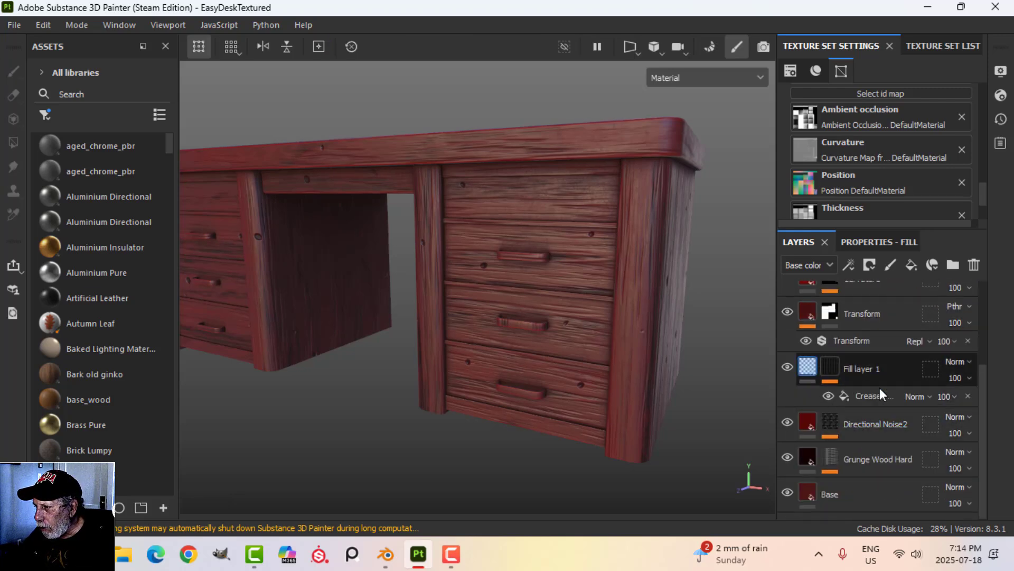
pyautogui.click(880, 389)
pyautogui.click(824, 391)
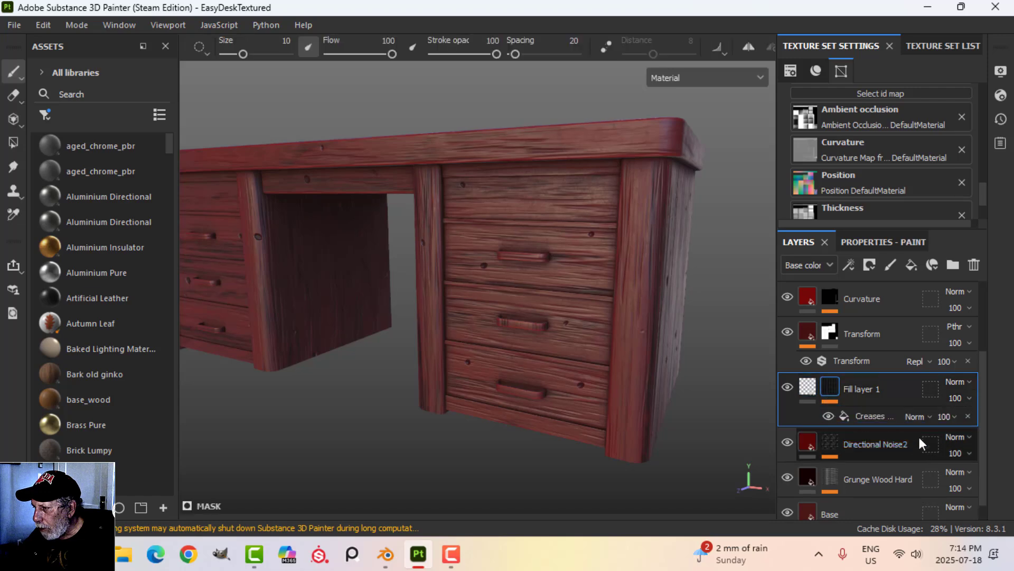
pyautogui.doubleClick(860, 389)
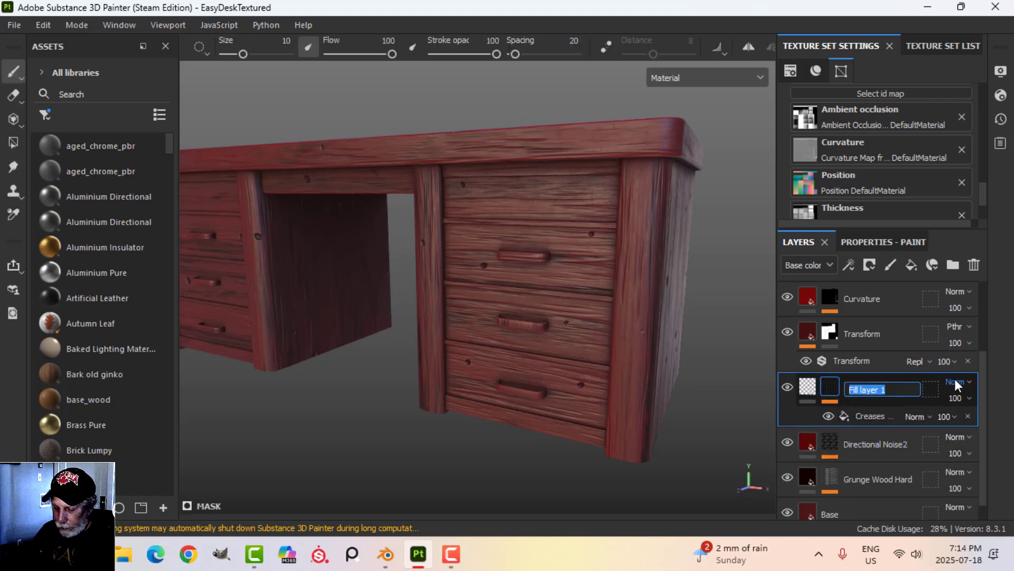
pyautogui.write('Crease ')
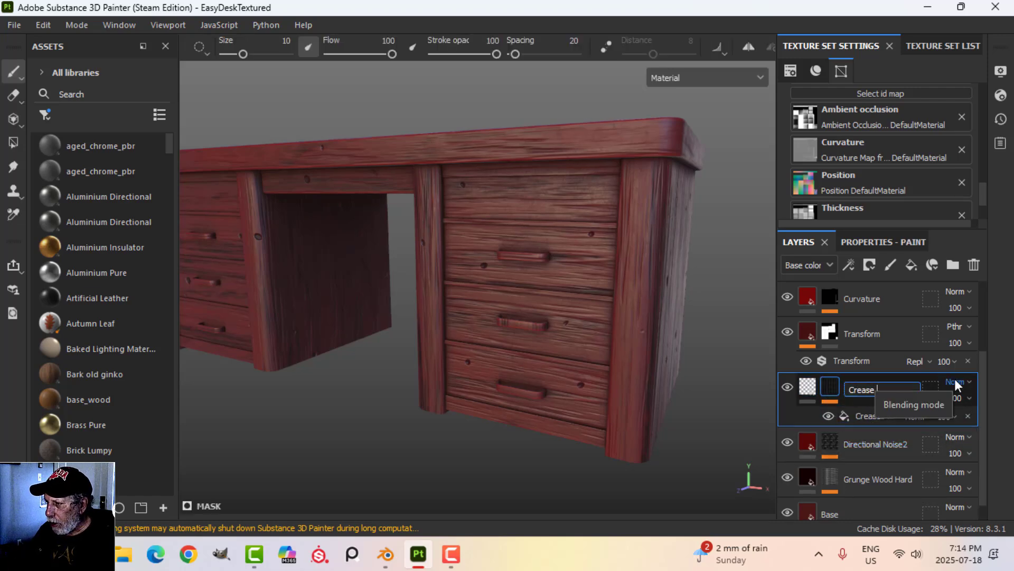
pyautogui.write('Soft')
pyautogui.press('Return')
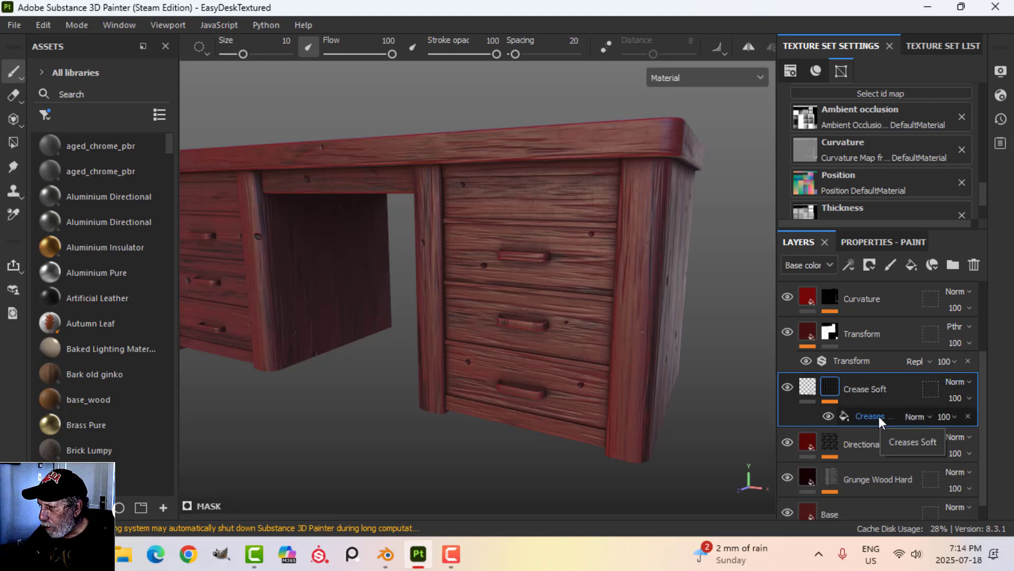
# - Group all layers from Roughness Variation down to Base into one folder, leaving Dirt outside, and collapse the folder
pyautogui.click(850, 394)
pyautogui.scroll(3, 896, 398)
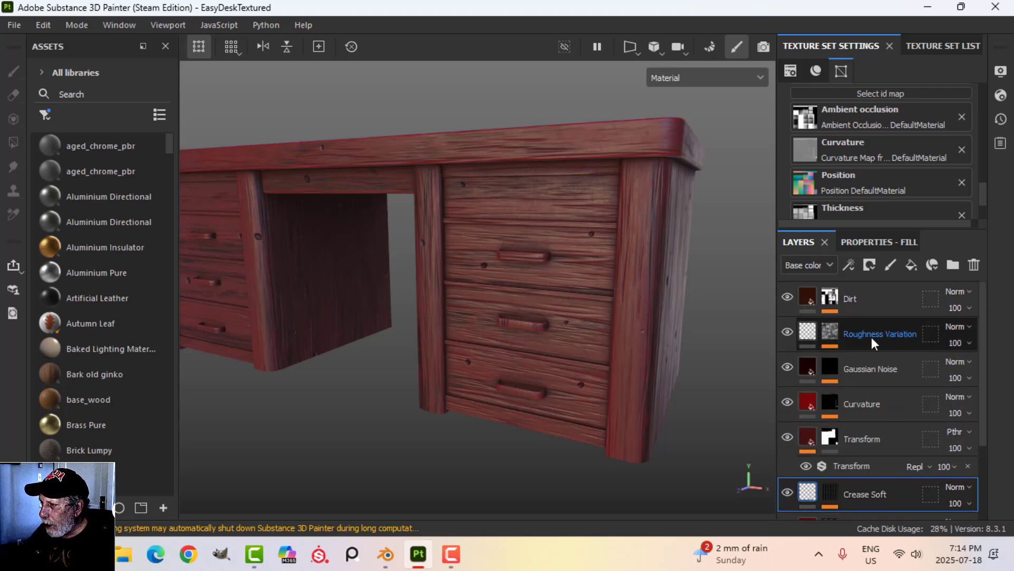
pyautogui.scroll(-3, 893, 380)
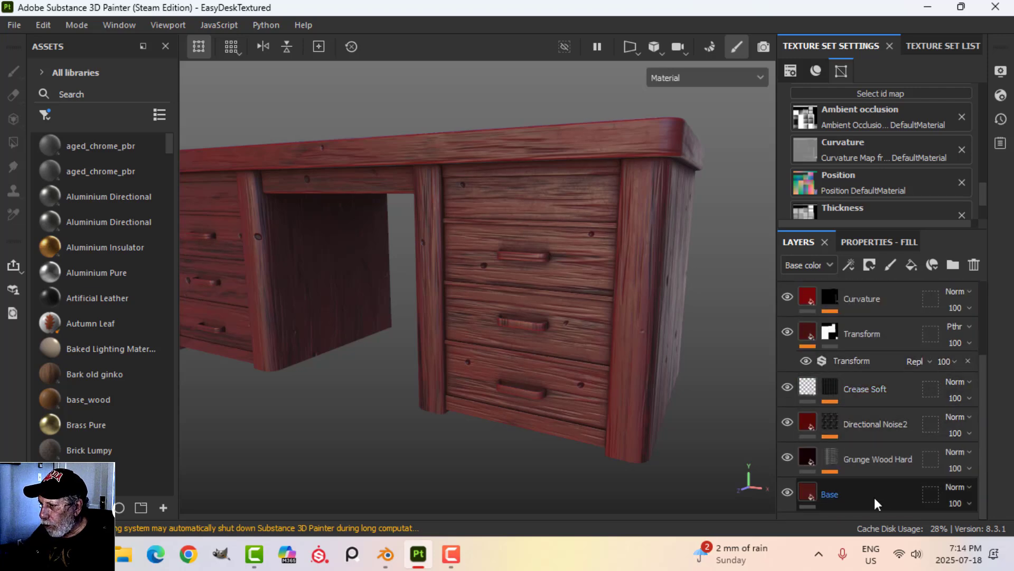
pyautogui.hotkey('ctrl', 'a')
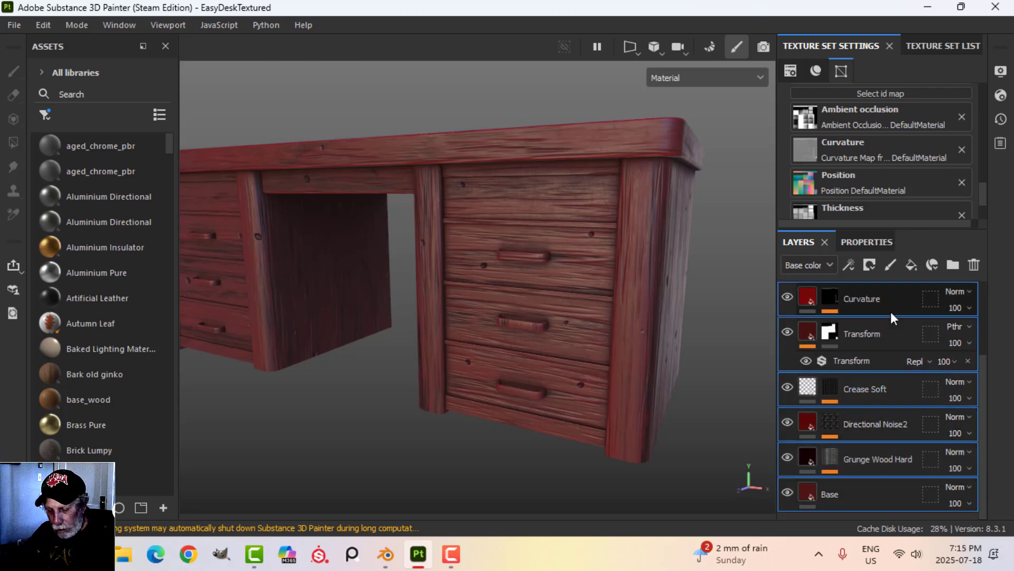
pyautogui.hotkey('ctrl', 'g')
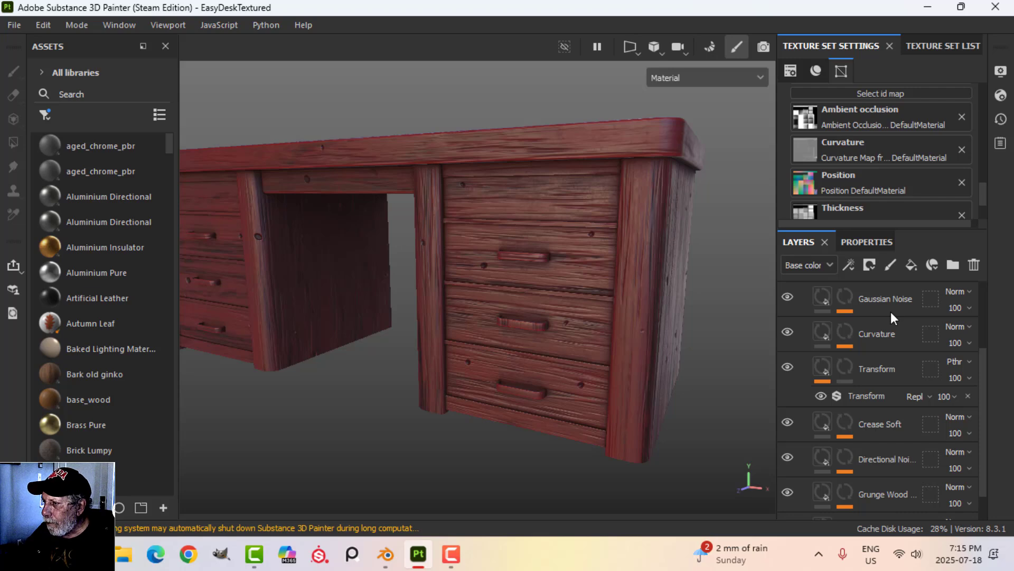
pyautogui.scroll(3, 871, 366)
pyautogui.click(808, 334)
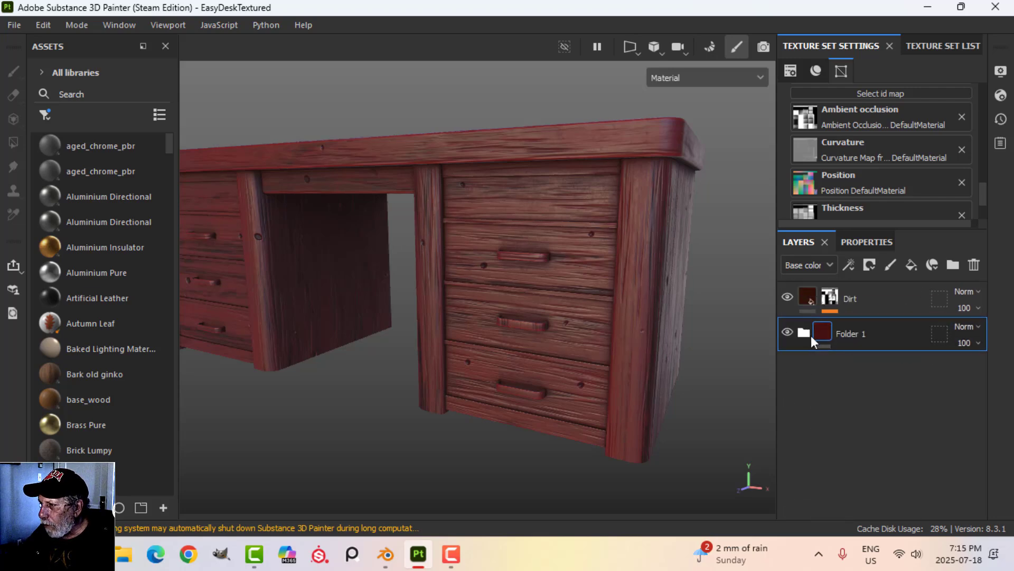
# - Rename the layer folder as Wood Desk and create a smart material from it
pyautogui.doubleClick(848, 334)
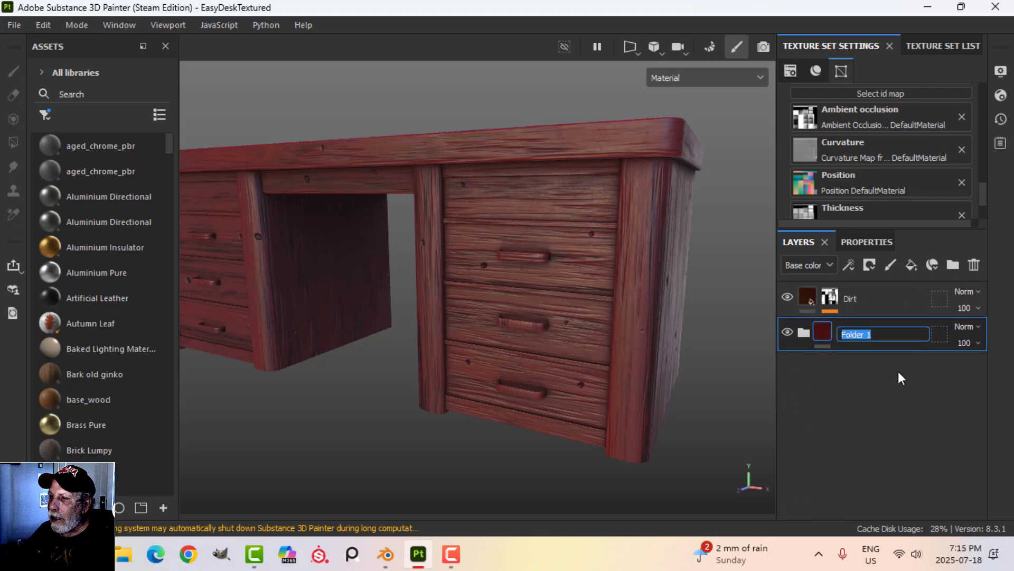
pyautogui.write('Desk')
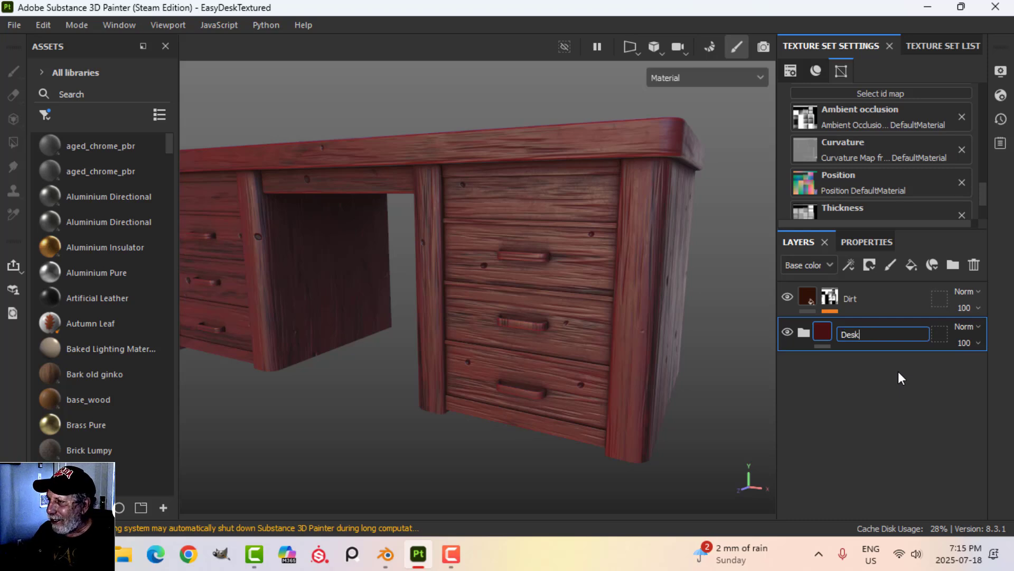
pyautogui.press('BackSpace')
pyautogui.press('BackSpace')
pyautogui.press('BackSpace')
pyautogui.press('BackSpace')
pyautogui.write('Wood Desk')
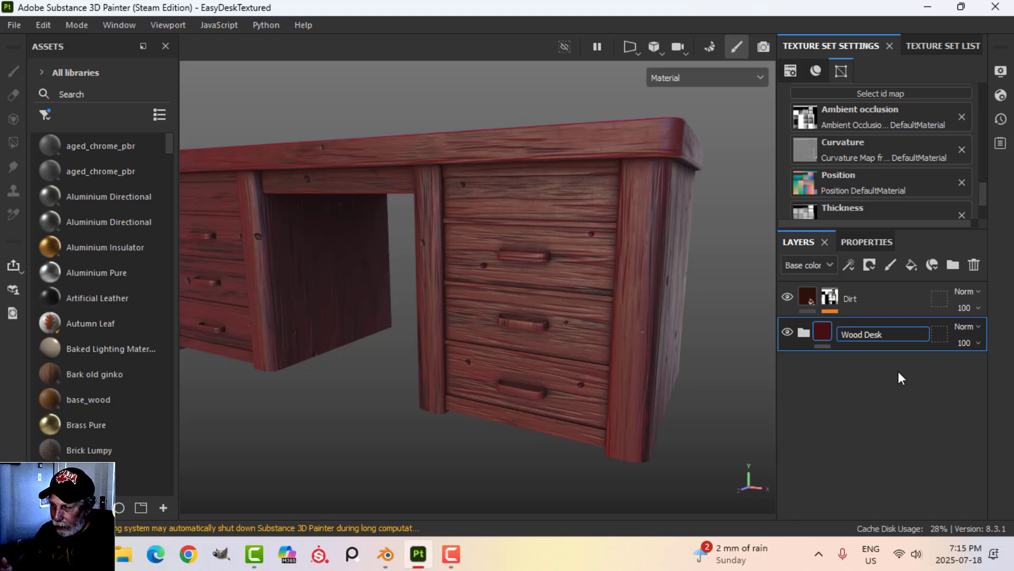
pyautogui.press('Return')
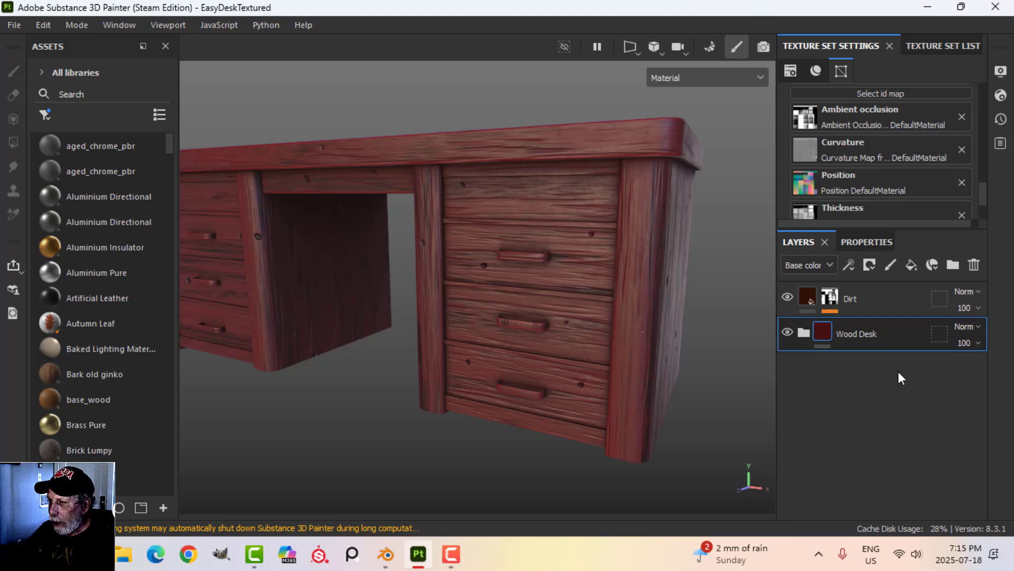
pyautogui.rightClick(854, 332)
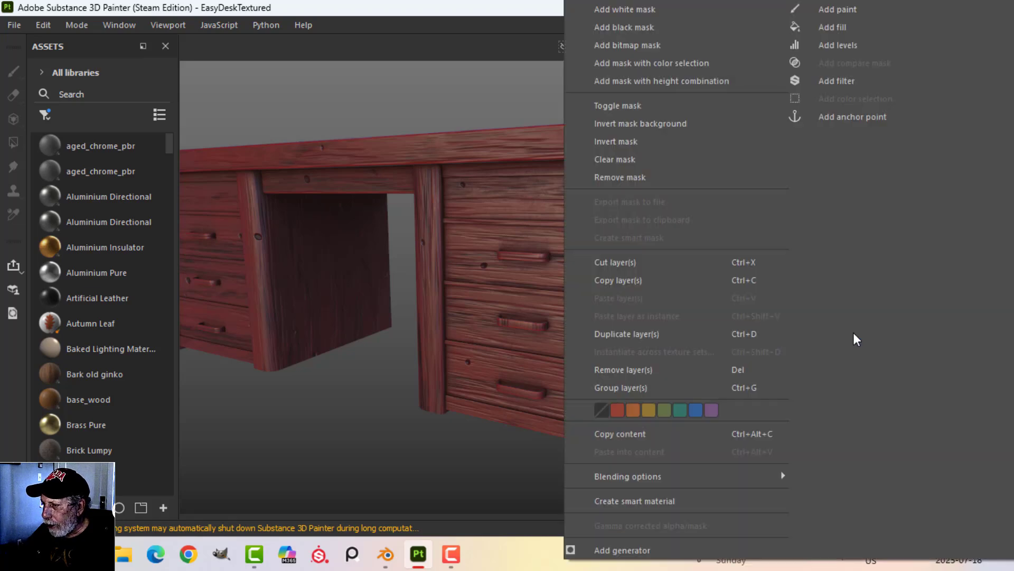
pyautogui.click(652, 501)
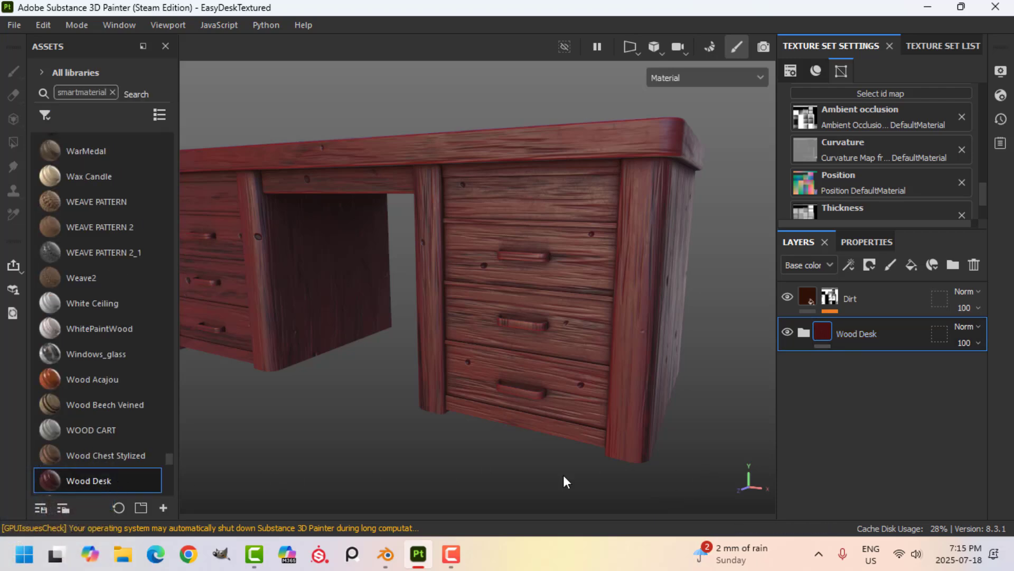
# - Hide the Wood Desk folder and the Dirt layer so the desk shows untextured
pyautogui.click(787, 330)
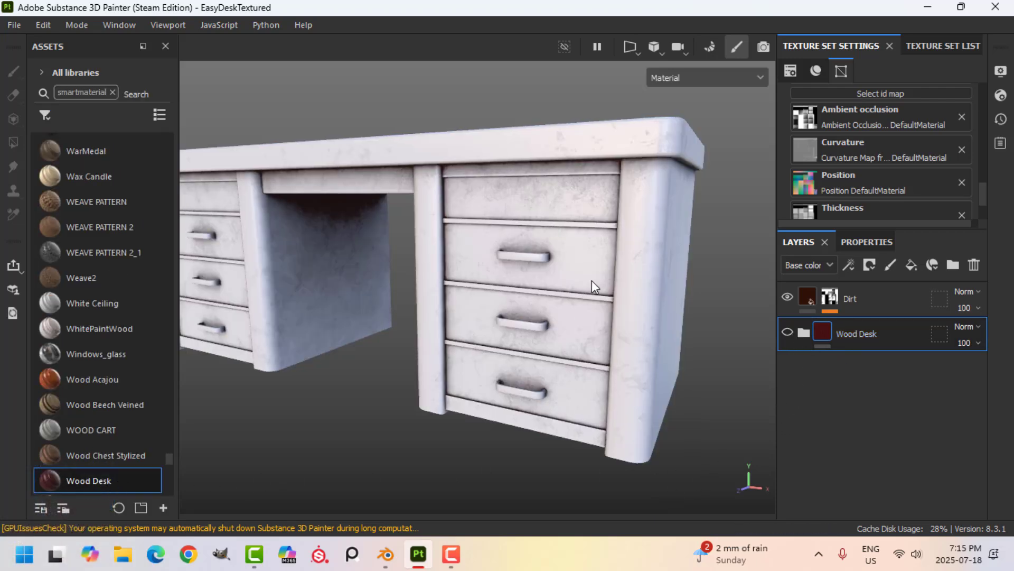
pyautogui.keyDown('alt'); pyautogui.moveTo(592, 280); pyautogui.dragTo(667, 309); pyautogui.keyUp('alt')
pyautogui.click(789, 297)
pyautogui.keyDown('alt'); pyautogui.moveTo(608, 342); pyautogui.dragTo(573, 299); pyautogui.keyUp('alt')
pyautogui.keyDown('alt'); pyautogui.moveTo(333, 312); pyautogui.dragTo(496, 286, button='middle'); pyautogui.keyUp('alt')
pyautogui.keyDown('alt'); pyautogui.moveTo(496, 286); pyautogui.dragTo(512, 318); pyautogui.keyUp('alt')
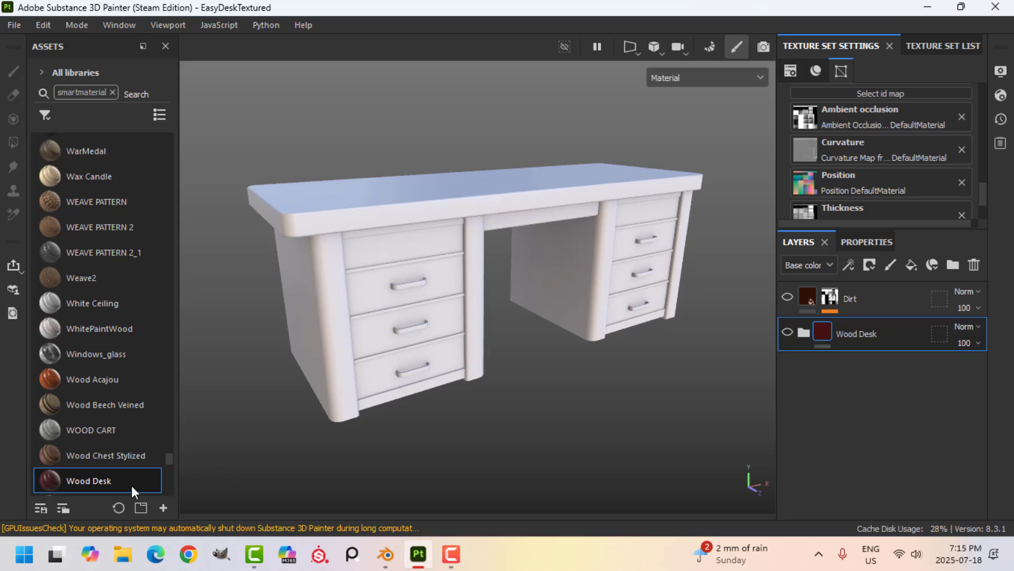
# - Apply the saved Wood Desk smart material below the existing layers and show the Dirt layer over it
pyautogui.moveTo(99, 480); pyautogui.dragTo(866, 436)
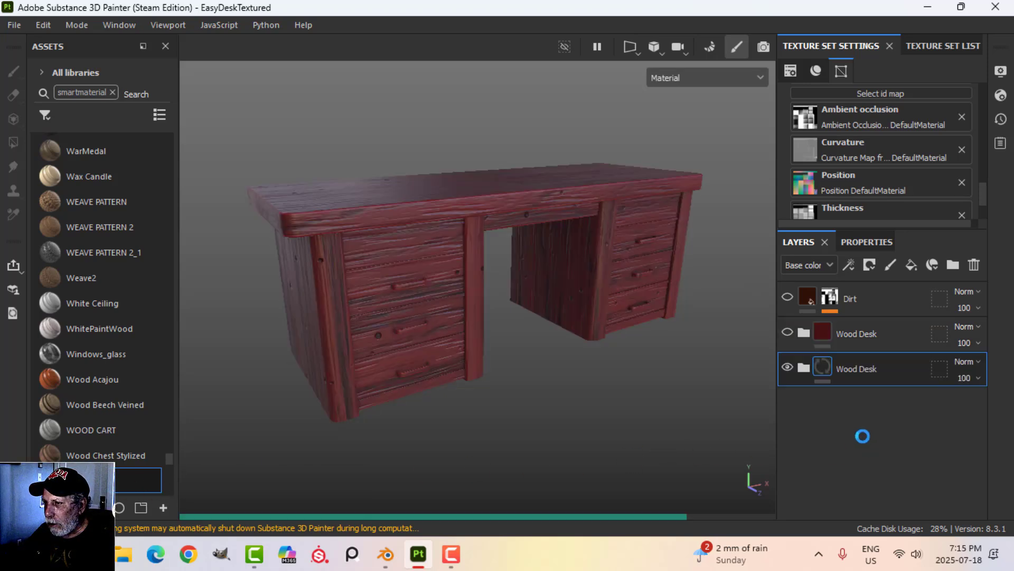
pyautogui.scroll(5, 509, 346)
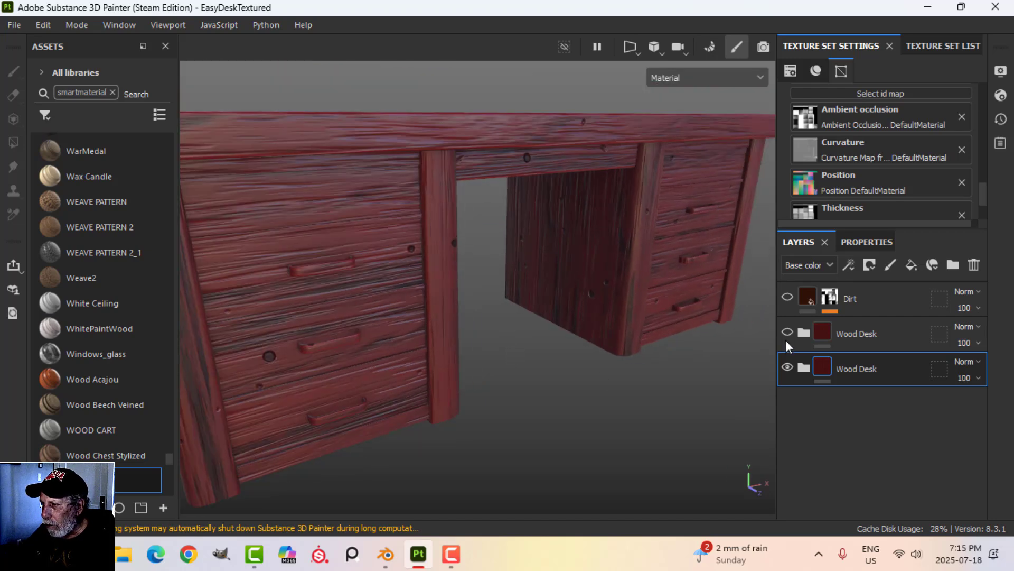
pyautogui.click(788, 298)
pyautogui.keyDown('alt'); pyautogui.moveTo(761, 353); pyautogui.dragTo(560, 294); pyautogui.keyUp('alt')
pyautogui.scroll(-3, 598, 267)
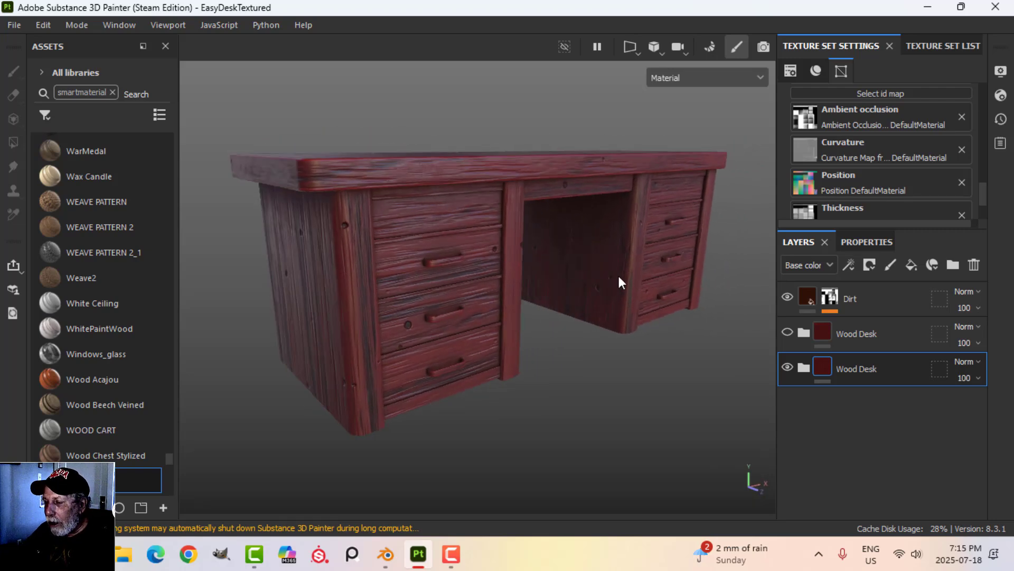
pyautogui.keyDown('alt'); pyautogui.moveTo(618, 279); pyautogui.dragTo(598, 286, button='middle'); pyautogui.keyUp('alt')
pyautogui.keyDown('alt'); pyautogui.moveTo(597, 289); pyautogui.dragTo(575, 289); pyautogui.keyUp('alt')
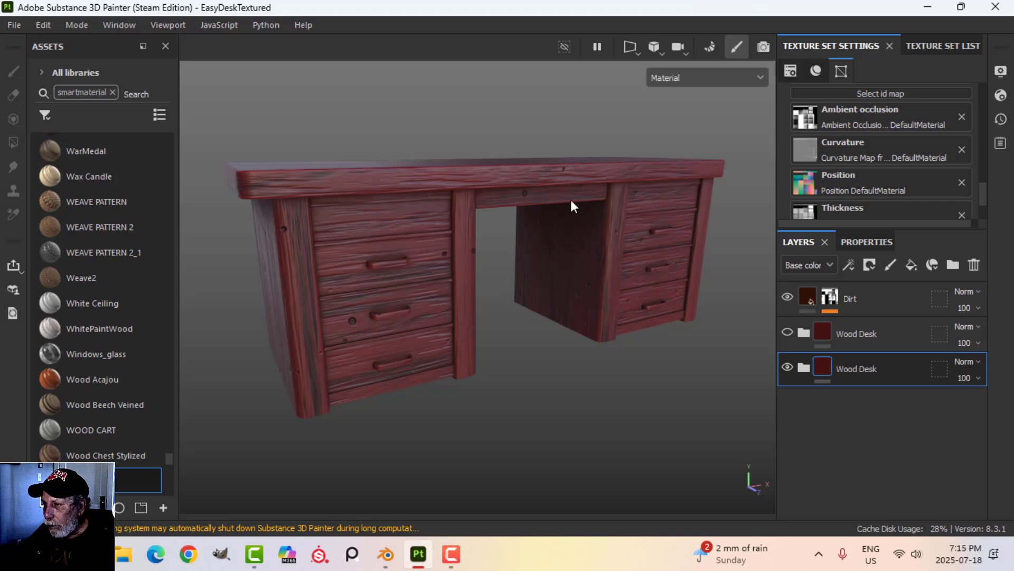
pyautogui.keyDown('alt'); pyautogui.moveTo(528, 257); pyautogui.dragTo(544, 243); pyautogui.keyUp('alt')
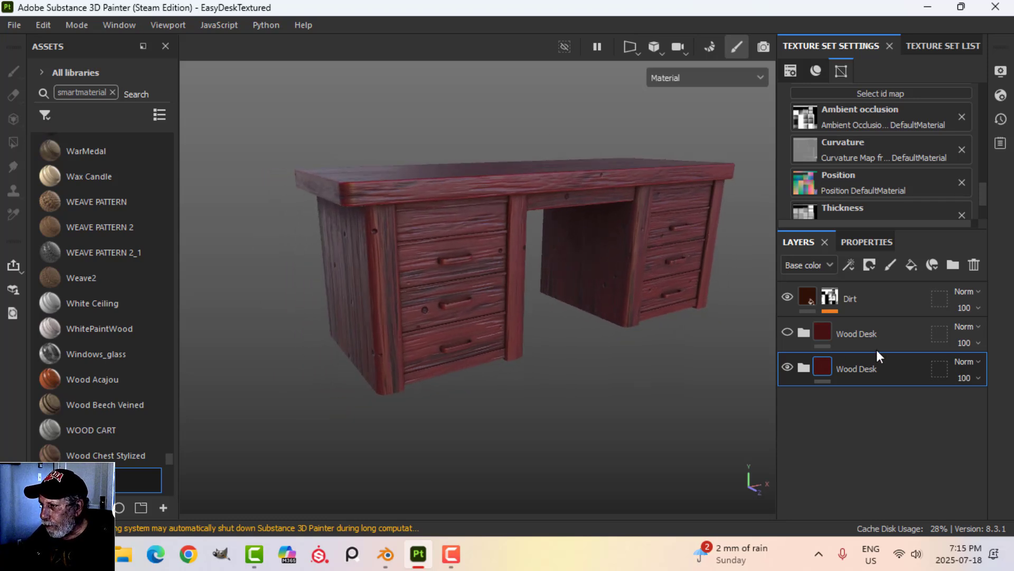
# - Delete the newly added copy of the Wood Desk folder and show the original one
pyautogui.click(974, 264)
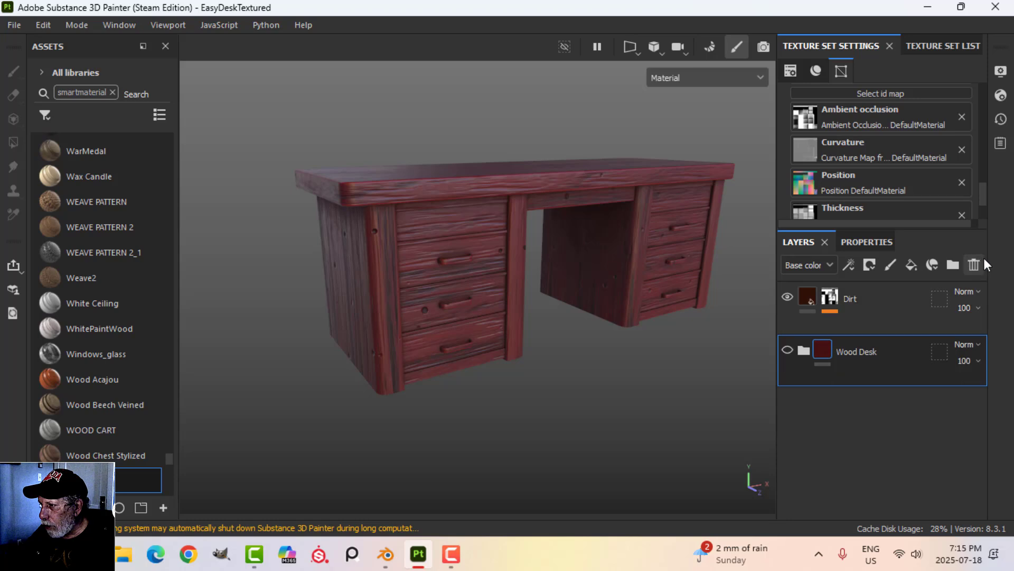
pyautogui.scroll(3, 681, 310)
pyautogui.keyDown('alt'); pyautogui.moveTo(680, 311); pyautogui.dragTo(660, 322, button='middle'); pyautogui.keyUp('alt')
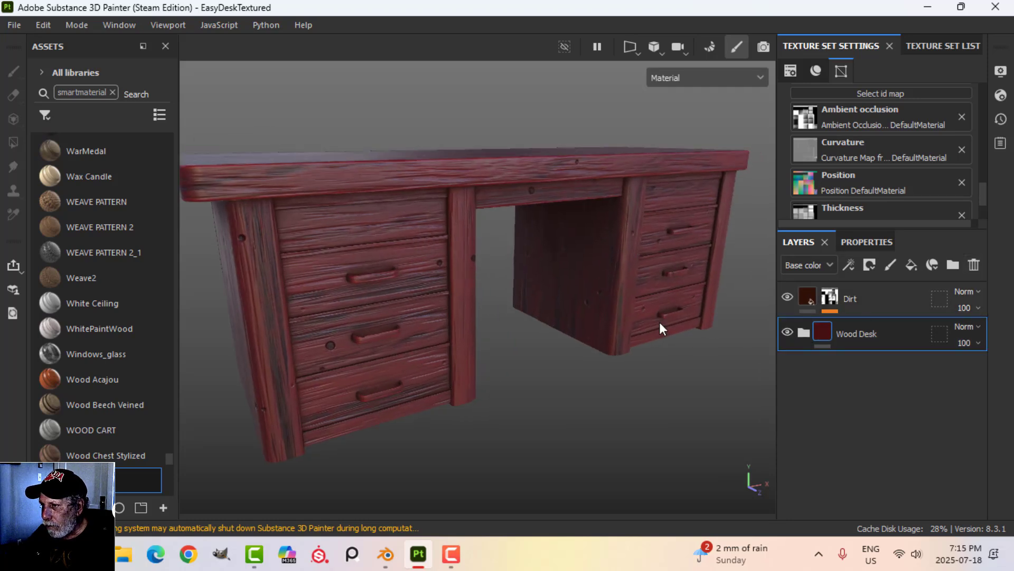
# - Select the Dirt layer's fill content and save the project
pyautogui.click(831, 298)
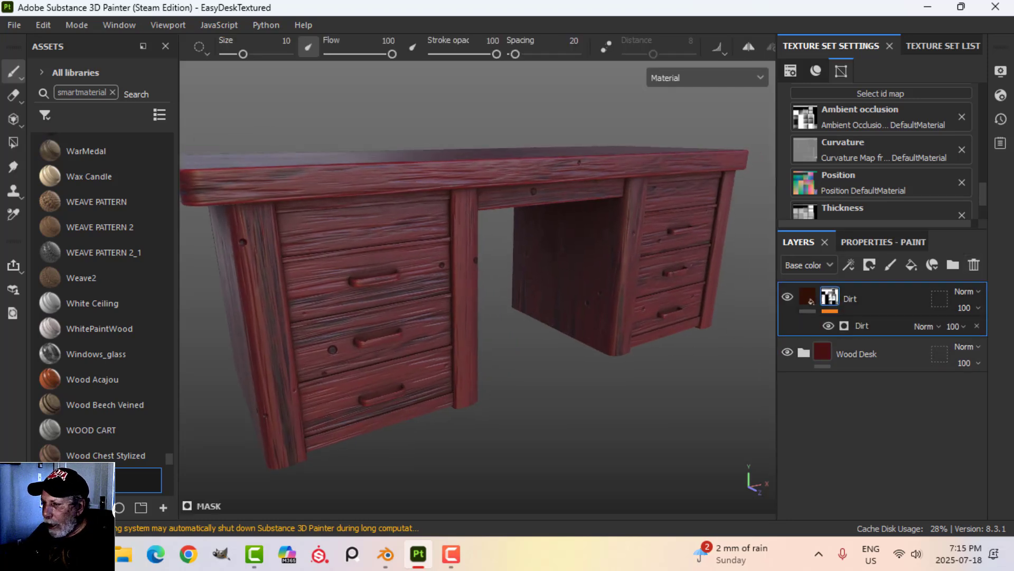
pyautogui.click(799, 309)
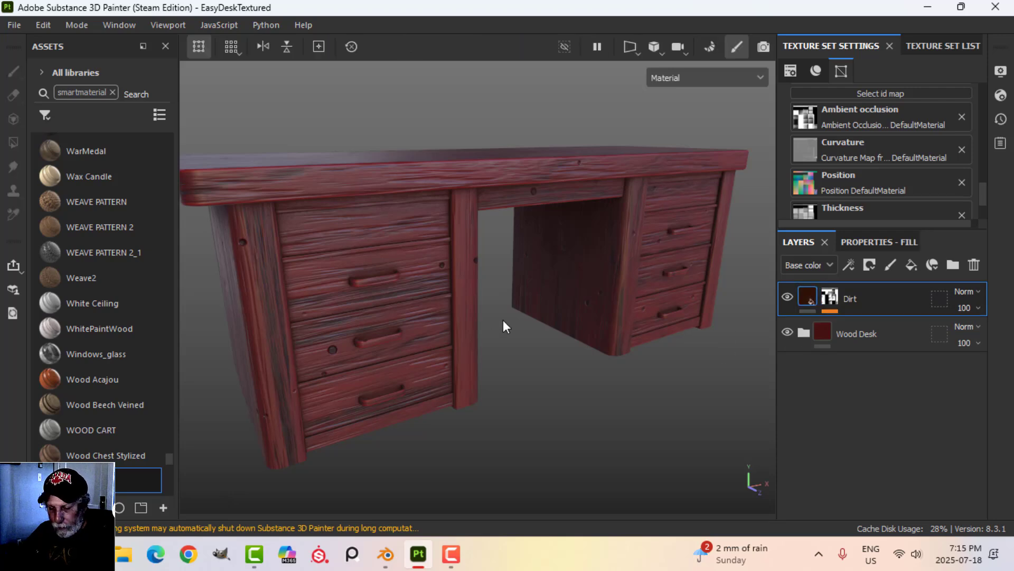
pyautogui.hotkey('ctrl', 's')
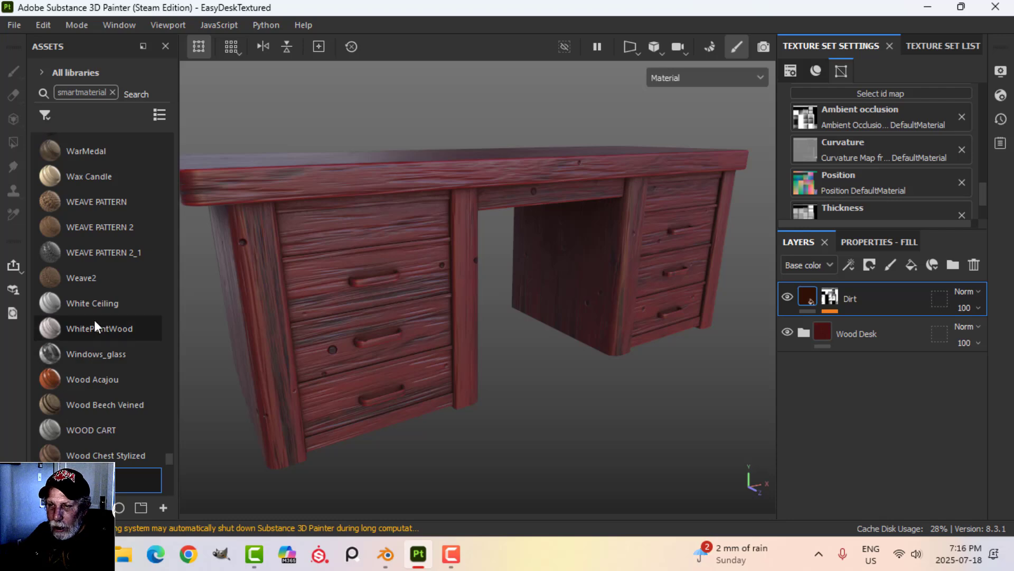
# - Restrict the asset library to materials instead of smart materials and search it for "steel"
pyautogui.click(112, 92)
pyautogui.click(45, 115)
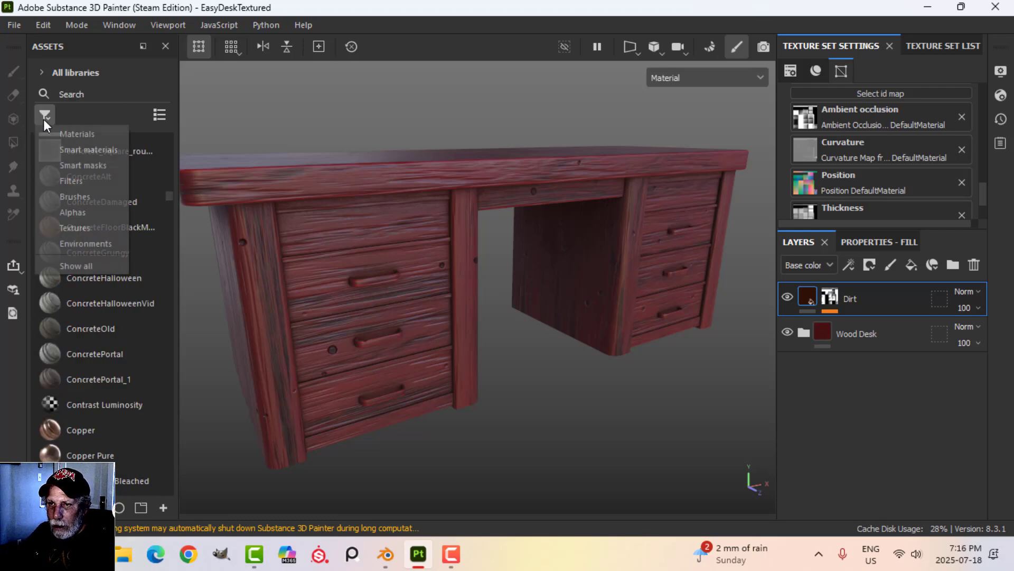
pyautogui.click(65, 137)
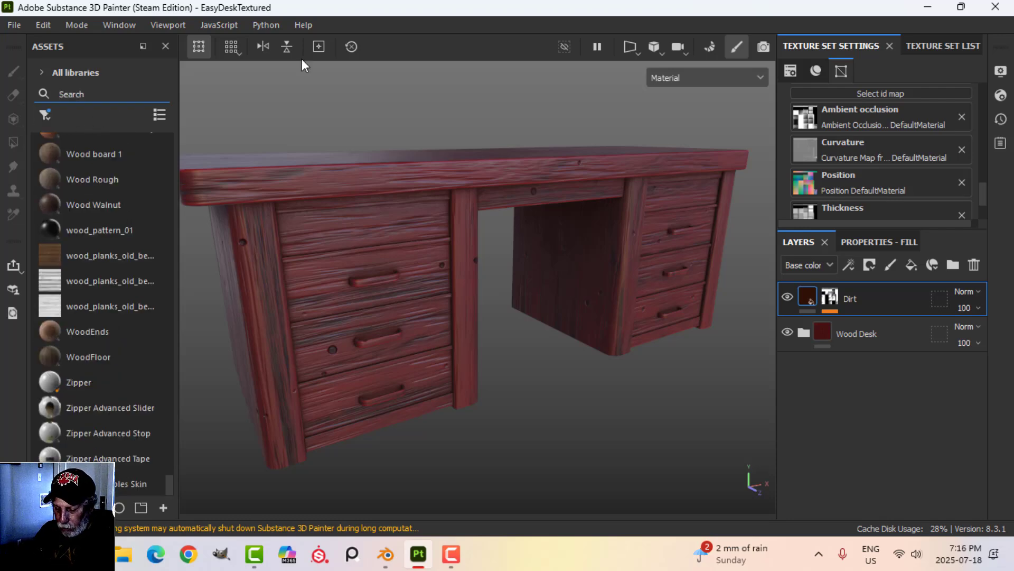
pyautogui.write('steel')
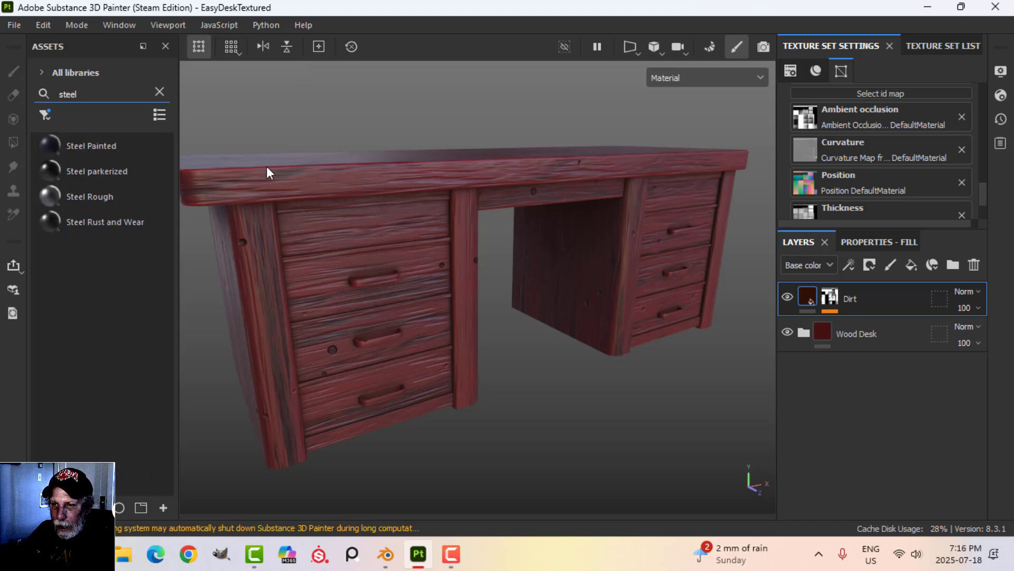
pyautogui.moveTo(95, 226)
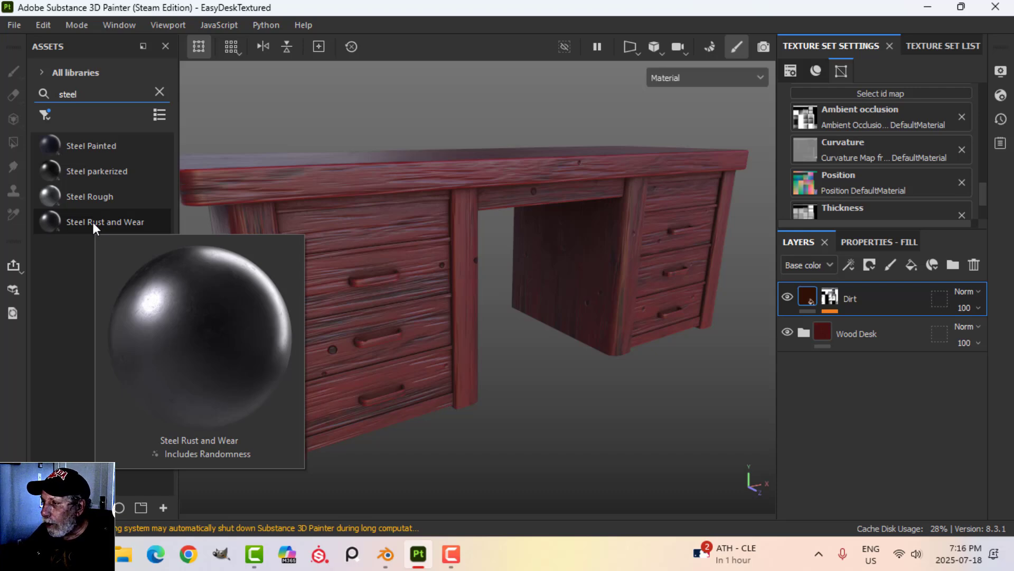
# - Add the Steel Rust and Wear material as a layer between Dirt and Wood Desk and give it a black mask
pyautogui.moveTo(93, 222); pyautogui.dragTo(784, 326)
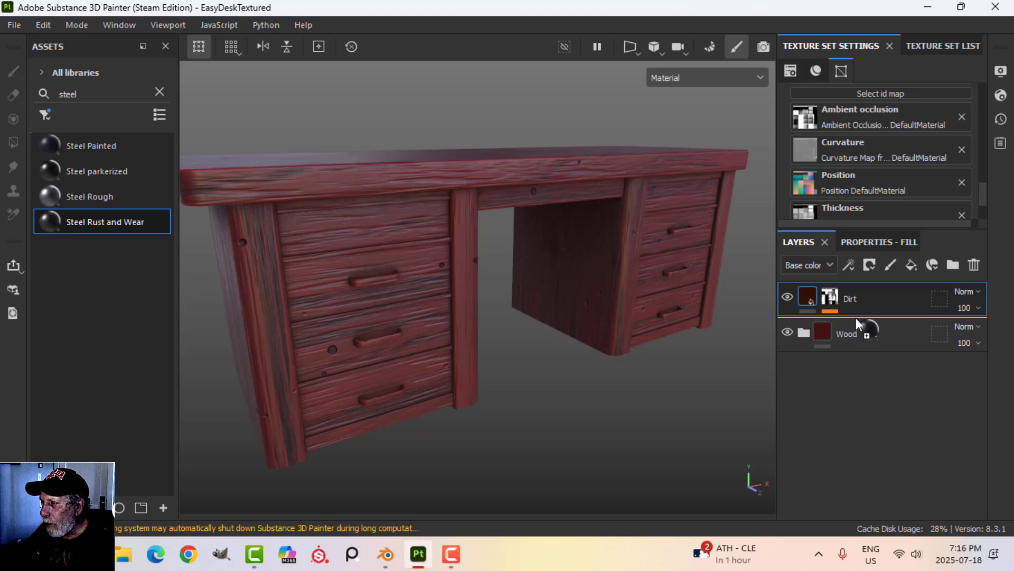
pyautogui.moveTo(856, 319); pyautogui.dragTo(856, 318)
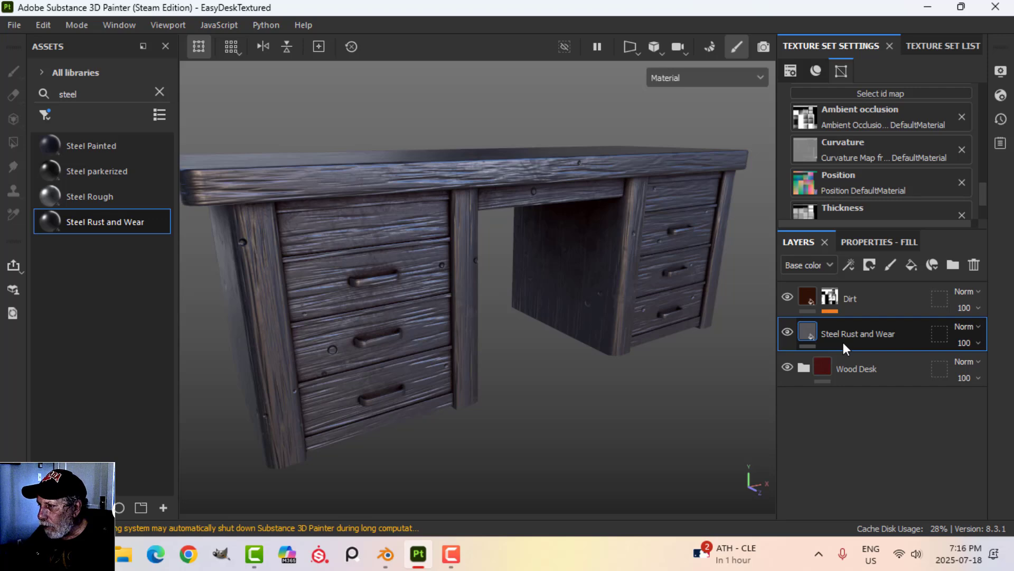
pyautogui.click(869, 266)
pyautogui.click(886, 304)
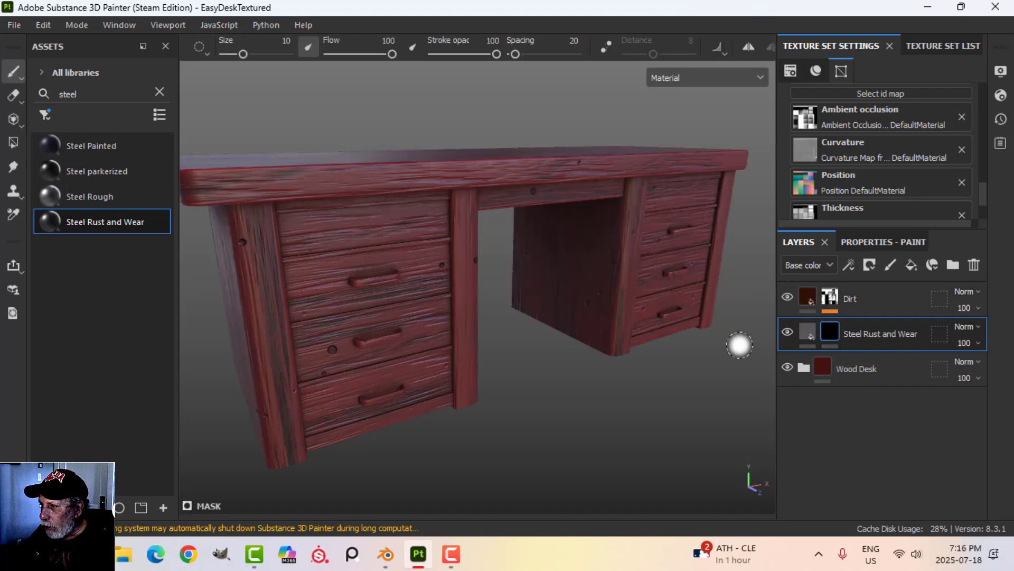
# - Reveal the steel on the three handles of the desk's left drawer stack with Polygon Fill on whole mesh parts
pyautogui.click(13, 142)
pyautogui.click(246, 47)
pyautogui.scroll(6, 393, 262)
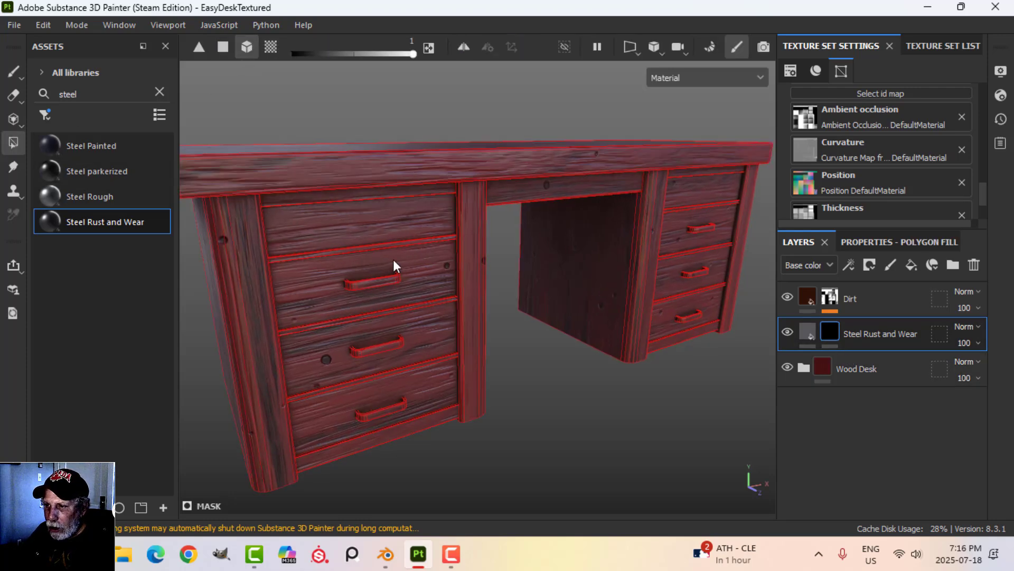
pyautogui.click(360, 292)
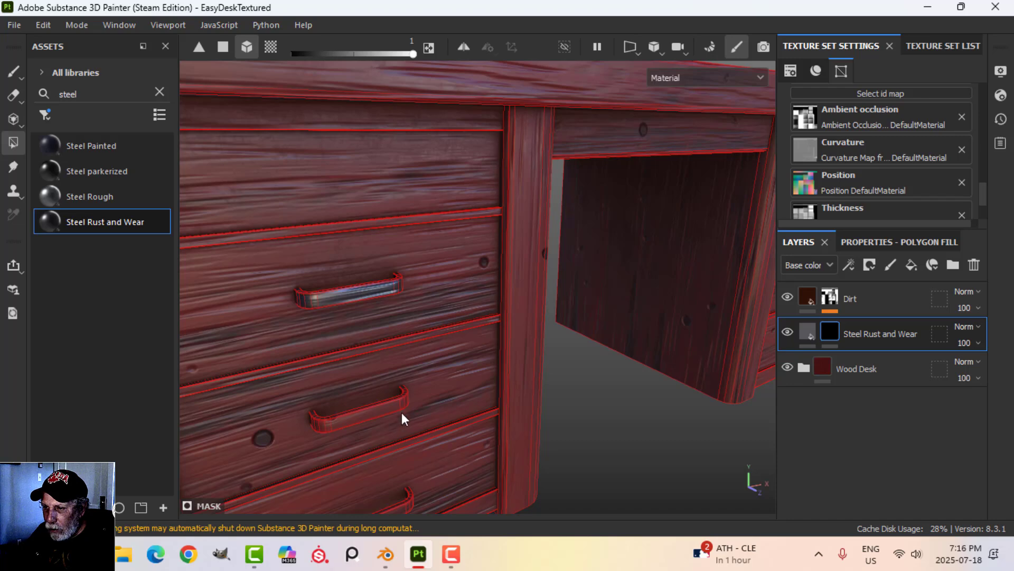
pyautogui.keyDown('alt'); pyautogui.moveTo(461, 458); pyautogui.dragTo(410, 303, button='middle'); pyautogui.keyUp('alt')
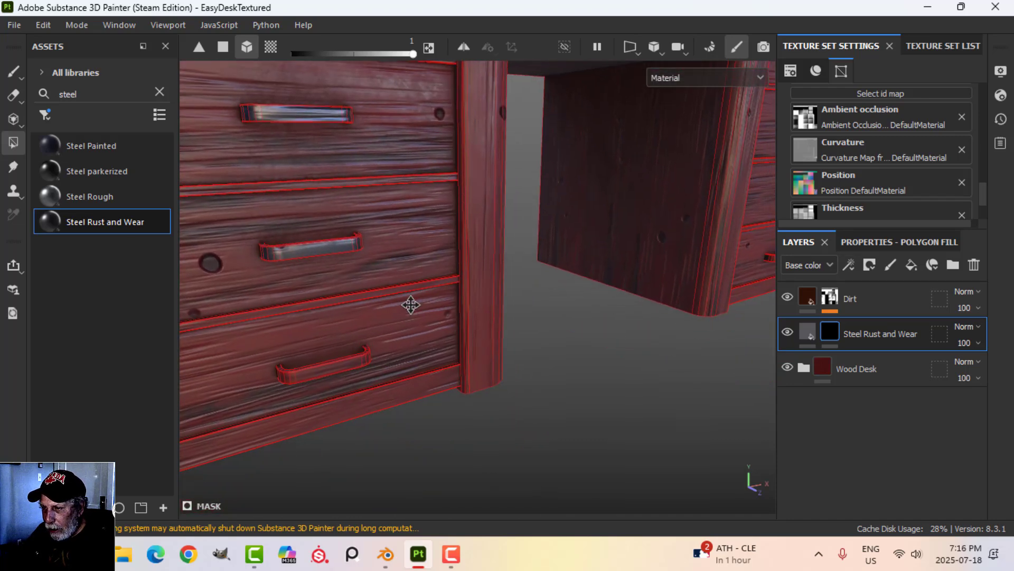
pyautogui.click(350, 363)
# - Fill the three handles of the right drawer stack into the steel mask and return to the Paint tool
pyautogui.scroll(-1, 743, 328)
pyautogui.scroll(-3, 743, 328)
pyautogui.keyDown('alt'); pyautogui.moveTo(740, 325); pyautogui.dragTo(533, 320, button='middle'); pyautogui.keyUp('alt')
pyautogui.scroll(4, 509, 311)
pyautogui.click(433, 211)
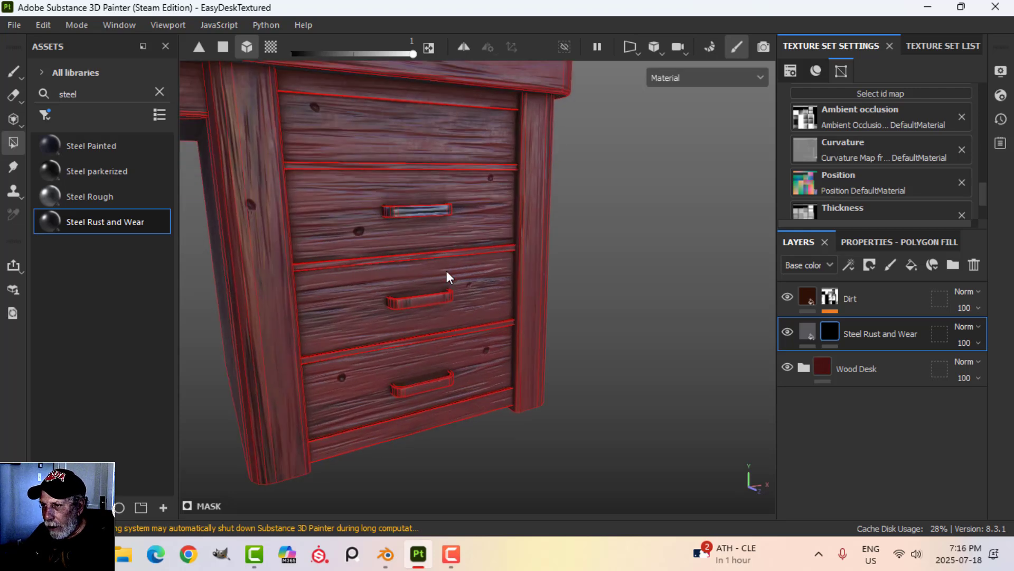
pyautogui.click(420, 302)
pyautogui.click(440, 379)
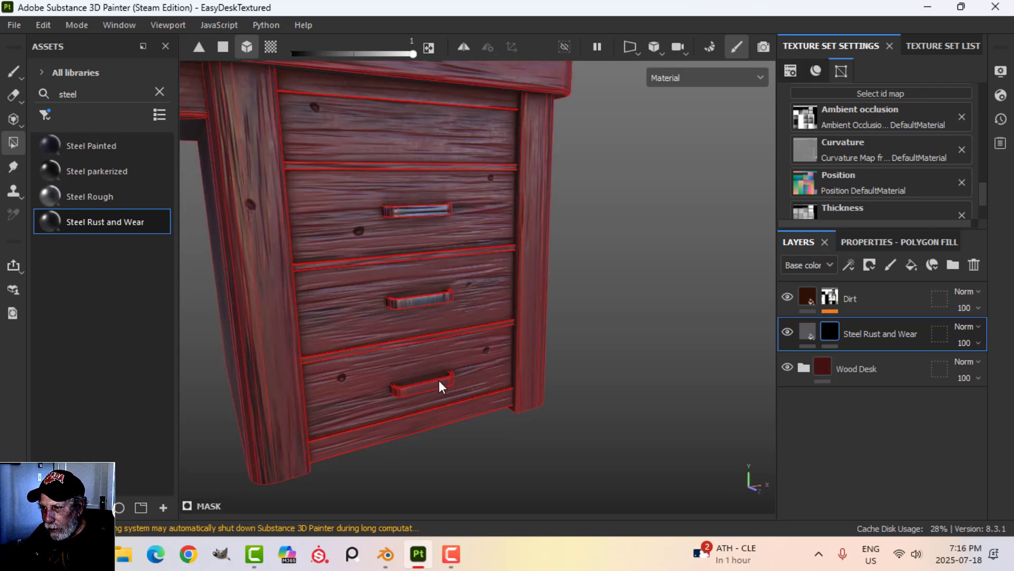
pyautogui.click(12, 74)
# - Examine the steel drawer handles up close for wood grain relief showing through the metal
pyautogui.scroll(-6, 269, 161)
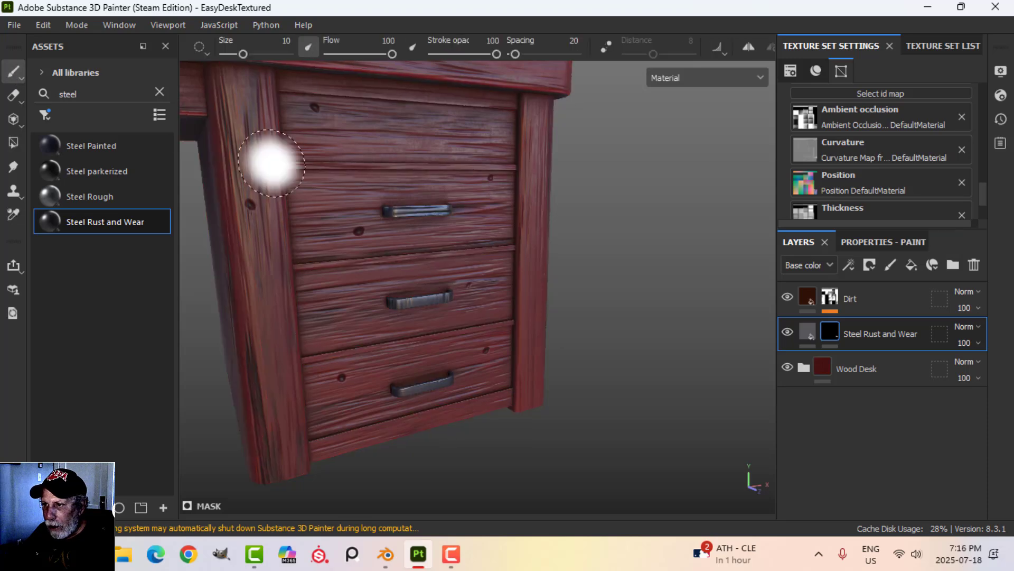
pyautogui.moveTo(523, 288)
pyautogui.keyDown('alt'); pyautogui.mouseDown()
pyautogui.moveTo(561, 276)
pyautogui.moveTo(623, 233)
pyautogui.moveTo(566, 264)
pyautogui.moveTo(590, 255)
pyautogui.moveTo(588, 283)
pyautogui.moveTo(512, 277)
pyautogui.mouseUp(); pyautogui.keyUp('alt')
pyautogui.scroll(2, 576, 279)
pyautogui.scroll(-2, 571, 281)
pyautogui.keyDown('alt'); pyautogui.moveTo(626, 288); pyautogui.dragTo(526, 290, button='middle'); pyautogui.keyUp('alt')
pyautogui.scroll(2, 536, 287)
pyautogui.keyDown('alt'); pyautogui.moveTo(535, 287); pyautogui.dragTo(575, 308); pyautogui.keyUp('alt')
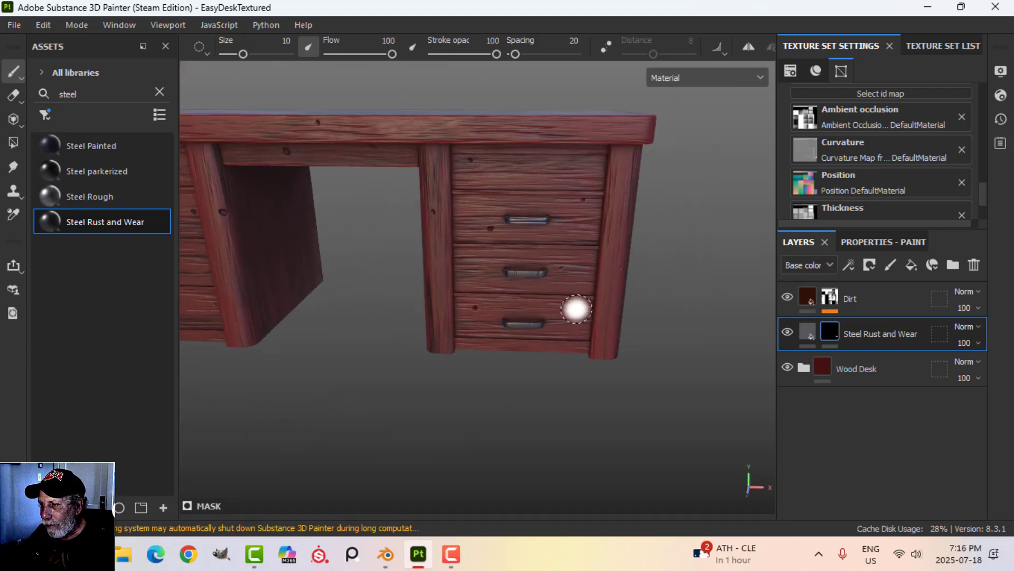
pyautogui.scroll(3, 579, 308)
pyautogui.keyDown('alt'); pyautogui.moveTo(617, 308); pyautogui.dragTo(563, 339, button='middle'); pyautogui.keyUp('alt')
pyautogui.scroll(2, 572, 326)
pyautogui.moveTo(577, 324)
pyautogui.keyDown('alt'); pyautogui.mouseDown()
pyautogui.moveTo(597, 290)
pyautogui.moveTo(537, 220)
pyautogui.mouseUp(); pyautogui.keyUp('alt')
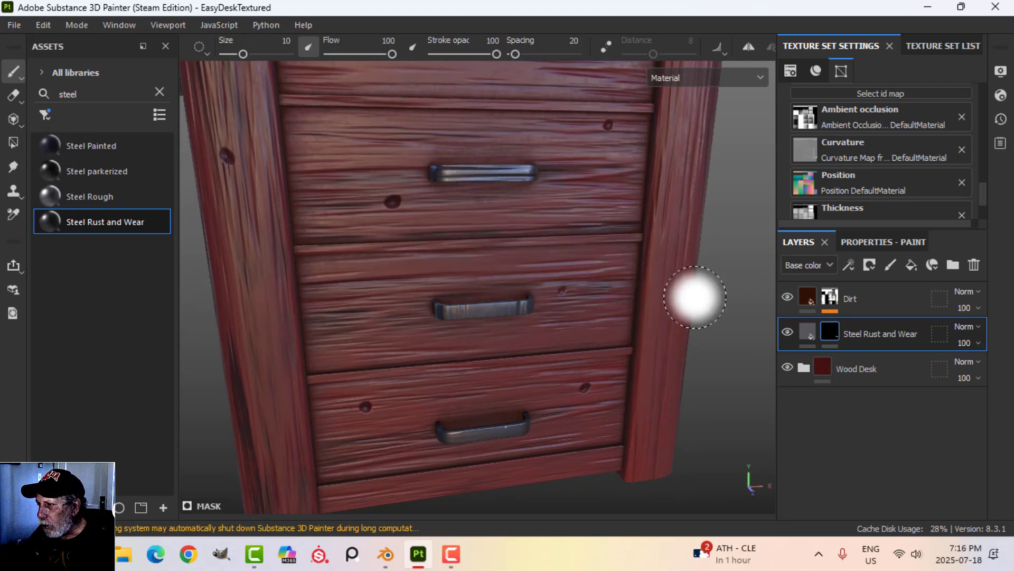
pyautogui.scroll(-1, 578, 362)
pyautogui.keyDown('alt'); pyautogui.moveTo(577, 362); pyautogui.dragTo(567, 317, button='middle'); pyautogui.keyUp('alt')
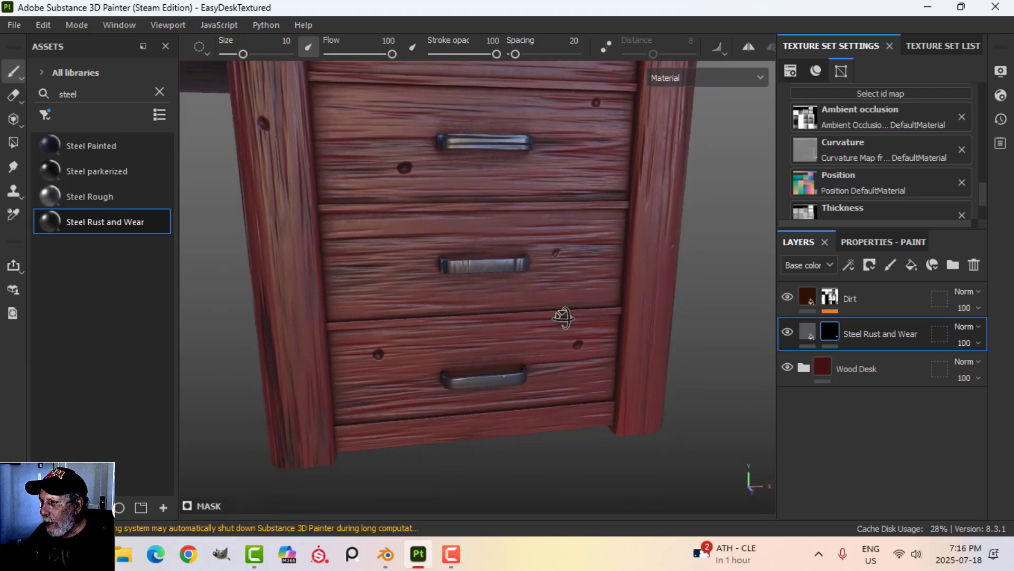
# - Set the Steel Rust and Wear layer's Height blend mode to Normal and return the layer stack to the Base color channel
pyautogui.click(809, 333)
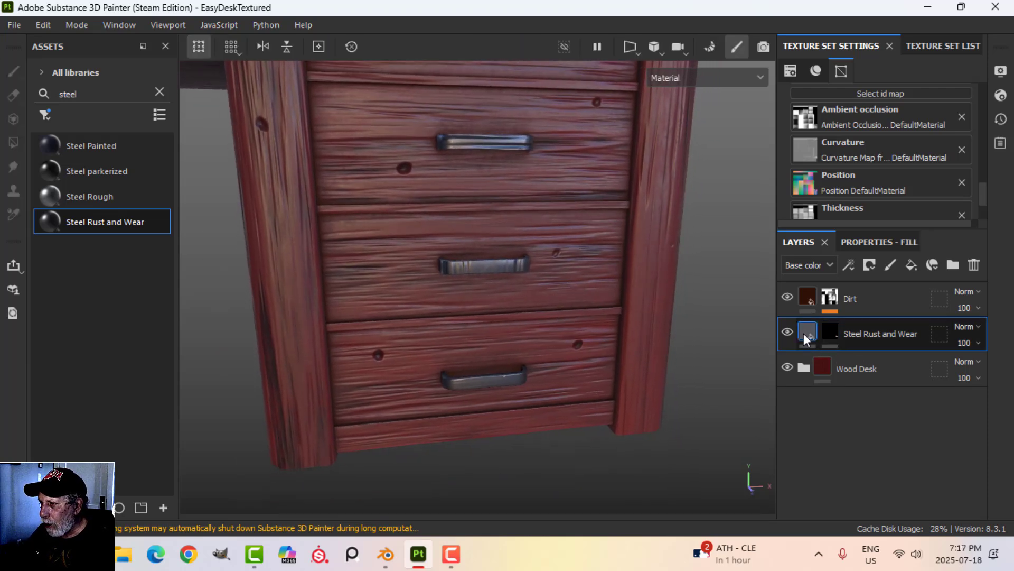
pyautogui.click(872, 239)
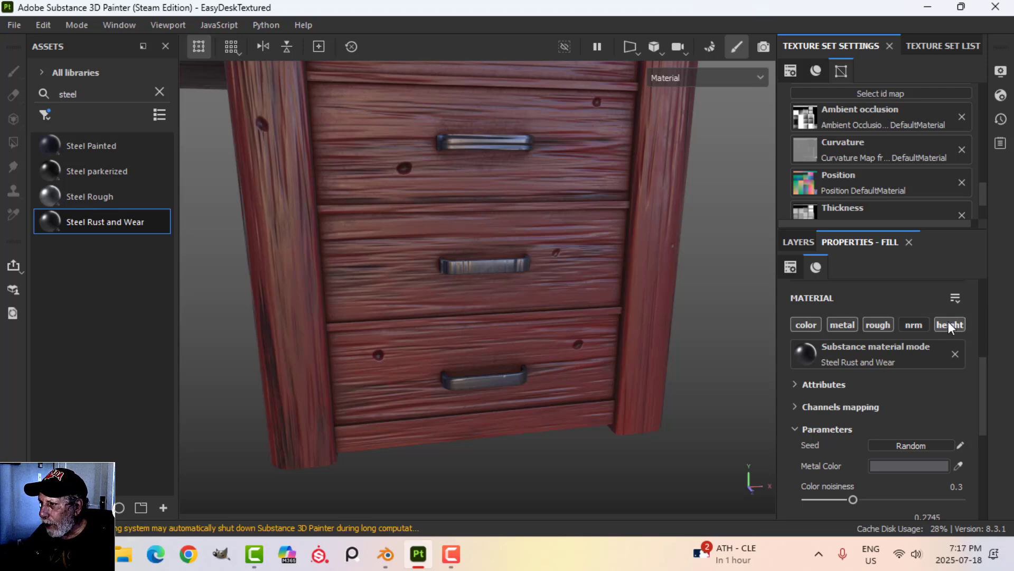
pyautogui.click(801, 242)
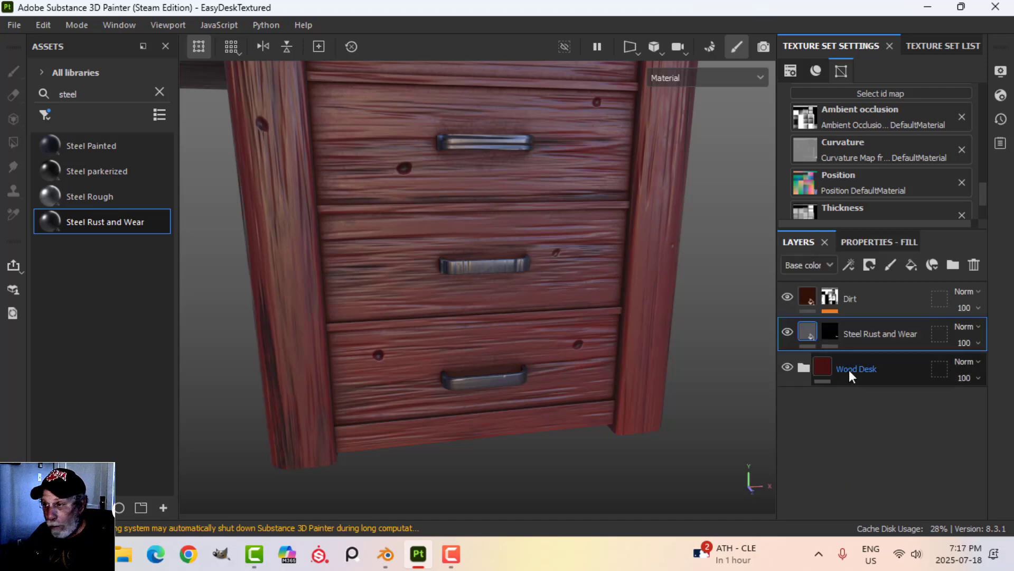
pyautogui.moveTo(806, 335)
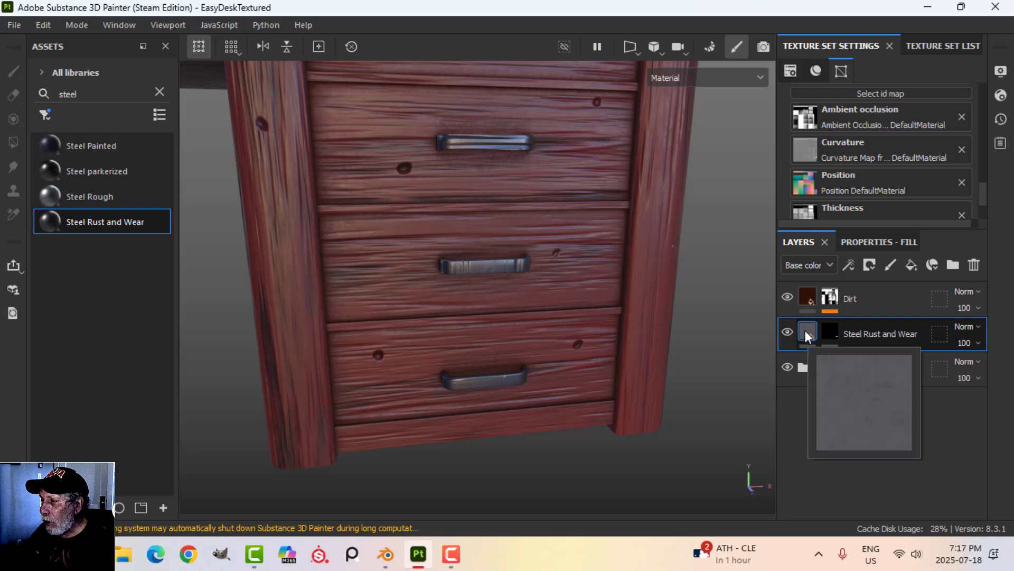
pyautogui.click(817, 263)
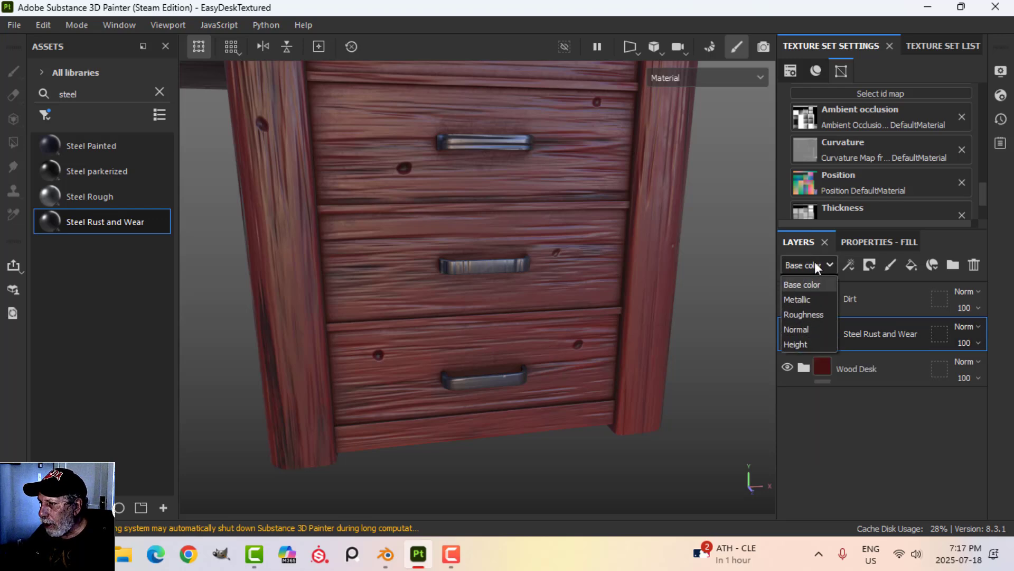
pyautogui.click(804, 343)
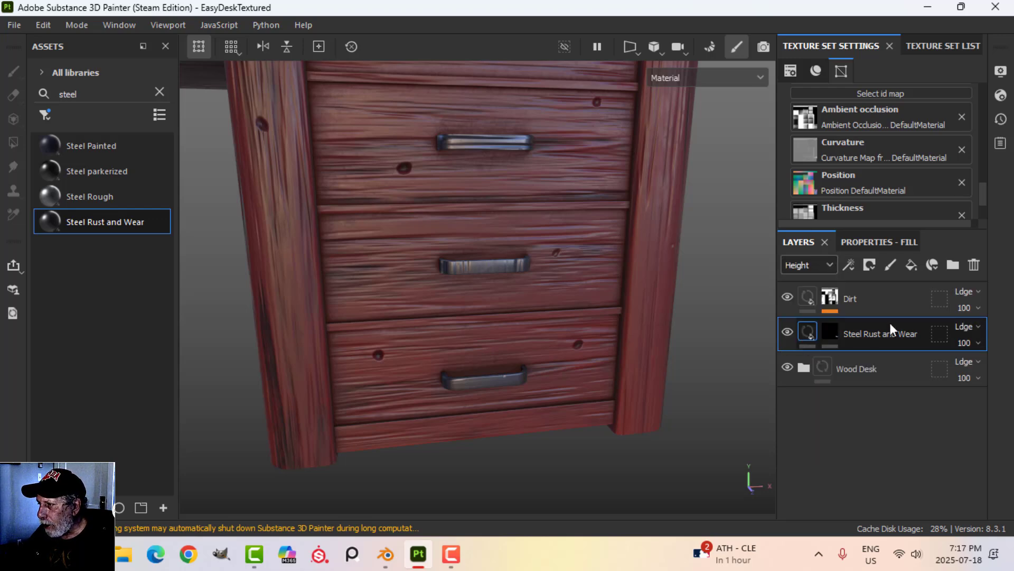
pyautogui.click(964, 327)
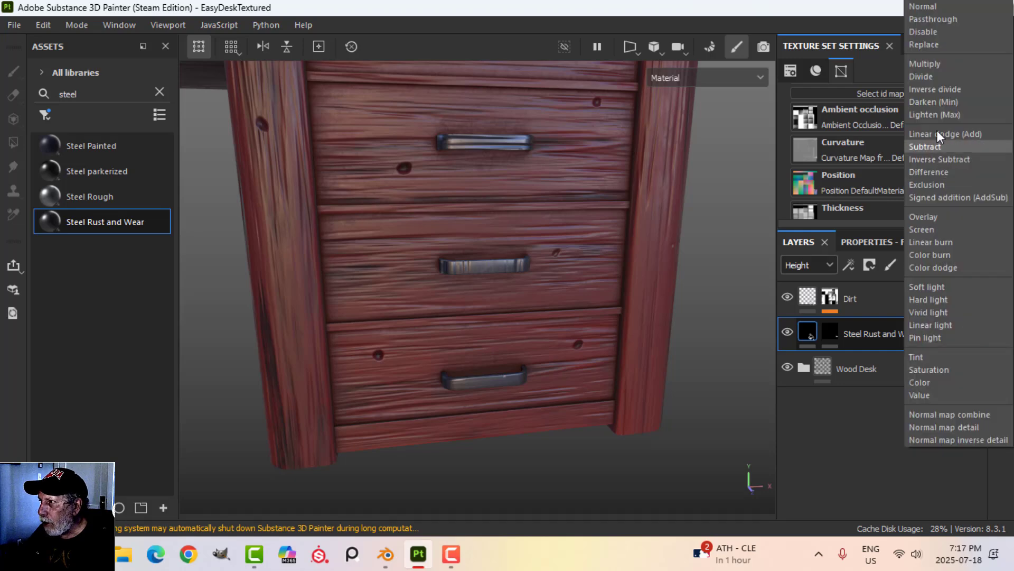
pyautogui.click(924, 8)
pyautogui.keyDown('alt'); pyautogui.moveTo(571, 216); pyautogui.dragTo(590, 226); pyautogui.keyUp('alt')
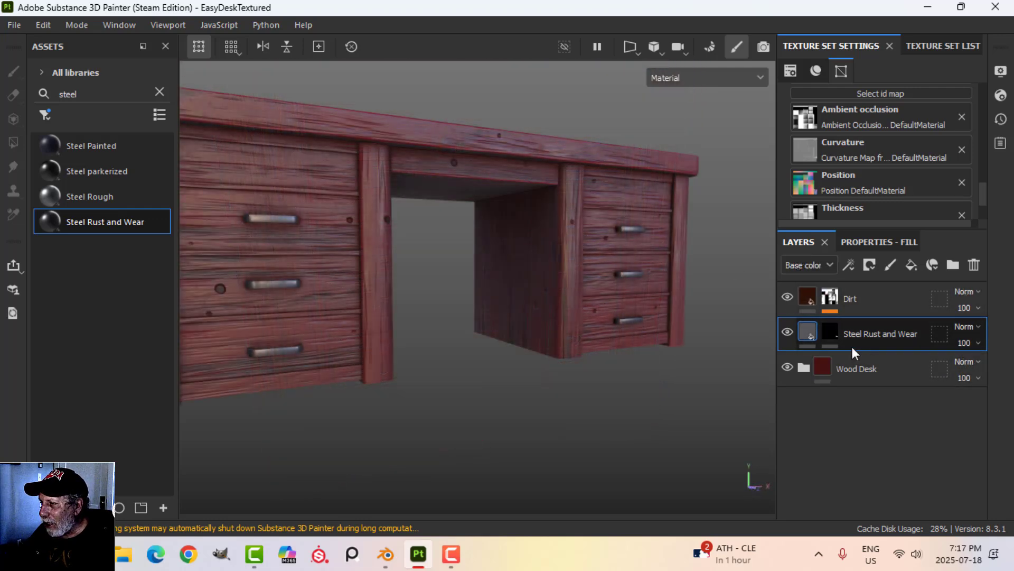
pyautogui.scroll(-2, 528, 312)
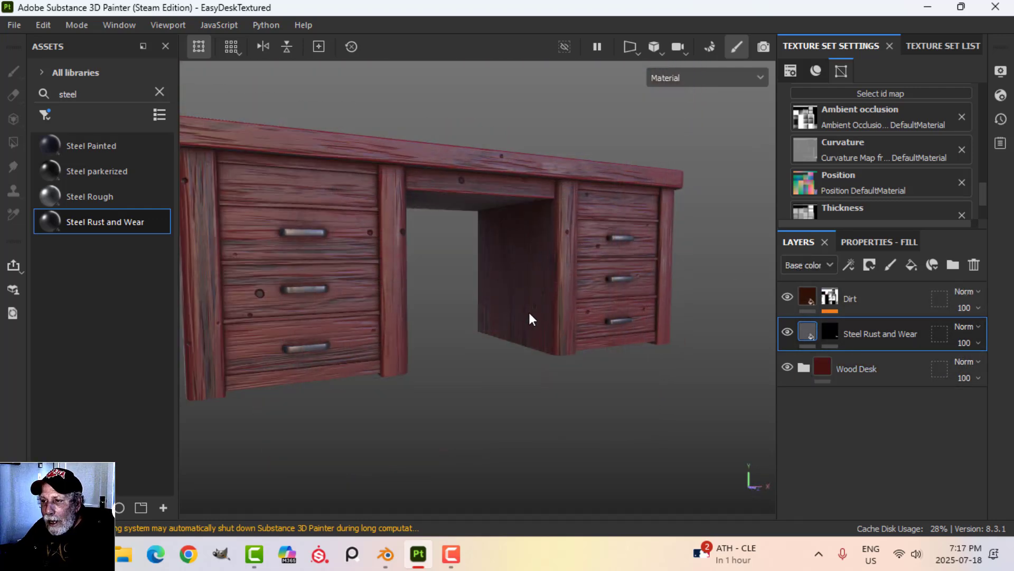
# - Examine the steel handles on both drawer stacks from several angles after the height blending change
pyautogui.keyDown('alt'); pyautogui.moveTo(528, 313); pyautogui.dragTo(441, 306); pyautogui.keyUp('alt')
pyautogui.scroll(1, 549, 306)
pyautogui.scroll(3, 548, 306)
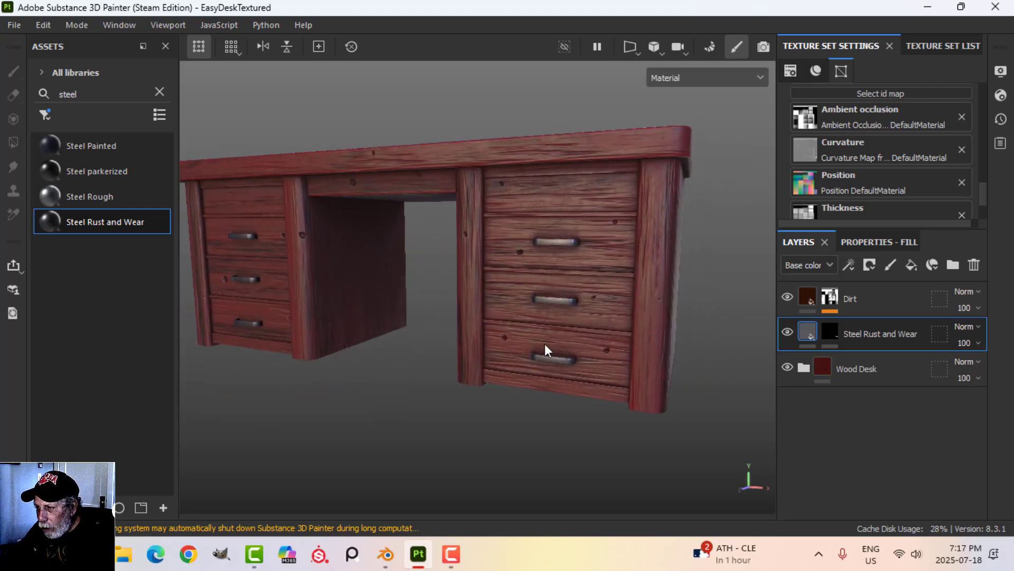
pyautogui.keyDown('alt'); pyautogui.moveTo(577, 369); pyautogui.dragTo(635, 379); pyautogui.keyUp('alt')
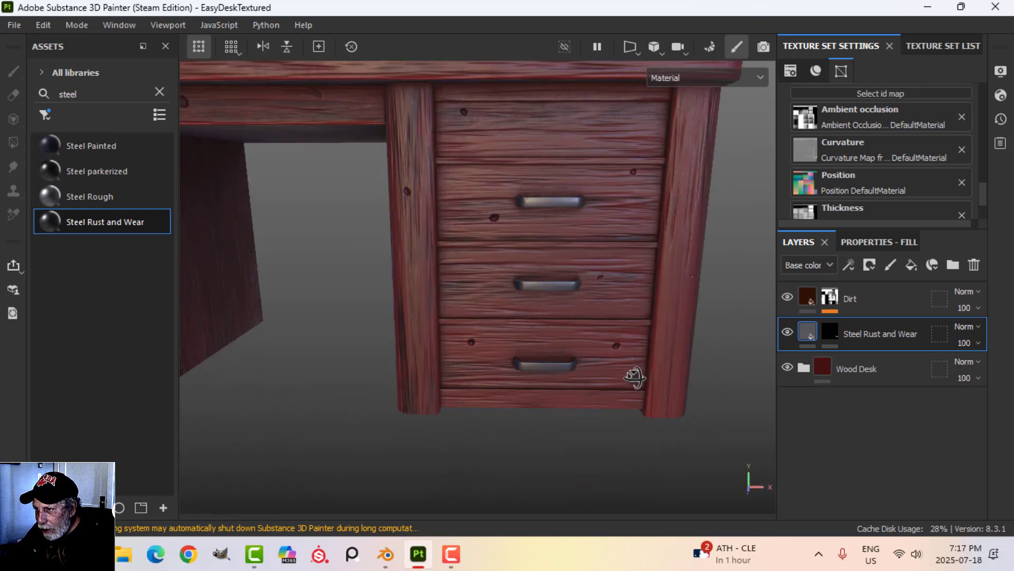
pyautogui.scroll(-2, 562, 327)
pyautogui.keyDown('alt'); pyautogui.moveTo(507, 312); pyautogui.dragTo(644, 343, button='middle'); pyautogui.keyUp('alt')
pyautogui.keyDown('alt'); pyautogui.moveTo(417, 324); pyautogui.dragTo(496, 328, button='middle'); pyautogui.keyUp('alt')
pyautogui.scroll(-3, 384, 343)
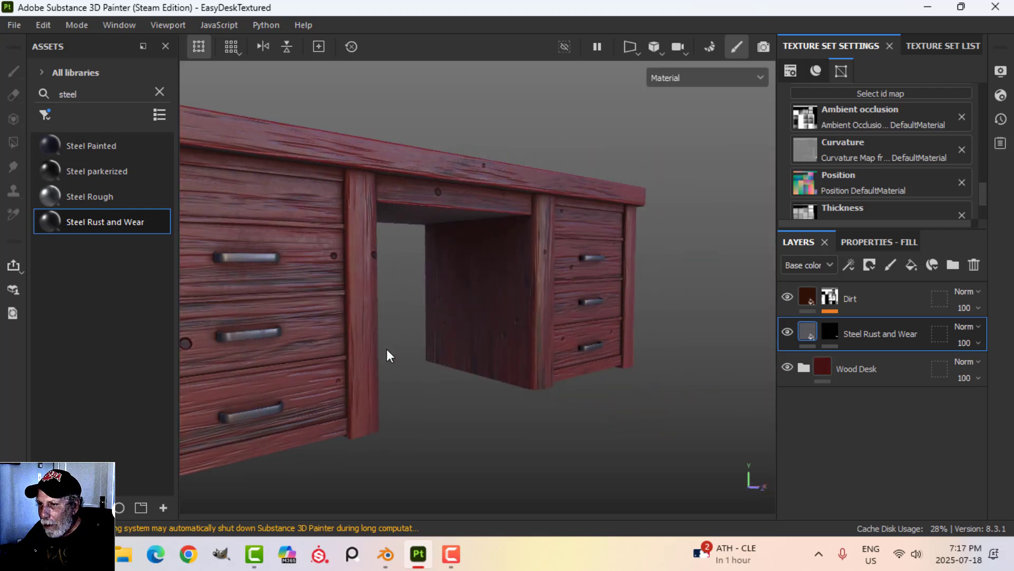
pyautogui.keyDown('alt'); pyautogui.moveTo(387, 353); pyautogui.dragTo(478, 362); pyautogui.keyUp('alt')
# - Try filling the horizontal rails between the left stack's drawers into the Steel Rust and Wear mask with Polygon Fill and return to the Paint tool
pyautogui.click(830, 332)
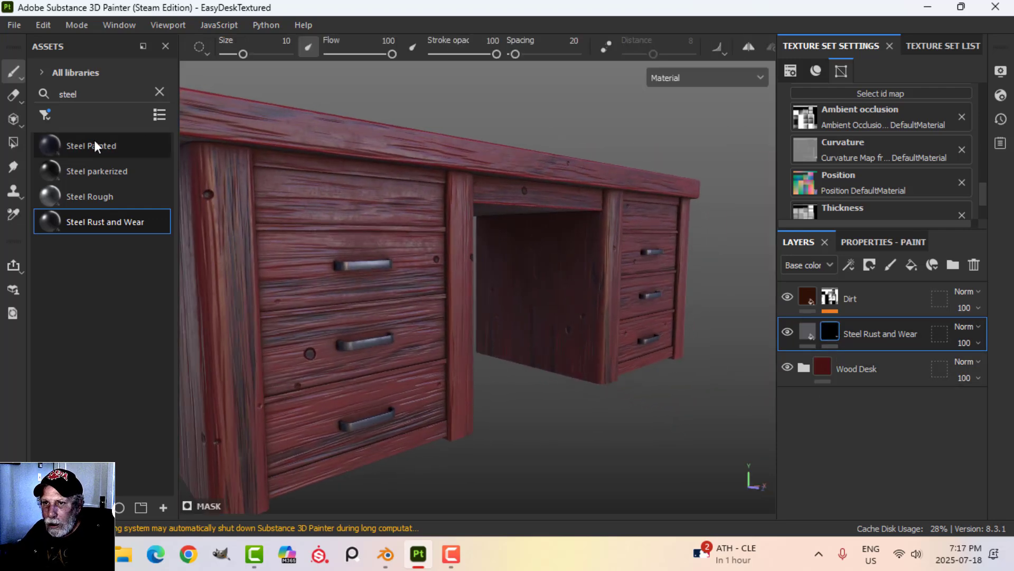
pyautogui.click(13, 143)
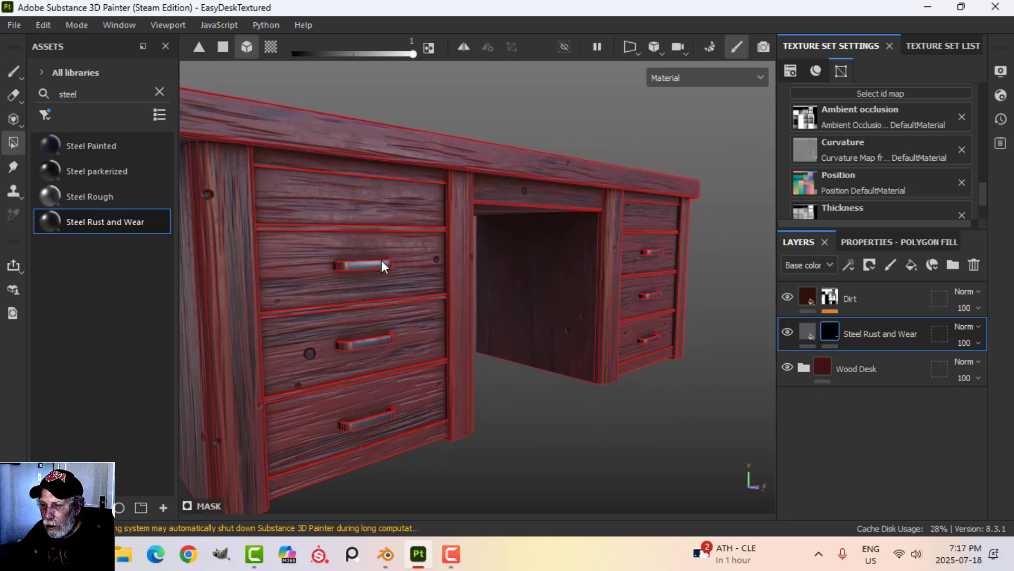
pyautogui.scroll(2, 382, 260)
pyautogui.click(340, 214)
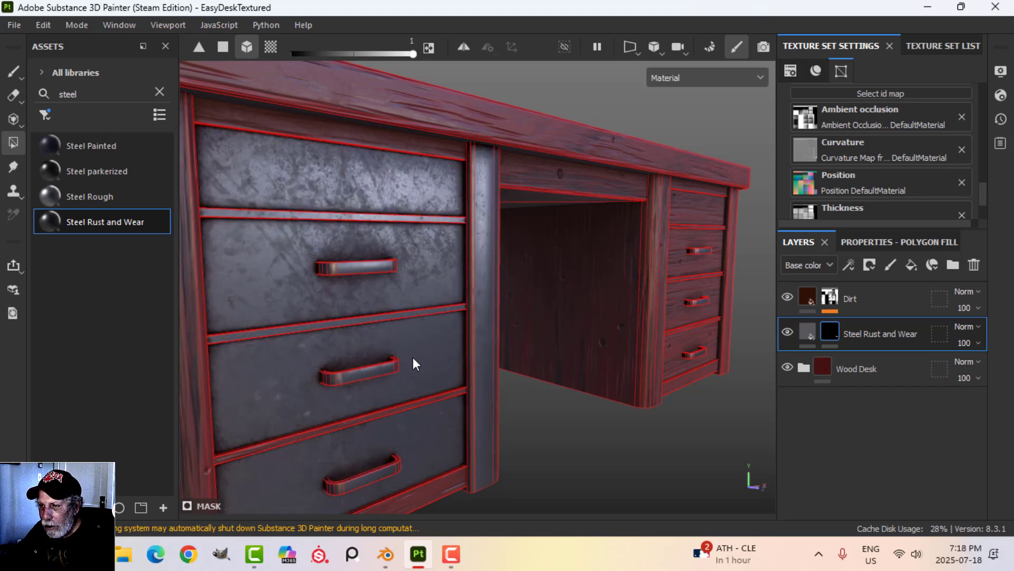
pyautogui.click(353, 321)
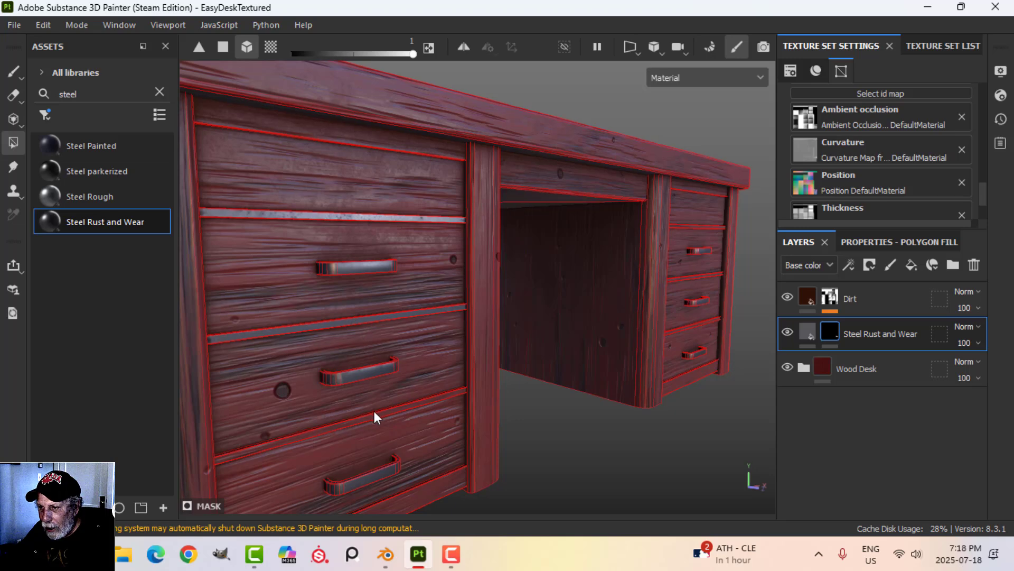
pyautogui.click(13, 71)
# - Hide the interface panels and inspect the textured desk from several angles while rotating the environment lighting
pyautogui.scroll(-5, 560, 343)
pyautogui.moveTo(638, 370)
pyautogui.keyDown('alt'); pyautogui.mouseDown()
pyautogui.moveTo(525, 324)
pyautogui.moveTo(622, 372)
pyautogui.mouseUp(); pyautogui.keyUp('alt')
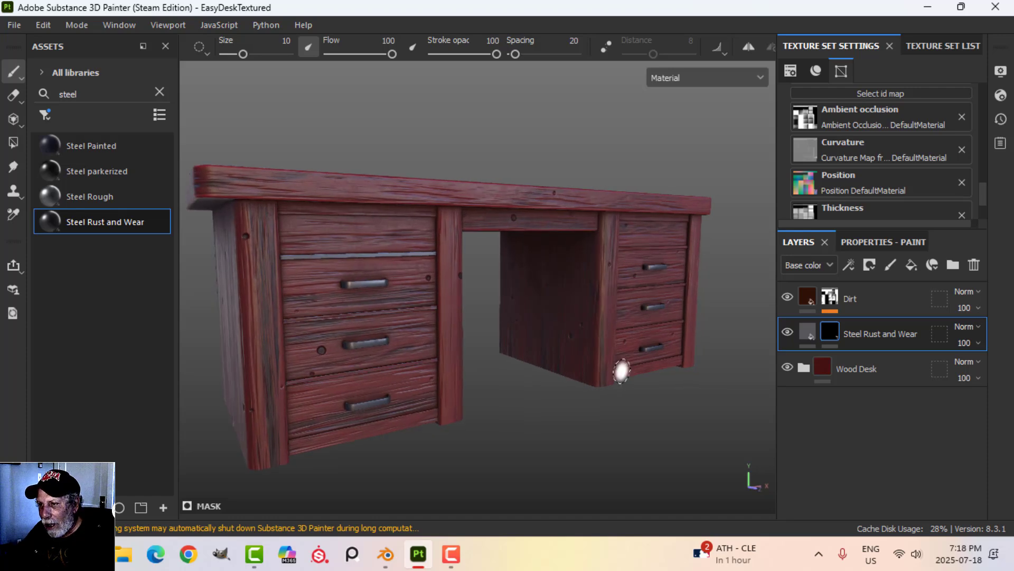
pyautogui.keyDown('alt'); pyautogui.moveTo(516, 339); pyautogui.dragTo(630, 347); pyautogui.keyUp('alt')
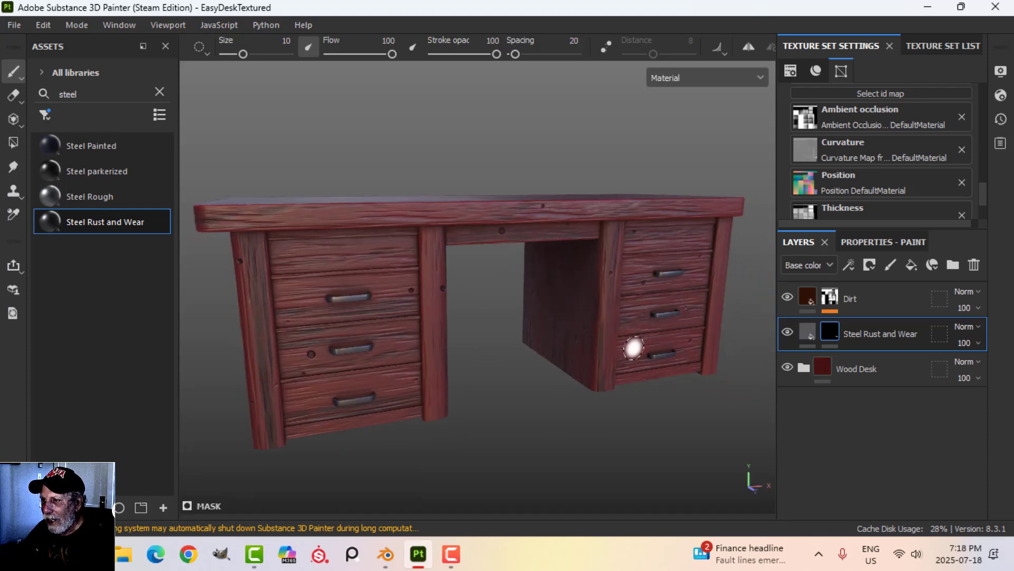
pyautogui.press('Tab')
pyautogui.moveTo(668, 376)
pyautogui.keyDown('alt'); pyautogui.mouseDown()
pyautogui.moveTo(651, 375)
pyautogui.moveTo(743, 355)
pyautogui.moveTo(675, 369)
pyautogui.moveTo(625, 315)
pyautogui.moveTo(695, 346)
pyautogui.moveTo(677, 373)
pyautogui.mouseUp(); pyautogui.keyUp('alt')
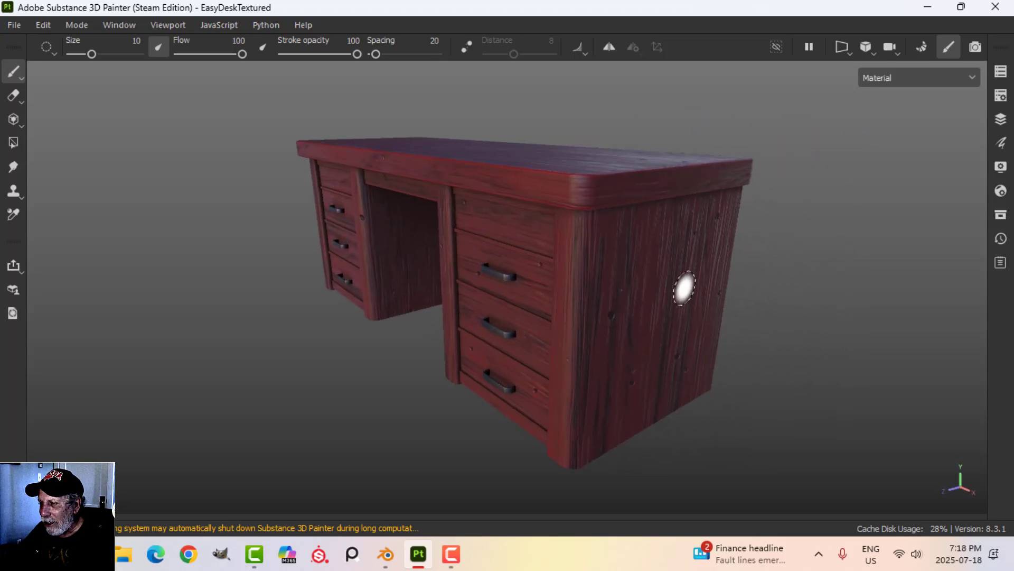
pyautogui.moveTo(596, 189)
pyautogui.keyDown('shift'); pyautogui.mouseDown(button='right')
pyautogui.moveTo(580, 188)
pyautogui.moveTo(642, 190)
pyautogui.mouseUp(button='right'); pyautogui.keyUp('shift')
pyautogui.scroll(3, 586, 303)
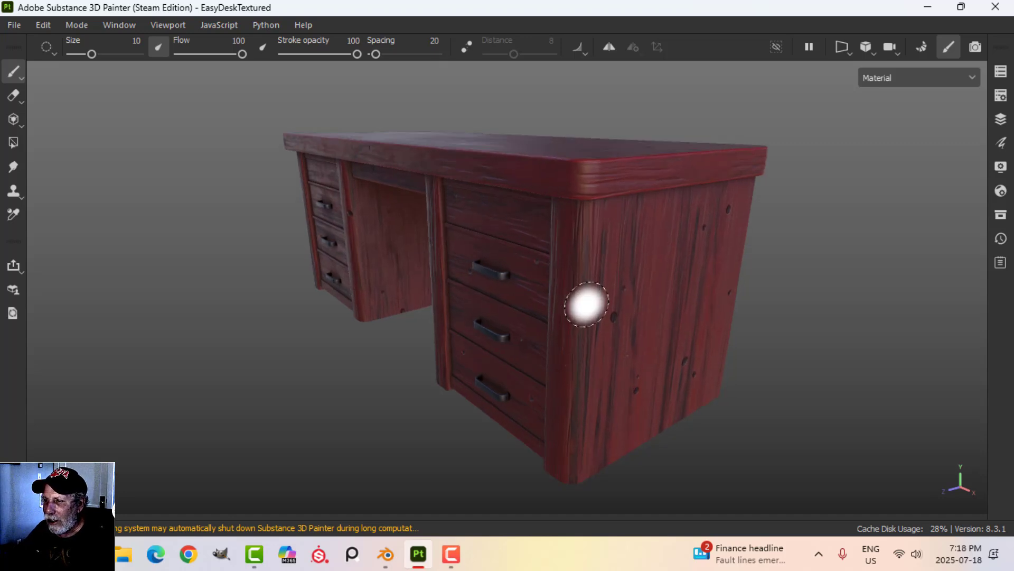
pyautogui.keyDown('shift'); pyautogui.moveTo(659, 289); pyautogui.dragTo(655, 289, button='right'); pyautogui.keyUp('shift')
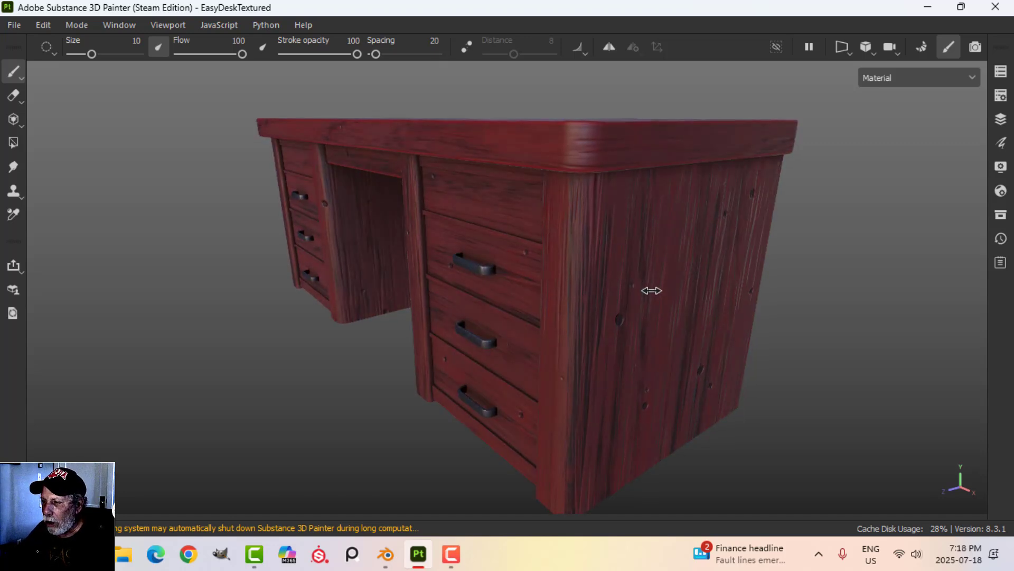
pyautogui.scroll(1, 579, 326)
pyautogui.scroll(-3, 580, 326)
pyautogui.keyDown('alt'); pyautogui.moveTo(487, 346); pyautogui.dragTo(634, 326); pyautogui.keyUp('alt')
pyautogui.keyDown('alt'); pyautogui.moveTo(531, 337); pyautogui.dragTo(647, 338, button='middle'); pyautogui.keyUp('alt')
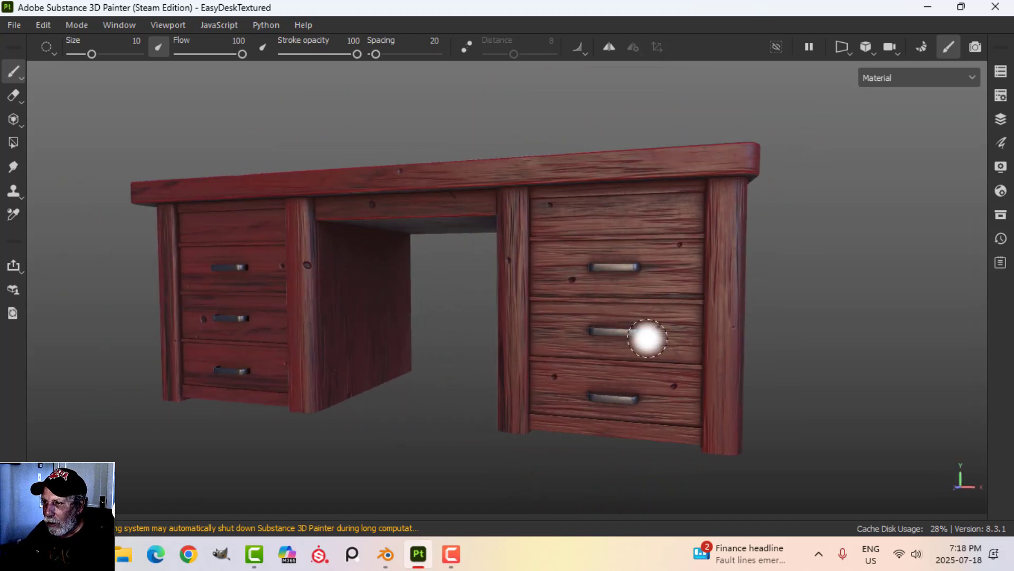
pyautogui.moveTo(648, 338)
pyautogui.keyDown('alt'); pyautogui.mouseDown()
pyautogui.moveTo(632, 344)
pyautogui.moveTo(645, 335)
pyautogui.moveTo(659, 343)
pyautogui.mouseUp(); pyautogui.keyUp('alt')
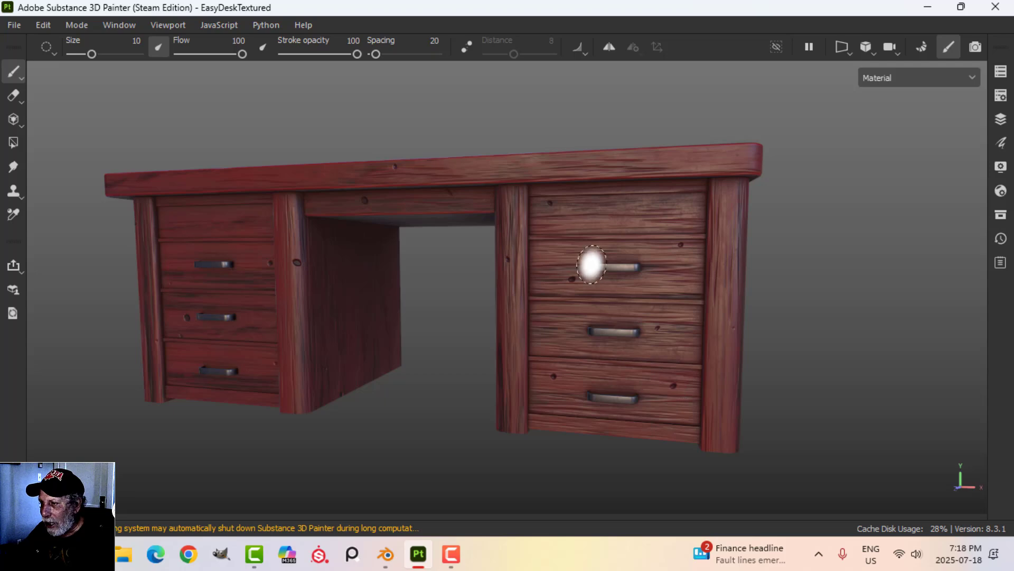
pyautogui.keyDown('alt'); pyautogui.moveTo(687, 373); pyautogui.dragTo(614, 324); pyautogui.keyUp('alt')
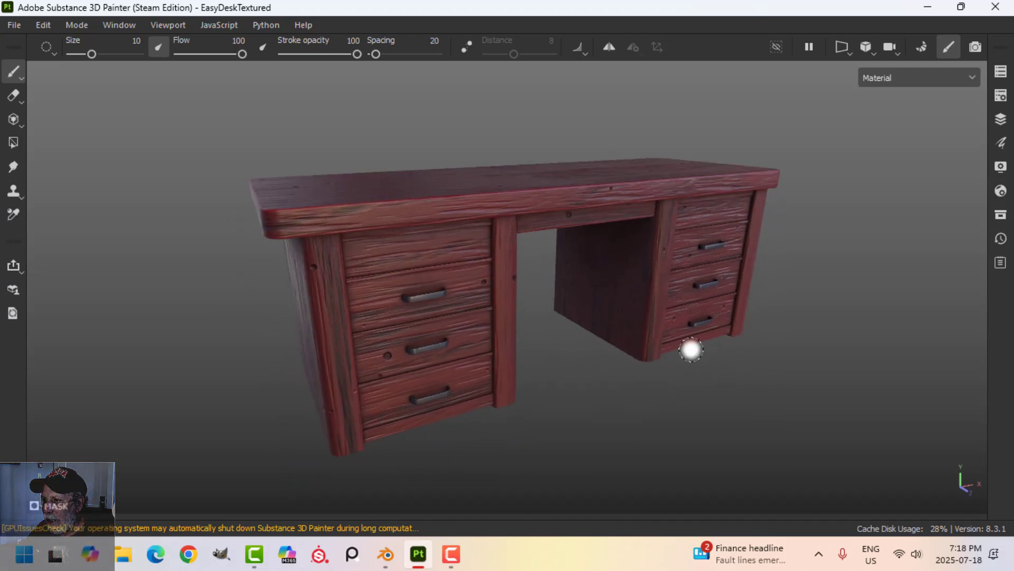